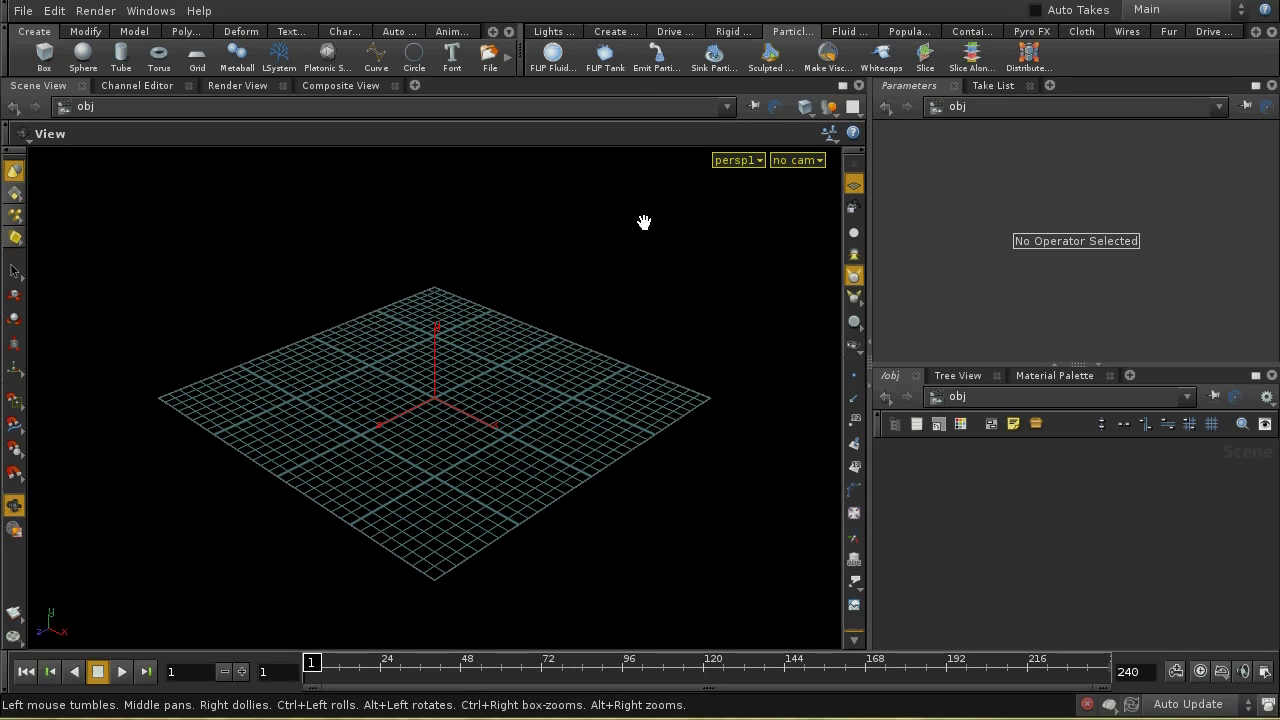
# - Create a FLIP tank at the world origin with its default size
pyautogui.click(609, 66)
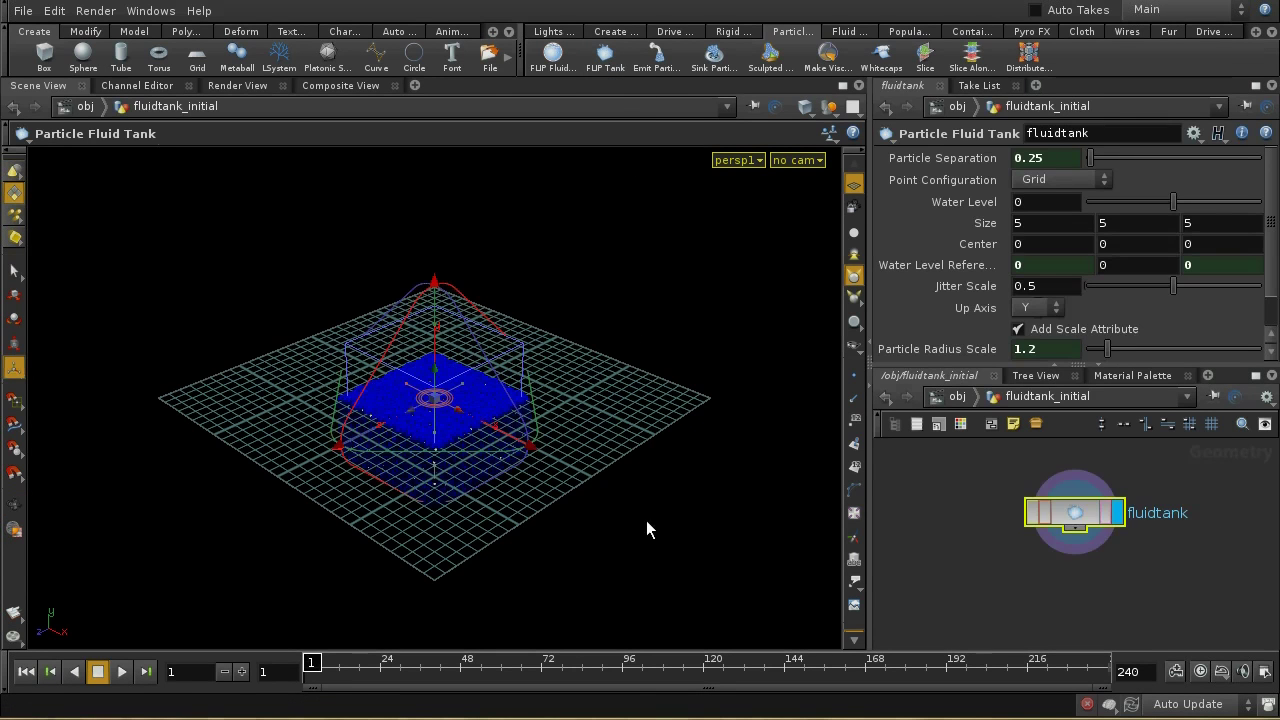
pyautogui.press('Escape')
pyautogui.scroll(5, 670, 500)
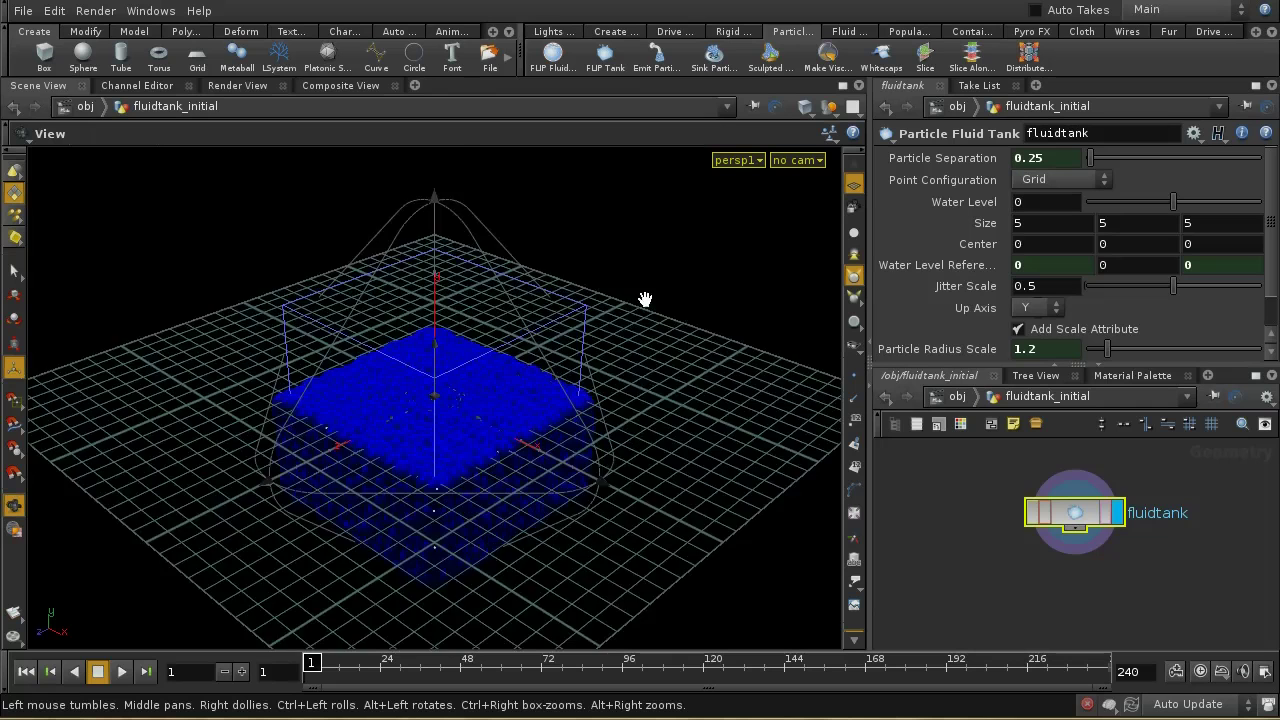
pyautogui.moveTo(659, 476); pyautogui.dragTo(657, 414)
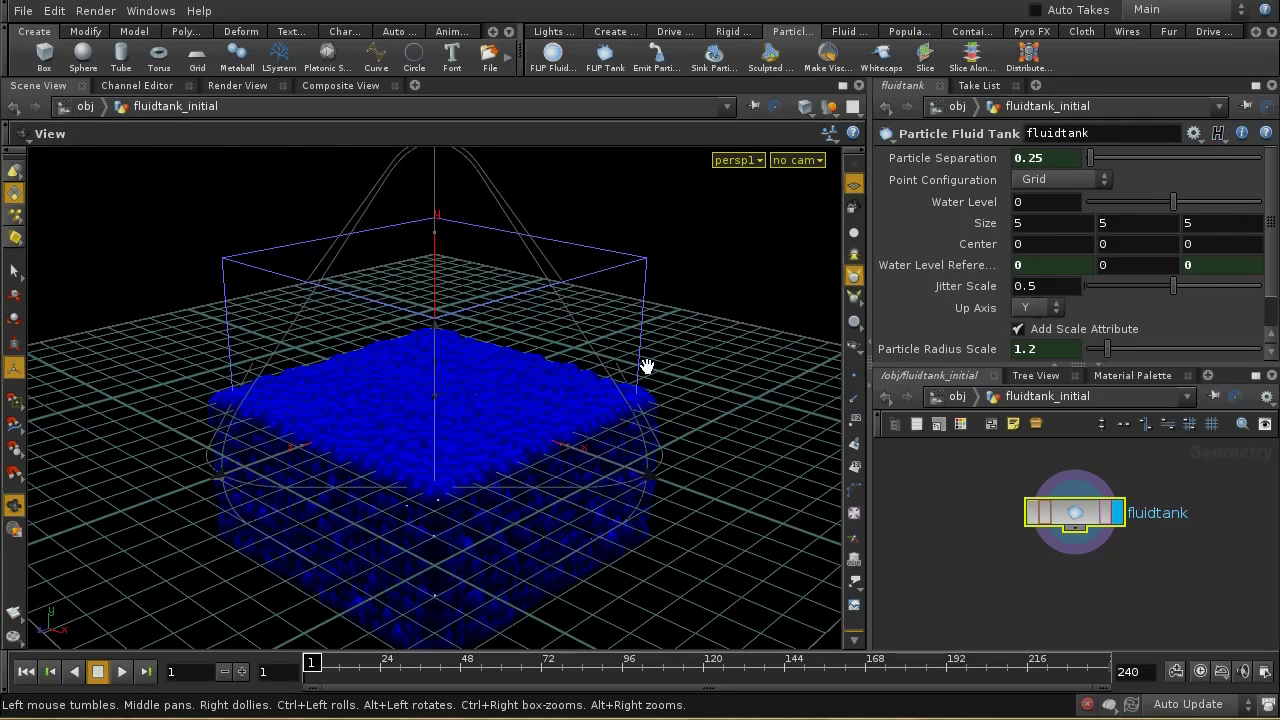
pyautogui.press('Return')
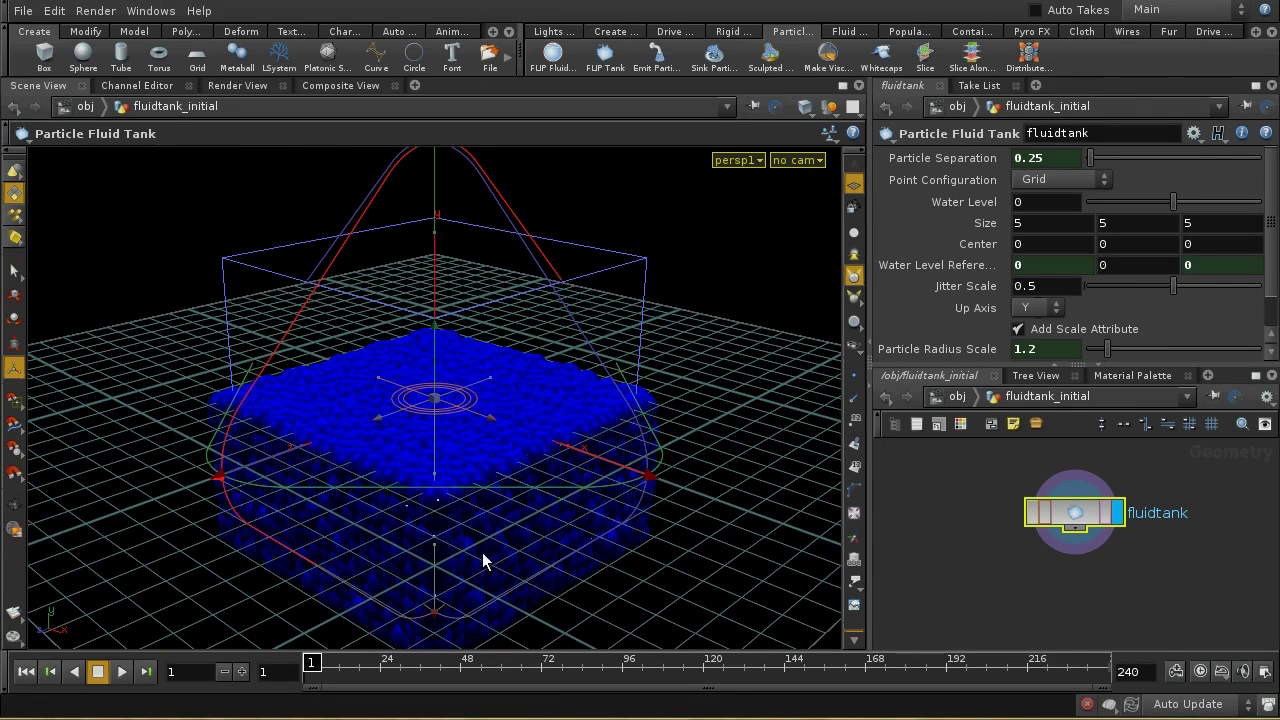
# - Open the fluidtank_initial object and hide the other objects in the viewport to view only its source points
pyautogui.click(943, 400)
pyautogui.moveTo(985, 604); pyautogui.dragTo(960, 531, button='middle')
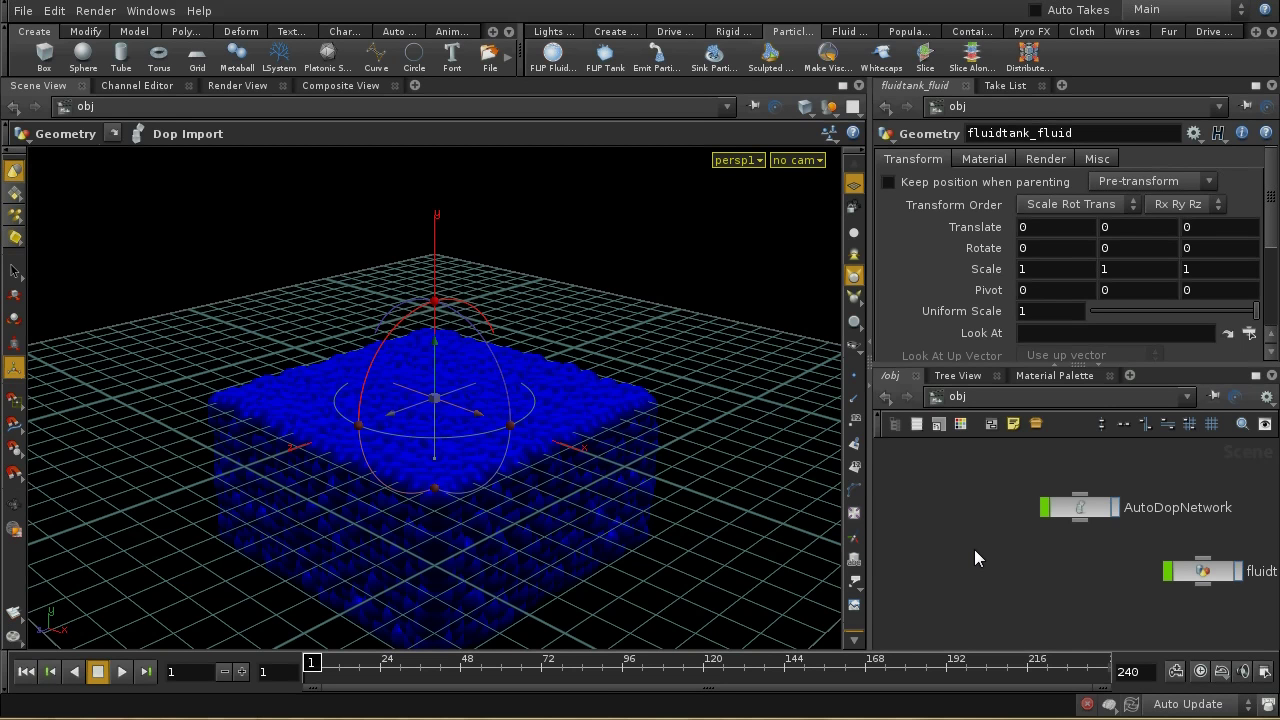
pyautogui.moveTo(1026, 600); pyautogui.dragTo(968, 578, button='middle')
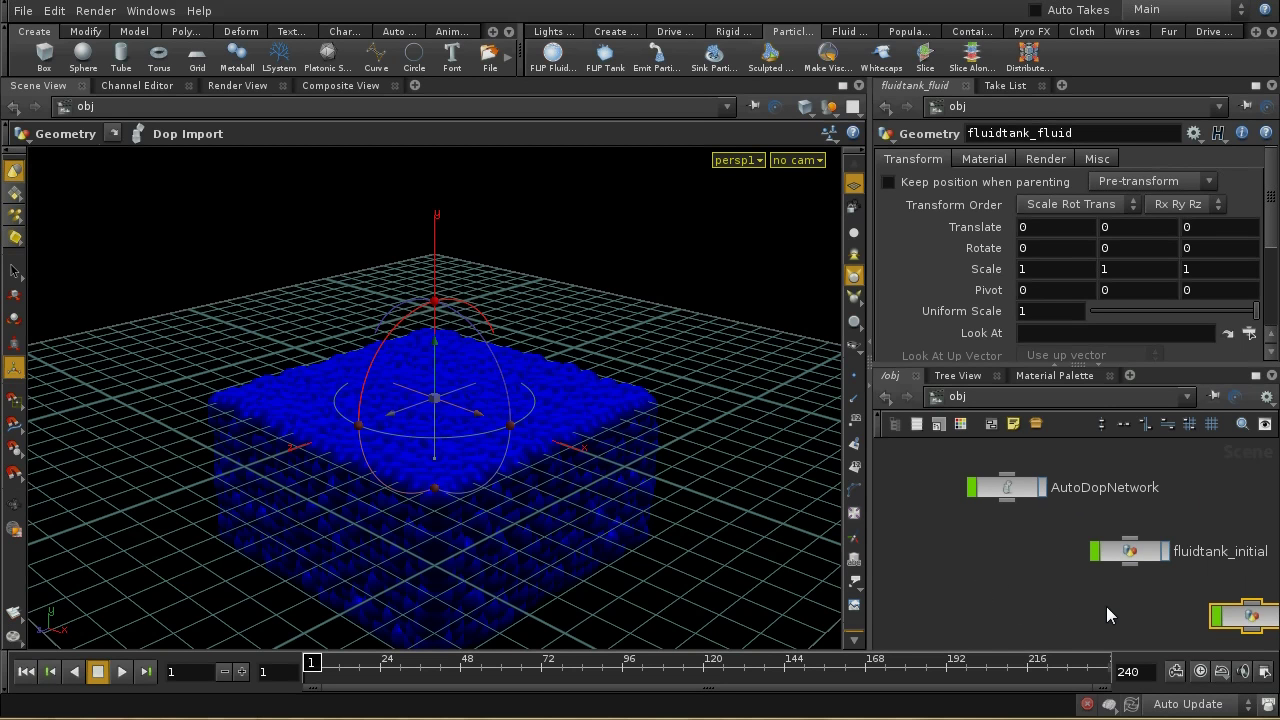
pyautogui.moveTo(1106, 606); pyautogui.dragTo(1058, 601, button='middle')
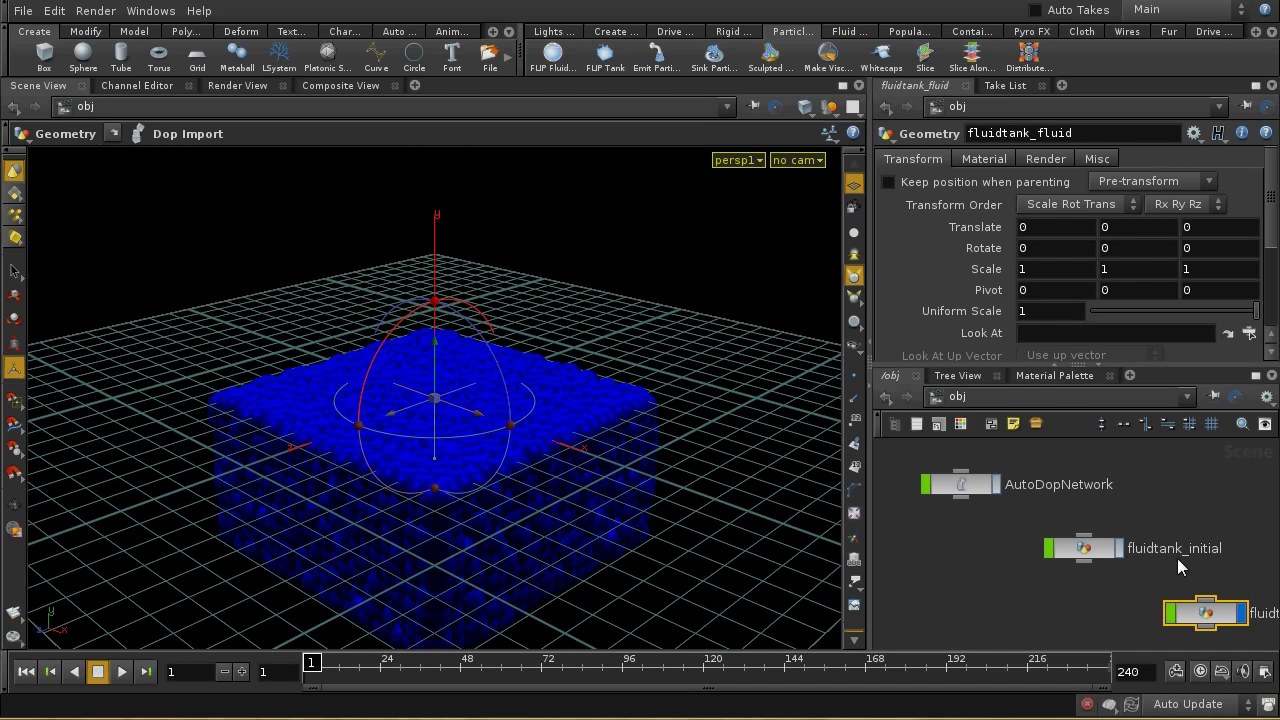
pyautogui.doubleClick(1094, 546)
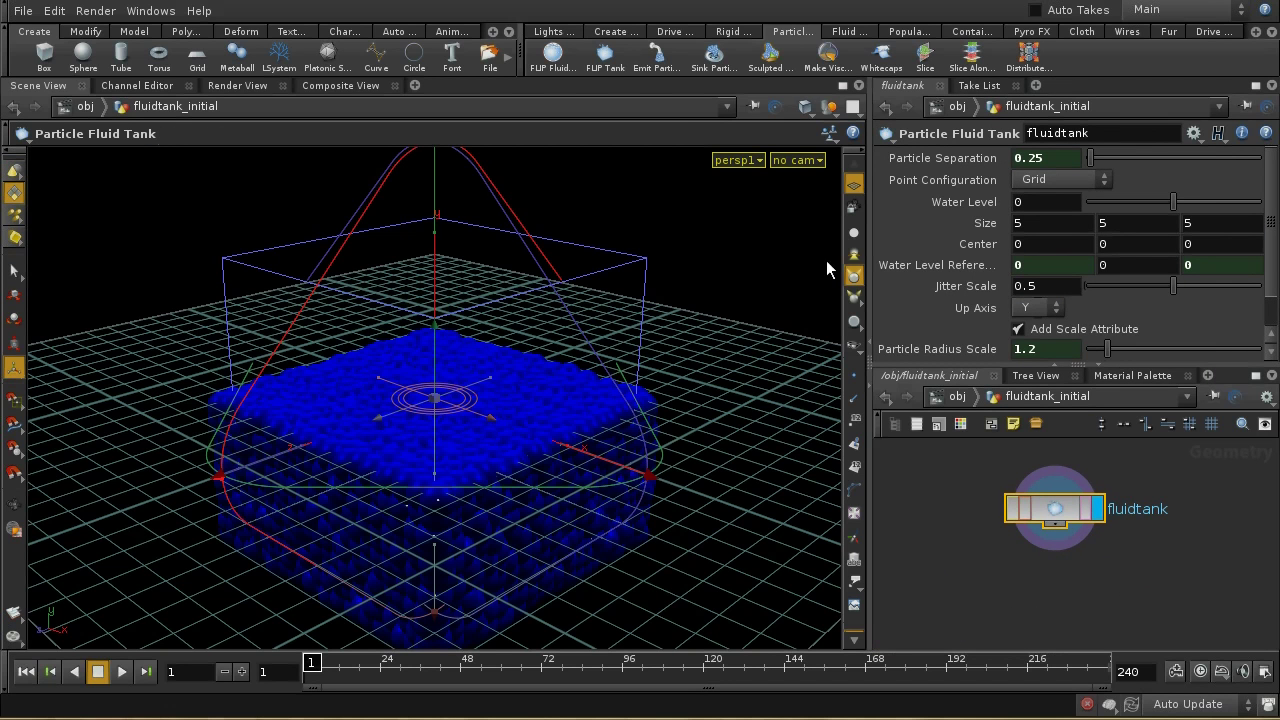
pyautogui.click(831, 107)
pyautogui.click(897, 165)
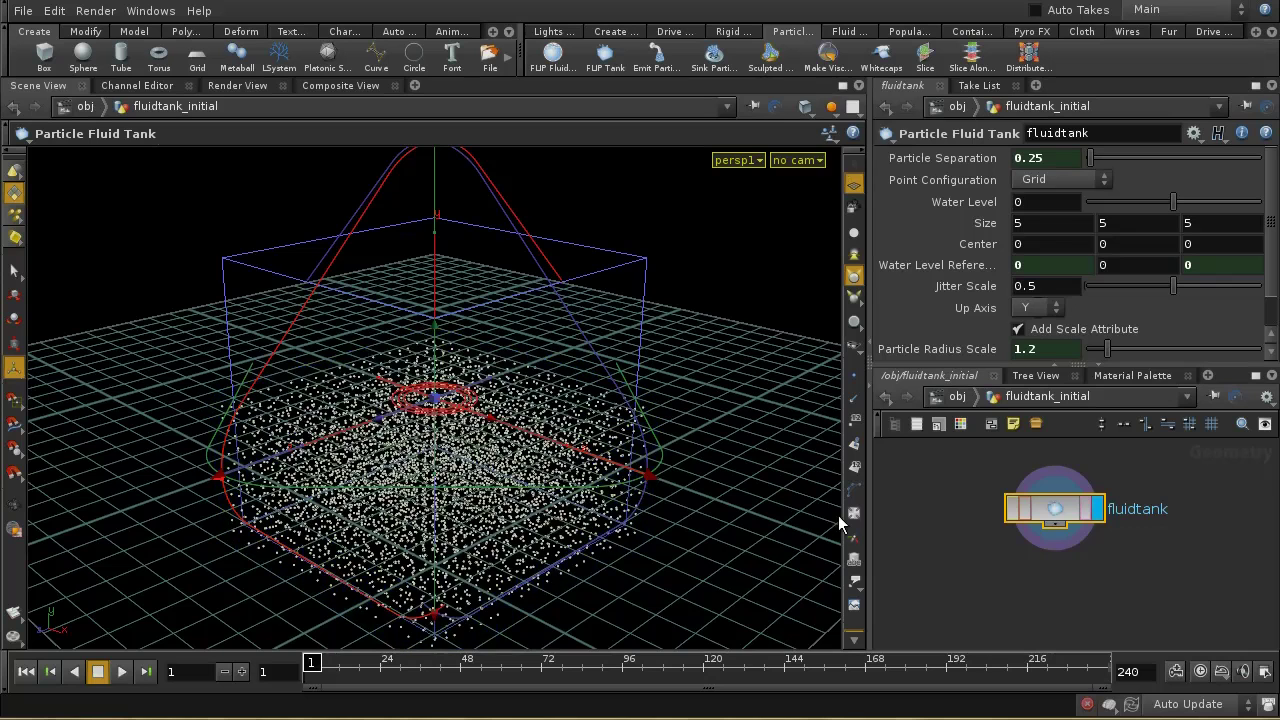
pyautogui.moveTo(689, 520); pyautogui.dragTo(680, 443)
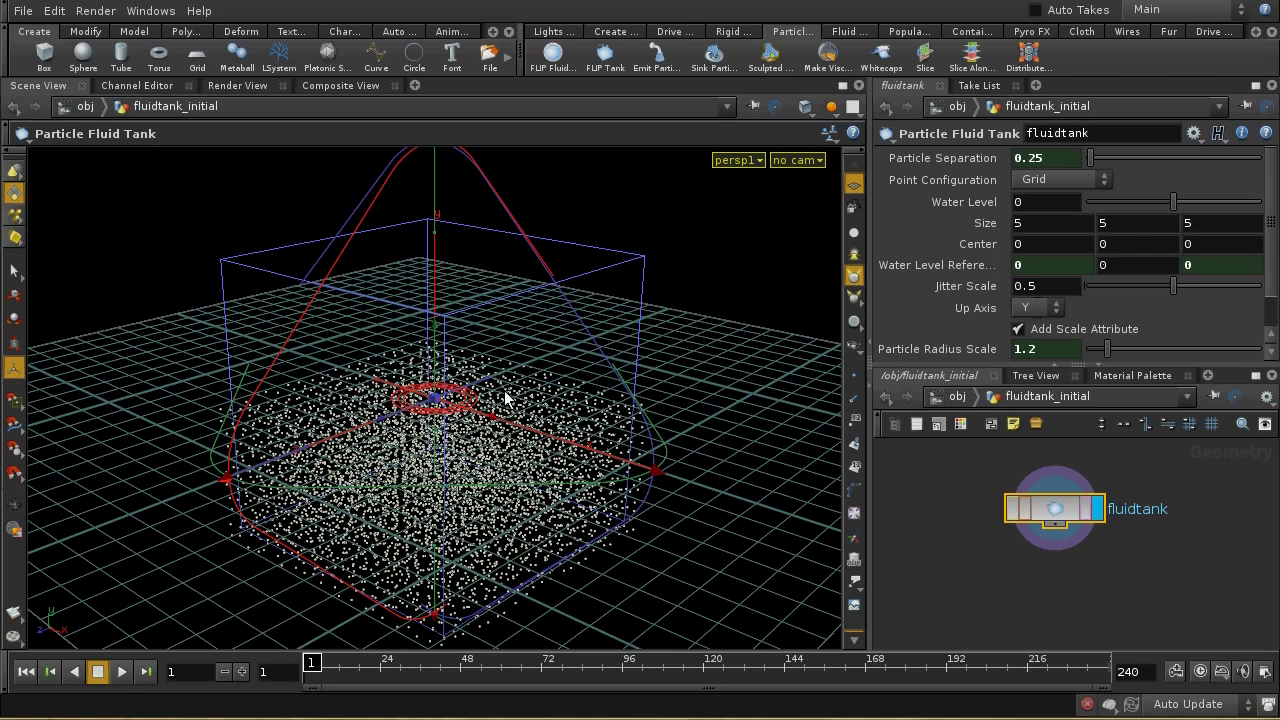
# - Open the AutoDopNetwork and examine the fliptank object's initial data, including its SOP path and closed boundaries
pyautogui.click(950, 397)
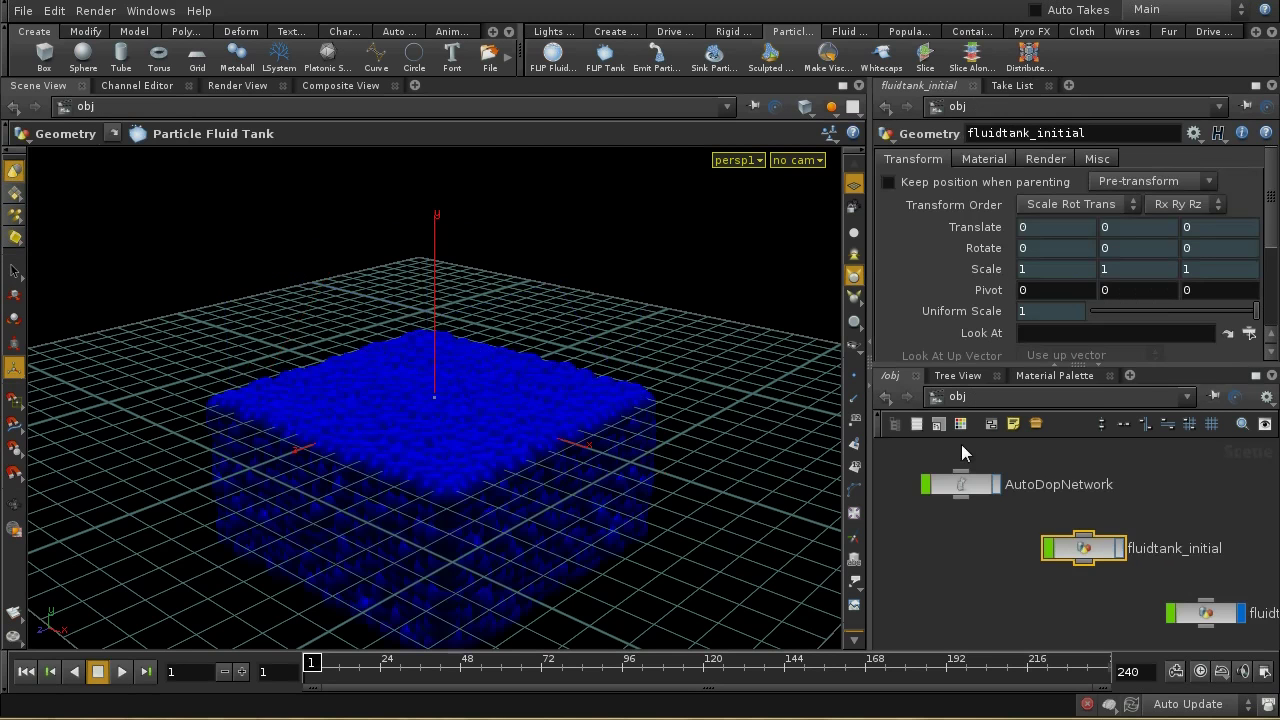
pyautogui.moveTo(1115, 636)
pyautogui.mouseDown(button='middle')
pyautogui.moveTo(1033, 564)
pyautogui.moveTo(1121, 646)
pyautogui.mouseUp(button='middle')
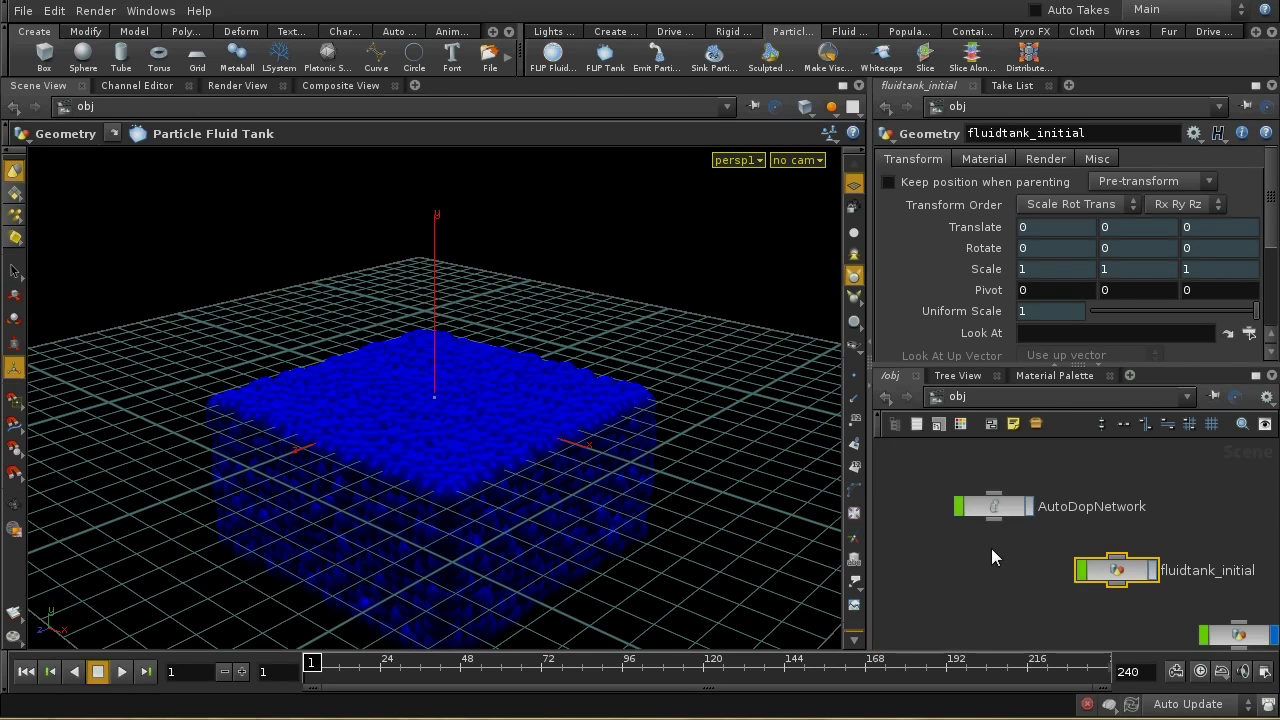
pyautogui.doubleClick(992, 500)
pyautogui.moveTo(1091, 529); pyautogui.dragTo(1144, 648, button='middle')
pyautogui.moveTo(1146, 549); pyautogui.dragTo(1172, 627, button='middle')
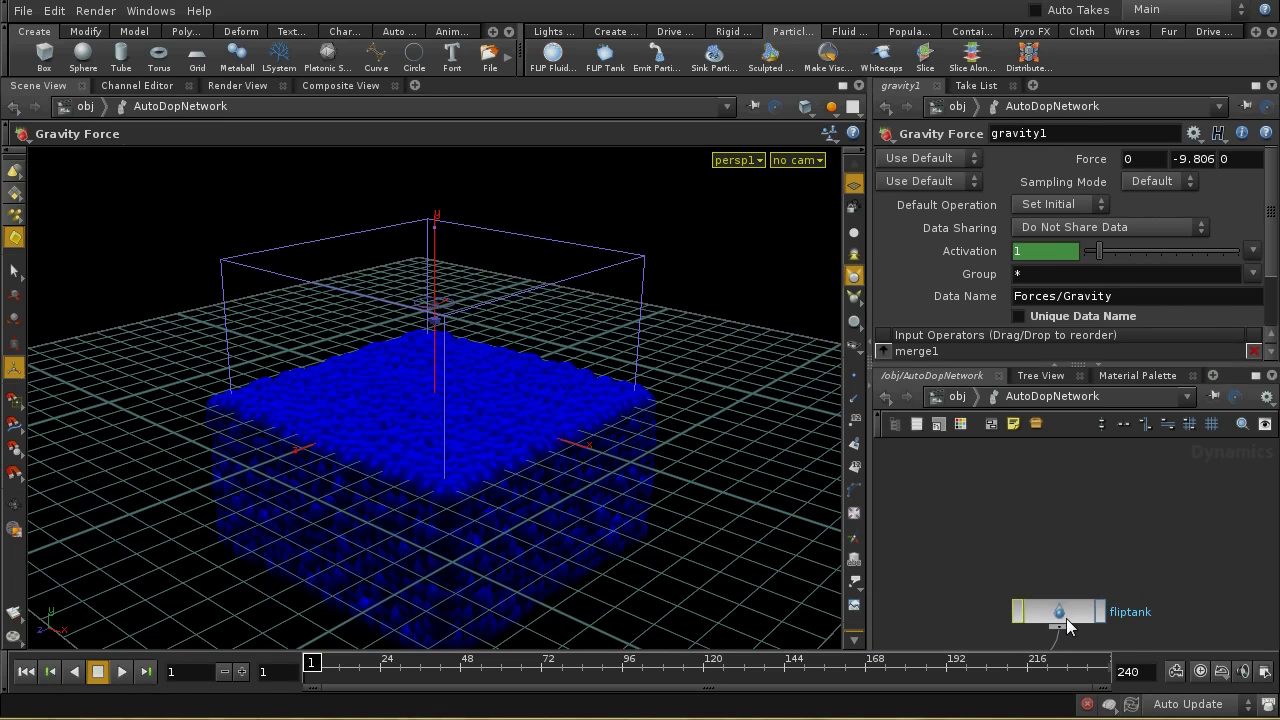
pyautogui.click(1064, 620)
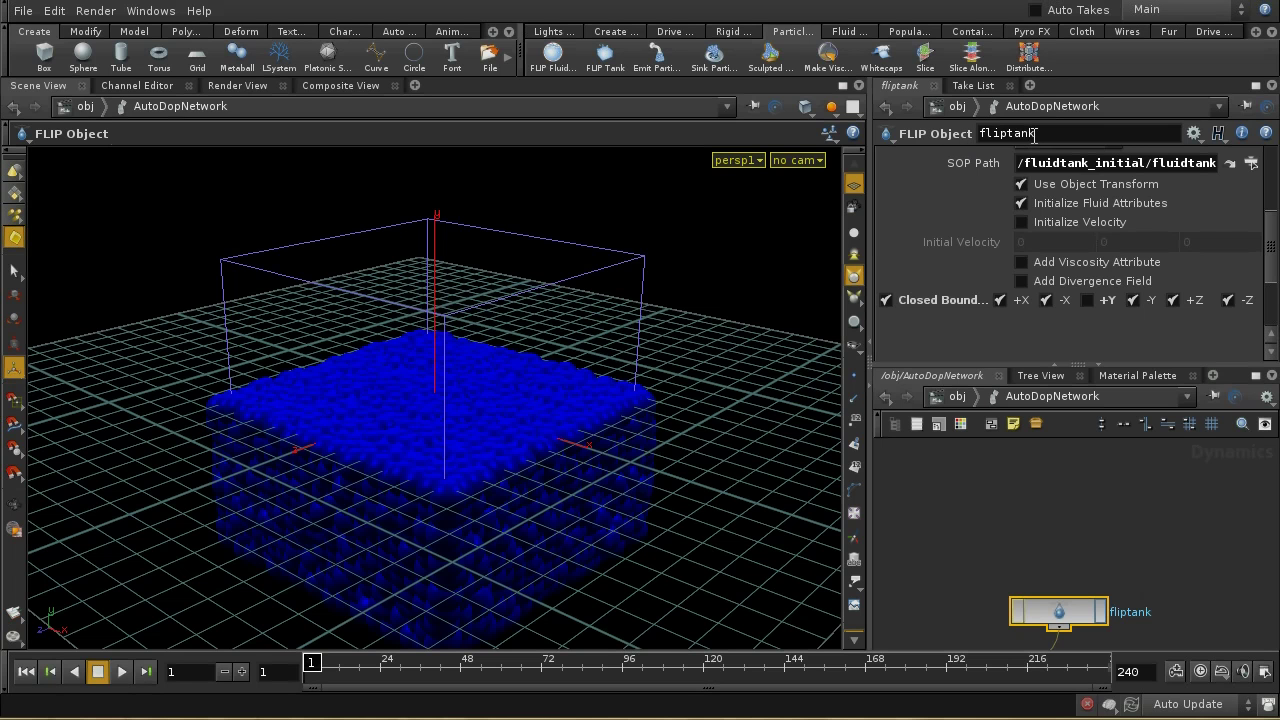
pyautogui.scroll(3, 1273, 241)
pyautogui.scroll(1, 1273, 241)
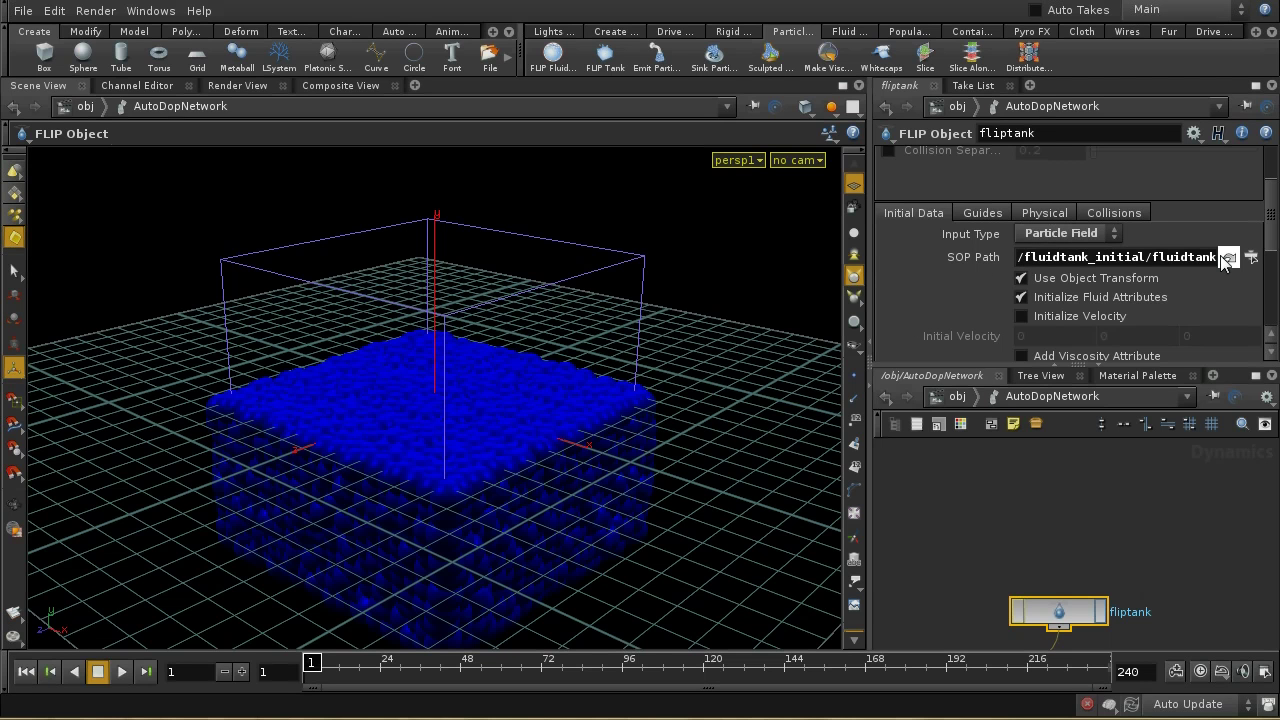
pyautogui.moveTo(1274, 233); pyautogui.dragTo(1274, 276)
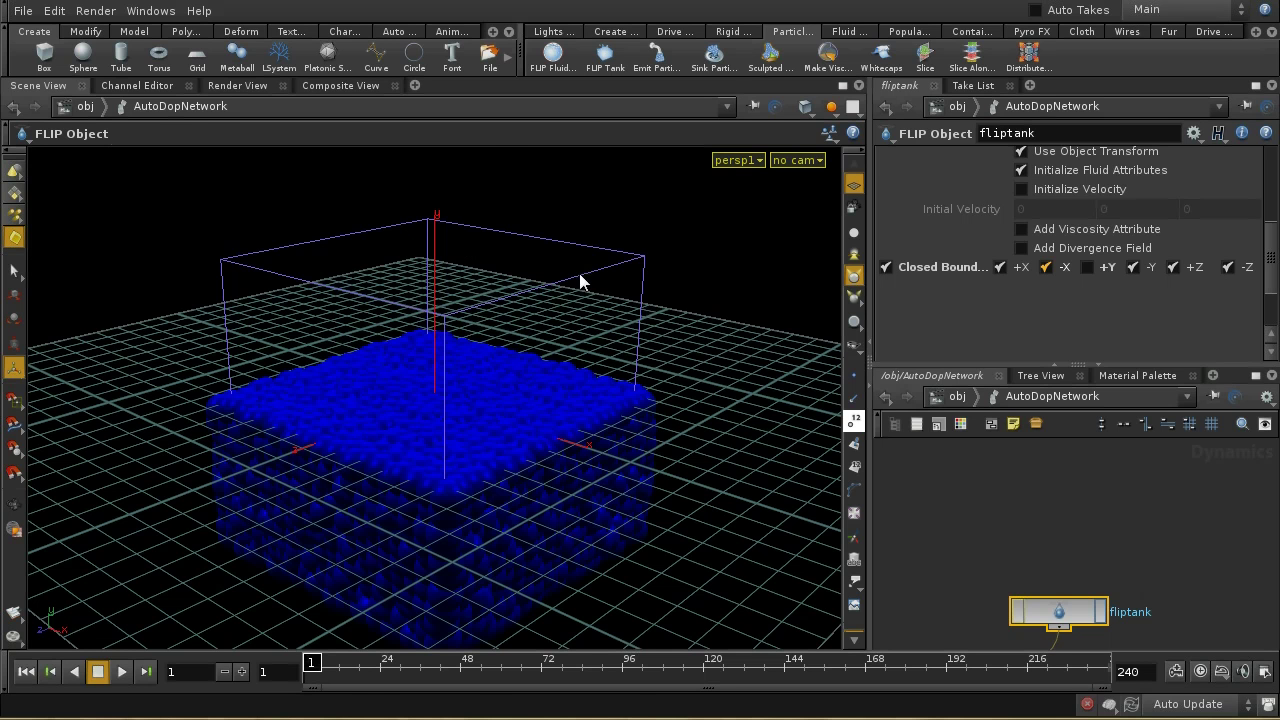
# - Create a sphere at the origin and raise it above the tank to about 4.33 units in Y
pyautogui.press('Escape')
pyautogui.rightClick(508, 162)
pyautogui.moveTo(486, 177); pyautogui.dragTo(477, 340, button='right')
pyautogui.moveTo(470, 157); pyautogui.dragTo(469, 373, button='right')
pyautogui.moveTo(469, 373); pyautogui.dragTo(437, 287)
pyautogui.press('Escape')
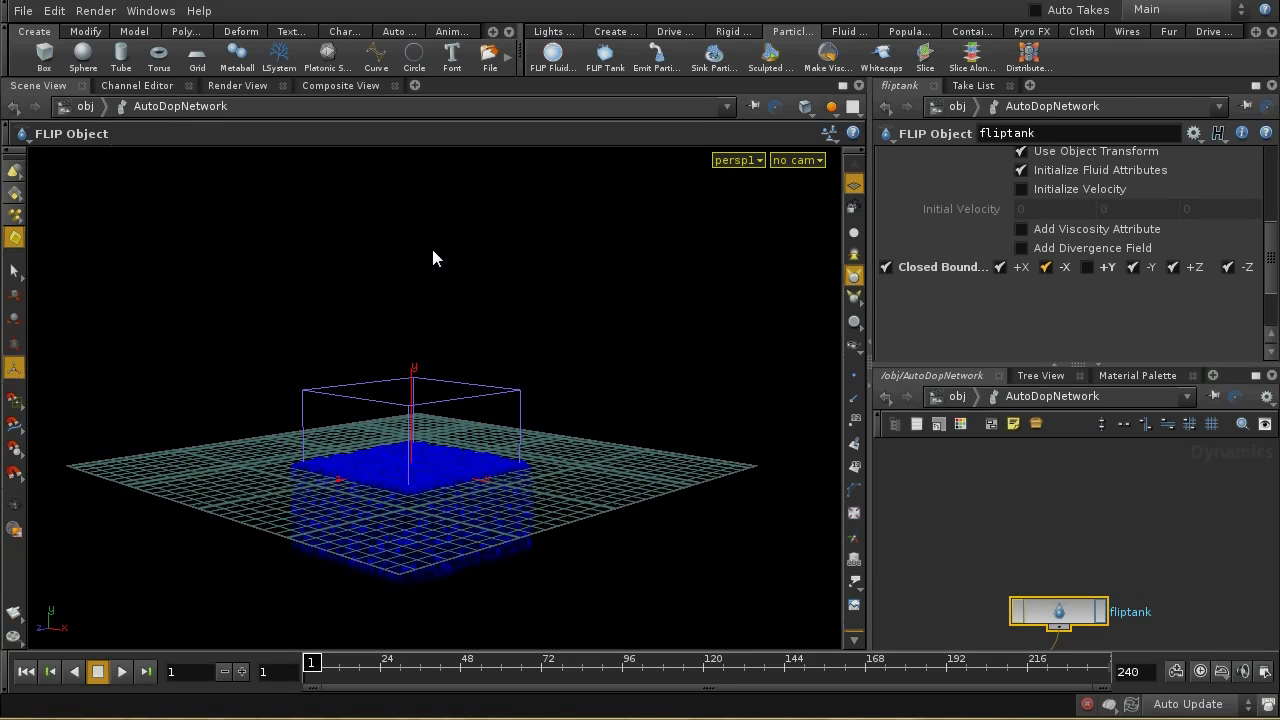
pyautogui.keyDown('ctrl'); pyautogui.click(94, 63); pyautogui.keyUp('ctrl')
pyautogui.moveTo(411, 452); pyautogui.dragTo(412, 333)
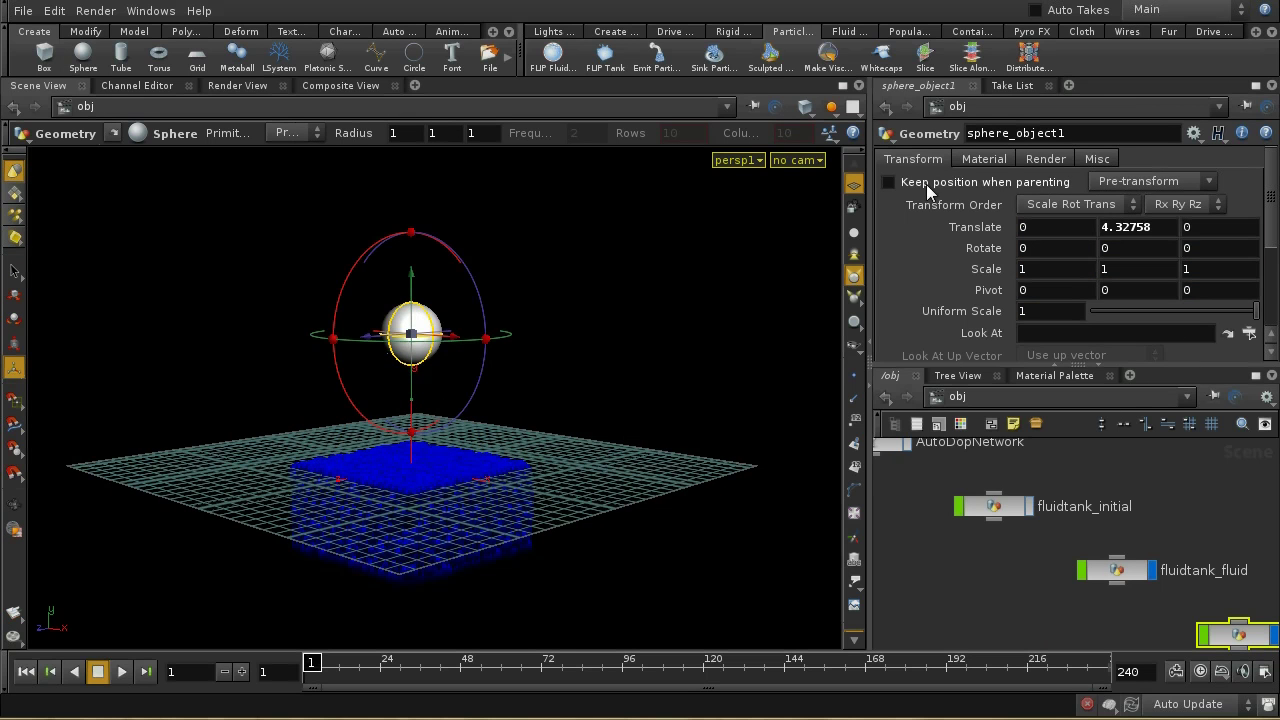
# - Make the sphere an RBD object and set its initial Y velocity to -10 in the AutoDopNetwork
pyautogui.click(724, 32)
pyautogui.click(568, 55)
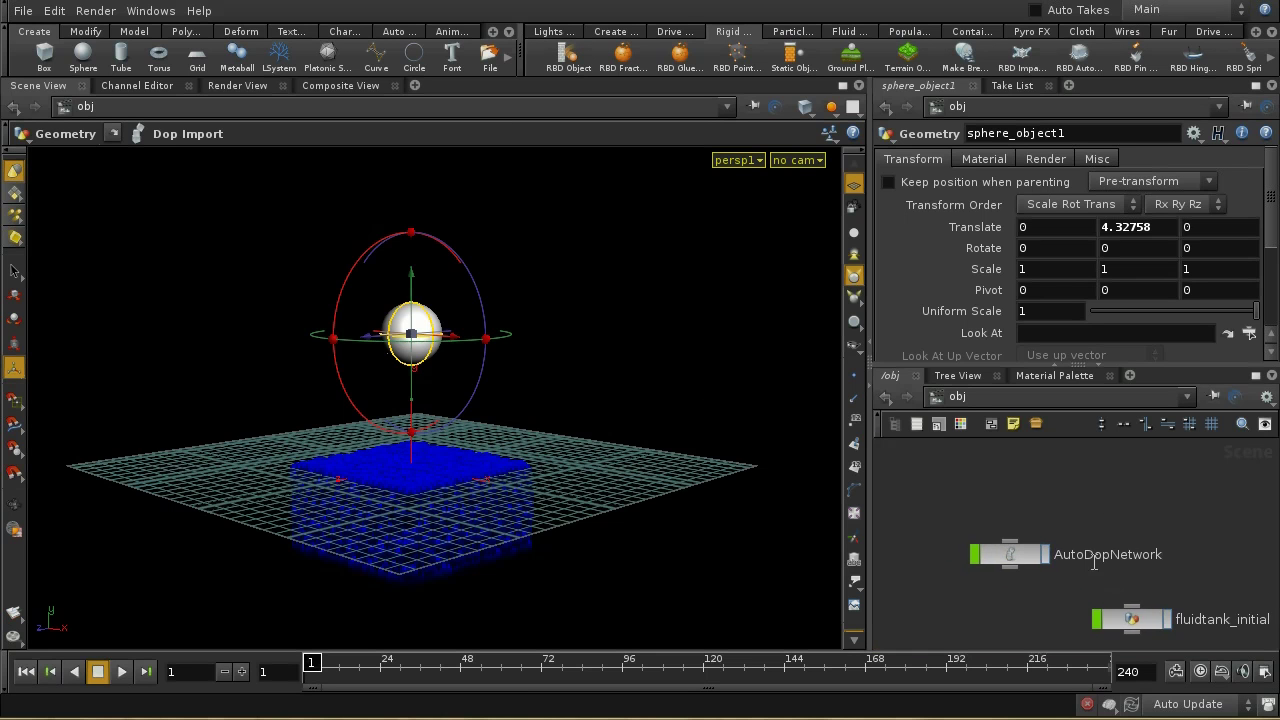
pyautogui.doubleClick(1012, 555)
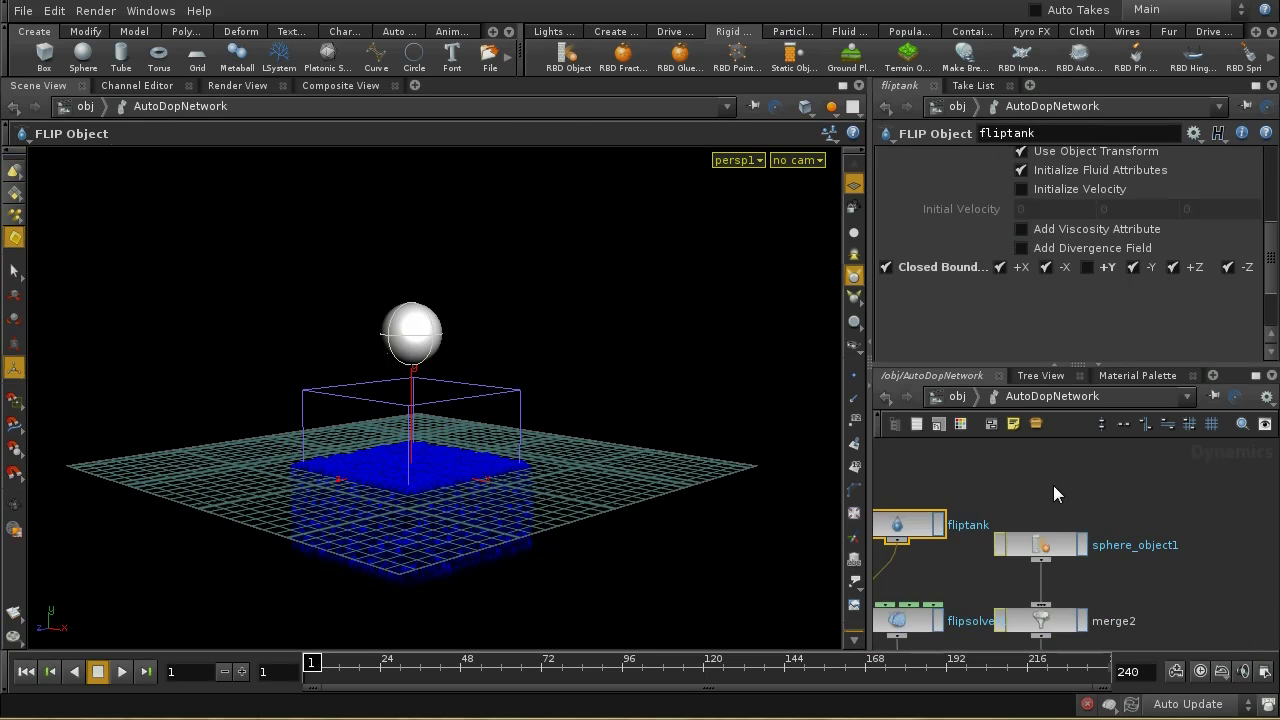
pyautogui.press('l')
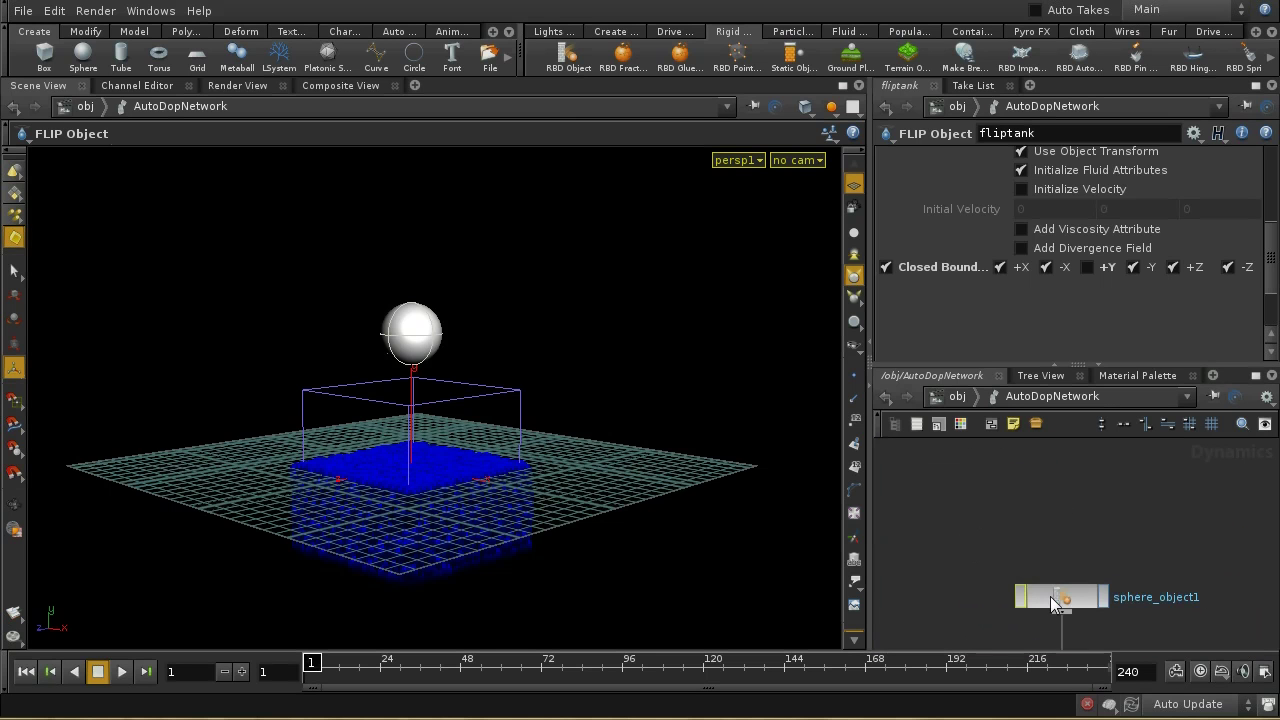
pyautogui.click(1058, 598)
pyautogui.scroll(-5, 1266, 202)
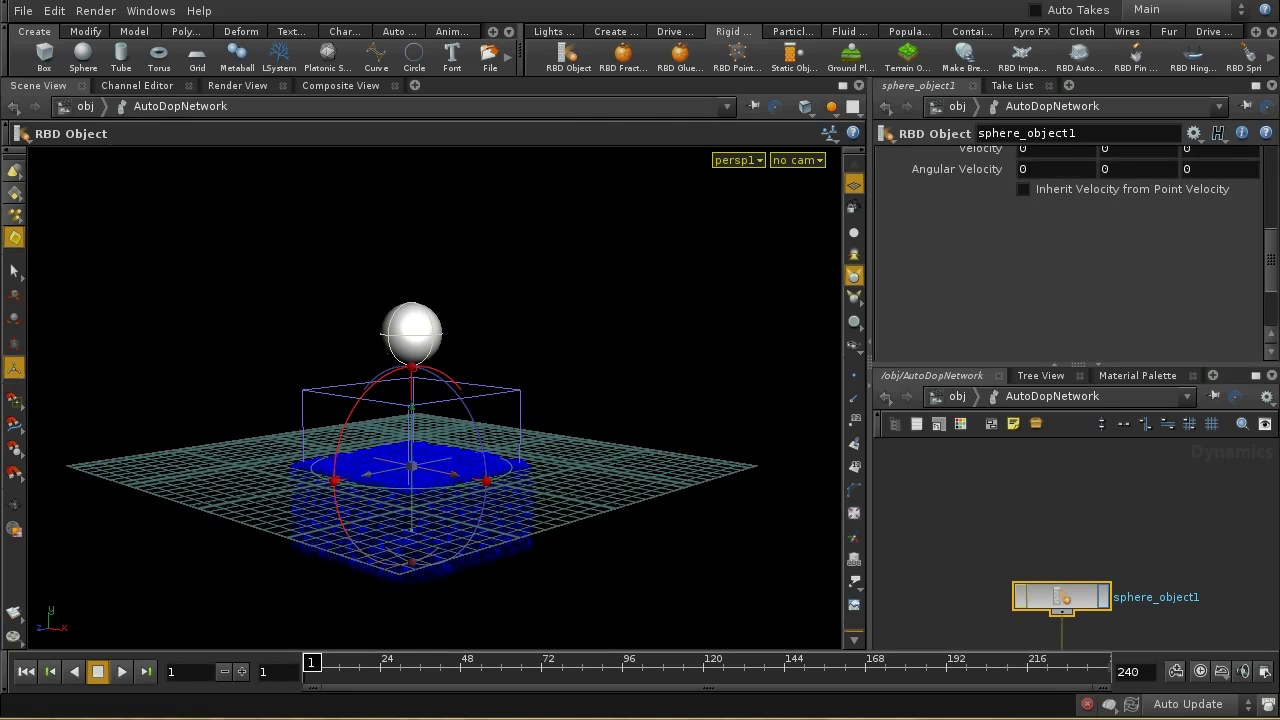
pyautogui.click(1156, 241)
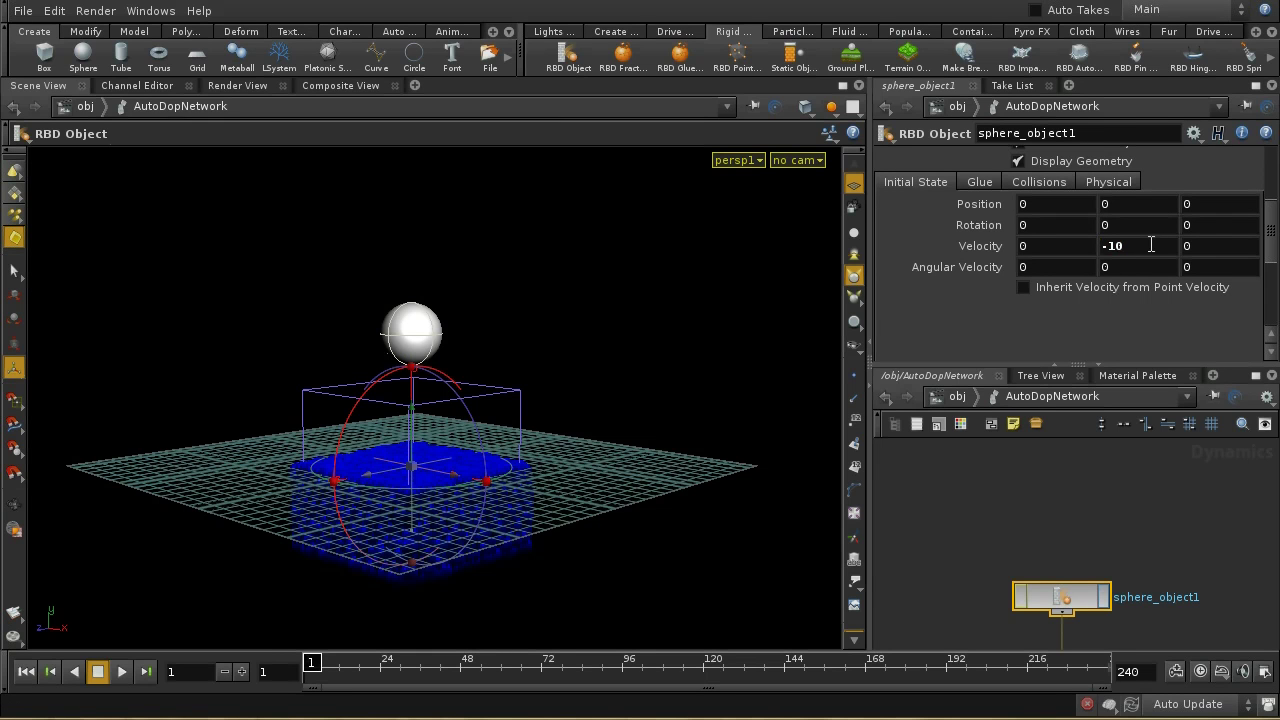
# - Play the simulation of the sphere falling into the tank, stop it and return to the first frame
pyautogui.click(120, 672)
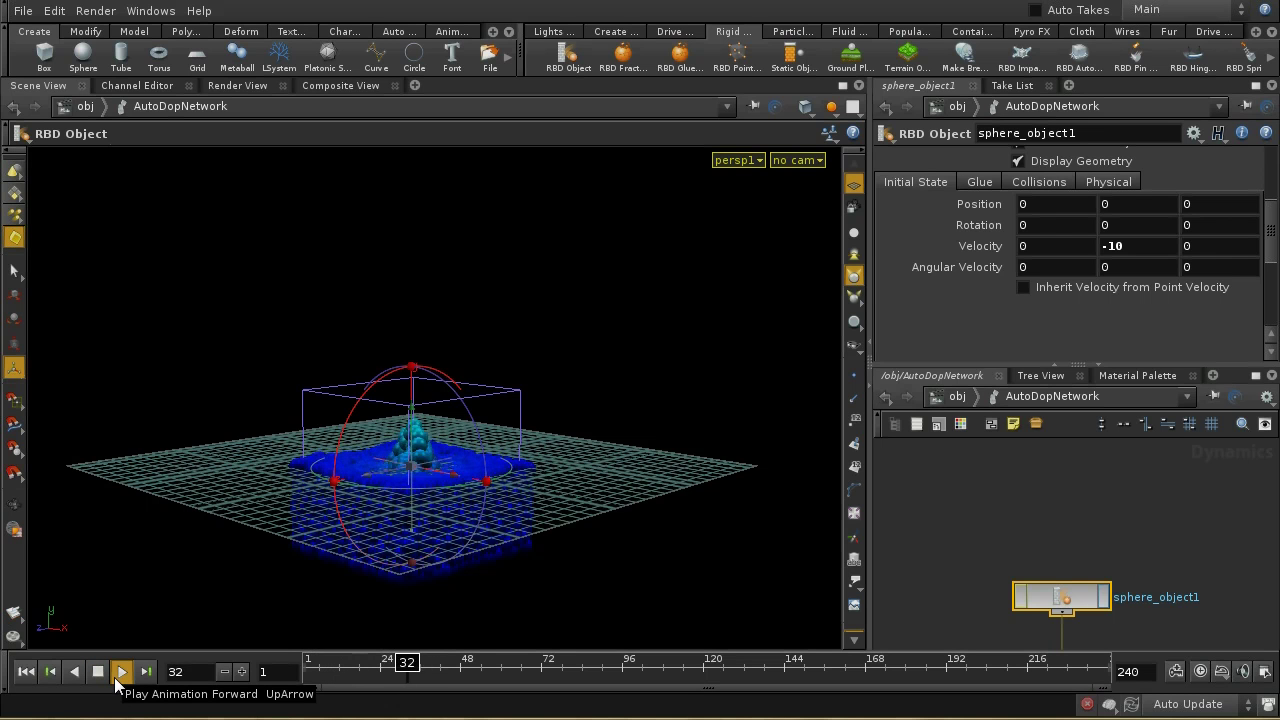
pyautogui.click(97, 677)
pyautogui.click(26, 671)
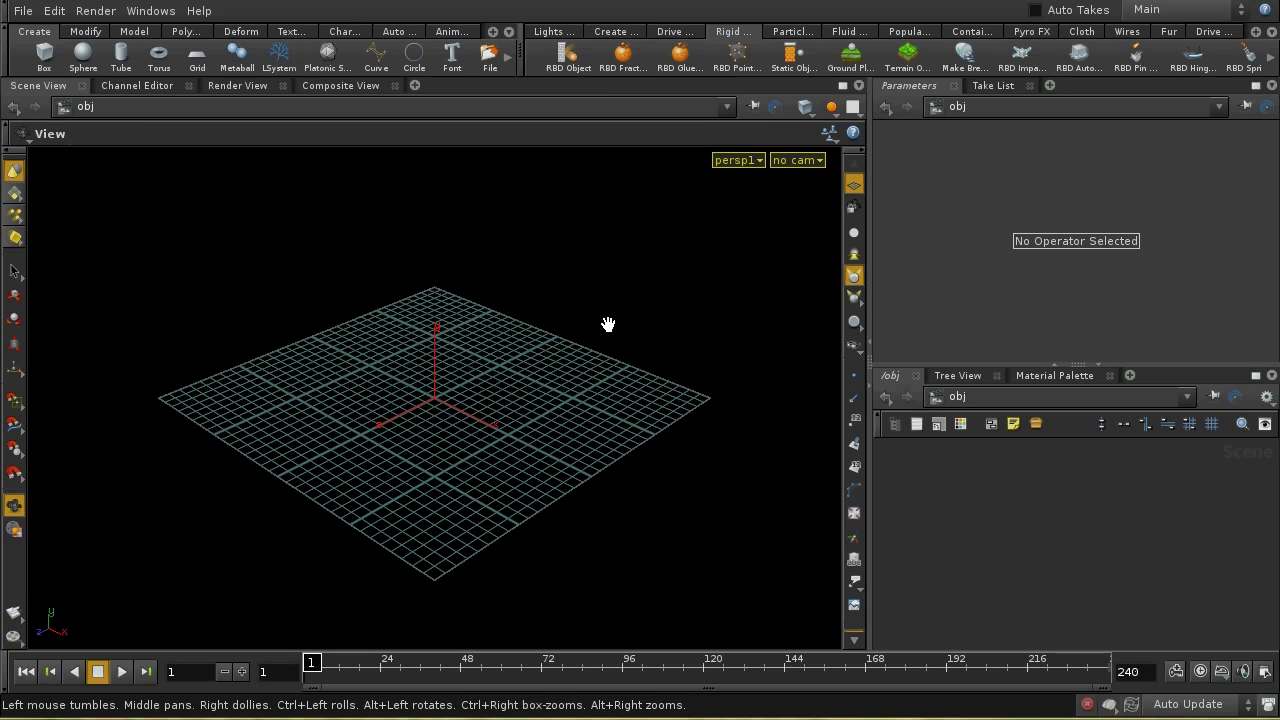
# - In the empty scene, add a ground plane and create a sphere at the origin, raised to about 5.67 units in Y
pyautogui.click(851, 56)
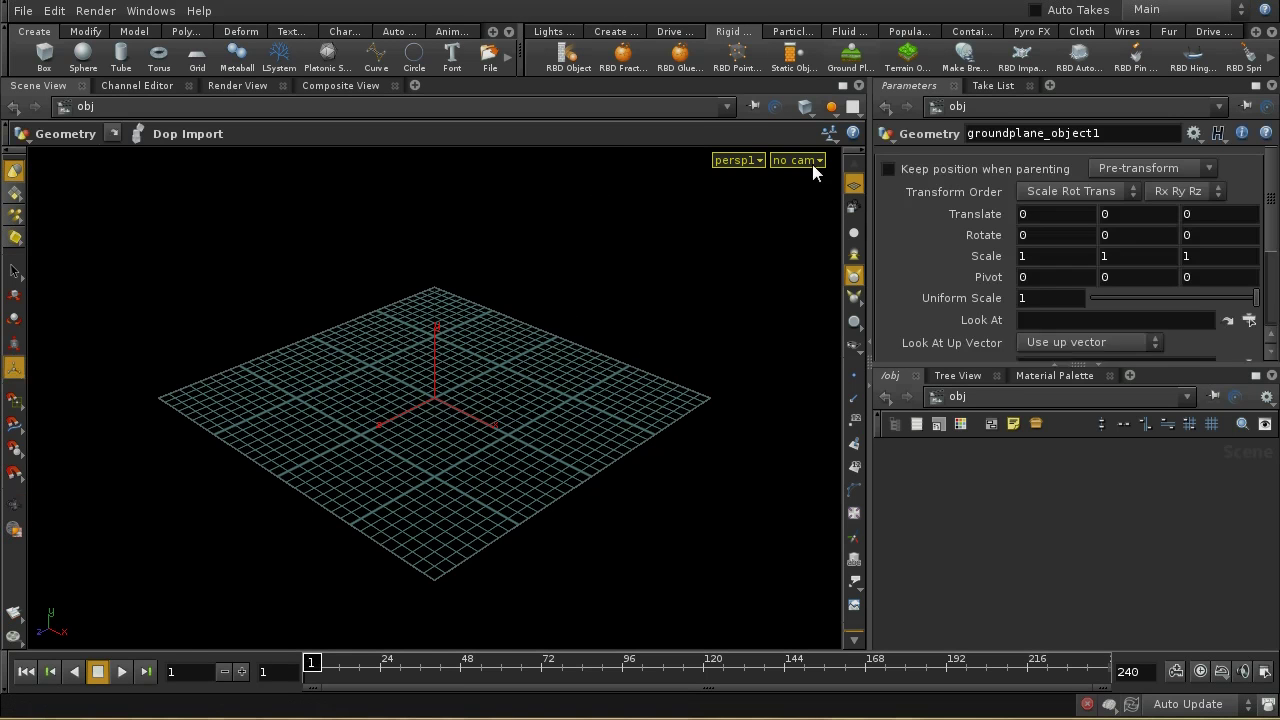
pyautogui.keyDown('ctrl'); pyautogui.click(98, 60); pyautogui.keyUp('ctrl')
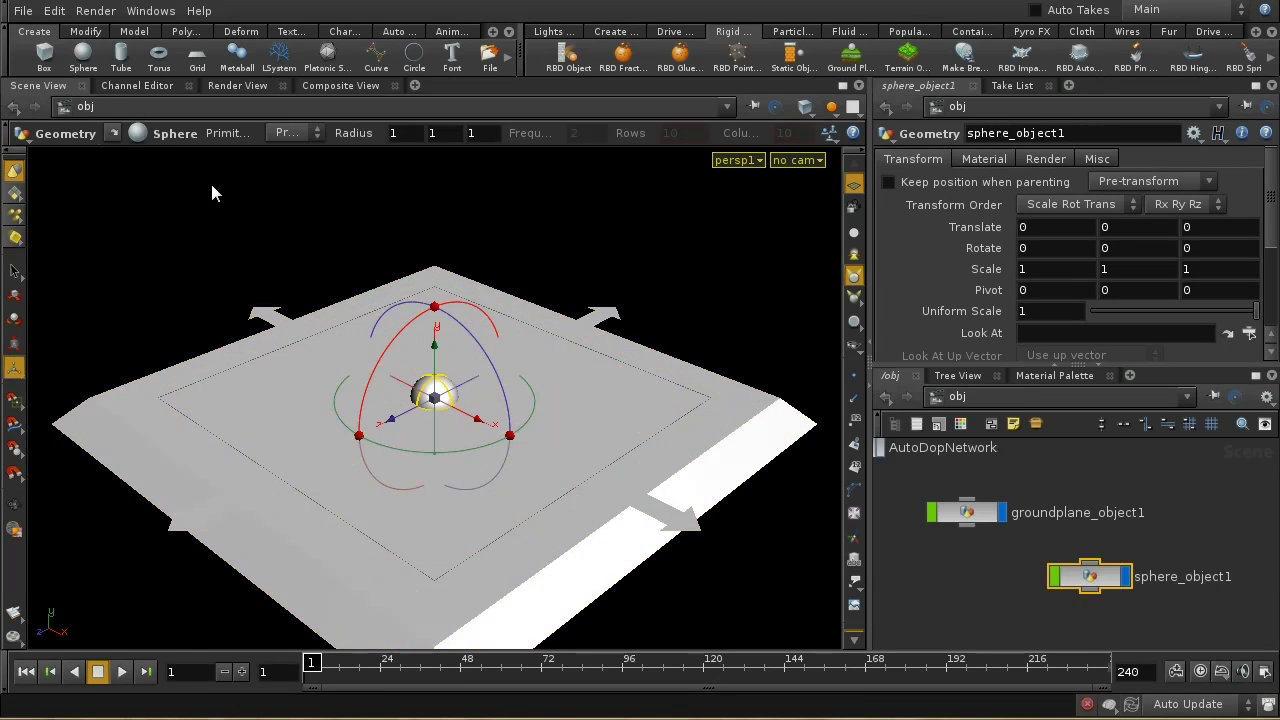
pyautogui.moveTo(434, 364); pyautogui.dragTo(428, 236)
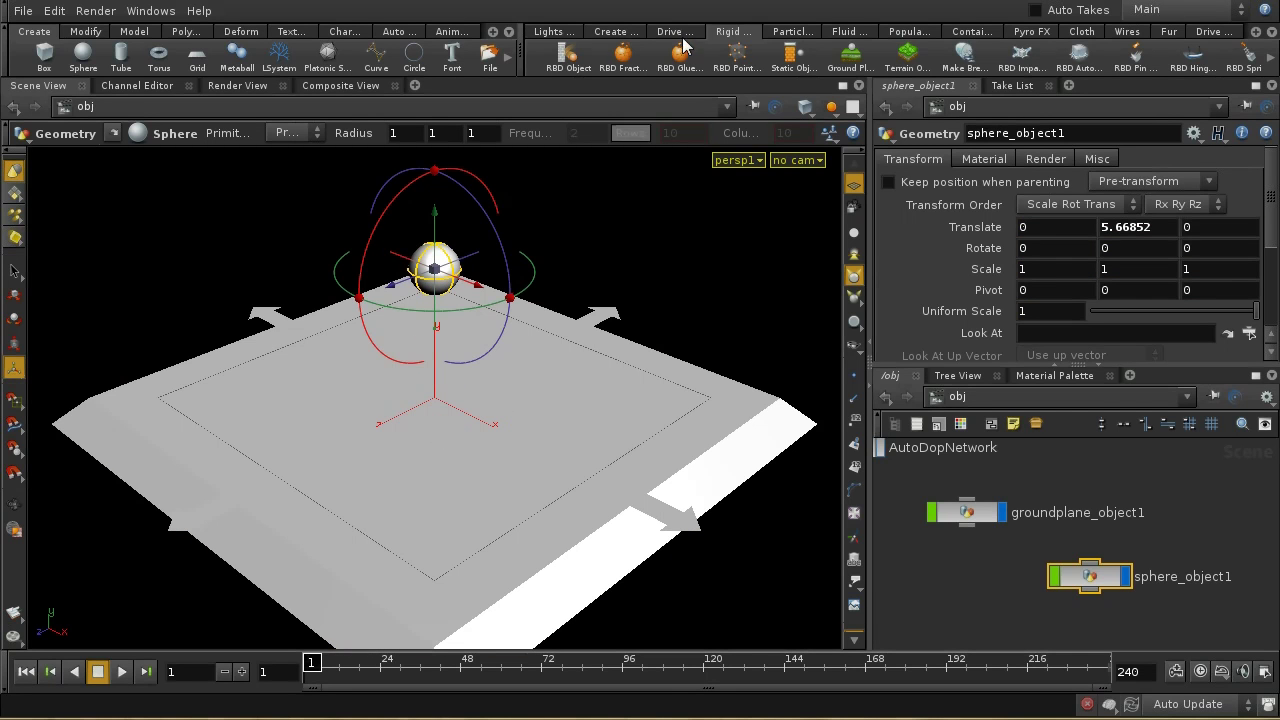
# - Turn the raised sphere into a FLIP fluid object
pyautogui.click(792, 32)
pyautogui.click(553, 55)
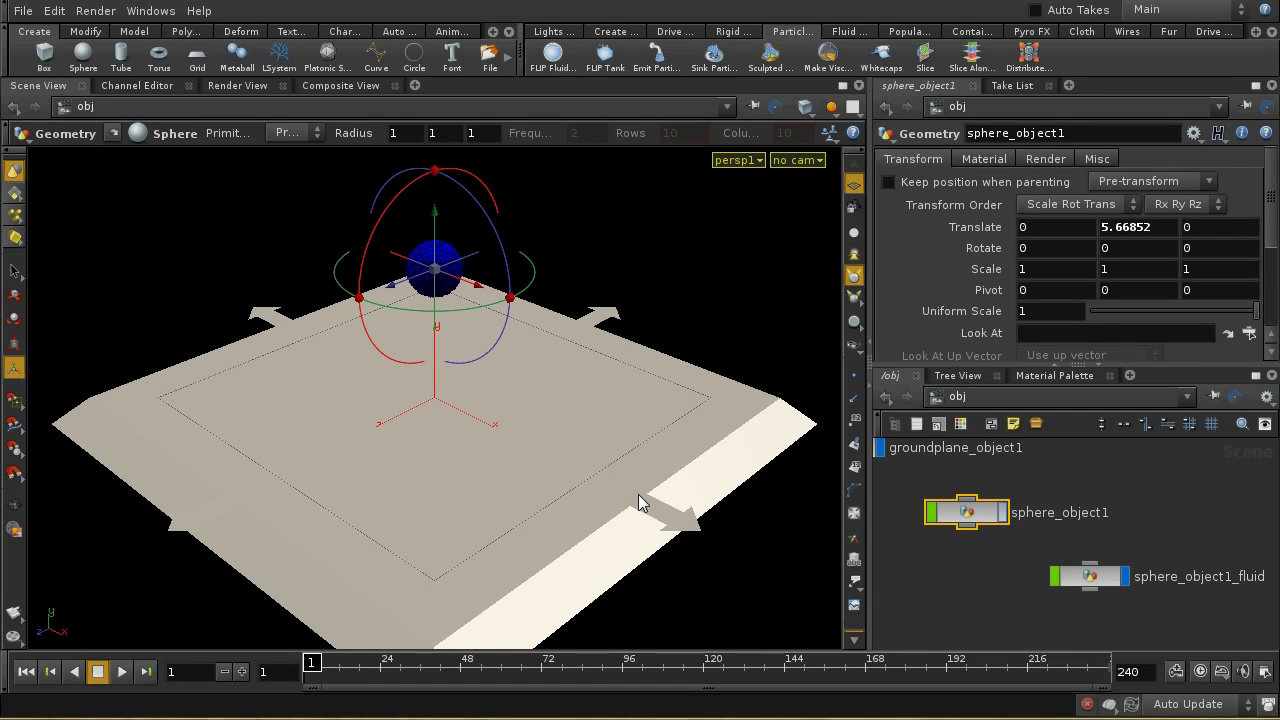
pyautogui.moveTo(1166, 534); pyautogui.dragTo(1205, 578, button='middle')
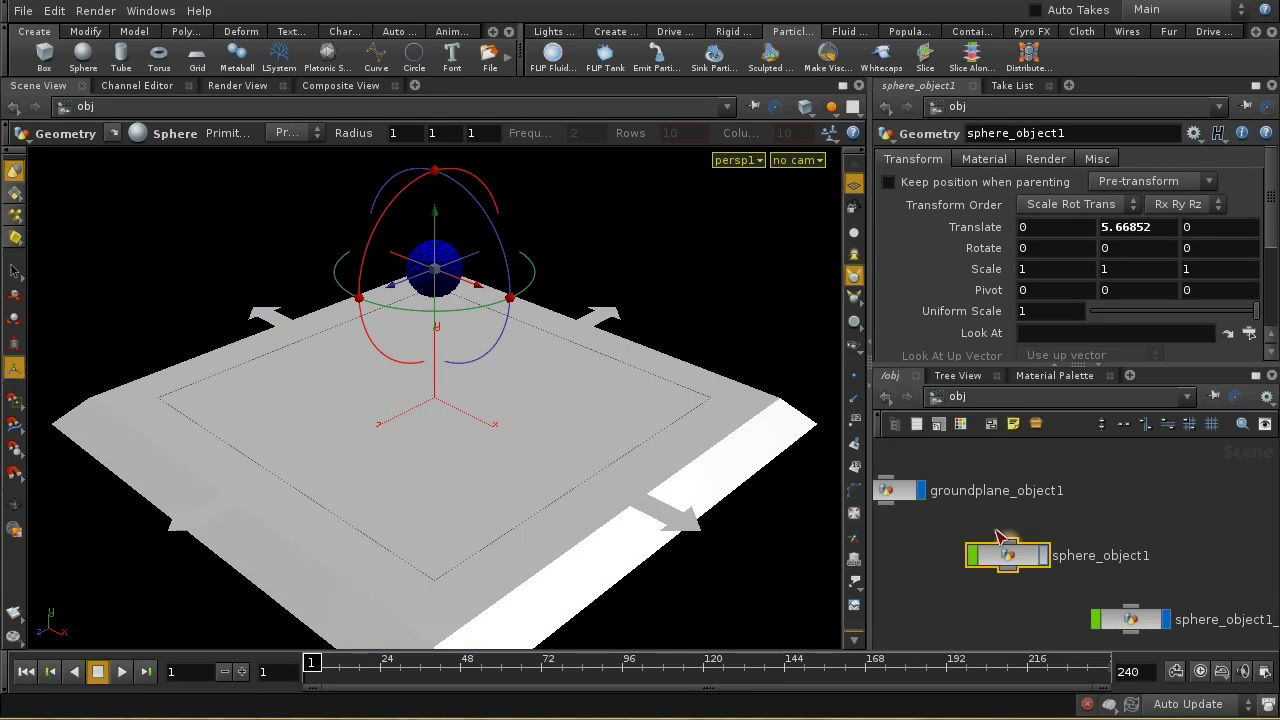
# - Play the simulation of the fluid sphere hitting the ground plane, stop it and return to the first frame
pyautogui.click(121, 672)
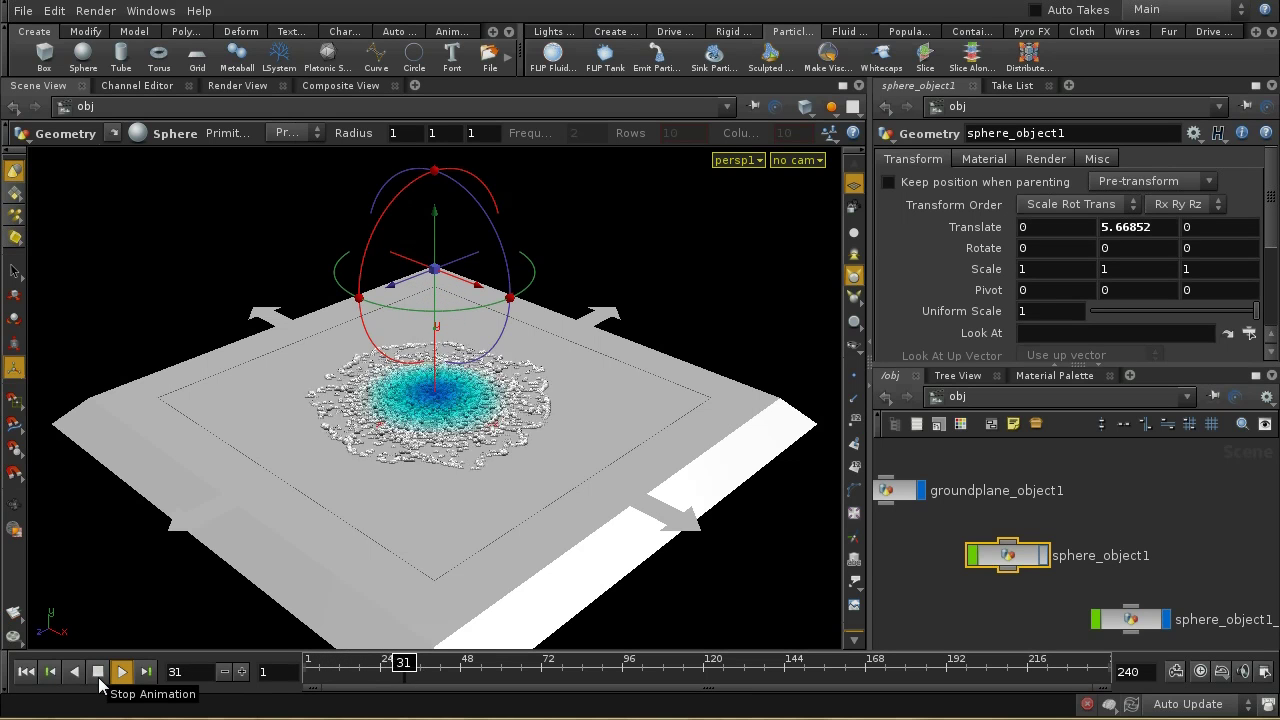
pyautogui.click(98, 671)
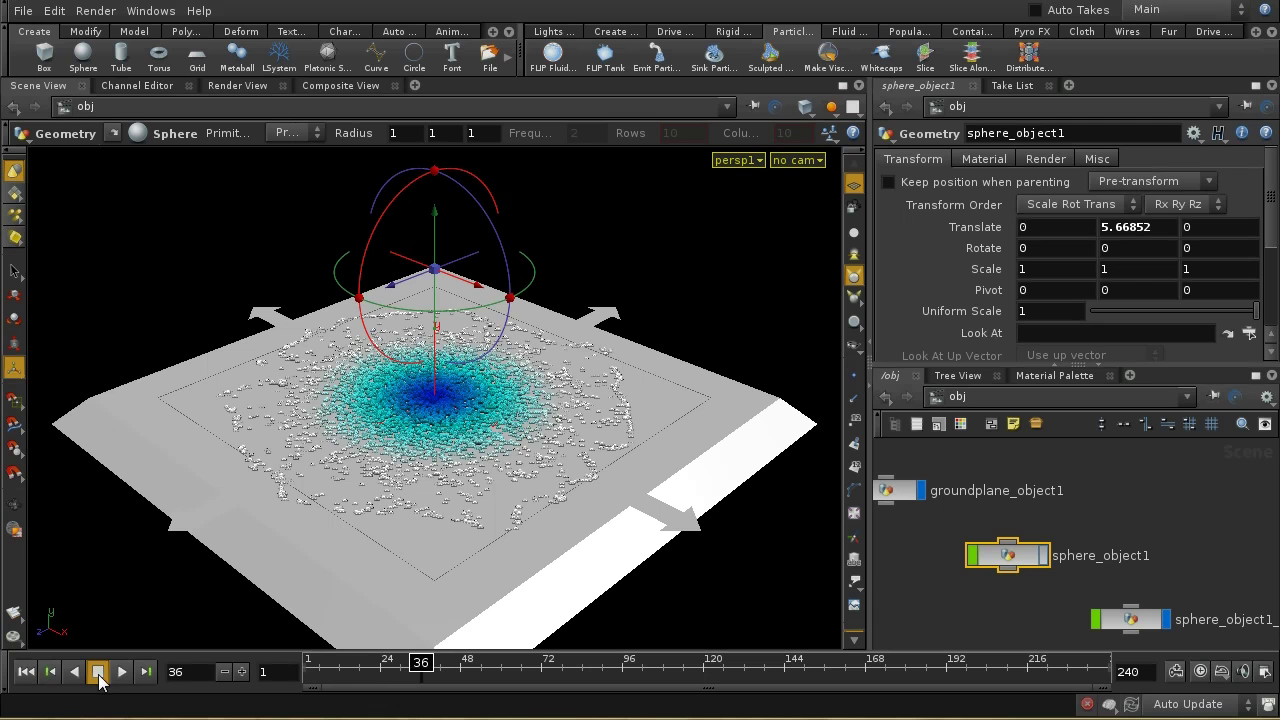
pyautogui.click(26, 671)
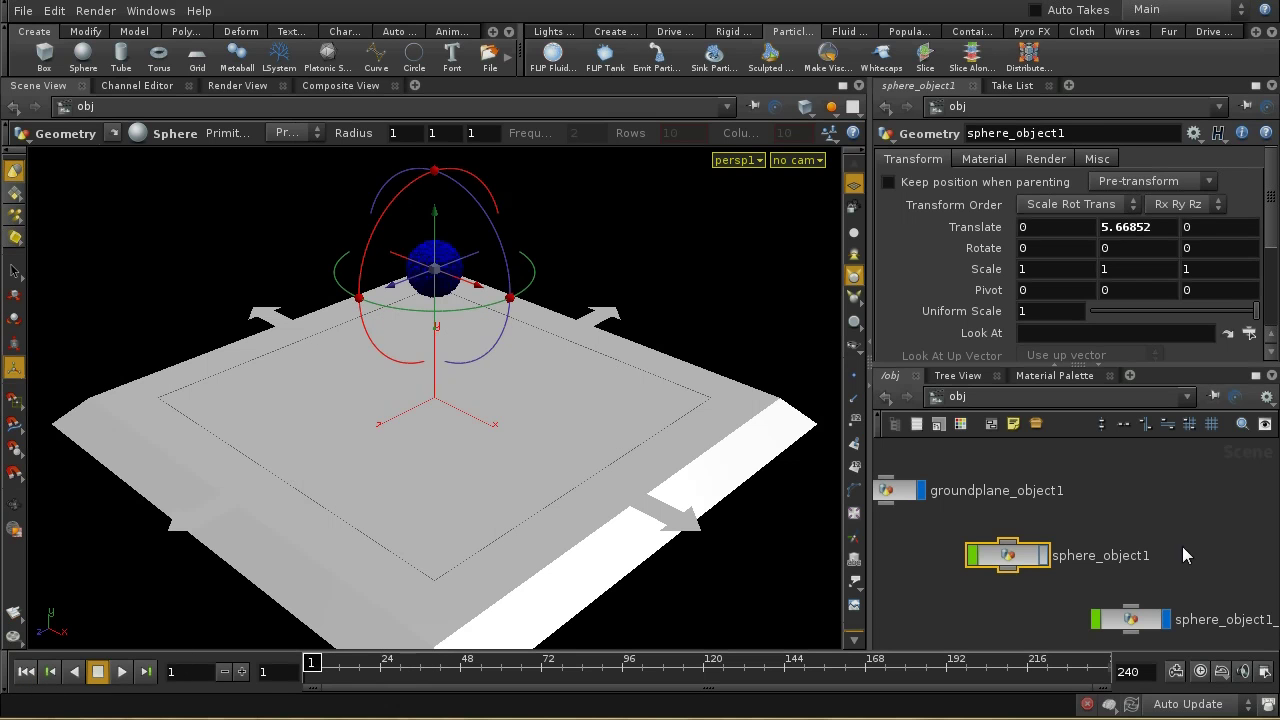
# - Inside AutoDopNetwork, examine the particle motion and reseeding settings of the flipsolver1 node
pyautogui.moveTo(1171, 534); pyautogui.dragTo(1204, 574, button='middle')
pyautogui.moveTo(1125, 516); pyautogui.dragTo(1181, 537, button='middle')
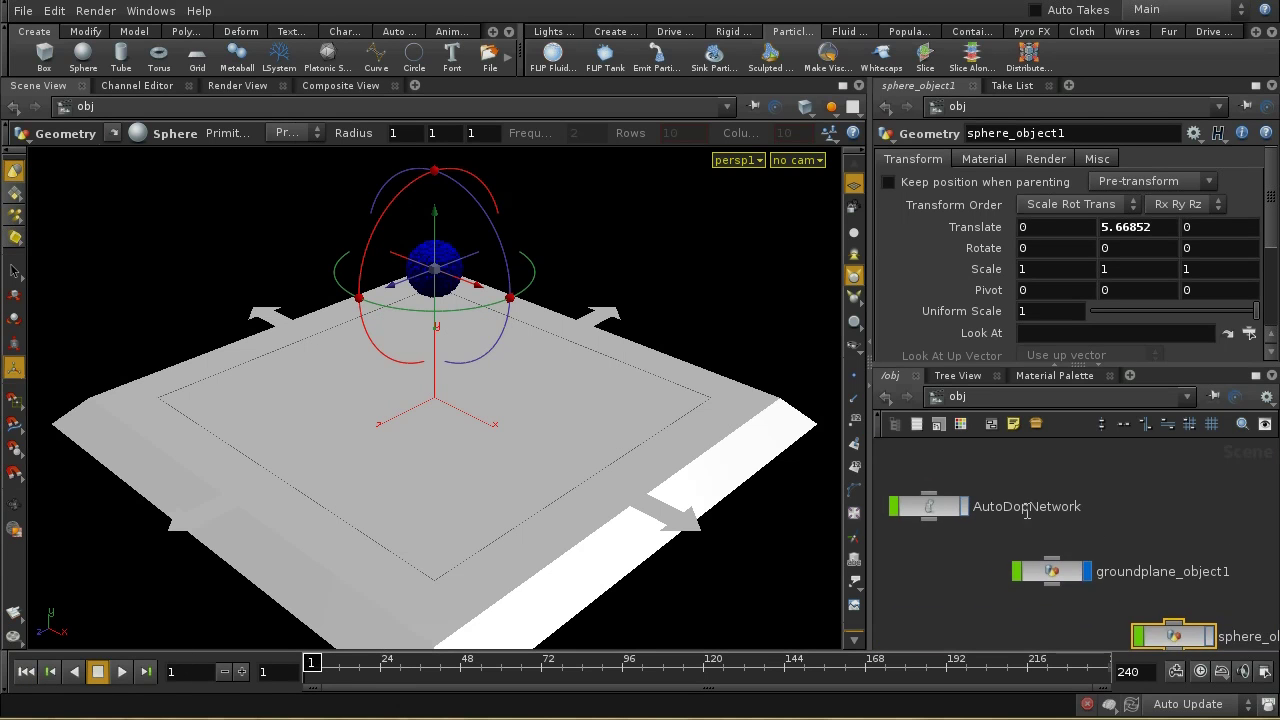
pyautogui.doubleClick(935, 507)
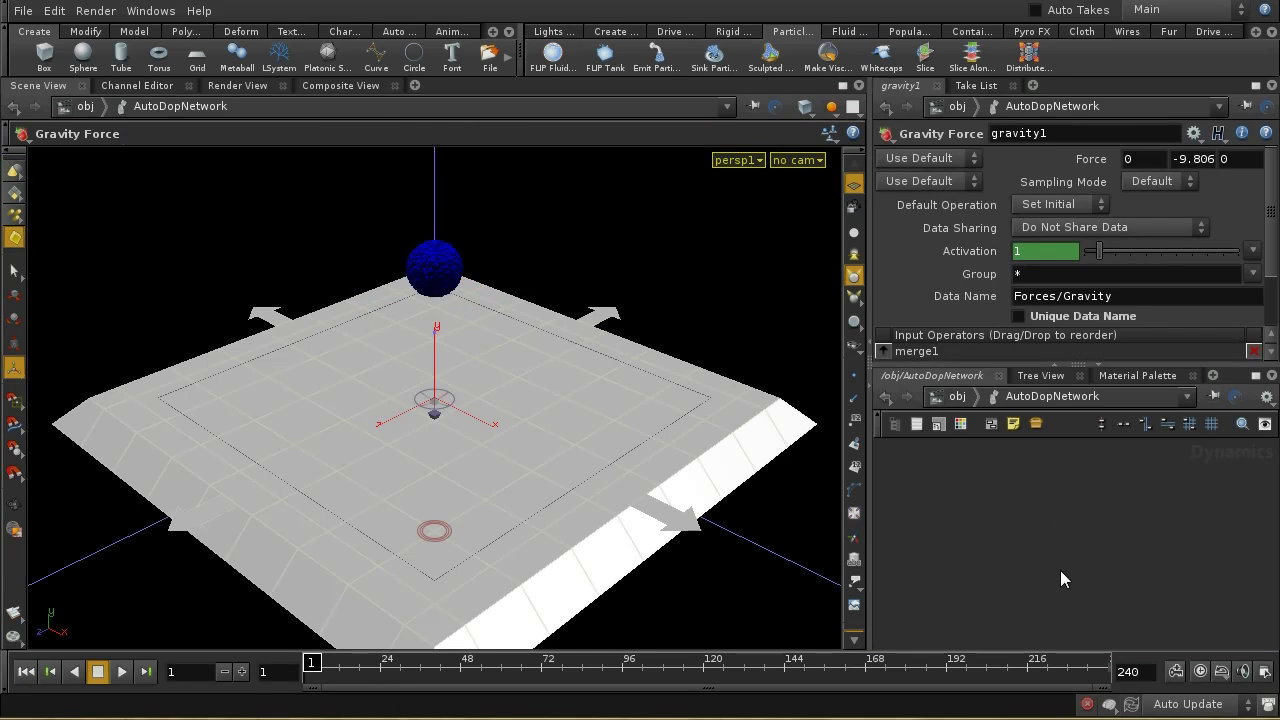
pyautogui.moveTo(1272, 276); pyautogui.dragTo(1270, 242)
pyautogui.moveTo(1069, 561); pyautogui.dragTo(1120, 662, button='middle')
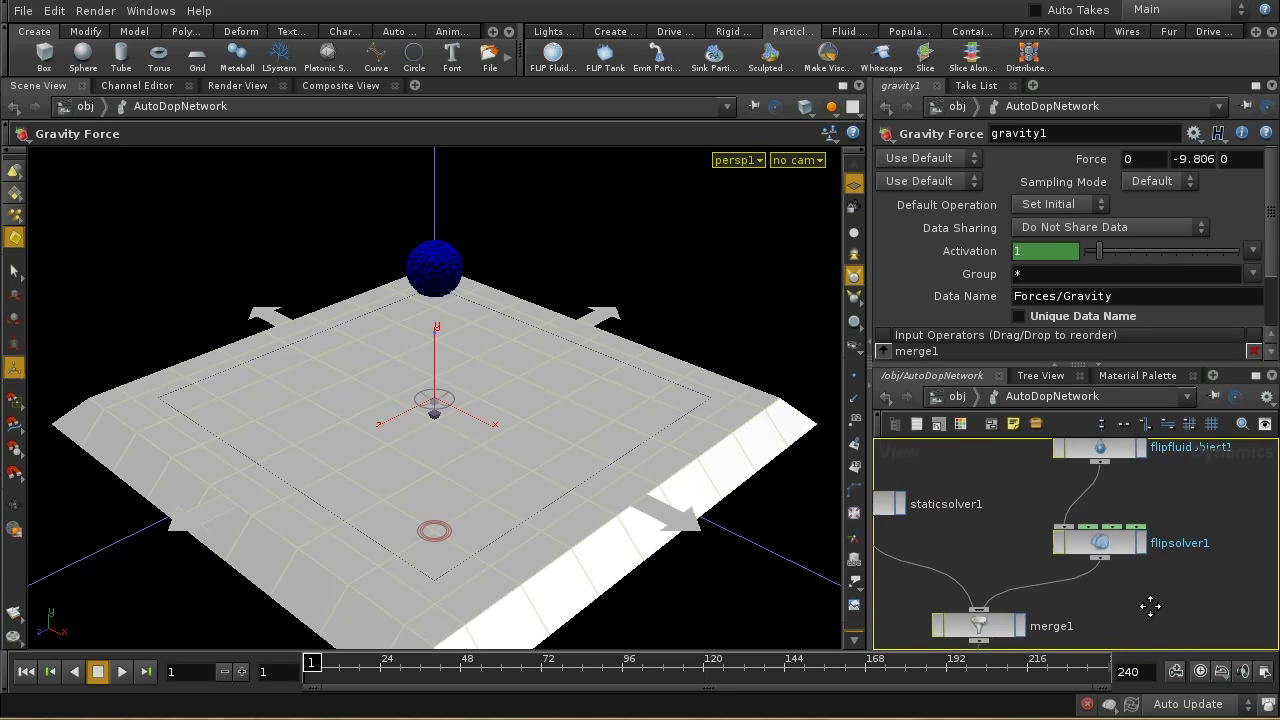
pyautogui.click(1108, 560)
pyautogui.doubleClick(1108, 552)
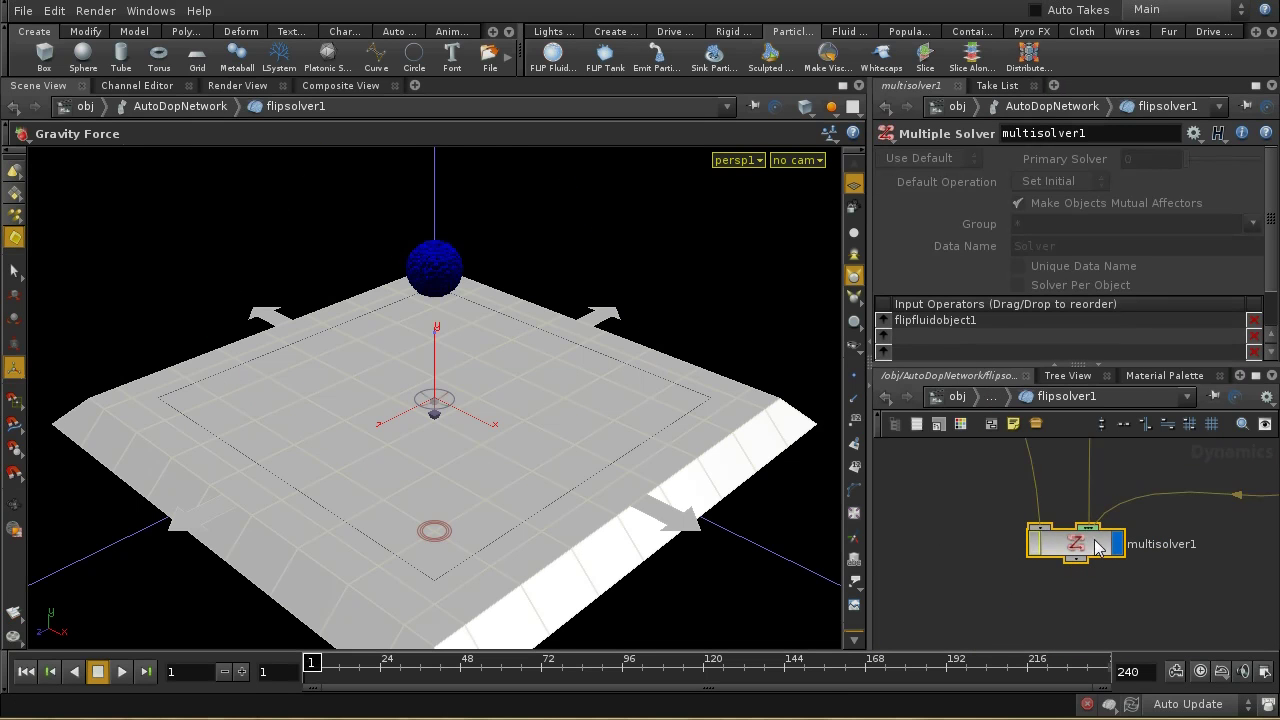
pyautogui.press('u')
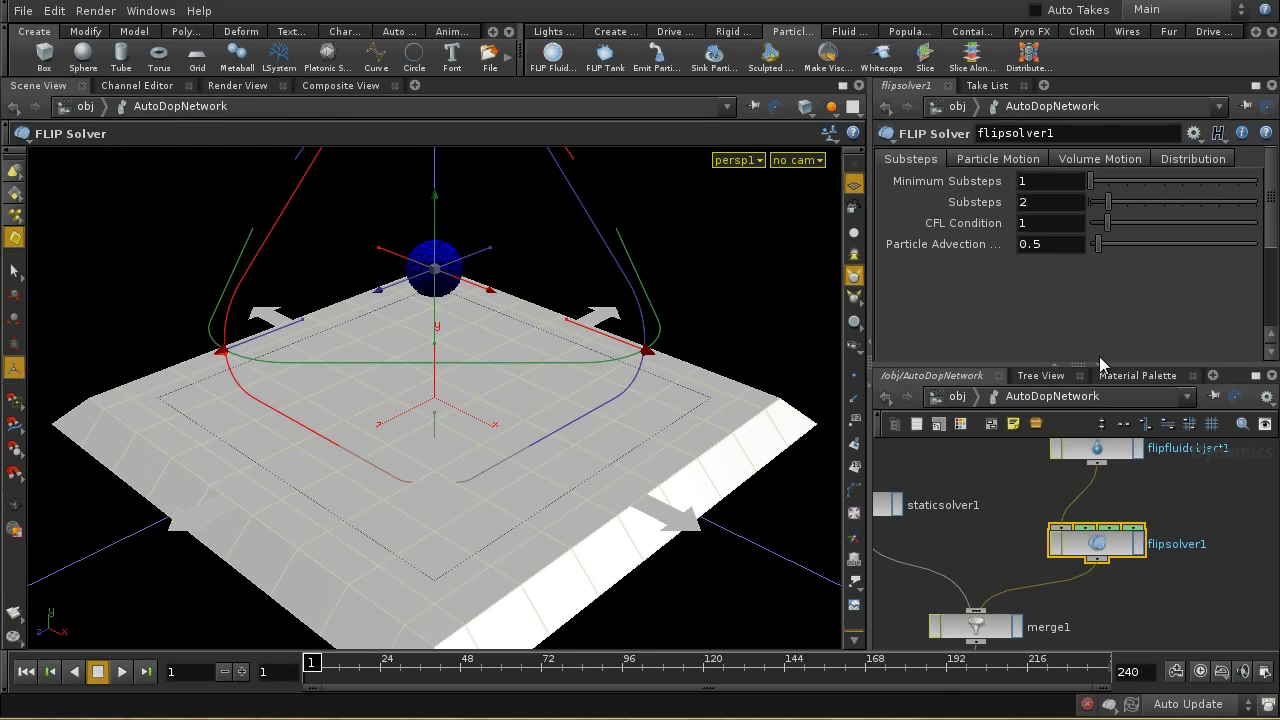
pyautogui.click(1017, 162)
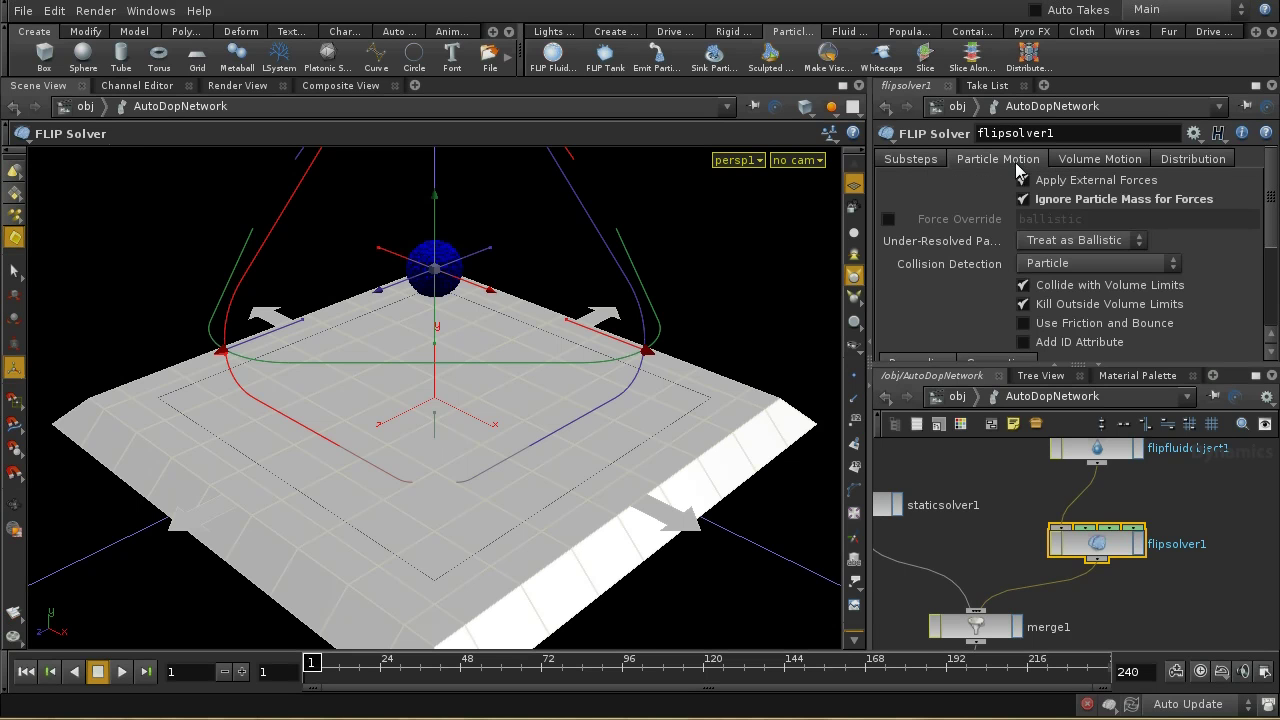
pyautogui.moveTo(1273, 205); pyautogui.dragTo(1275, 296)
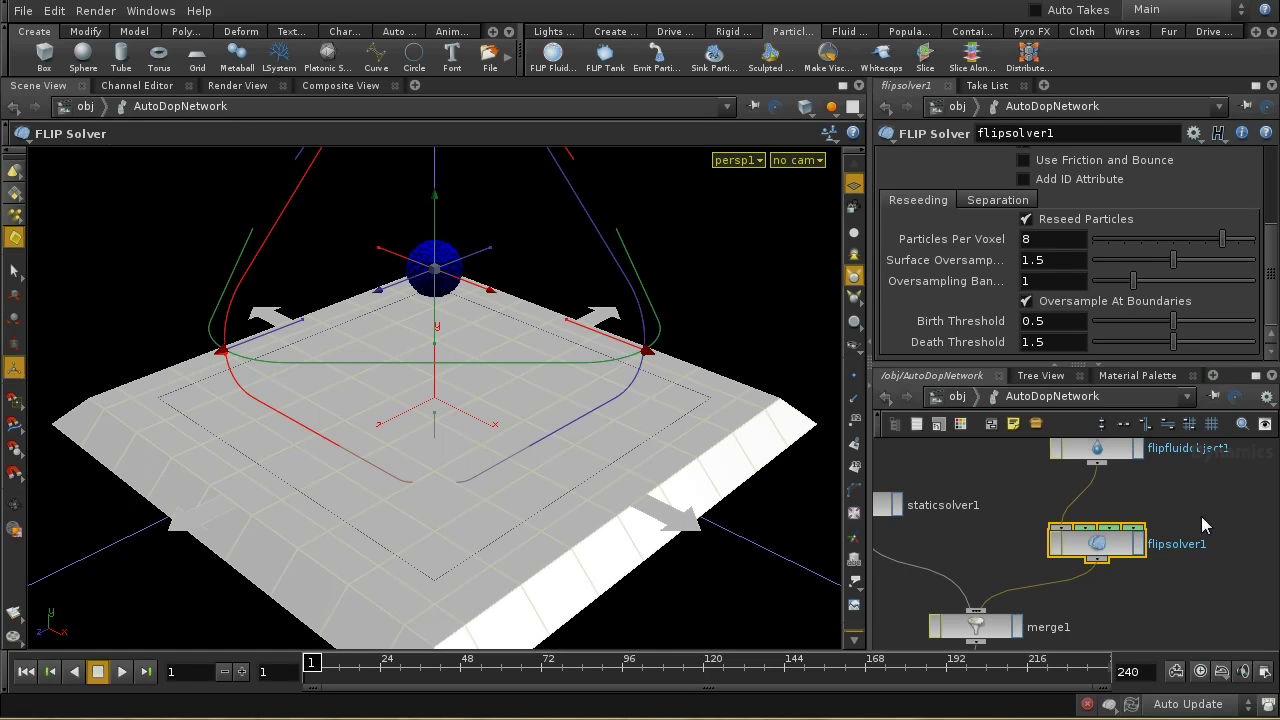
# - Inspect the dopimport1 node info of sphere_object1_fluid at frame 1 and again after playing the simulation to frame 38
pyautogui.click(958, 396)
pyautogui.moveTo(1088, 612); pyautogui.dragTo(1110, 612, button='middle')
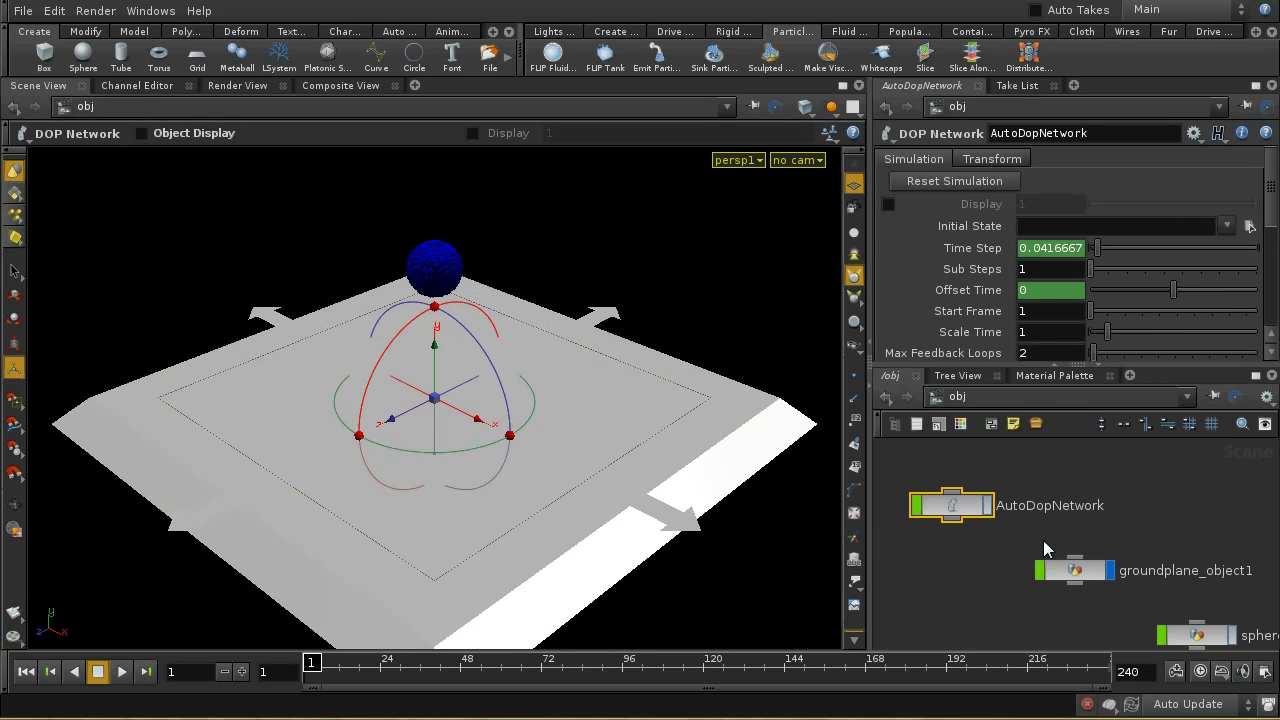
pyautogui.moveTo(1139, 555); pyautogui.dragTo(1081, 544, button='middle')
pyautogui.doubleClick(1081, 544)
pyautogui.middleClick(1081, 544)
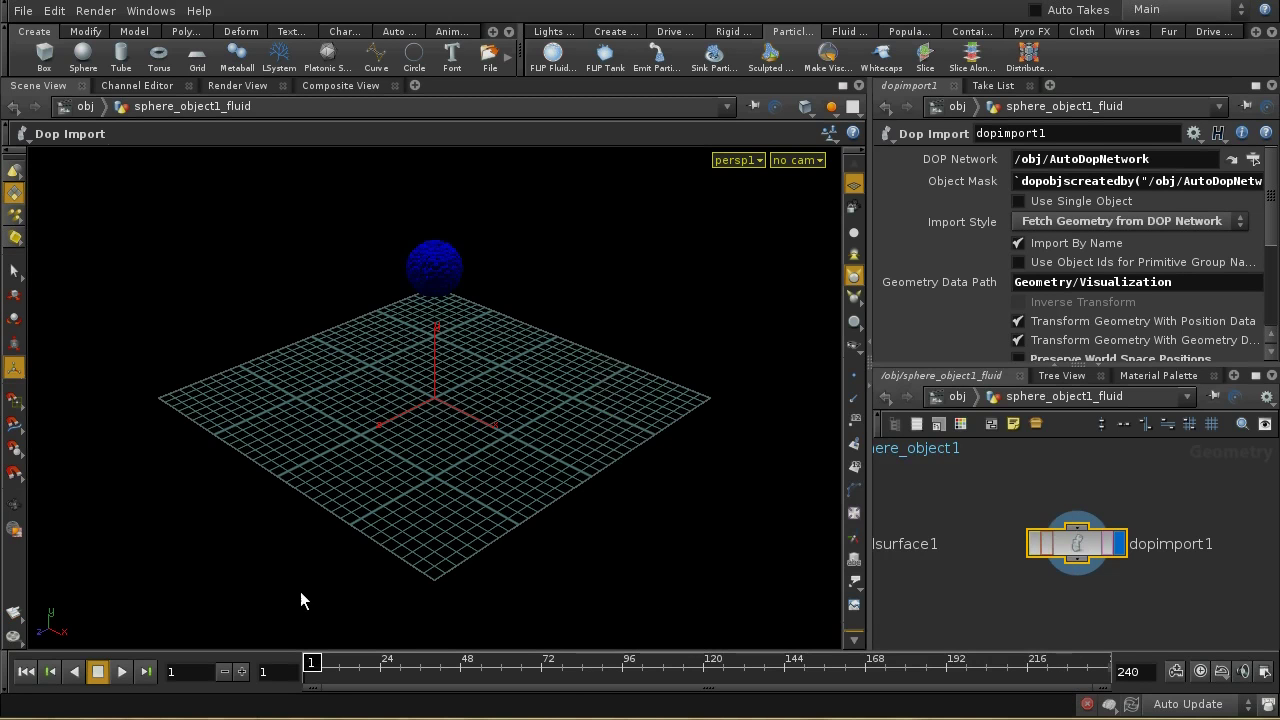
pyautogui.click(121, 671)
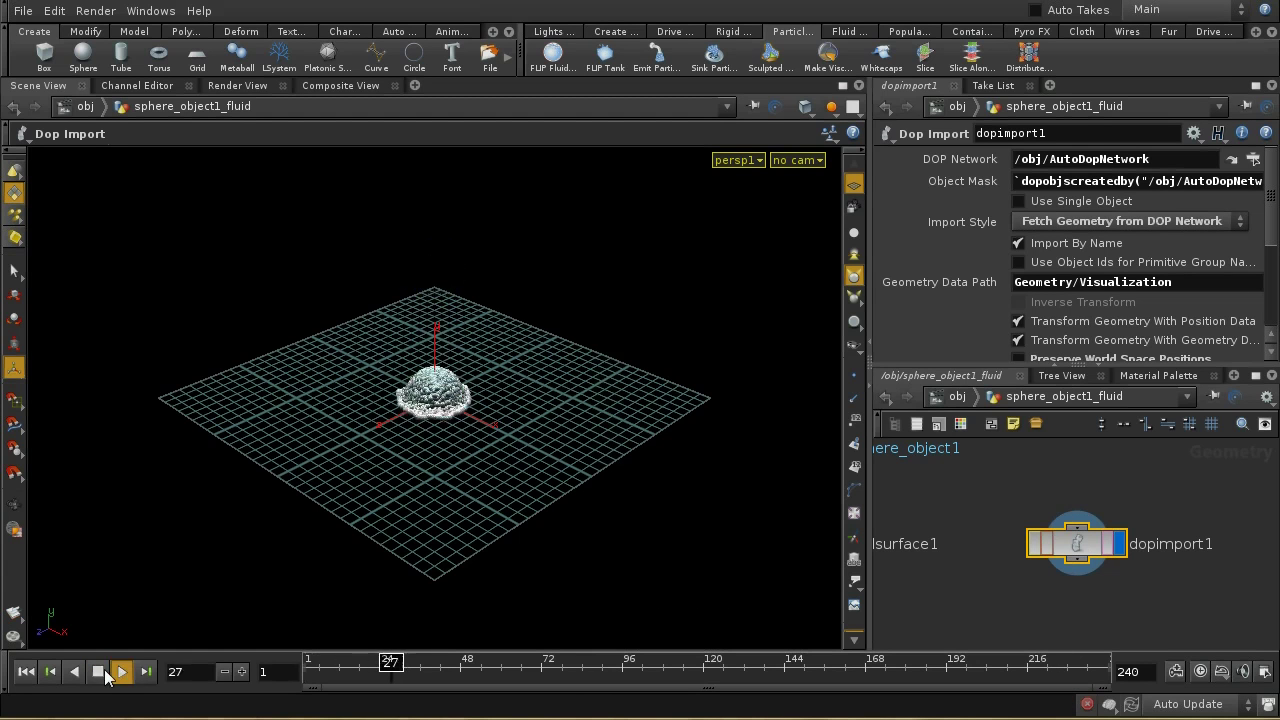
pyautogui.click(98, 671)
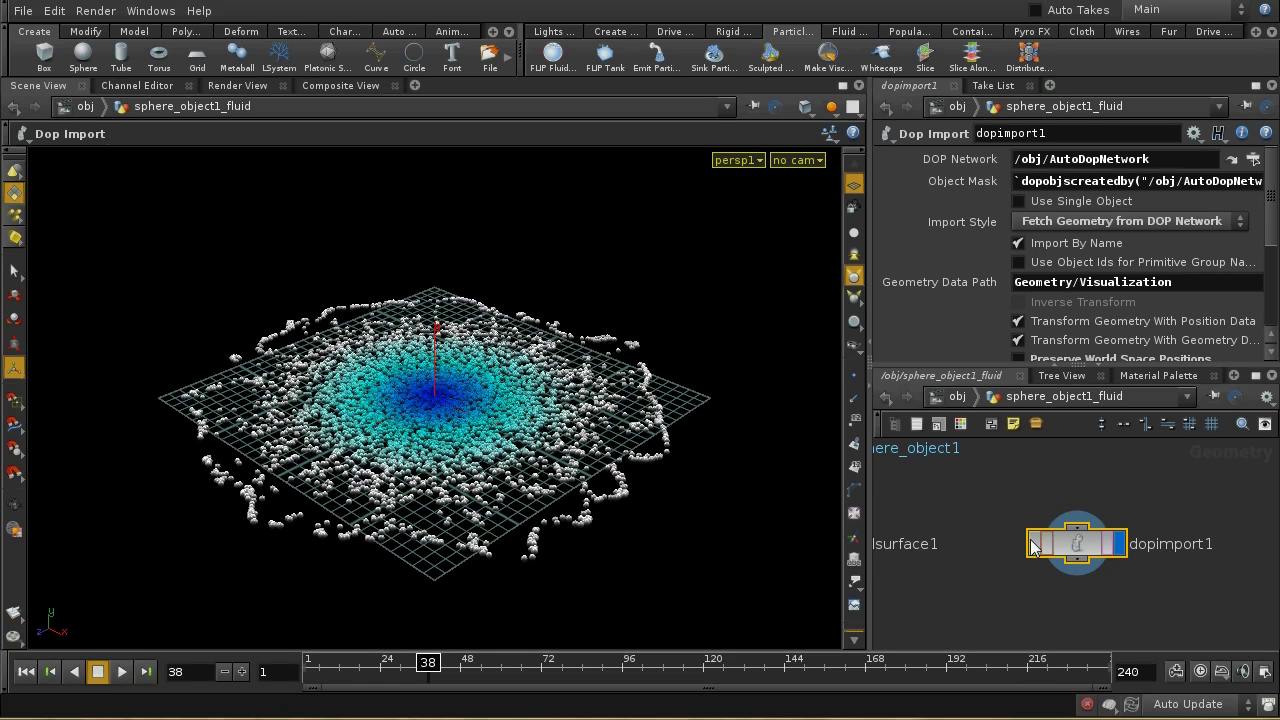
pyautogui.middleClick(1076, 546)
# - Turn off Reseed Particles on the FLIP solver in AutoDopNetwork
pyautogui.click(942, 398)
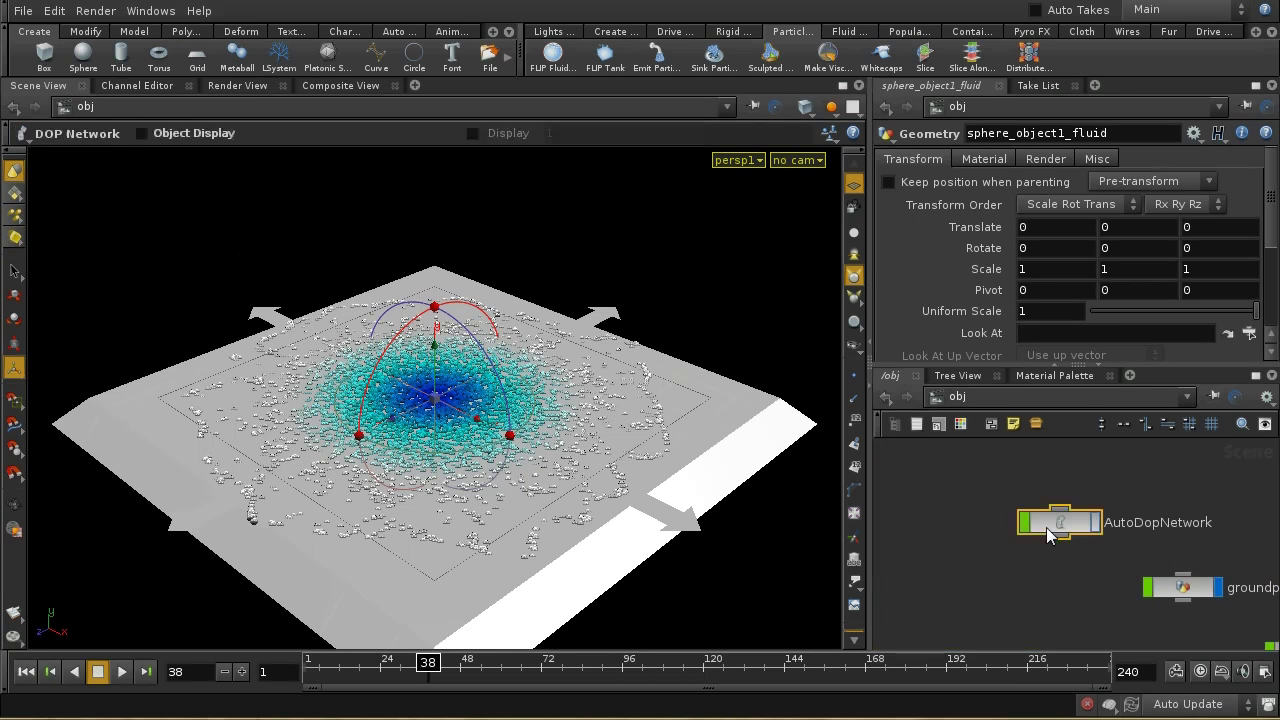
pyautogui.doubleClick(1046, 527)
pyautogui.click(1025, 219)
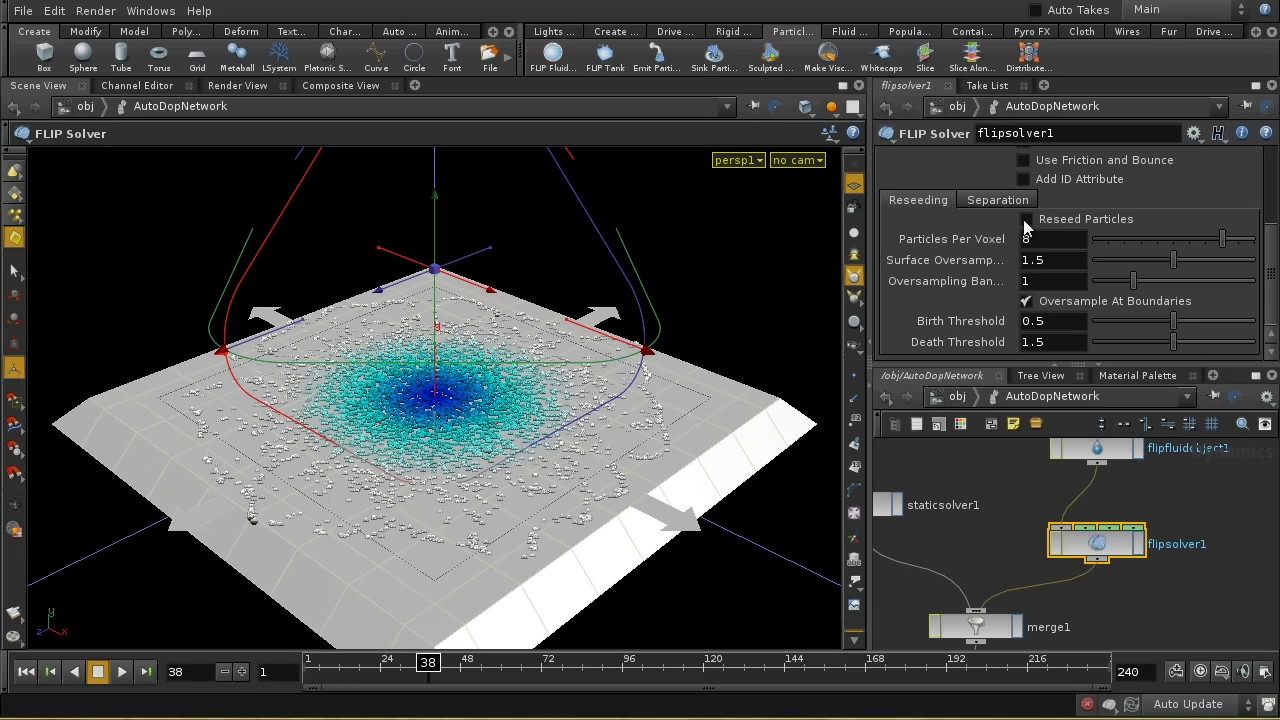
# - Compare the dopimport1 node info at frame 1 and after replaying the non-reseeded simulation to frame 39, ending at the object level
pyautogui.click(956, 399)
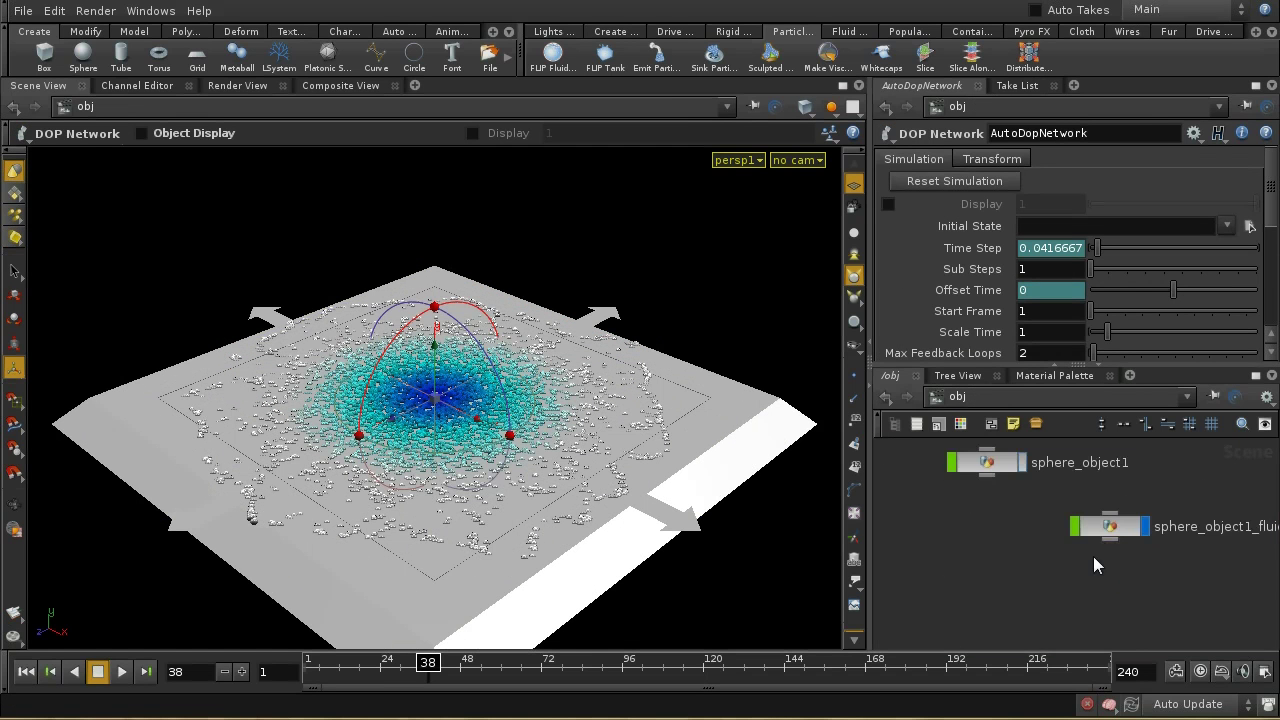
pyautogui.doubleClick(1115, 538)
pyautogui.click(36, 671)
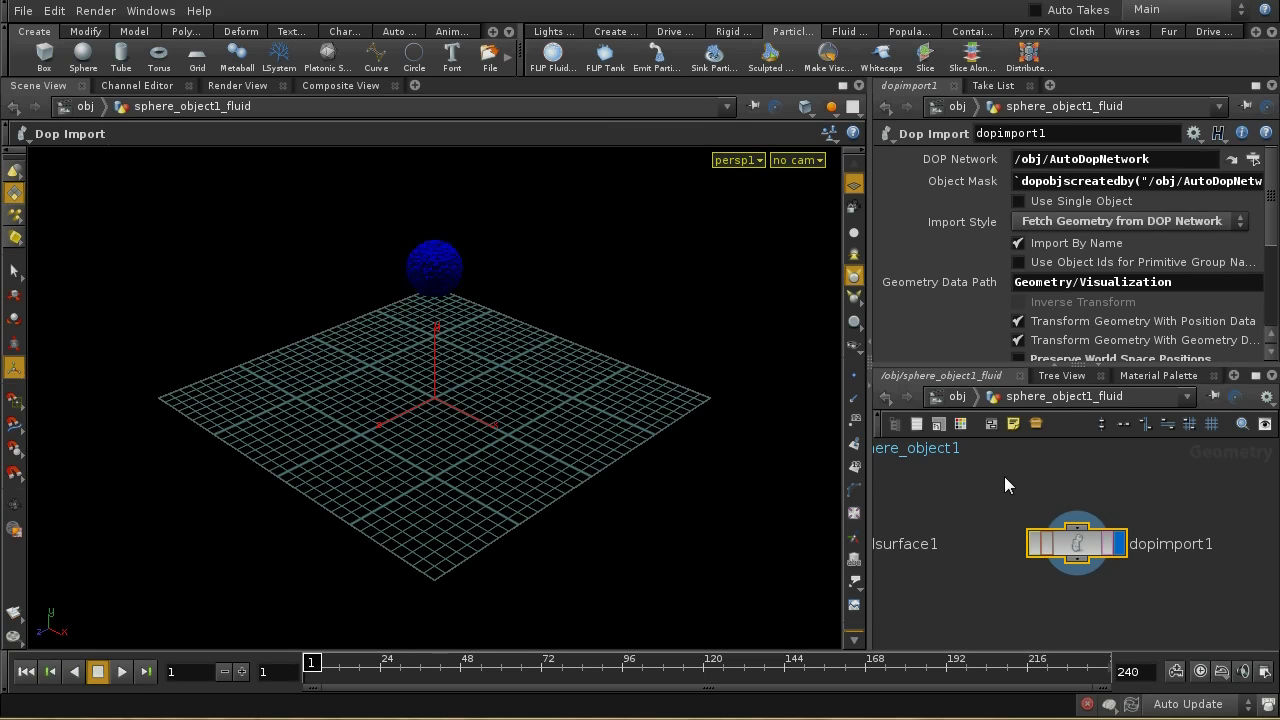
pyautogui.middleClick(1071, 543)
pyautogui.click(122, 671)
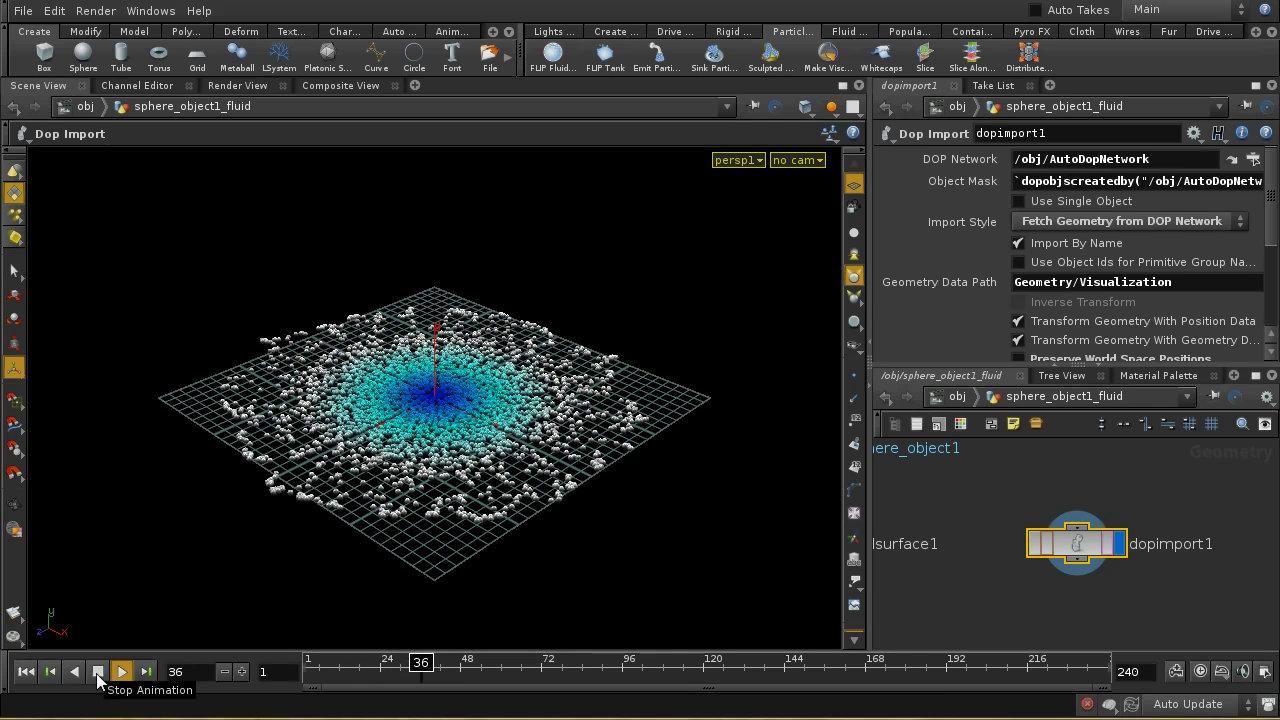
pyautogui.click(98, 672)
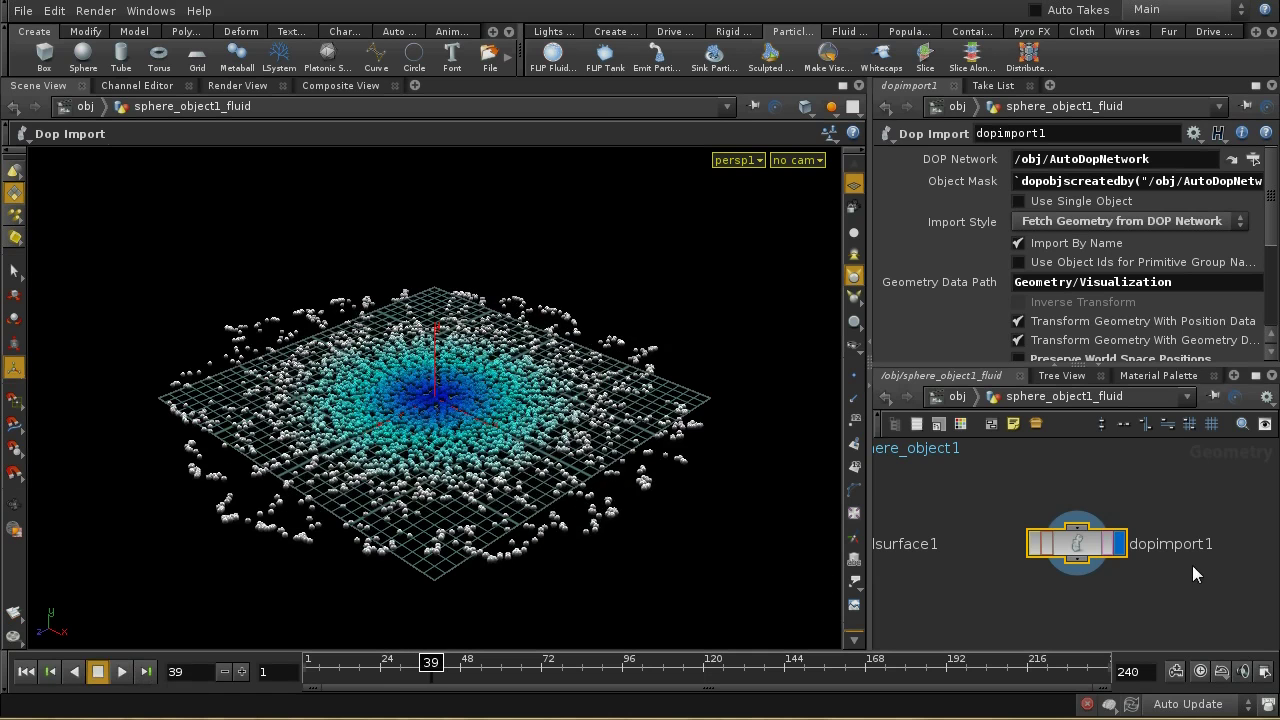
pyautogui.middleClick(1076, 545)
pyautogui.click(975, 396)
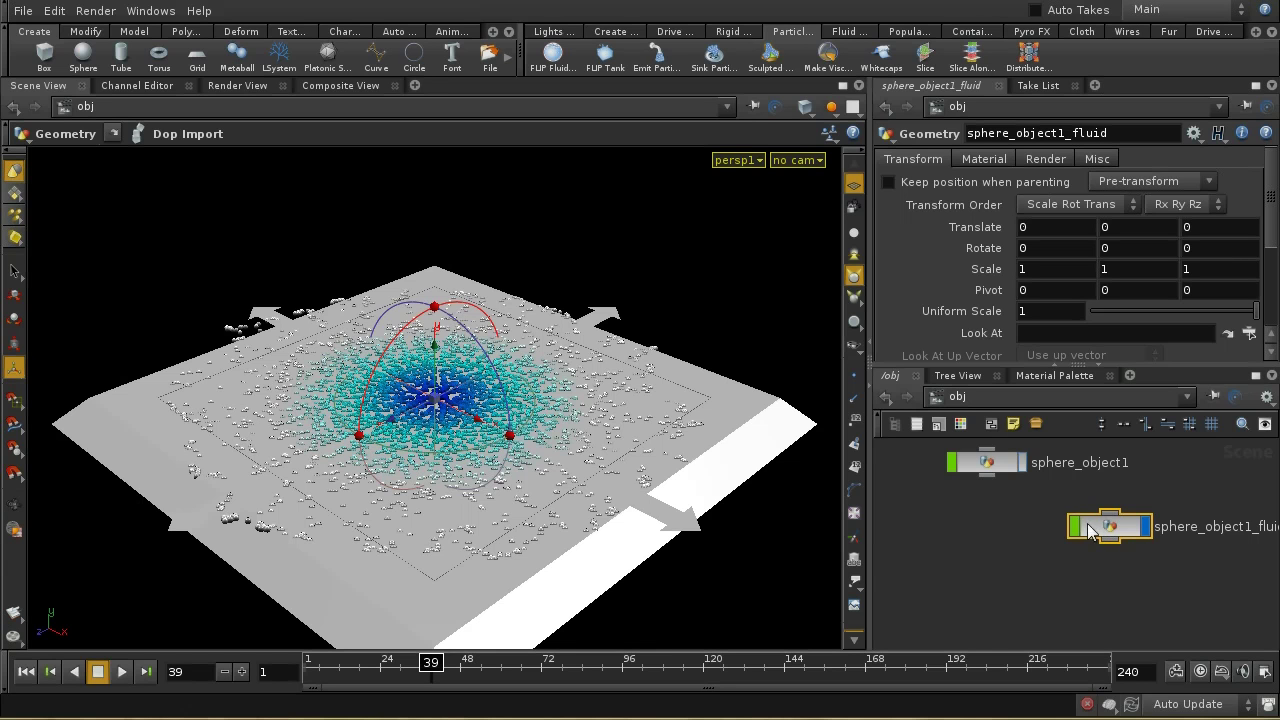
pyautogui.moveTo(980, 529); pyautogui.dragTo(980, 567, button='middle')
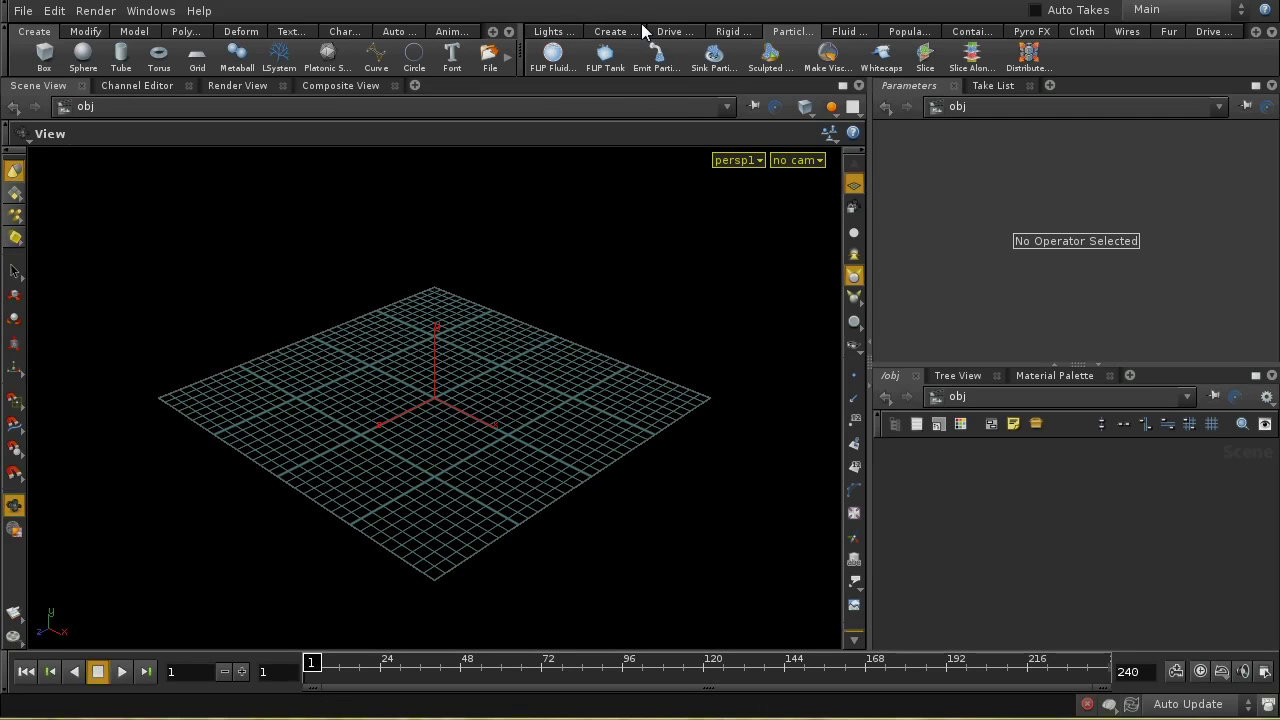
# - In the empty scene, add a ground plane and create a sphere at the origin, raised to about 7.84 units in Y
pyautogui.click(738, 36)
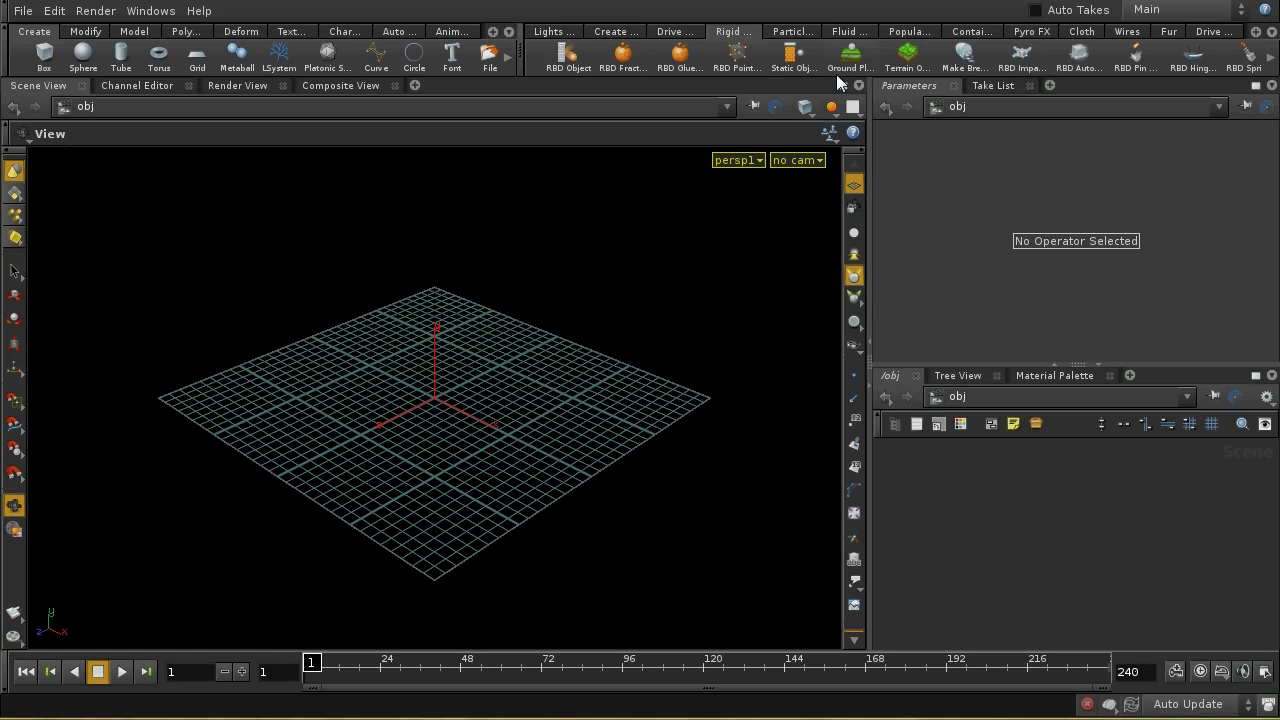
pyautogui.click(856, 68)
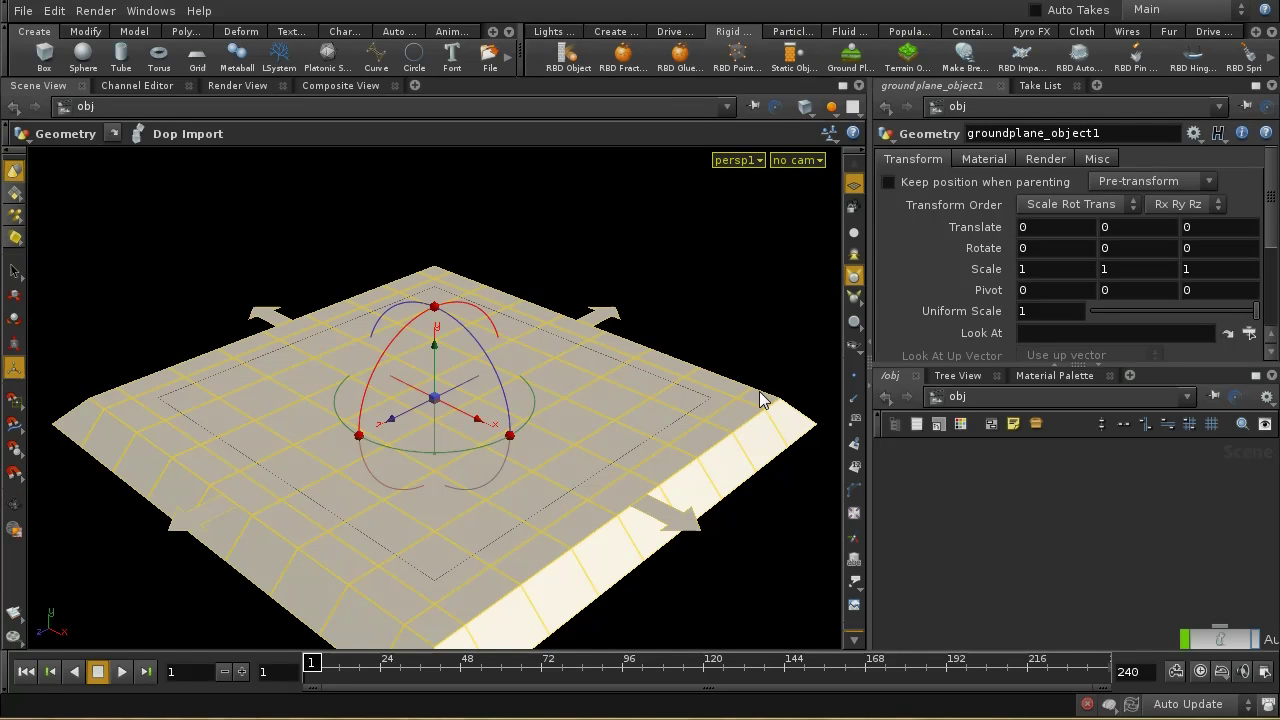
pyautogui.click(97, 59)
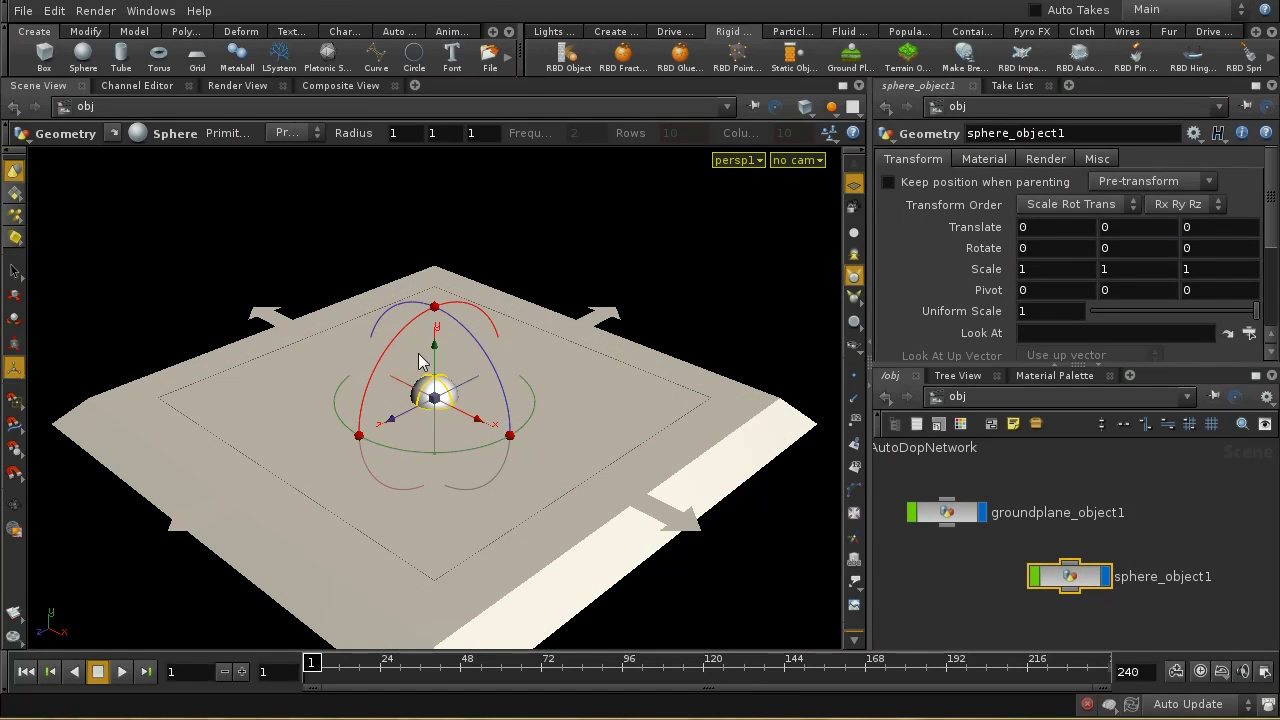
pyautogui.moveTo(443, 366); pyautogui.dragTo(443, 183)
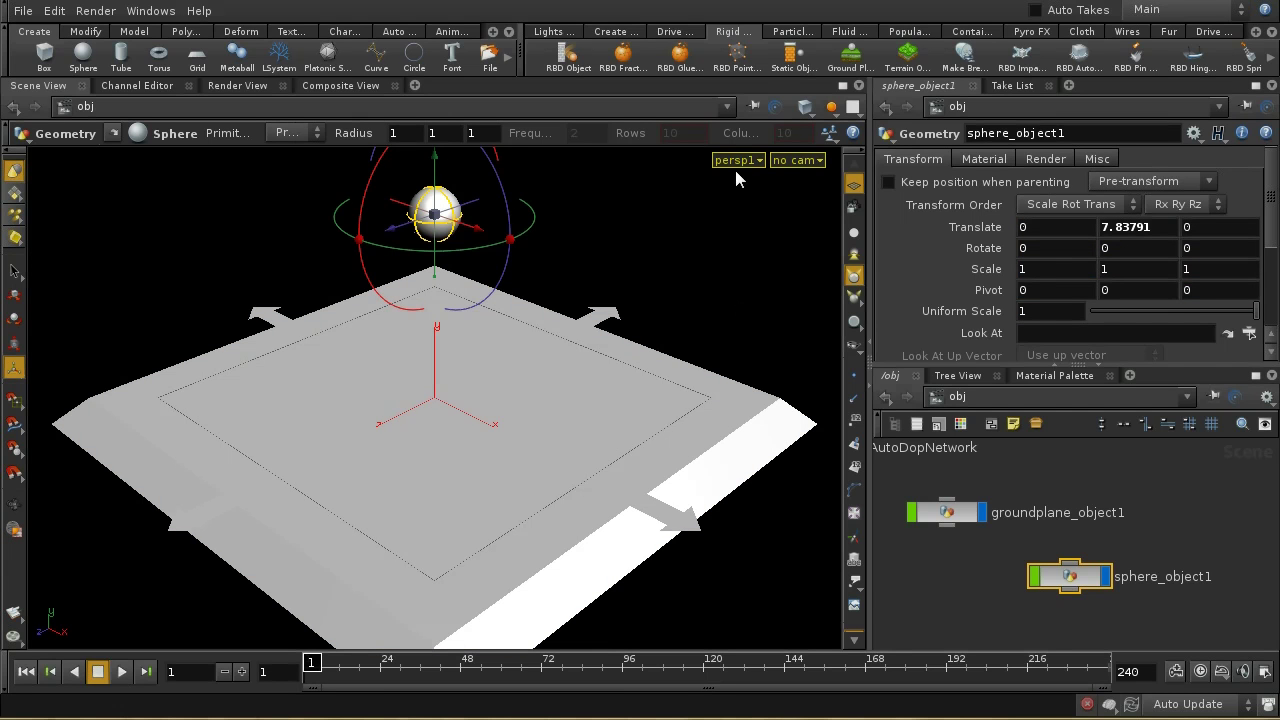
# - Make the raised sphere emit particle fluid into a newly created fluid and return to the object level
pyautogui.click(789, 34)
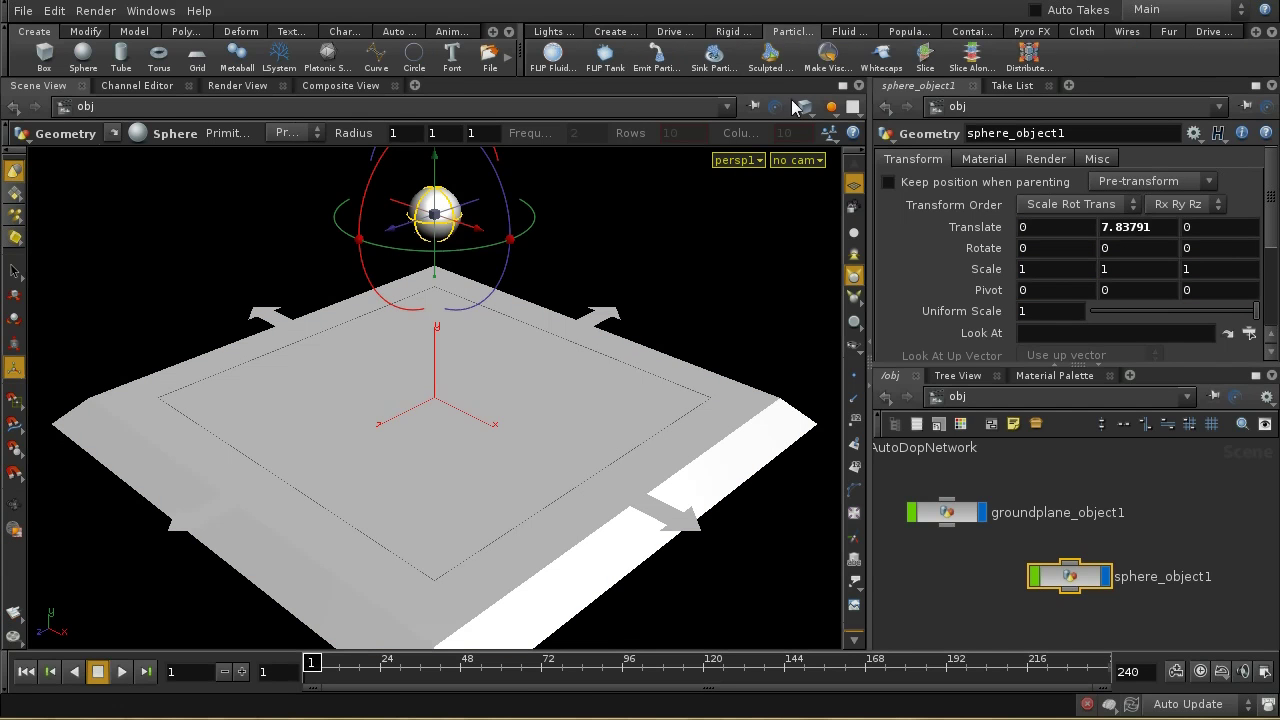
pyautogui.click(658, 56)
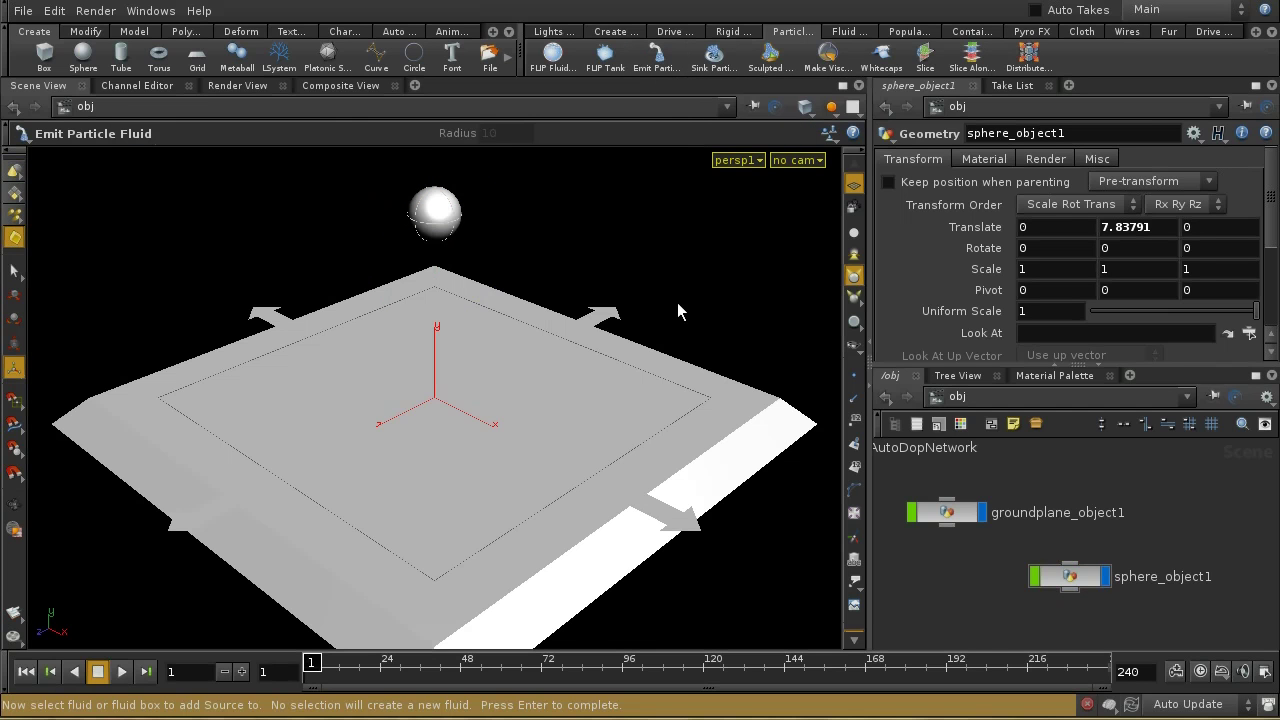
pyautogui.press('Return')
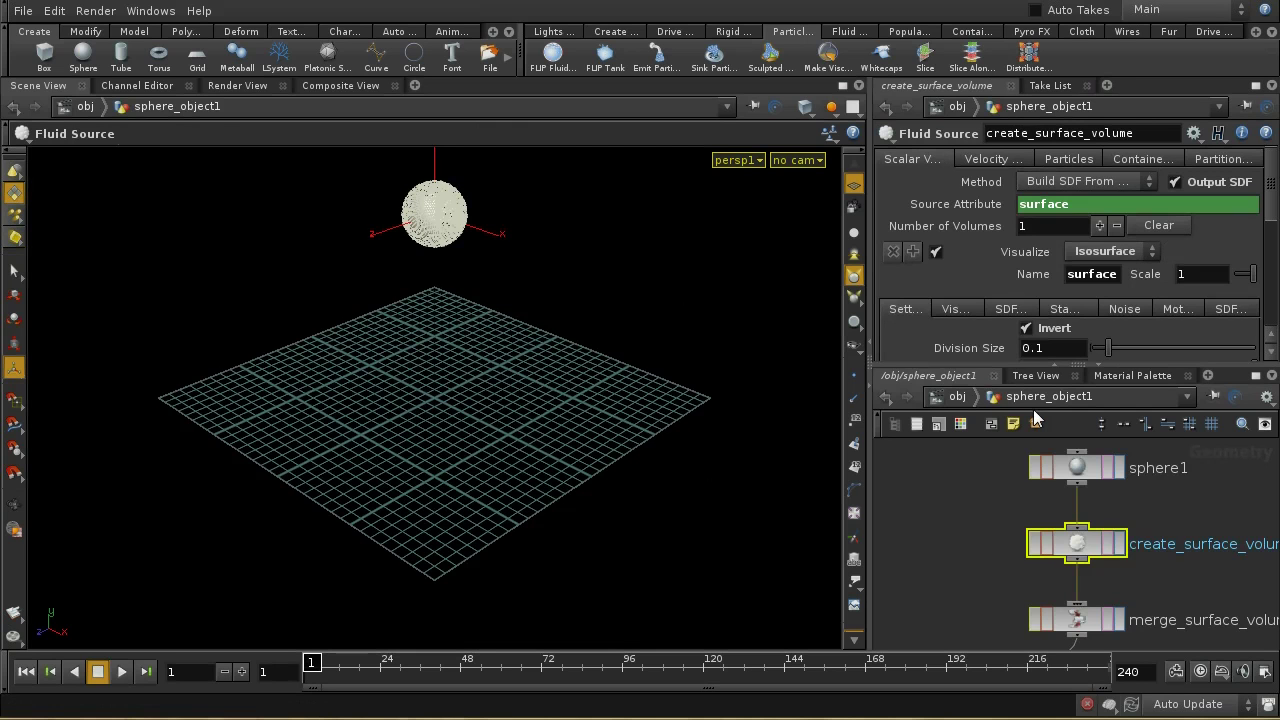
pyautogui.click(974, 398)
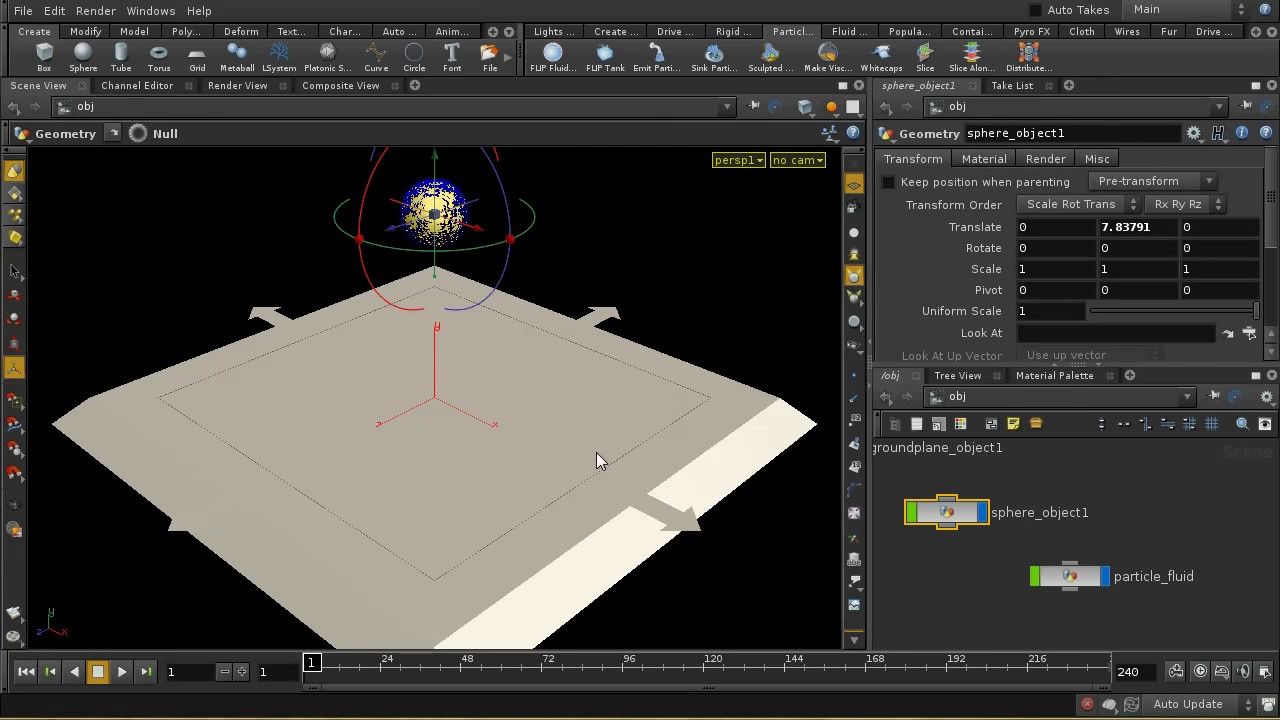
# - Play the simulation of the fluid pouring from the sphere emitter to frame 39, stop it and return to the first frame
pyautogui.click(121, 674)
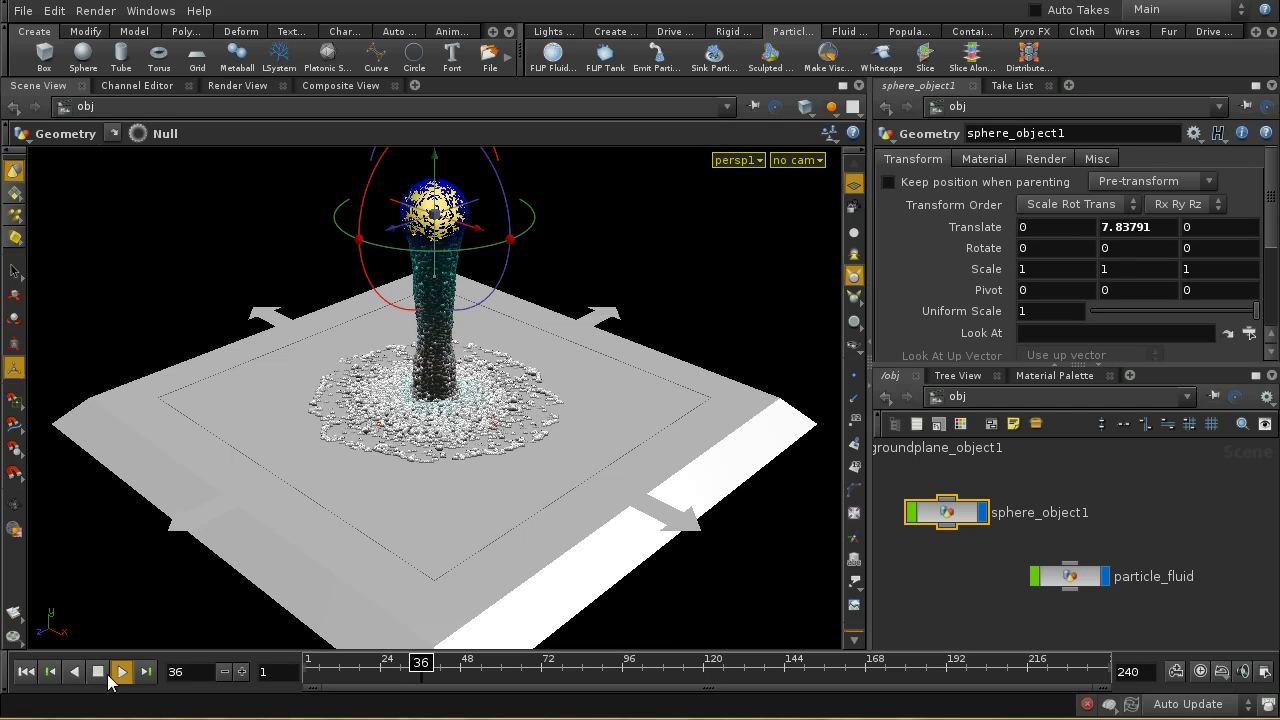
pyautogui.click(97, 671)
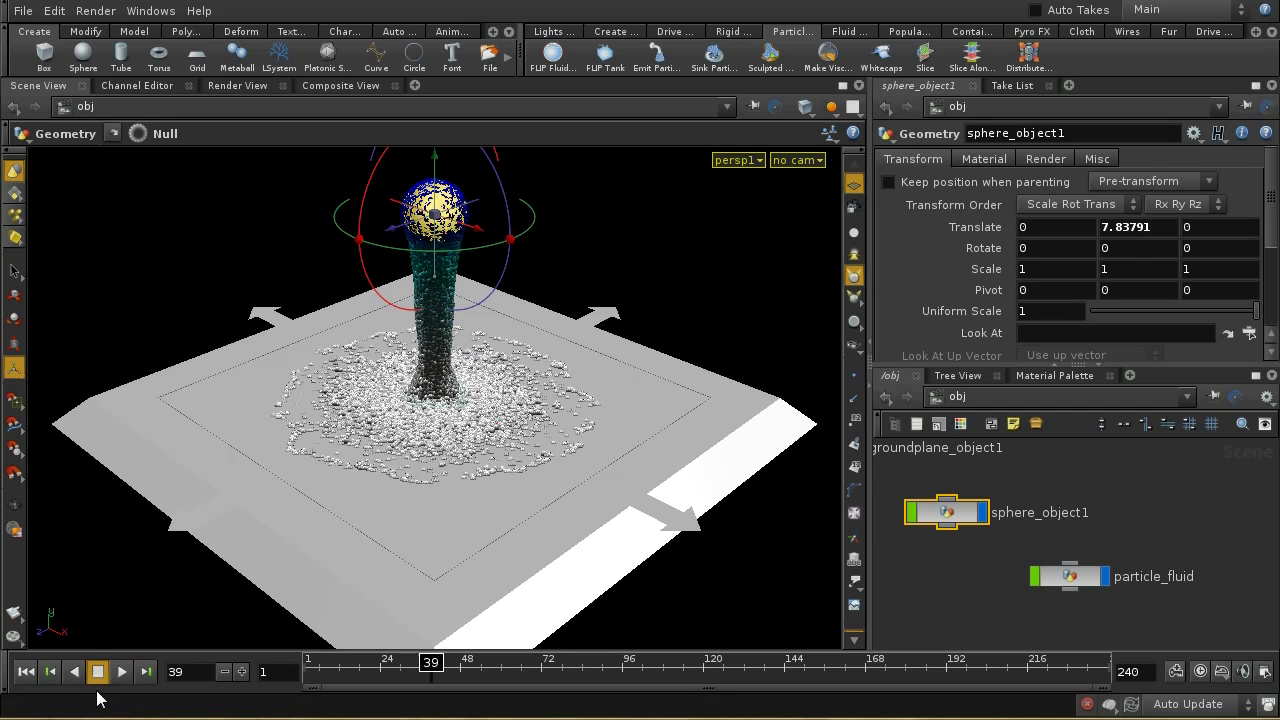
pyautogui.click(26, 671)
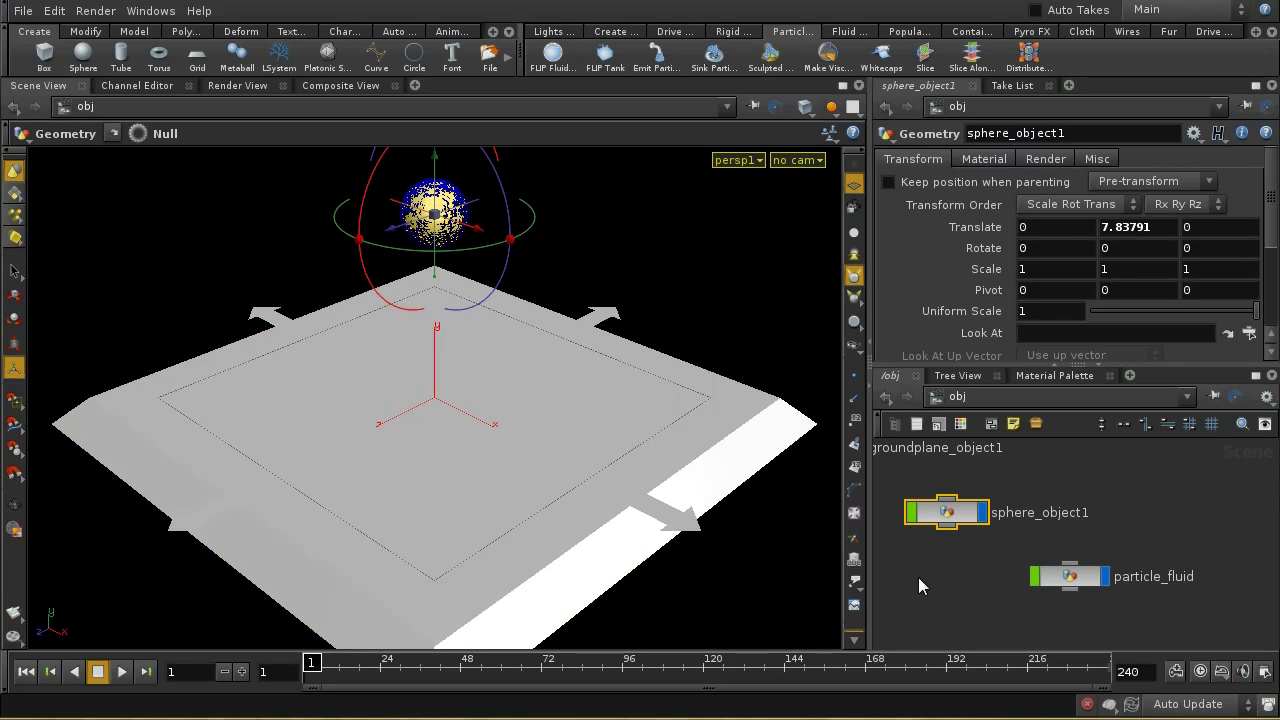
# - Lower the emitter sphere to about 3.54 units in Y and hide its geometry from display
pyautogui.moveTo(444, 175); pyautogui.dragTo(443, 265)
pyautogui.press('Escape')
pyautogui.moveTo(552, 306); pyautogui.dragTo(549, 285)
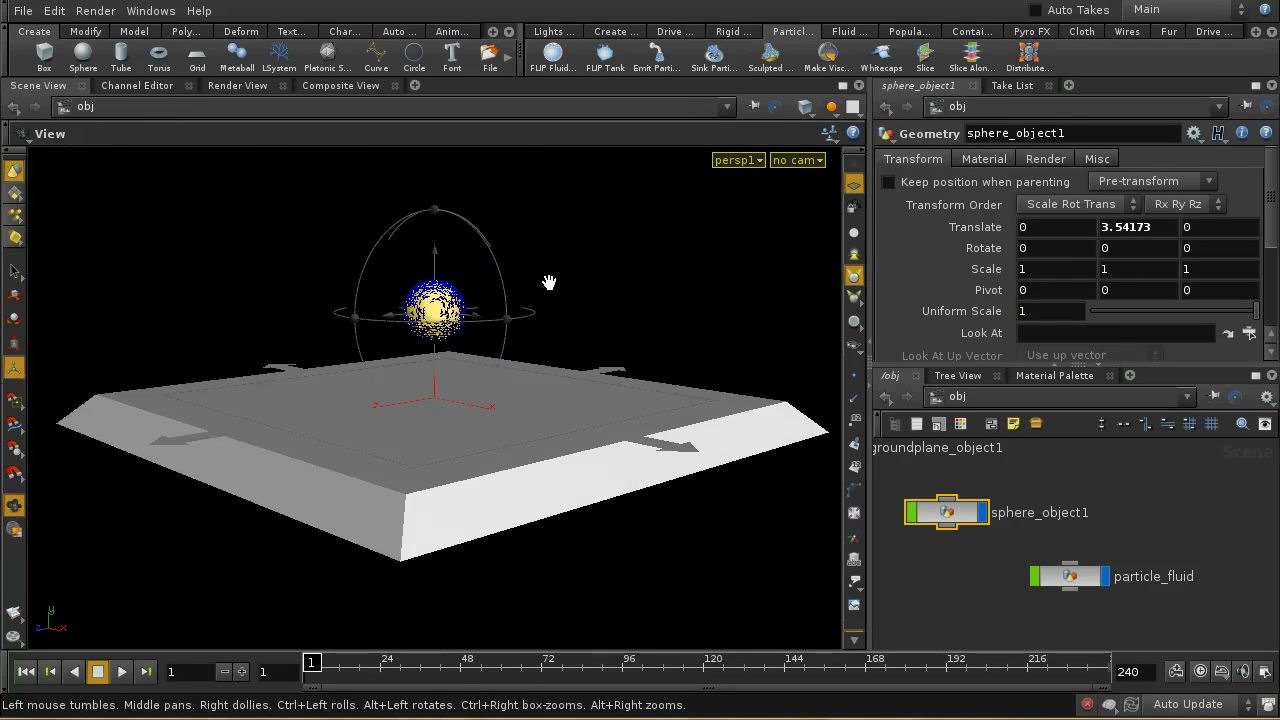
pyautogui.press('Return')
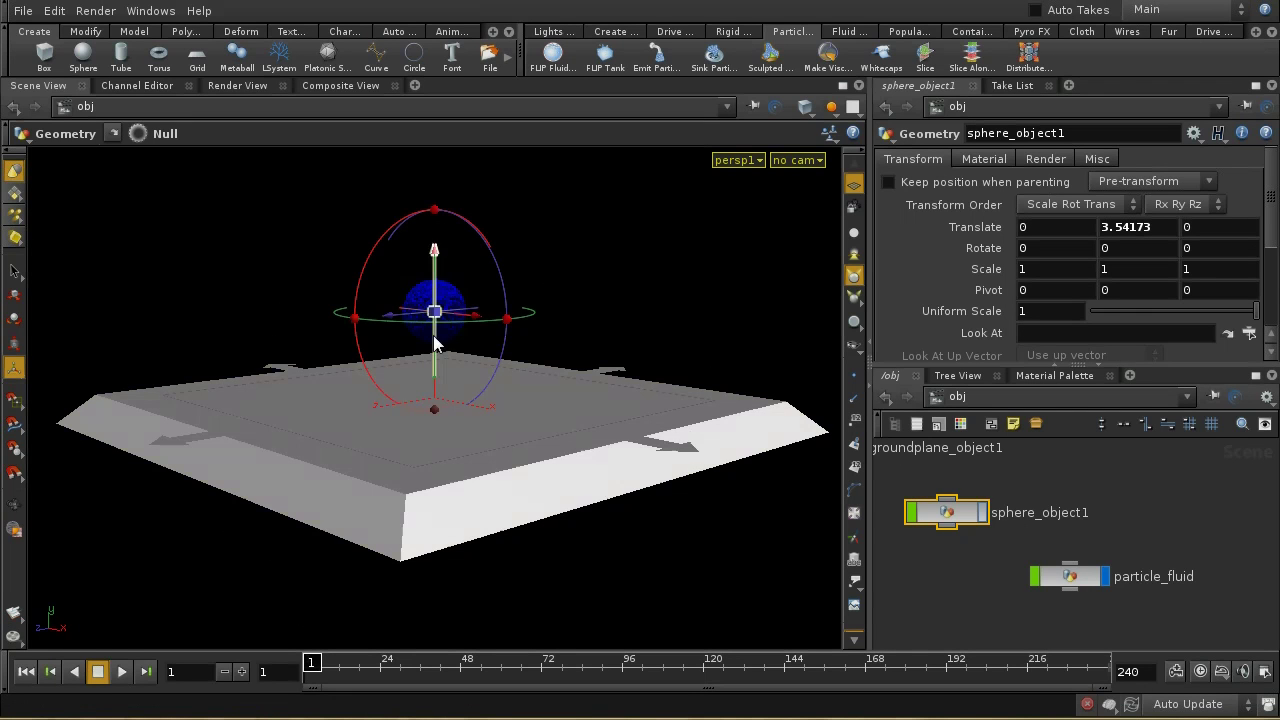
pyautogui.press('Escape')
pyautogui.moveTo(622, 346); pyautogui.dragTo(614, 220, button='right')
pyautogui.press('Return')
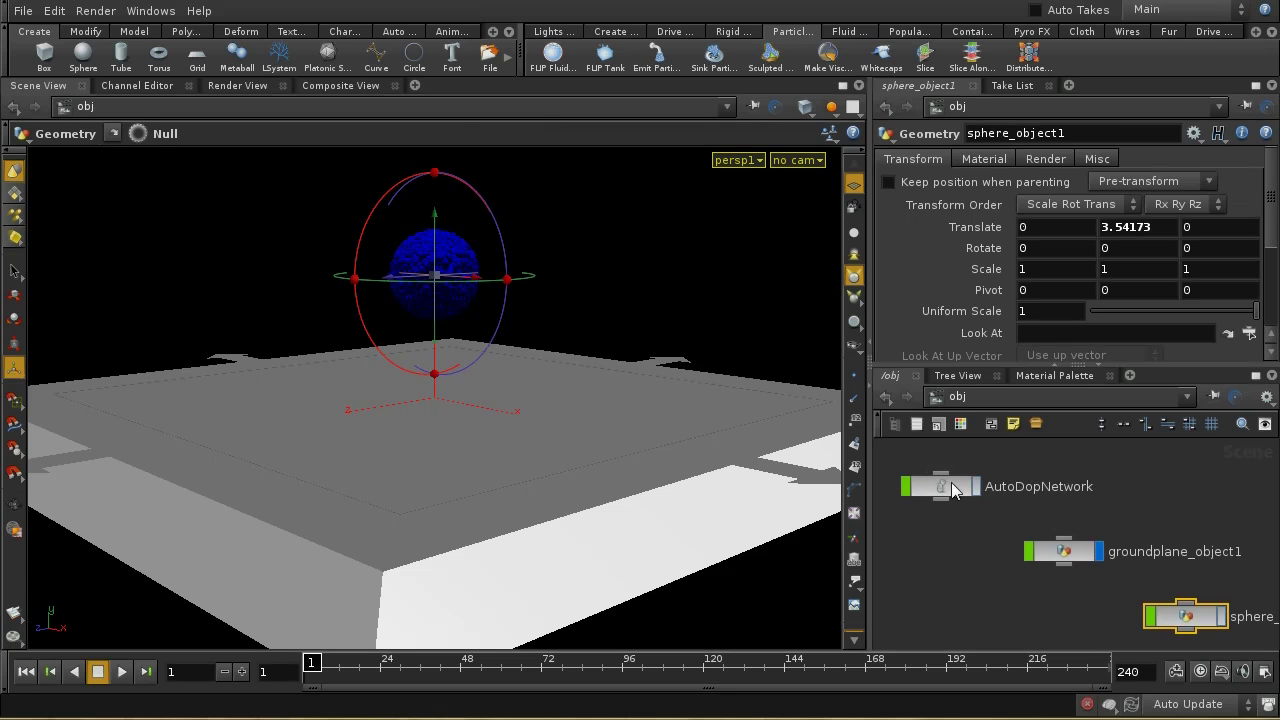
# - In AutoDopNetwork, set the FLIP fluid object's particle guide visualization to Particles
pyautogui.doubleClick(950, 488)
pyautogui.moveTo(1046, 574); pyautogui.dragTo(1182, 514, button='middle')
pyautogui.moveTo(1088, 526); pyautogui.dragTo(1130, 562, button='middle')
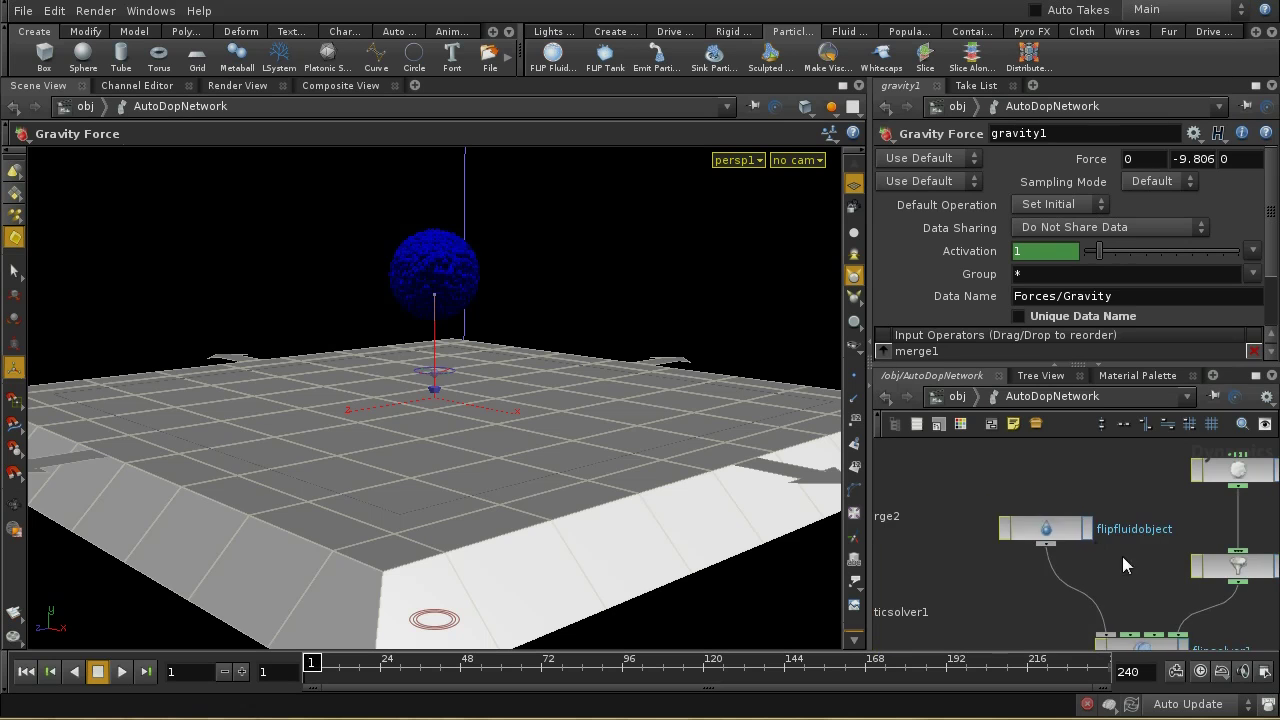
pyautogui.click(1046, 528)
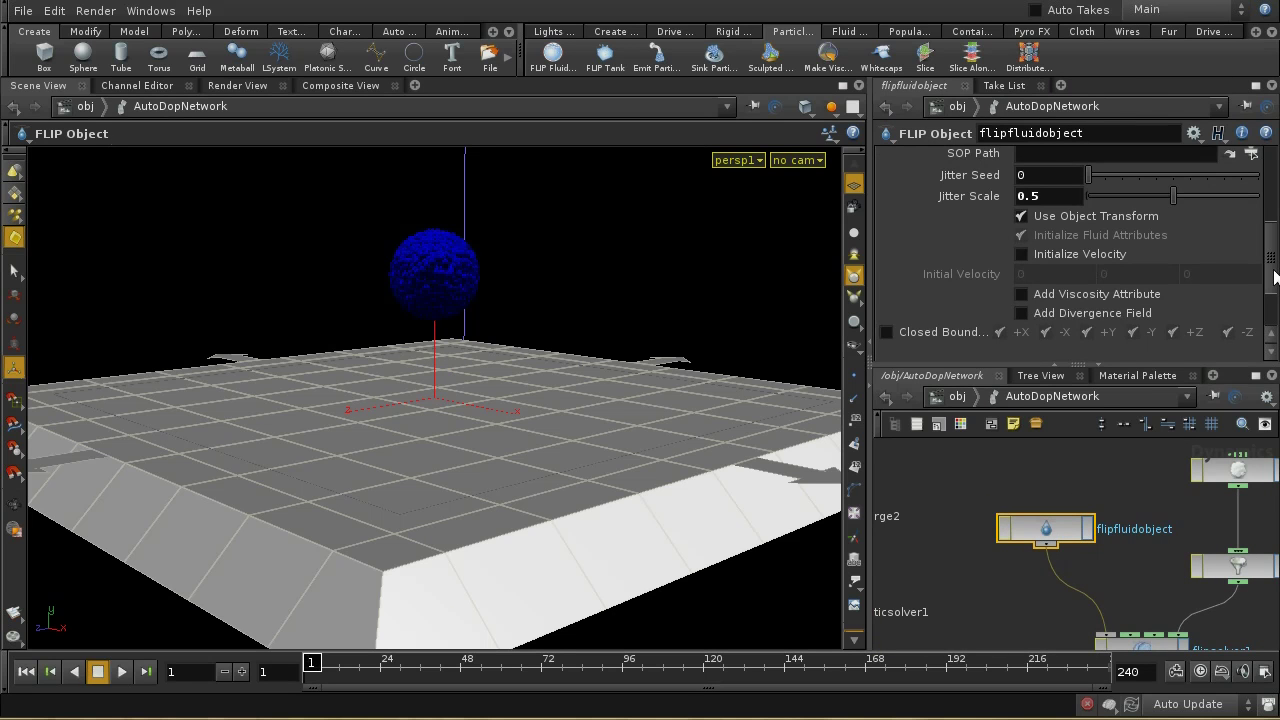
pyautogui.scroll(3, 1274, 277)
pyautogui.click(985, 225)
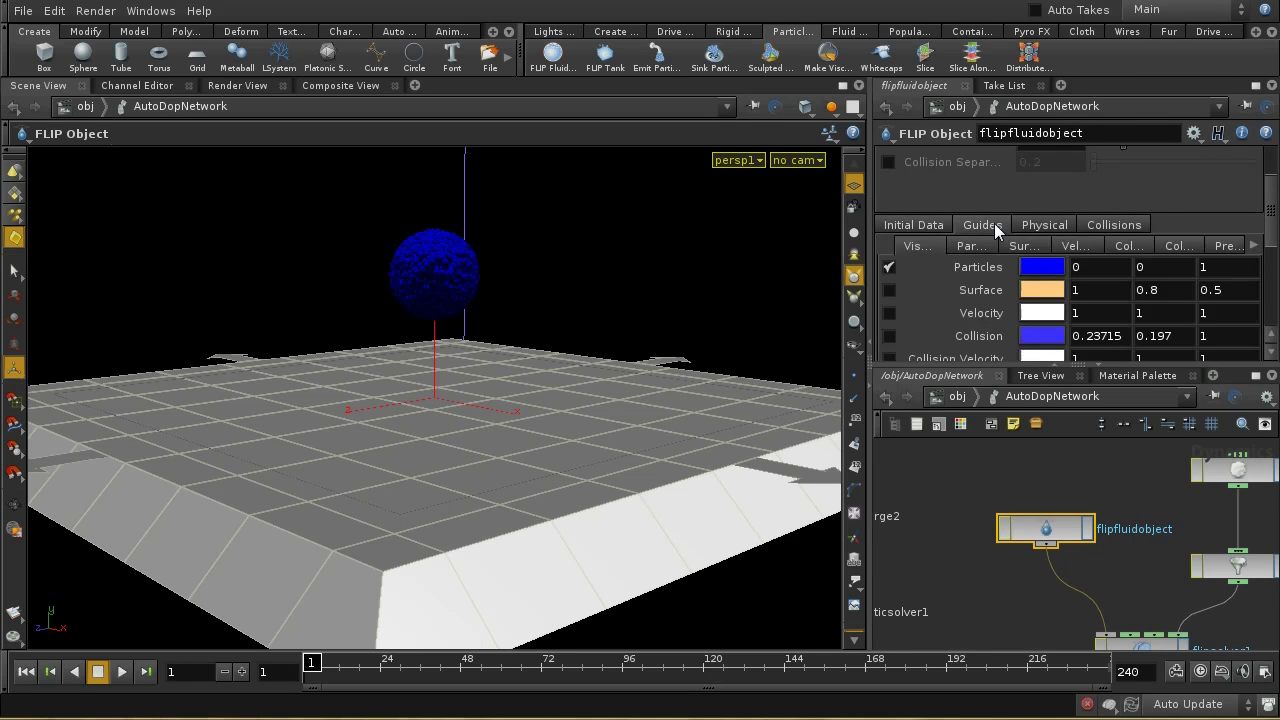
pyautogui.click(981, 247)
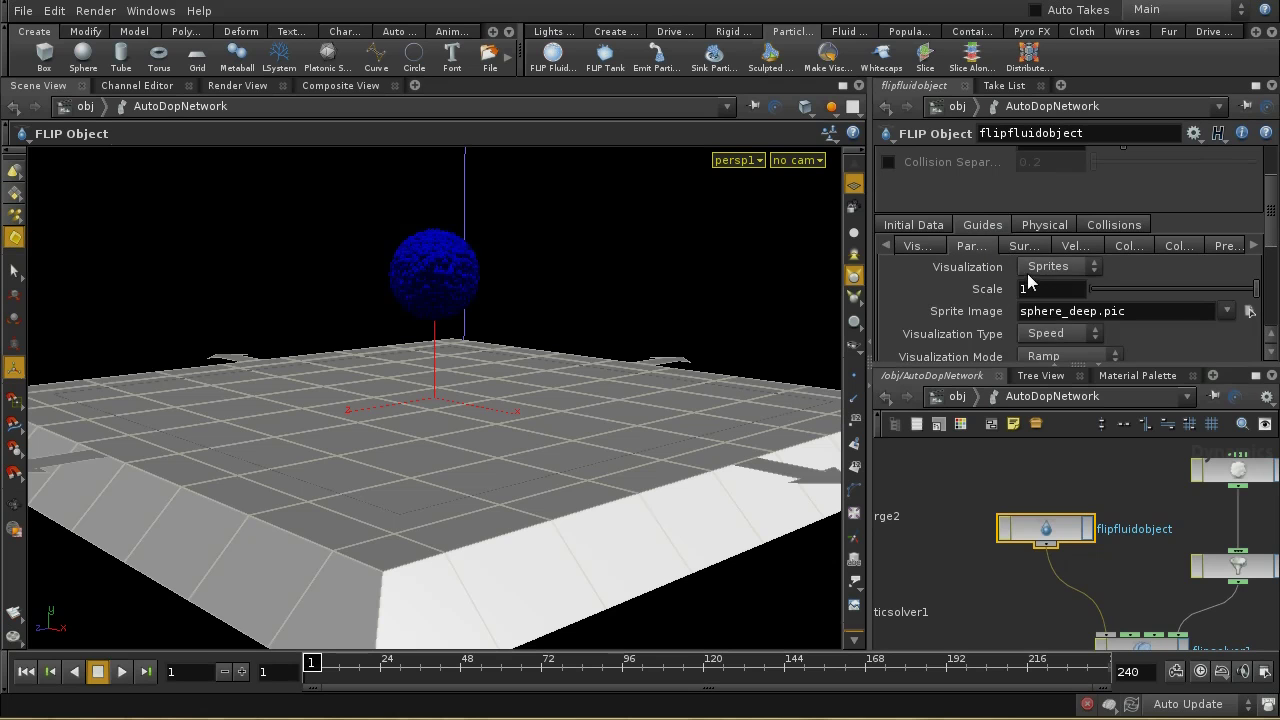
pyautogui.click(1040, 267)
pyautogui.click(1047, 339)
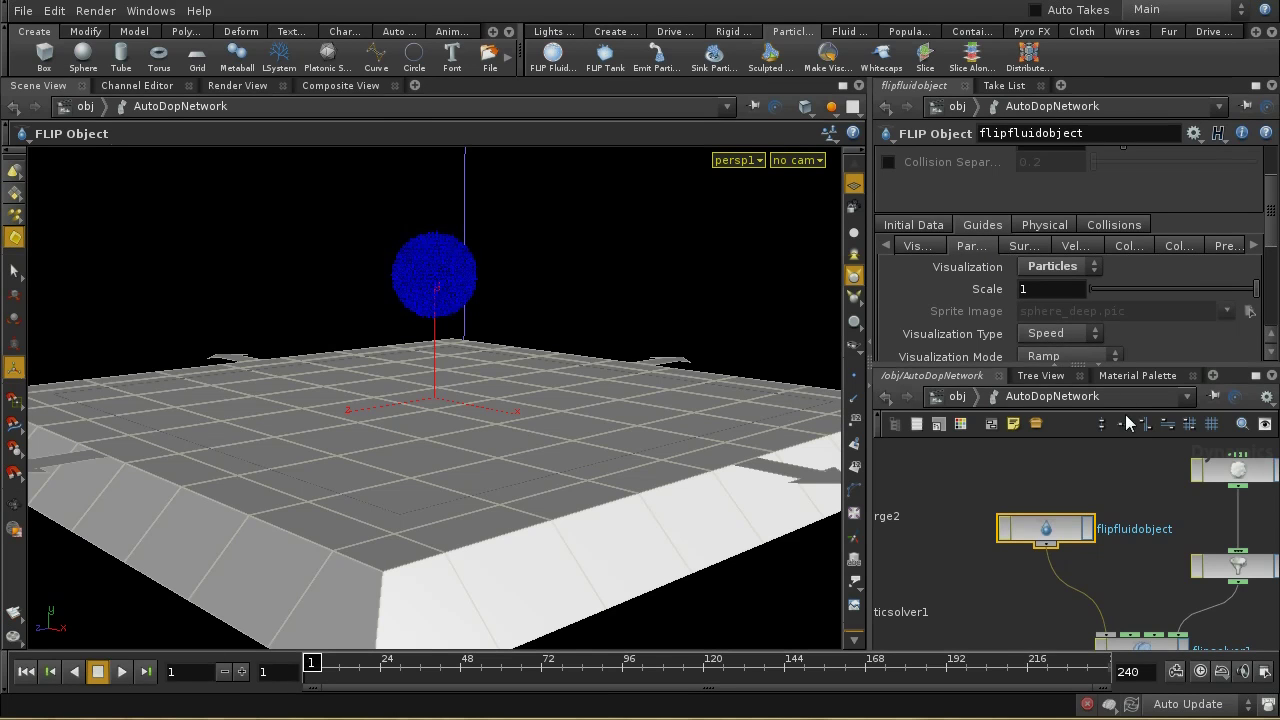
# - Return to the object level and apply Make Viscous to the FLIP fluid in the viewport, accepting the viscosity notice
pyautogui.click(962, 400)
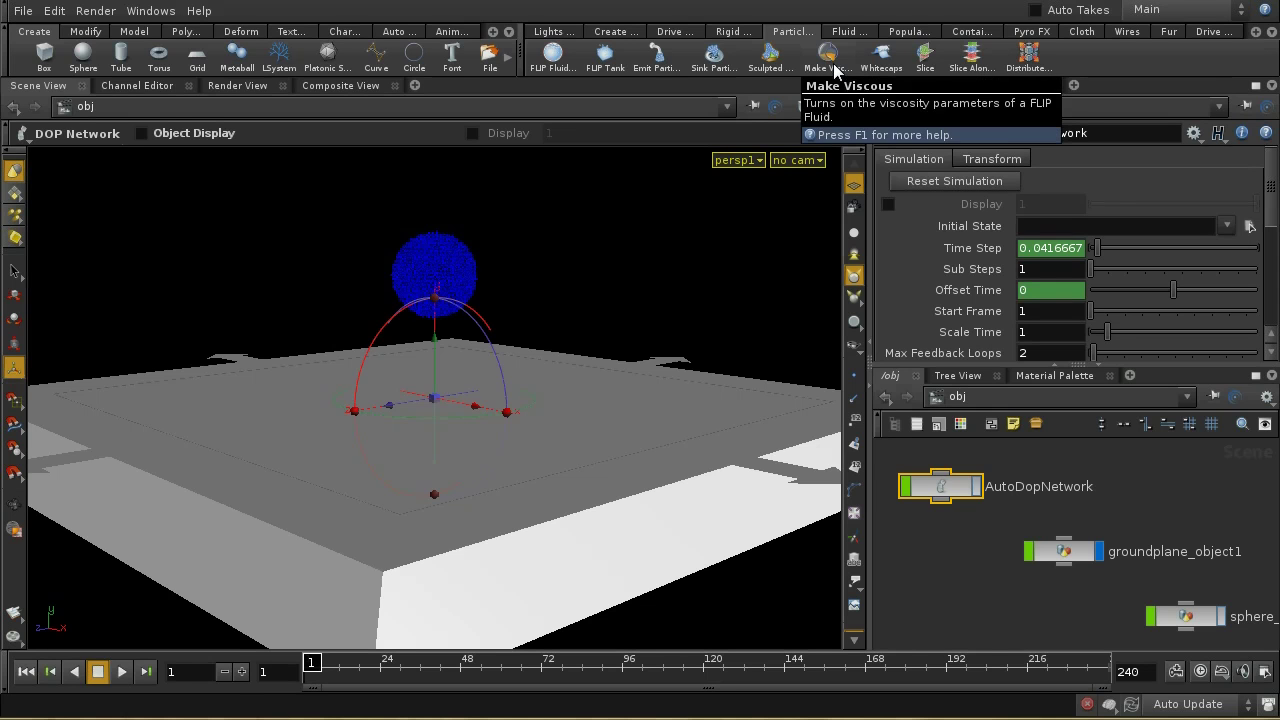
pyautogui.click(1000, 560)
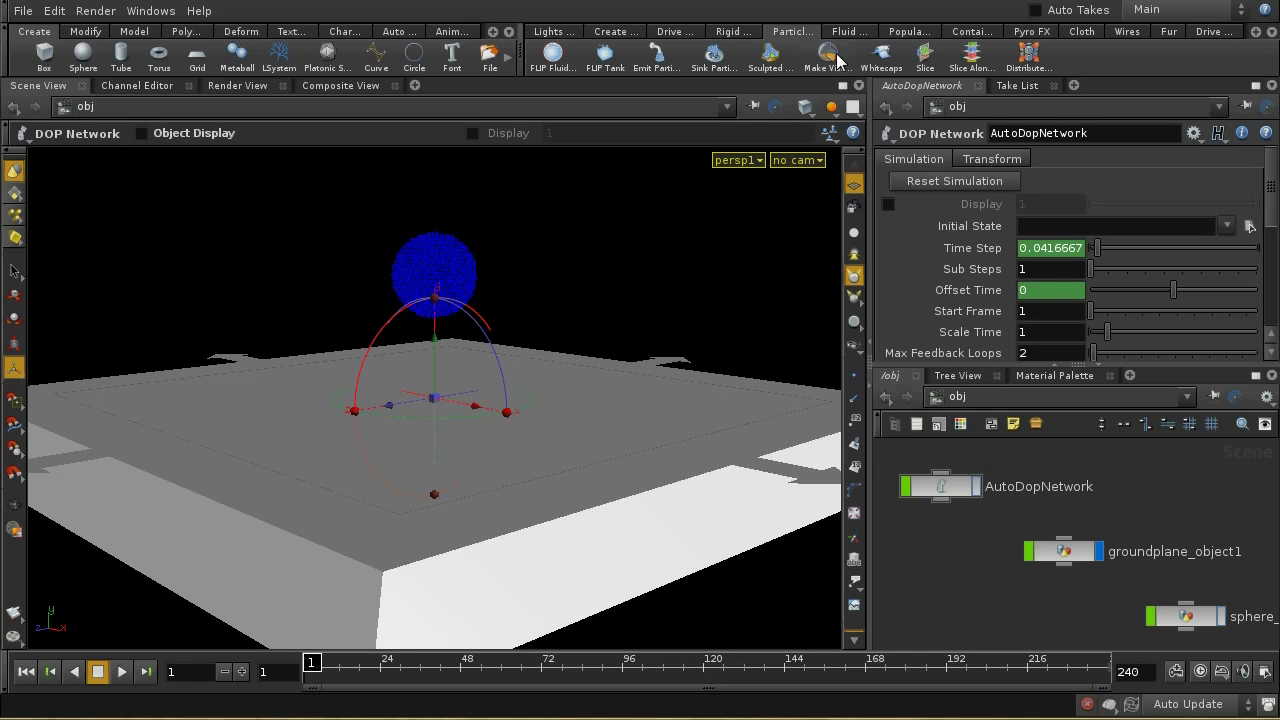
pyautogui.click(828, 54)
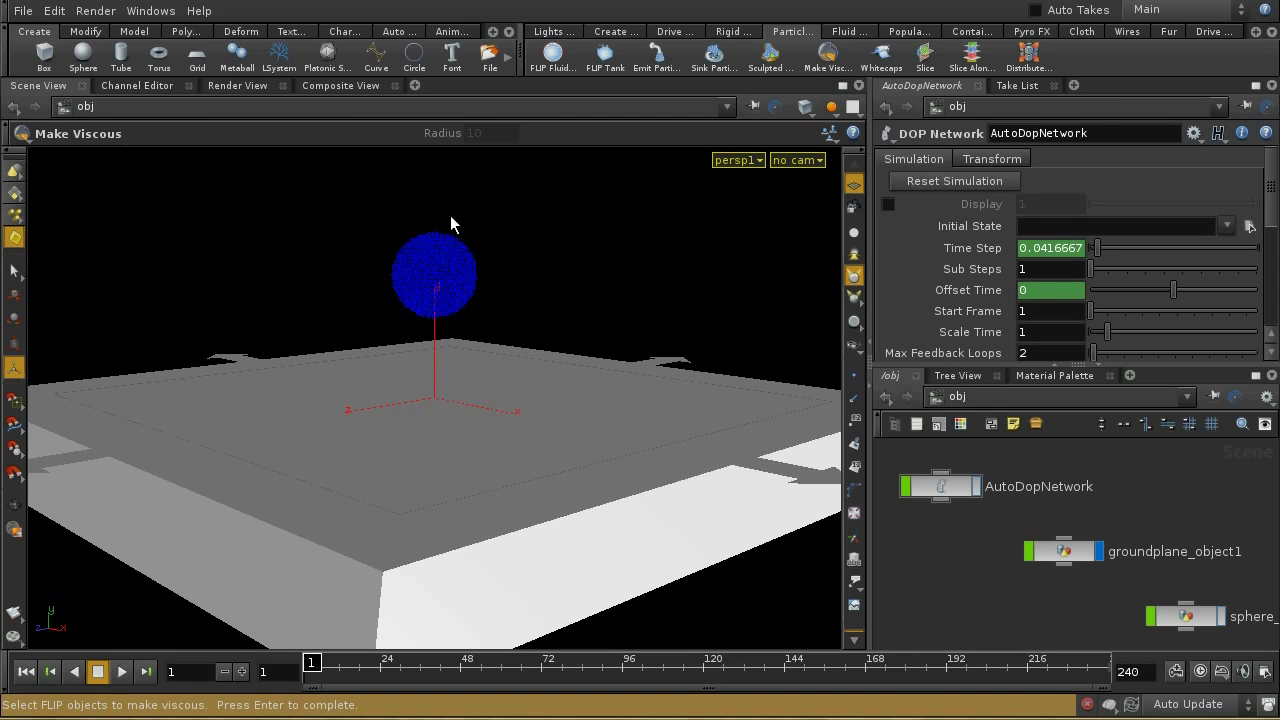
pyautogui.moveTo(359, 191); pyautogui.dragTo(497, 289)
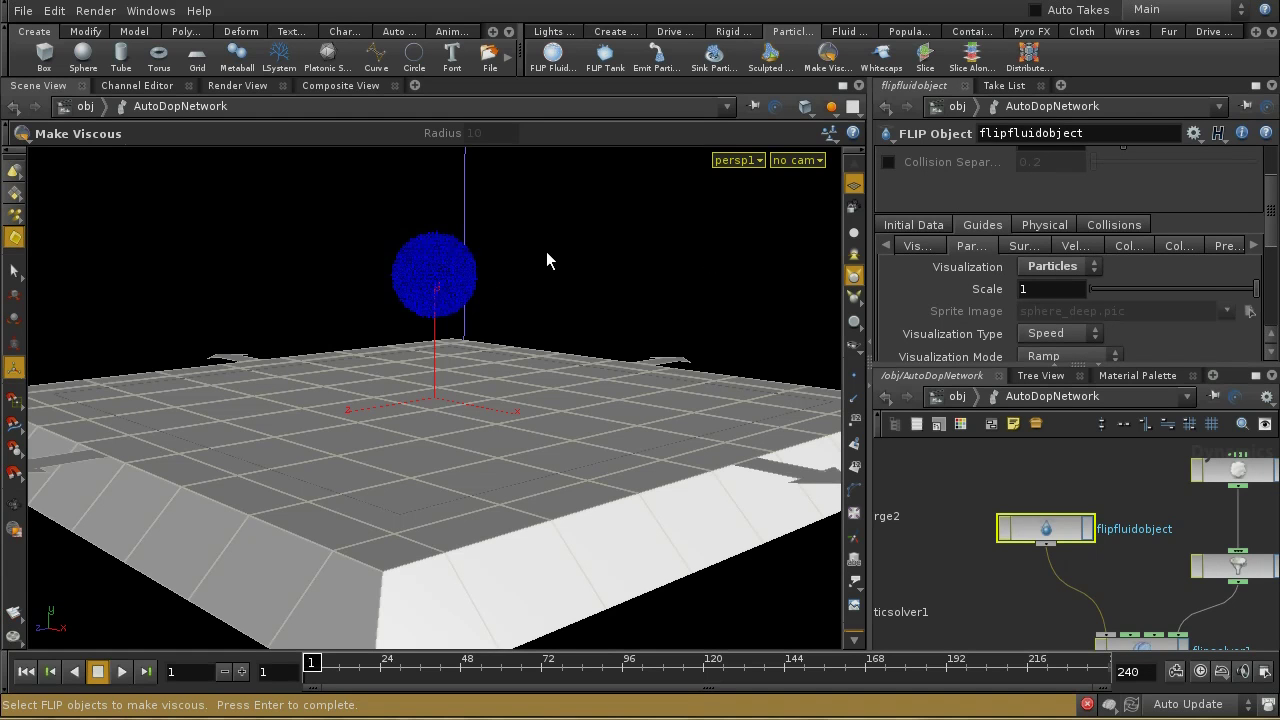
pyautogui.press('Return')
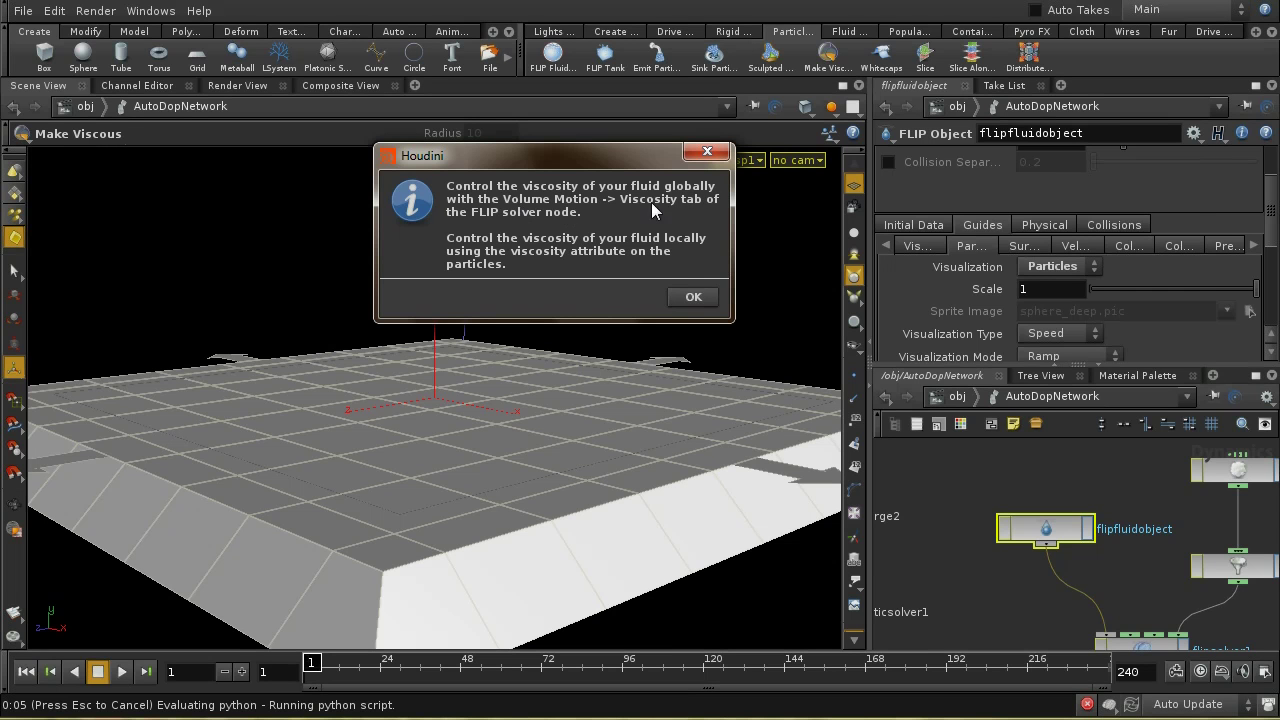
pyautogui.click(687, 297)
# - Play the viscous fluid simulation to about frame 31, stop it and return to the first frame
pyautogui.click(121, 671)
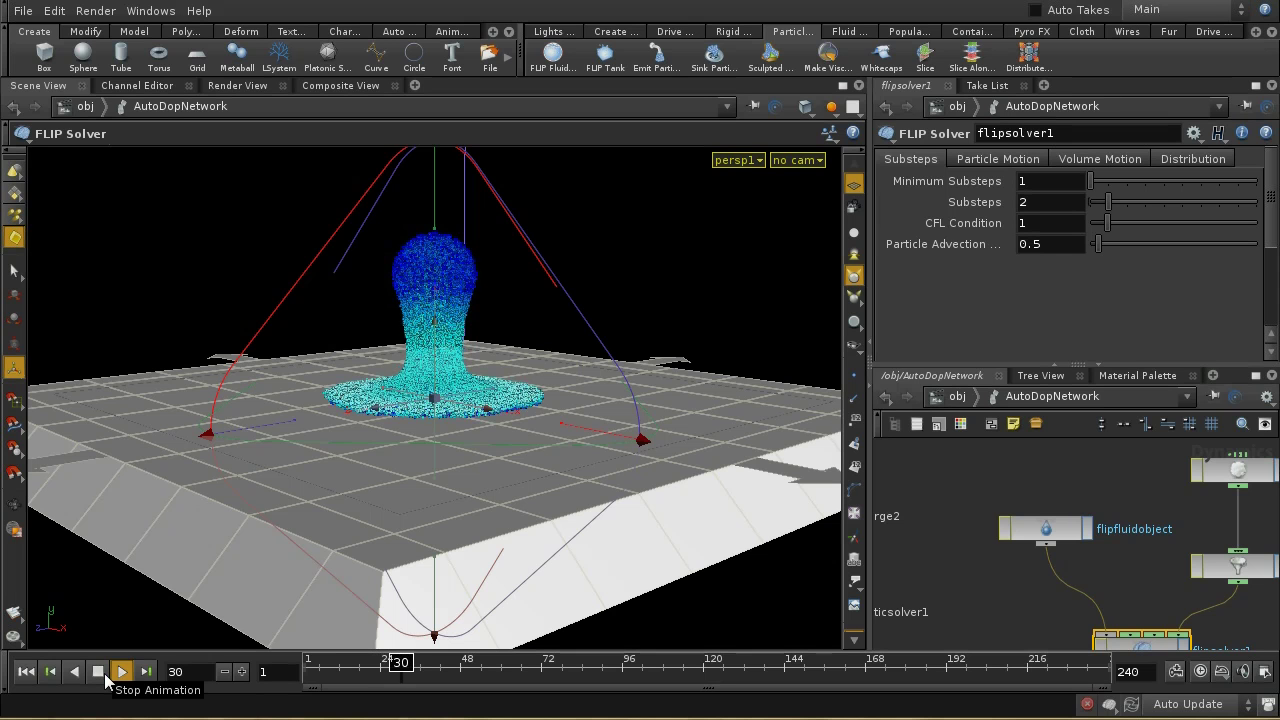
pyautogui.click(105, 677)
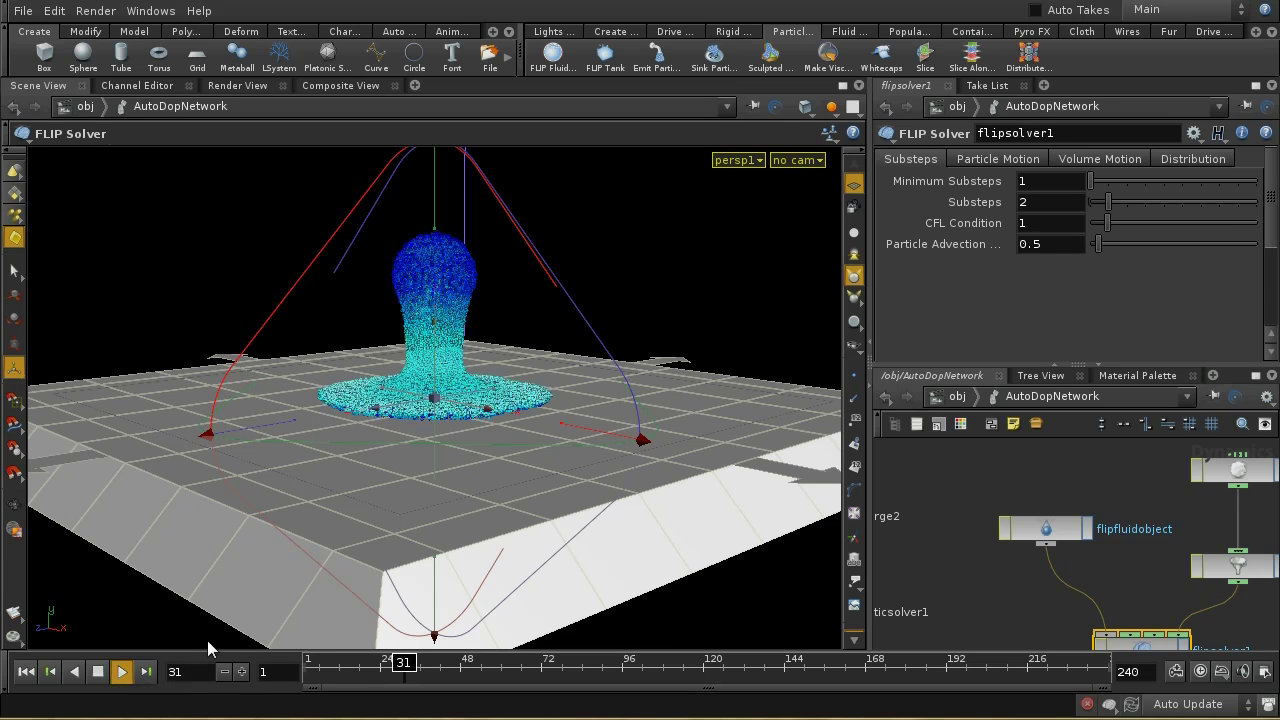
pyautogui.click(26, 671)
# - Raise the physical viscosity of the FLIP fluid object to about 508
pyautogui.moveTo(1149, 550); pyautogui.dragTo(1182, 542, button='middle')
pyautogui.click(1045, 547)
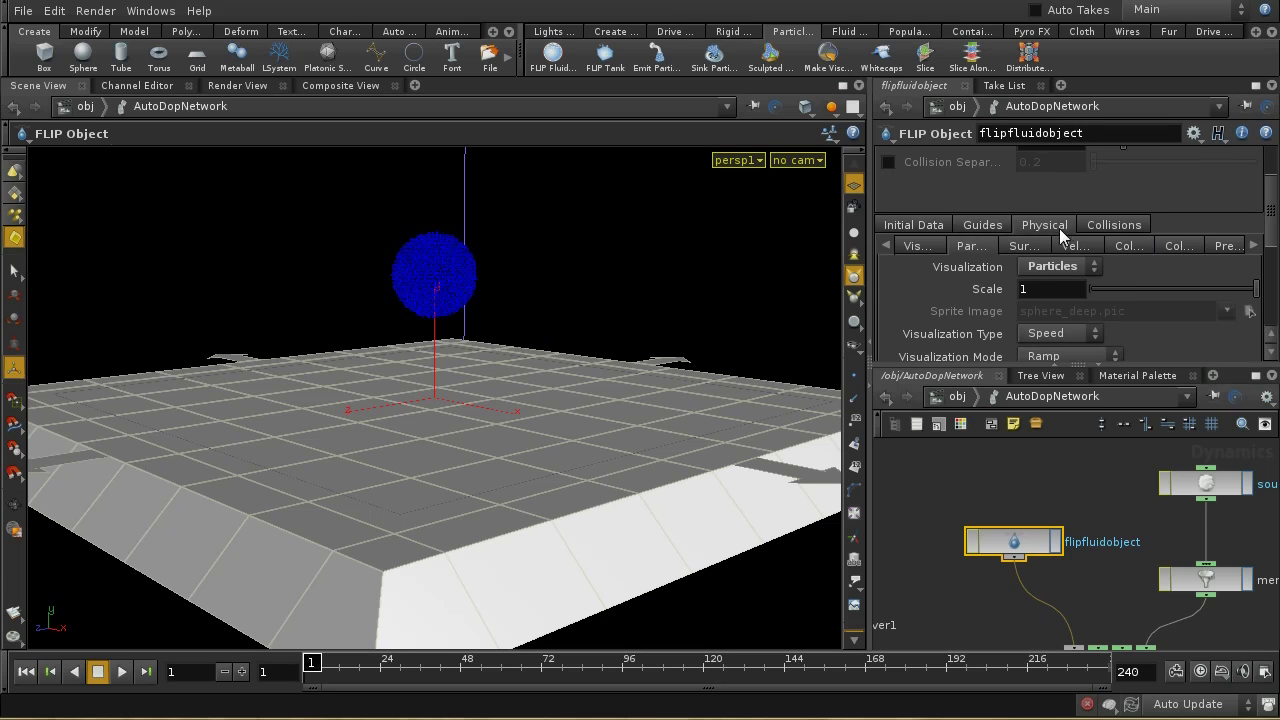
pyautogui.click(1044, 227)
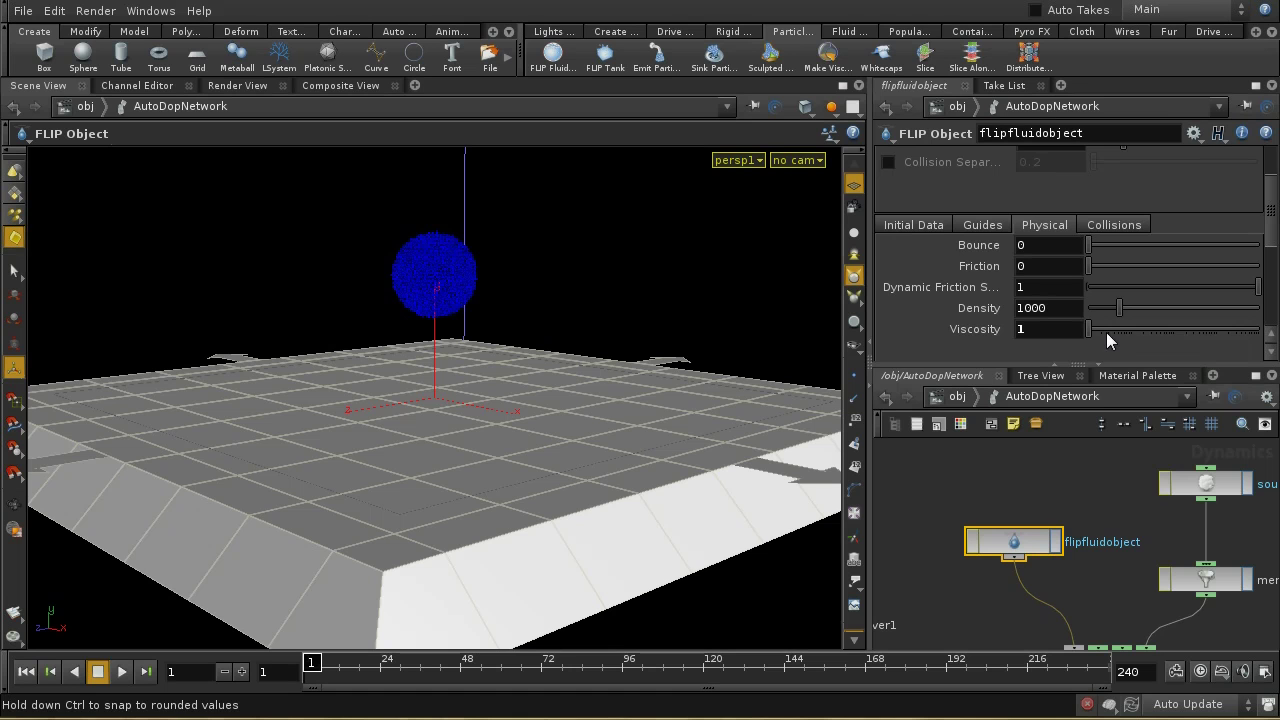
pyautogui.moveTo(1091, 331); pyautogui.dragTo(1205, 357)
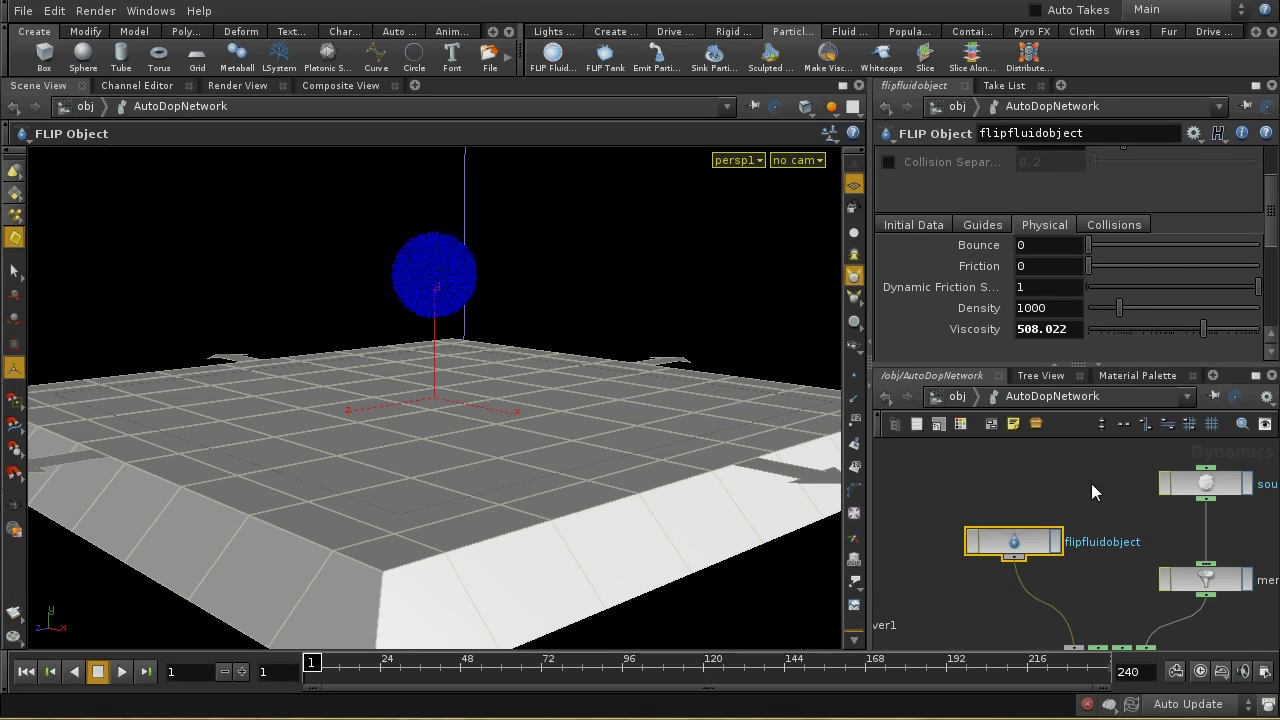
# - Play the simulation with the higher viscosity to about frame 40, stop it and return to the first frame
pyautogui.click(122, 674)
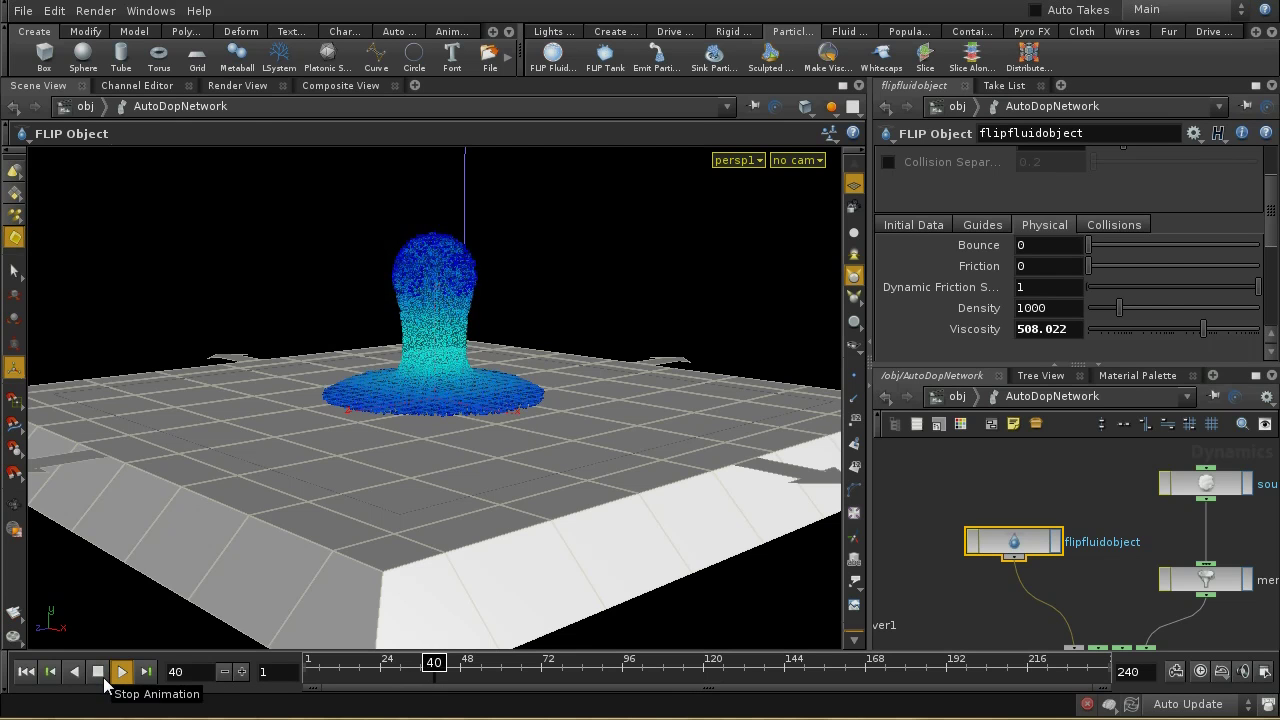
pyautogui.click(98, 671)
pyautogui.click(27, 675)
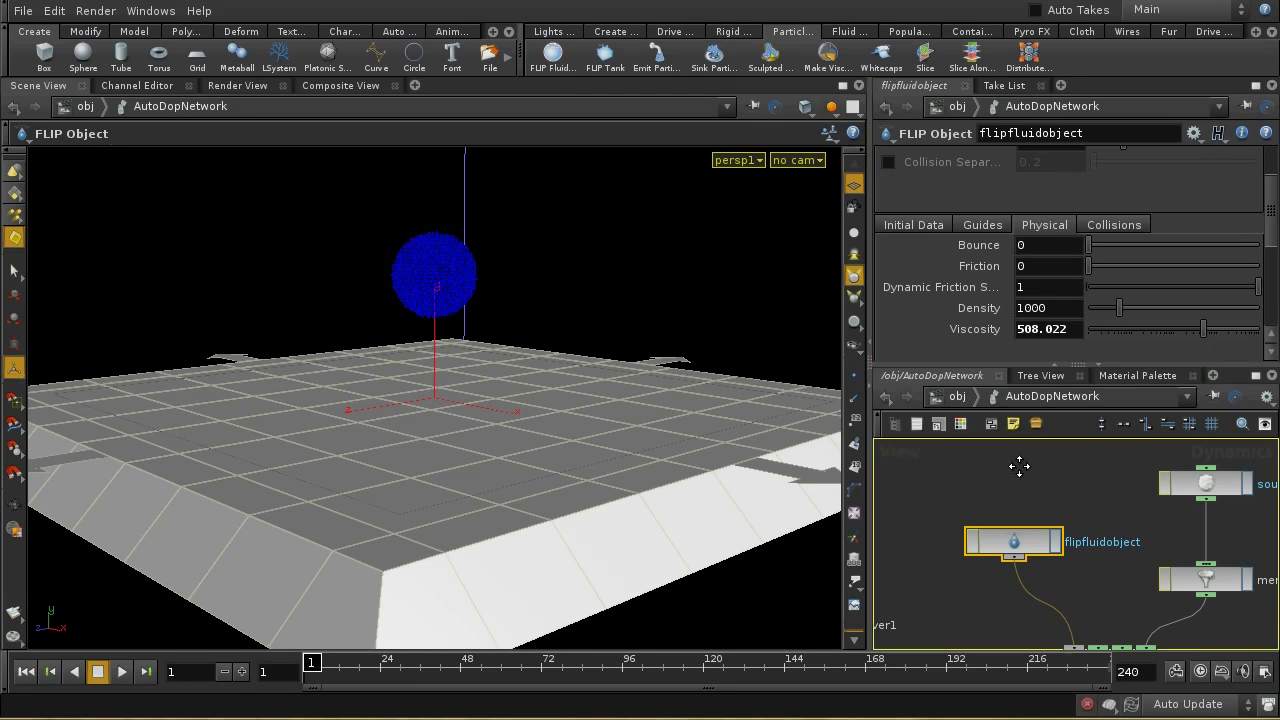
# - Inside sphere_object1, enable the particle Viscosity attribute on the create_surface_volume fluid source and set it to 2
pyautogui.moveTo(1019, 466); pyautogui.dragTo(1023, 503, button='middle')
pyautogui.moveTo(1100, 520); pyautogui.dragTo(1102, 538, button='middle')
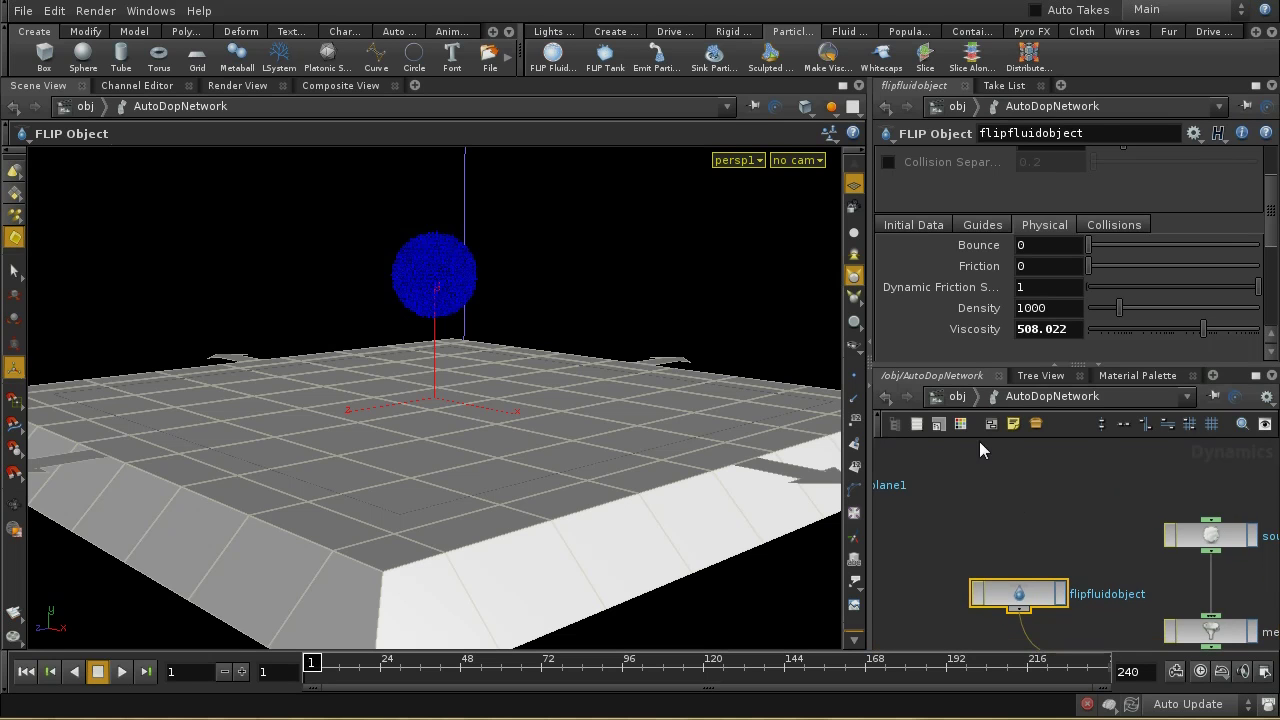
pyautogui.click(948, 403)
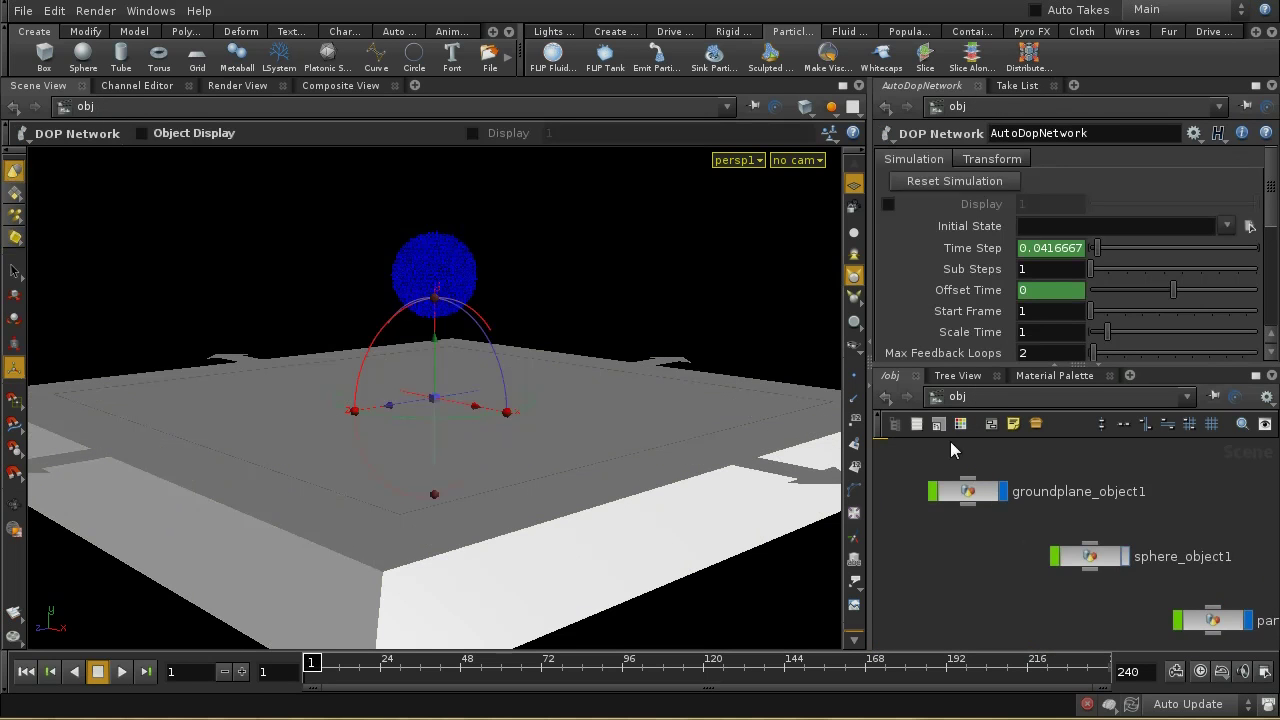
pyautogui.doubleClick(1090, 557)
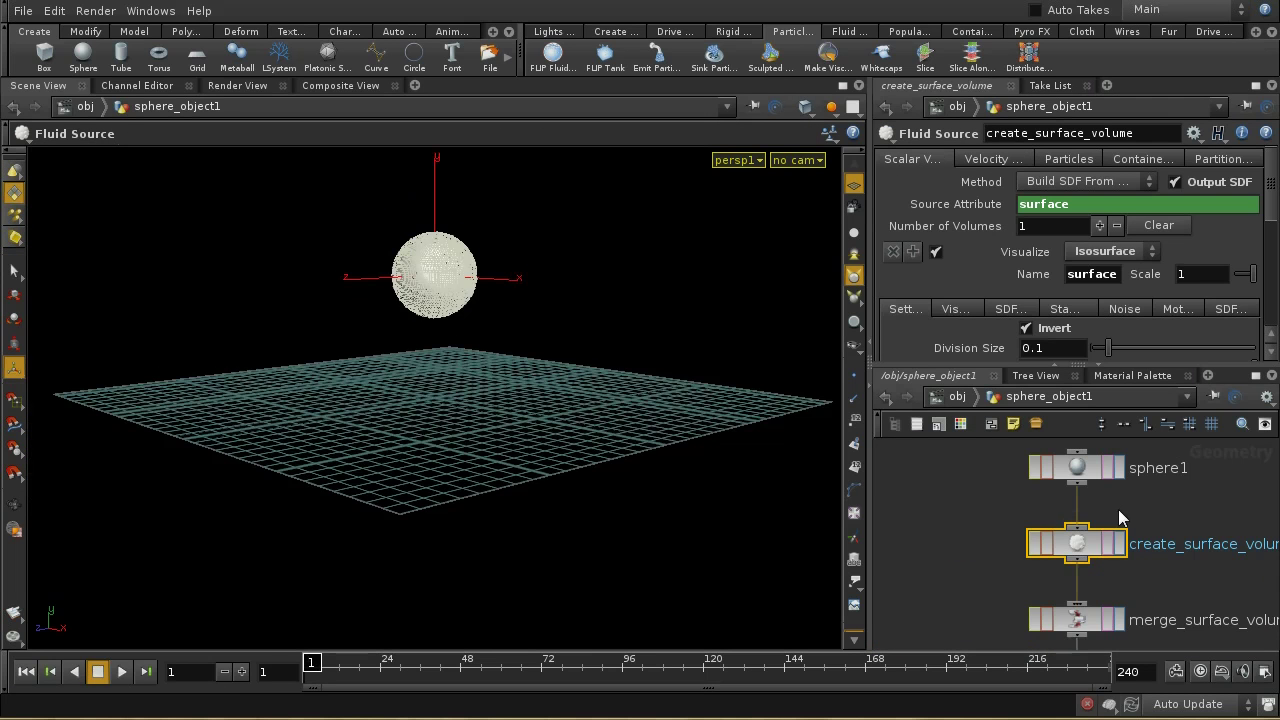
pyautogui.moveTo(1111, 531); pyautogui.dragTo(1104, 531, button='middle')
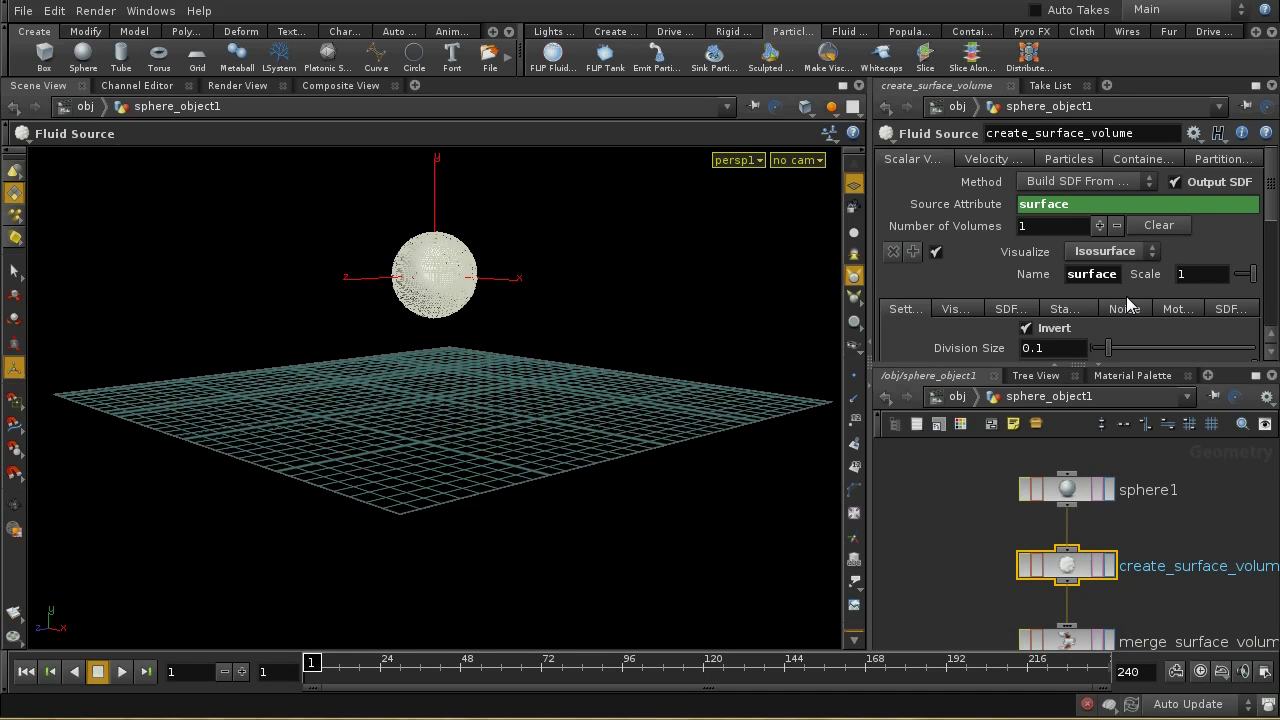
pyautogui.click(1071, 160)
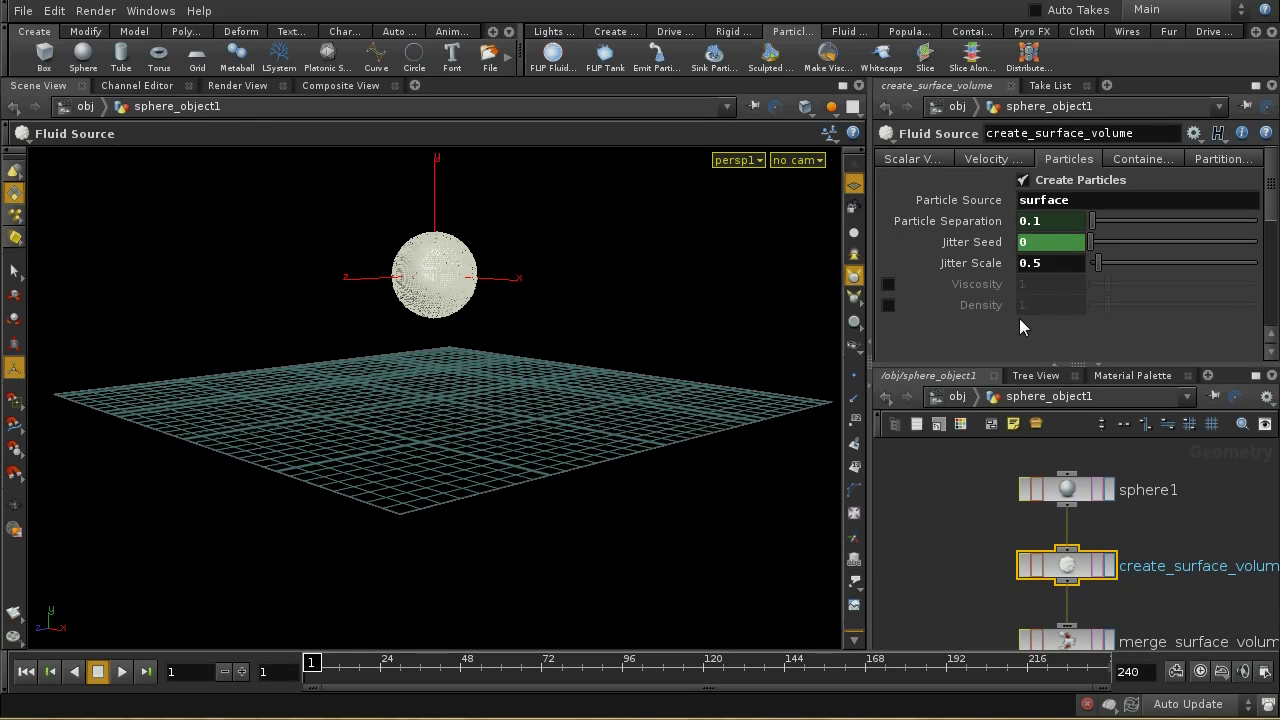
pyautogui.click(888, 285)
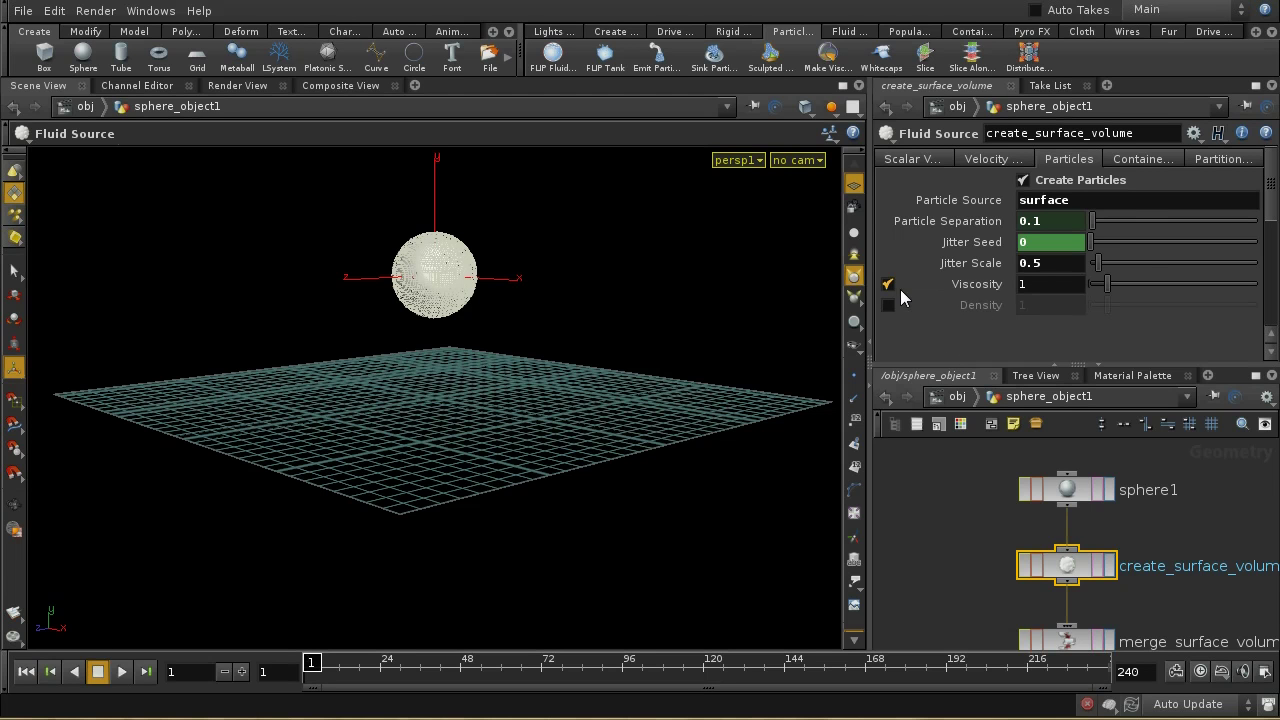
pyautogui.click(1037, 285)
pyautogui.write('2')
pyautogui.press('Return')
# - Add a Details View beside the scene view to inspect the source particles' viscosity attribute
pyautogui.click(416, 86)
pyautogui.moveTo(470, 124)
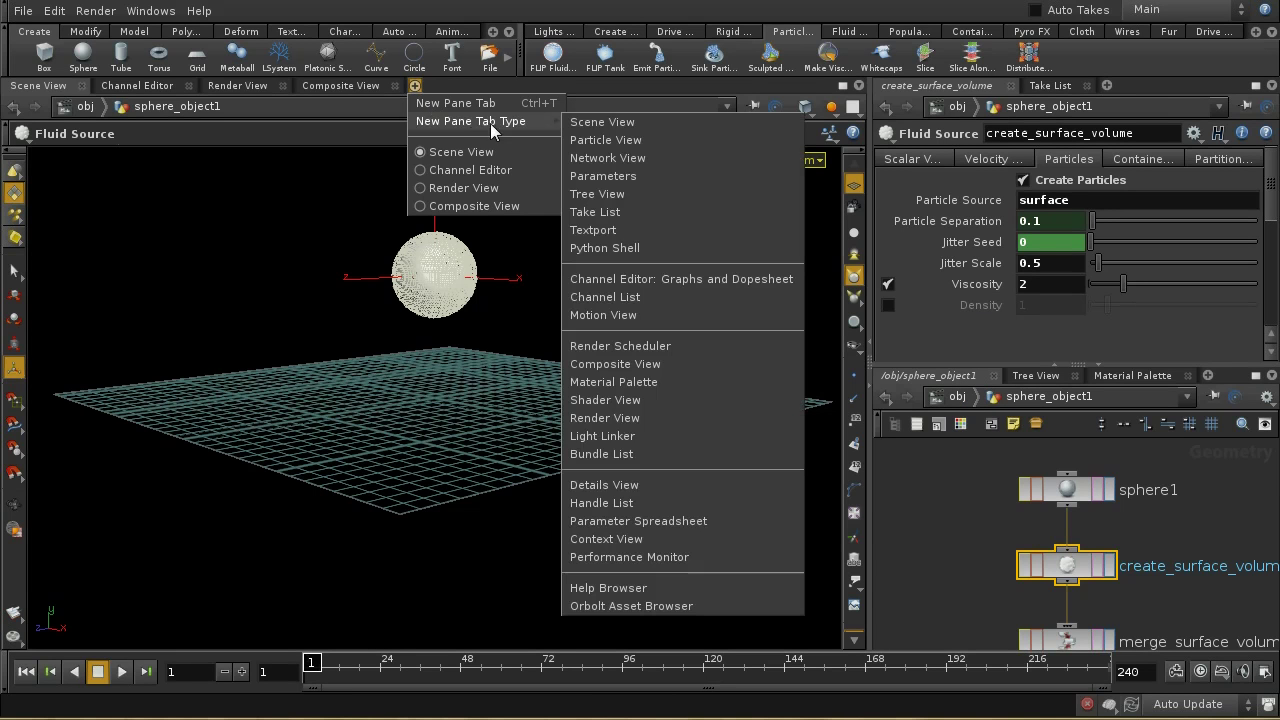
pyautogui.click(677, 487)
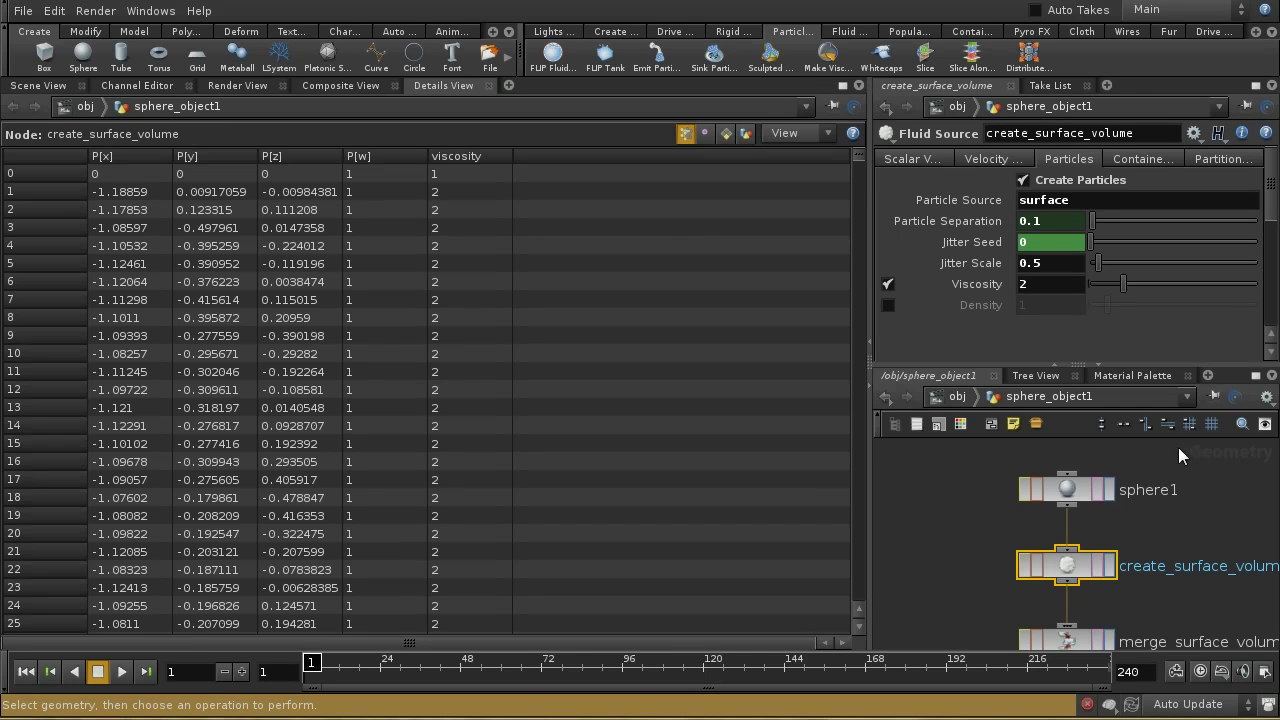
# - Go back into AutoDopNetwork and review the substep and particle motion settings of flipsolver1
pyautogui.click(951, 397)
pyautogui.moveTo(1132, 624)
pyautogui.mouseDown(button='middle')
pyautogui.moveTo(1073, 581)
pyautogui.moveTo(1118, 642)
pyautogui.mouseUp(button='middle')
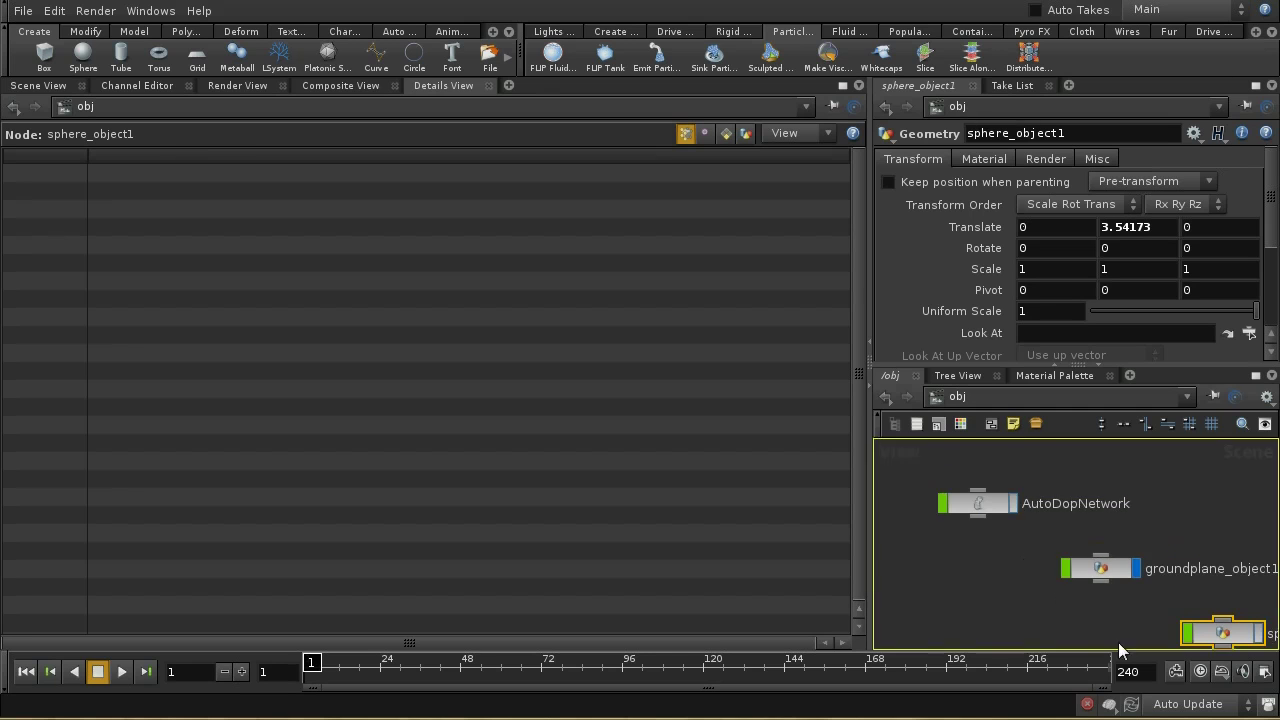
pyautogui.doubleClick(985, 503)
pyautogui.moveTo(1060, 529); pyautogui.dragTo(995, 490, button='middle')
pyautogui.moveTo(1056, 565); pyautogui.dragTo(1052, 491, button='middle')
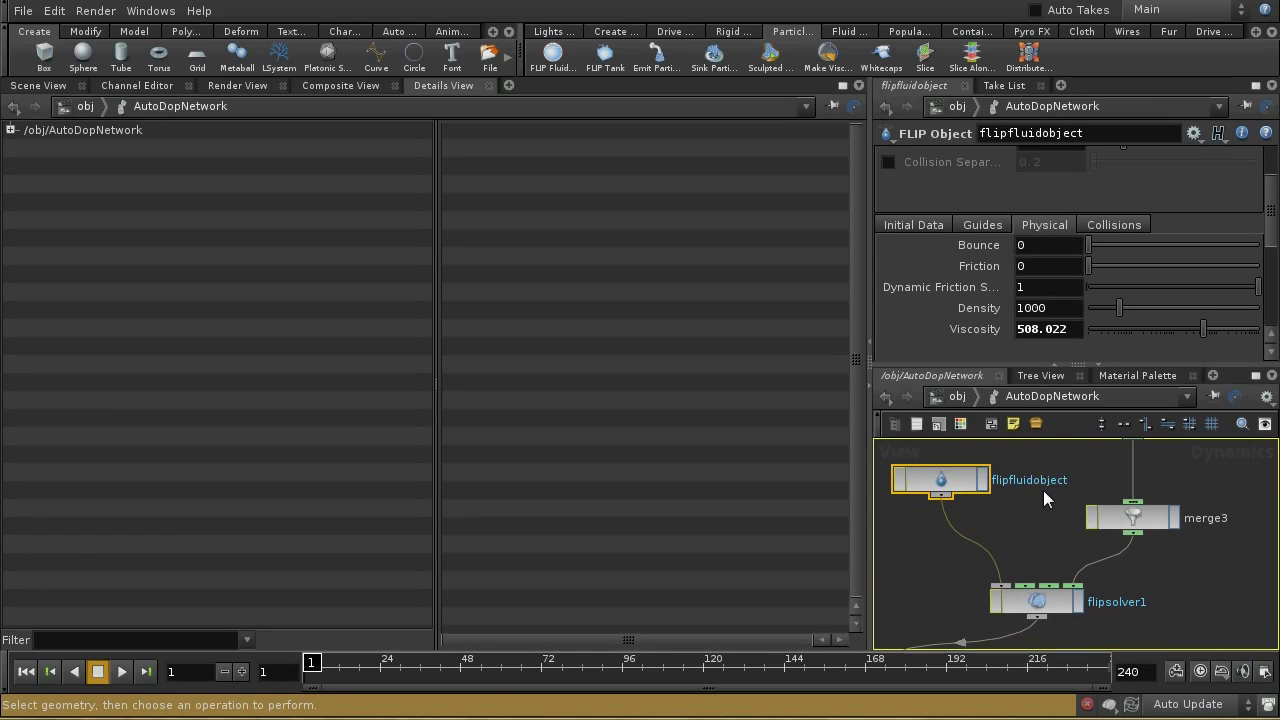
pyautogui.click(1051, 605)
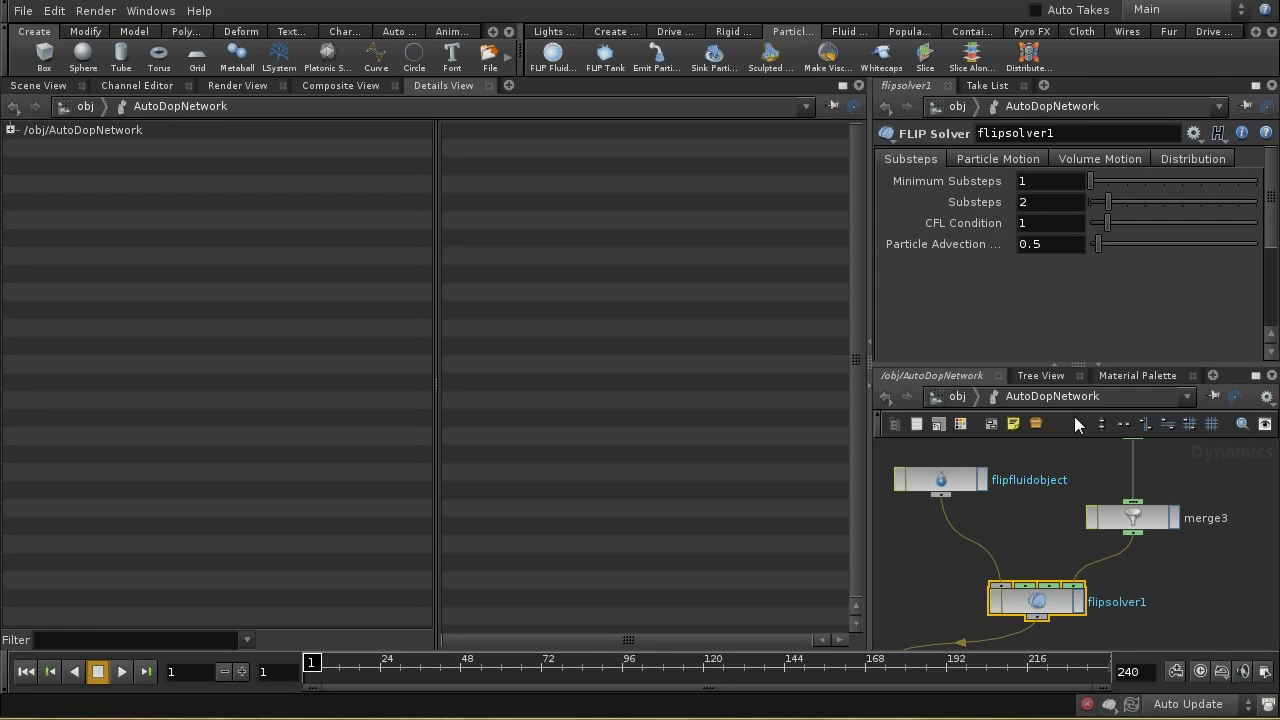
pyautogui.scroll(-1, 1262, 225)
pyautogui.scroll(1, 1262, 225)
pyautogui.click(1018, 165)
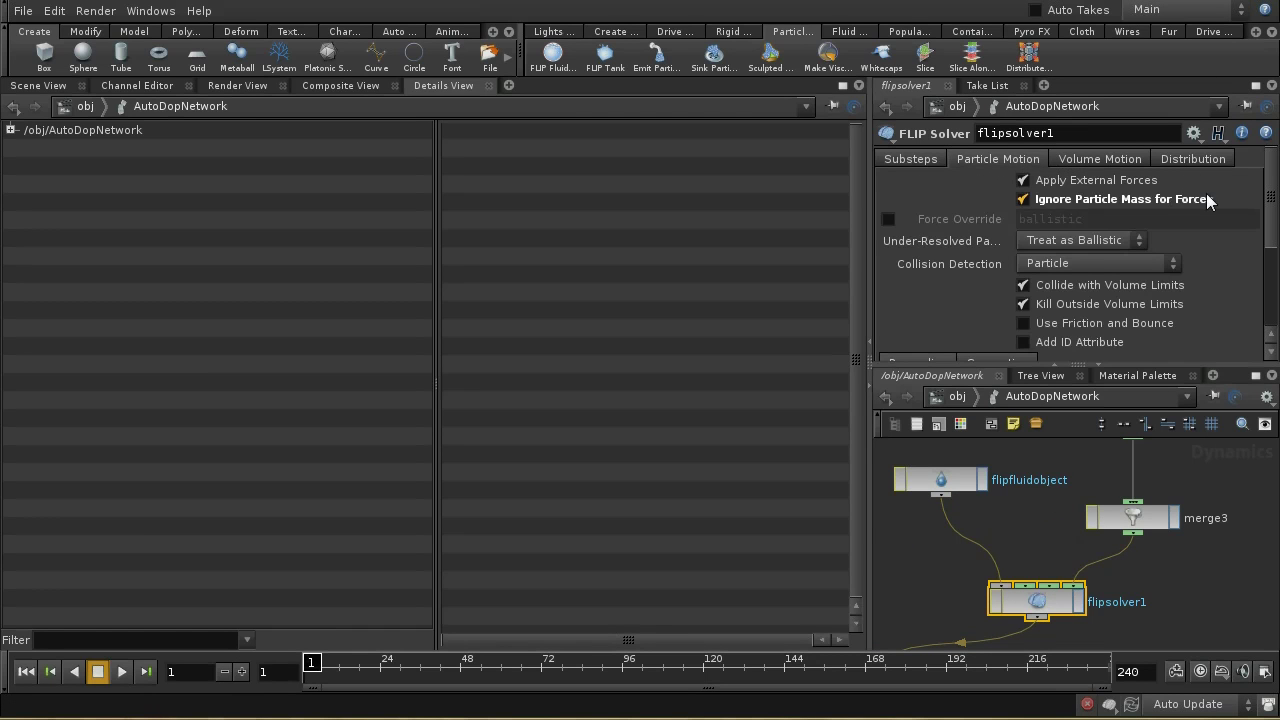
pyautogui.scroll(-3, 1272, 226)
pyautogui.scroll(3, 1272, 226)
# - Examine the solver's volume motion viscosity settings, including Viscosity by Attribute, the attribute name and the mix method
pyautogui.click(1084, 163)
pyautogui.scroll(-1, 1272, 212)
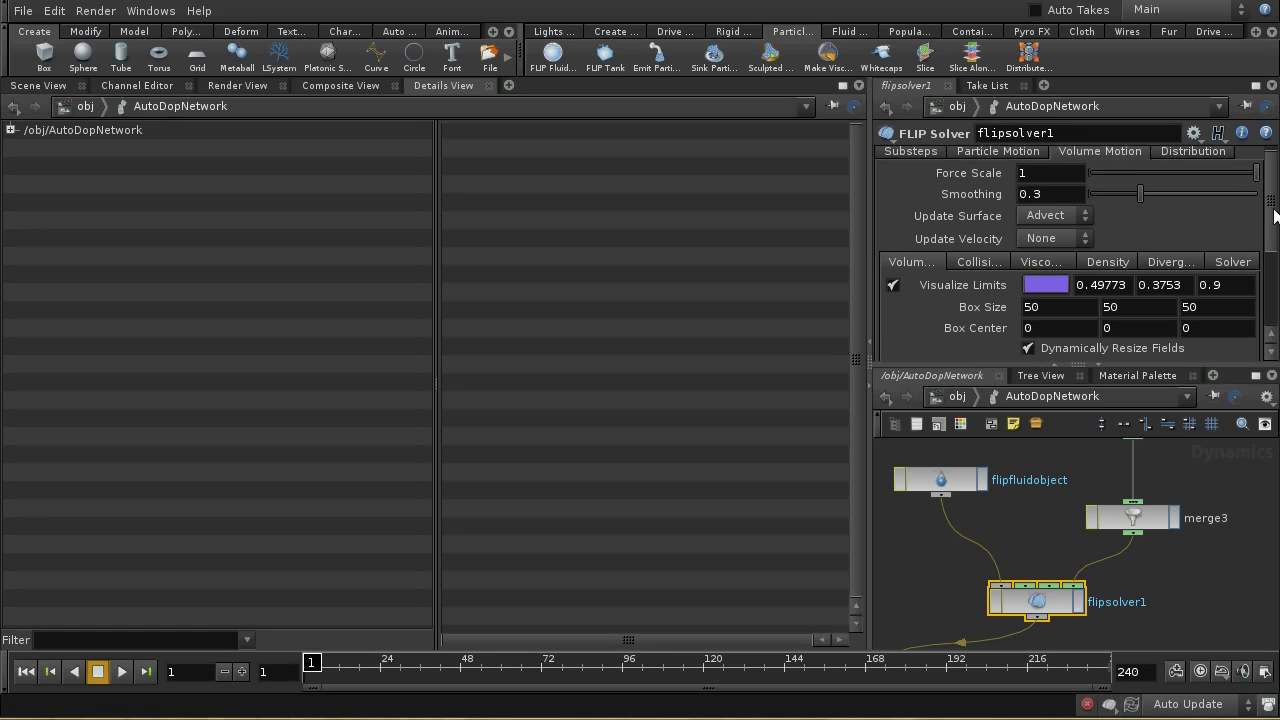
pyautogui.click(1053, 247)
pyautogui.moveTo(1268, 224); pyautogui.dragTo(1273, 248)
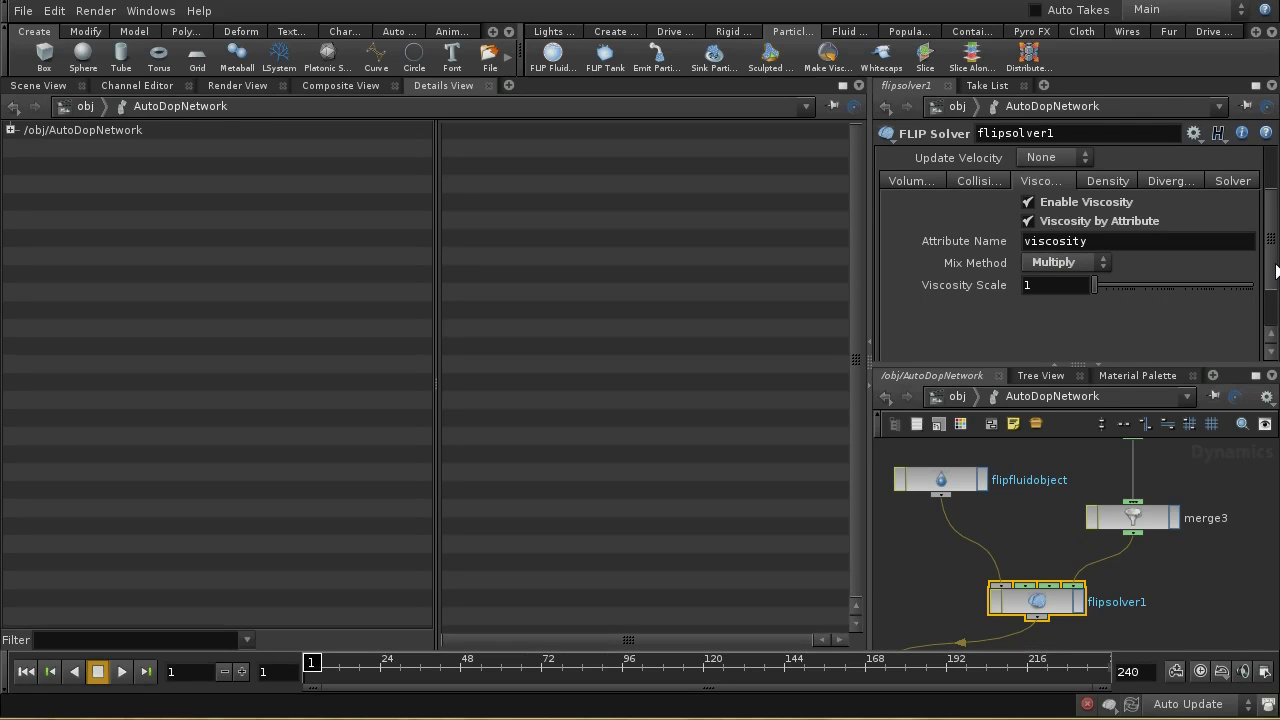
pyautogui.scroll(2, 1110, 285)
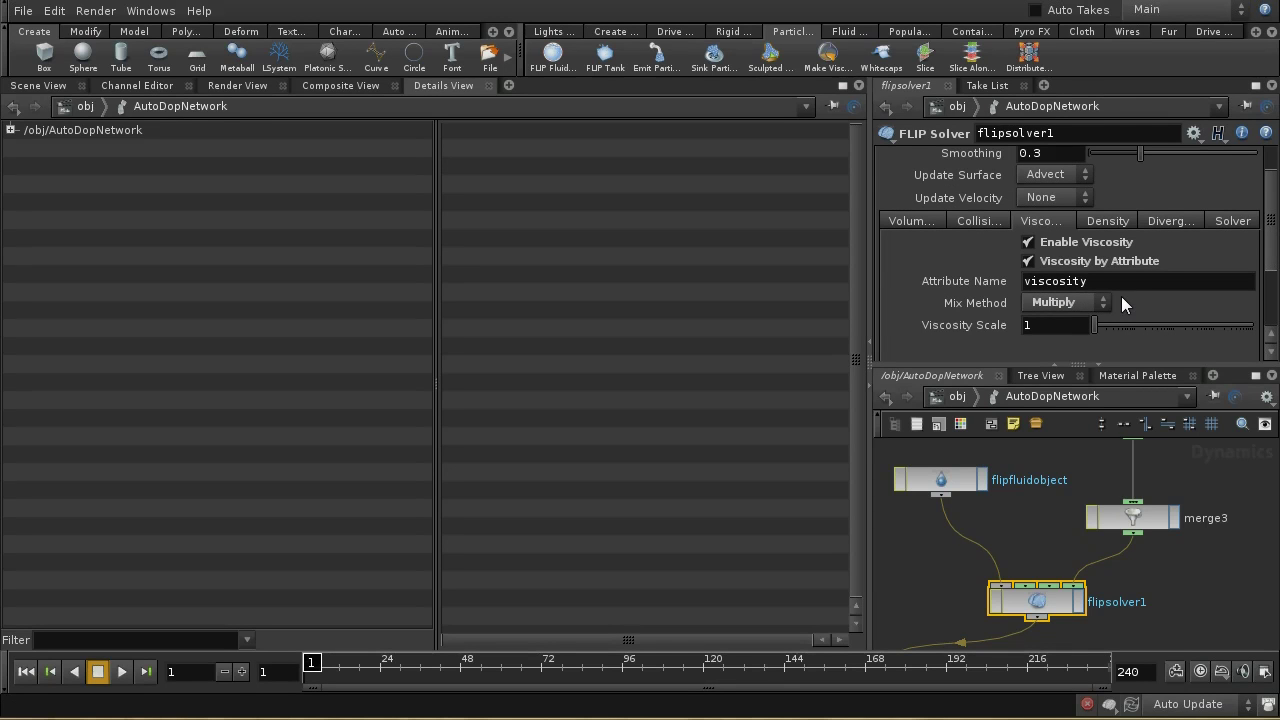
pyautogui.scroll(2, 1272, 232)
pyautogui.scroll(1, 1272, 232)
# - Check the Viscosity value in flipfluidobject's physical properties and play the simulation in the scene view
pyautogui.click(936, 478)
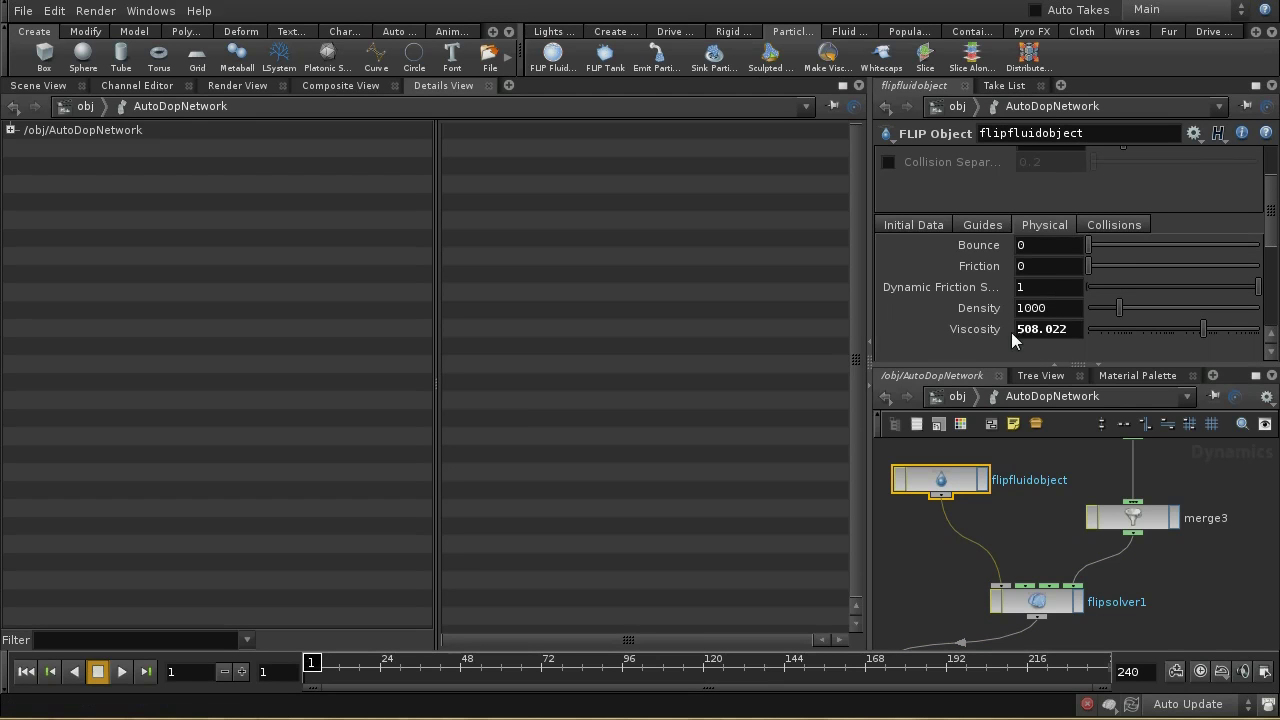
pyautogui.click(30, 85)
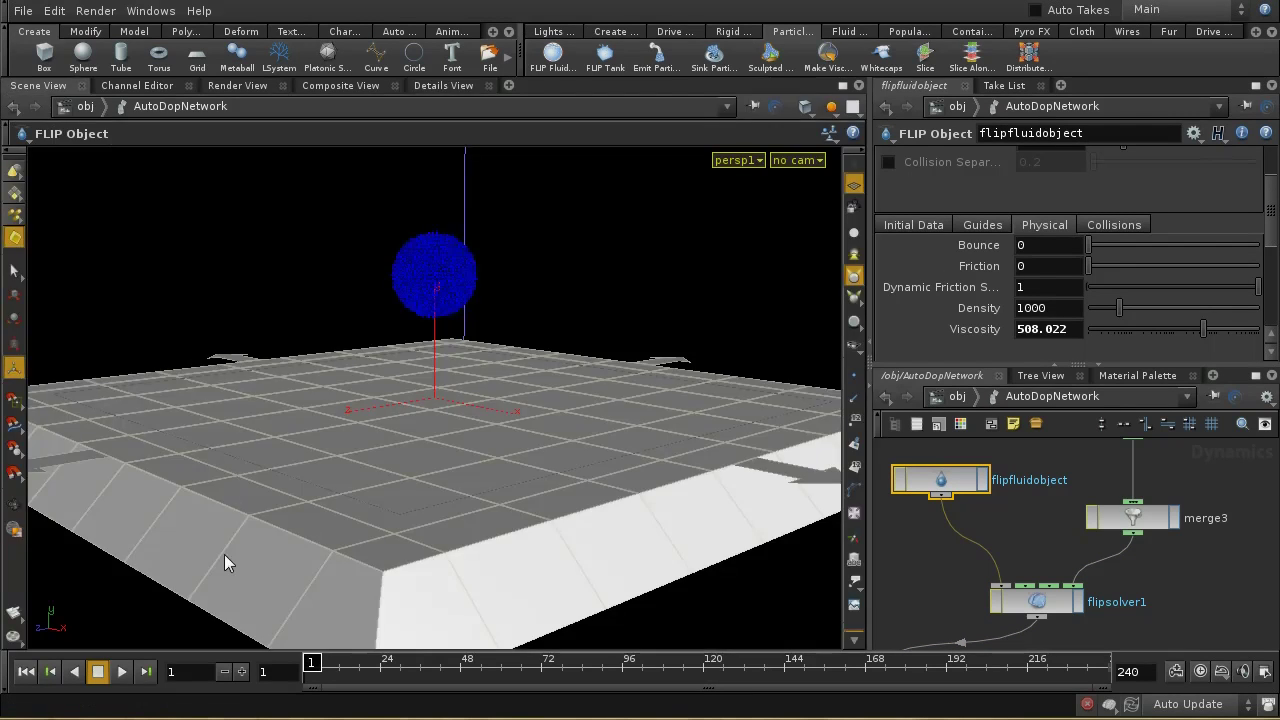
pyautogui.click(121, 671)
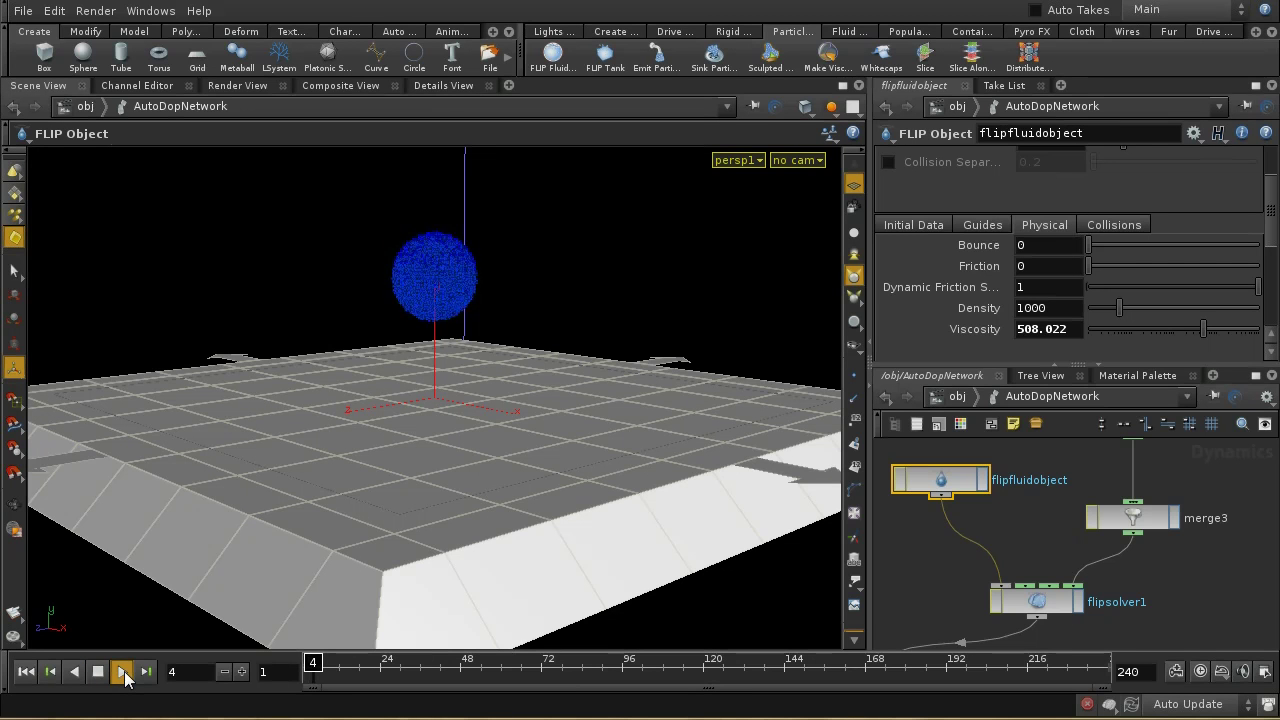
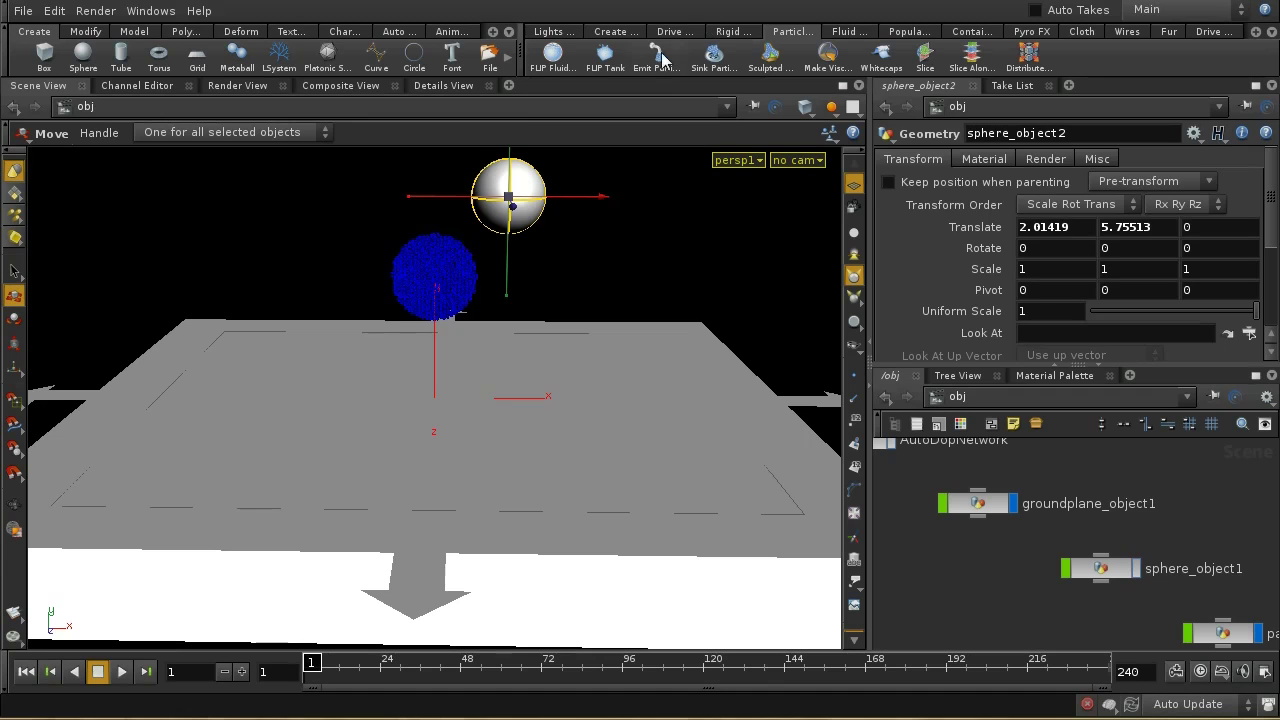
# - Emit particle fluid from the second sphere, sphere_object2, into the existing FLIP fluid object
pyautogui.click(660, 58)
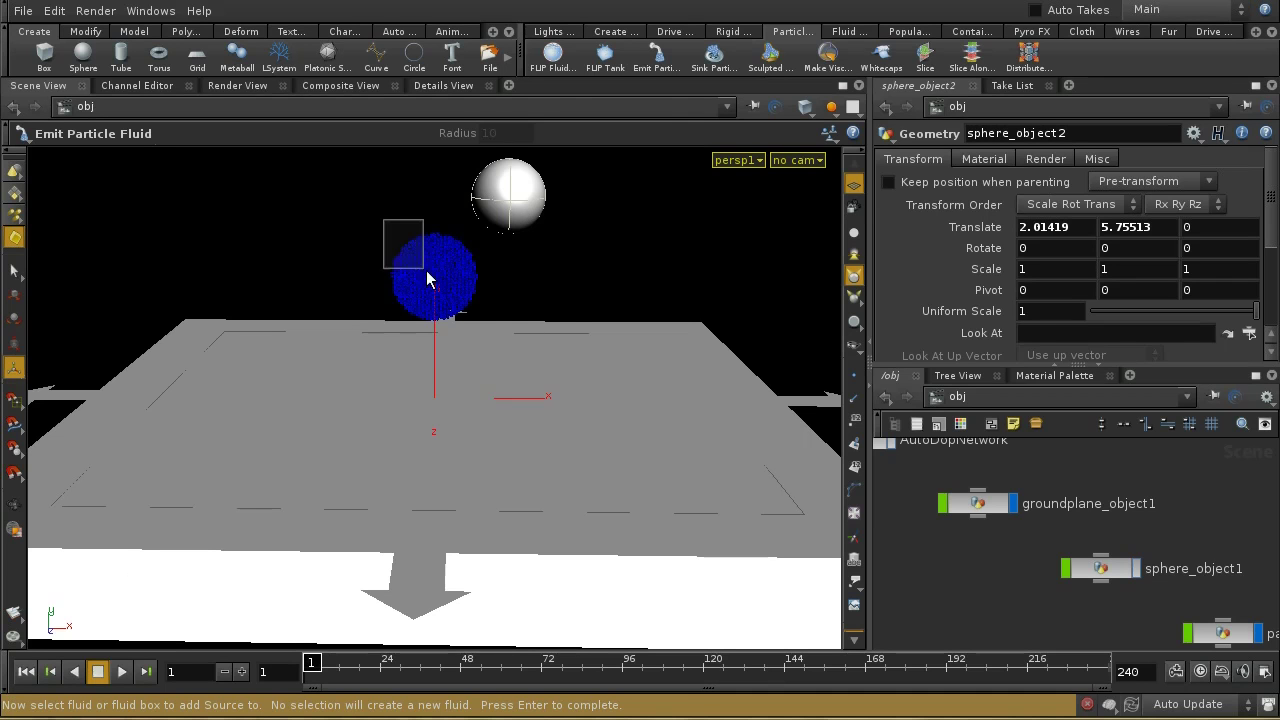
pyautogui.moveTo(426, 270); pyautogui.dragTo(428, 272)
pyautogui.press('Return')
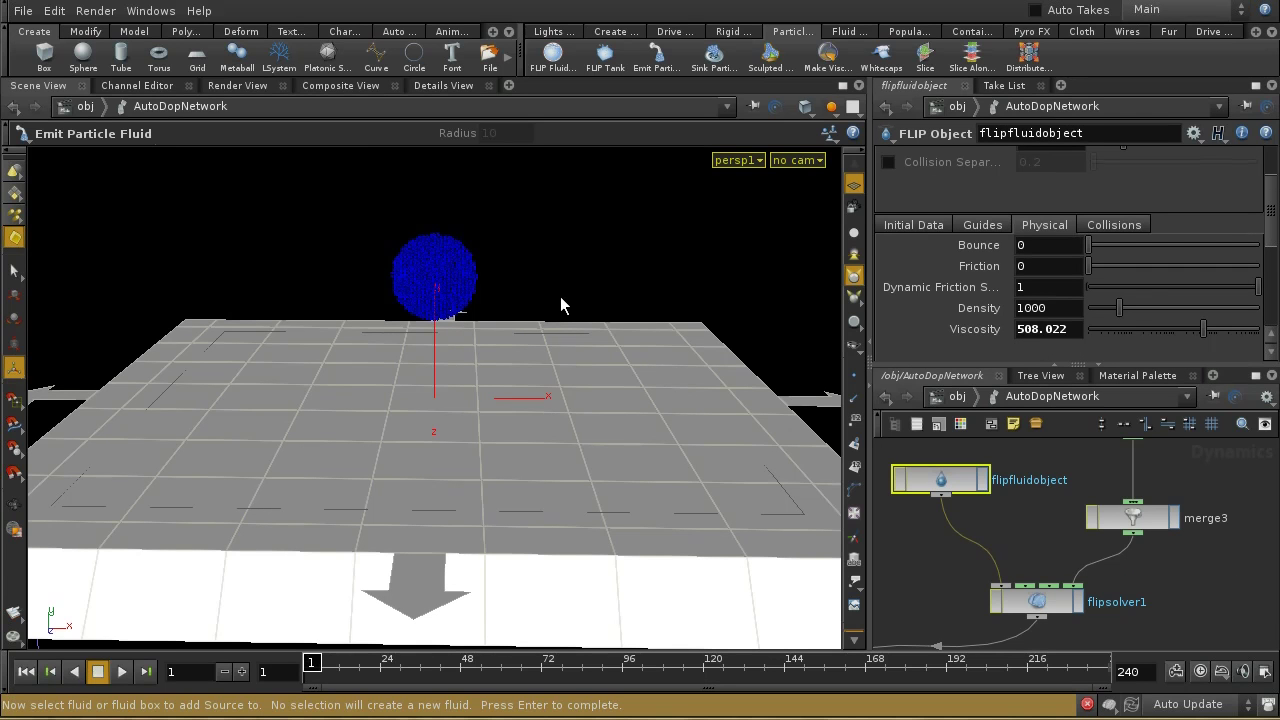
pyautogui.press('Return')
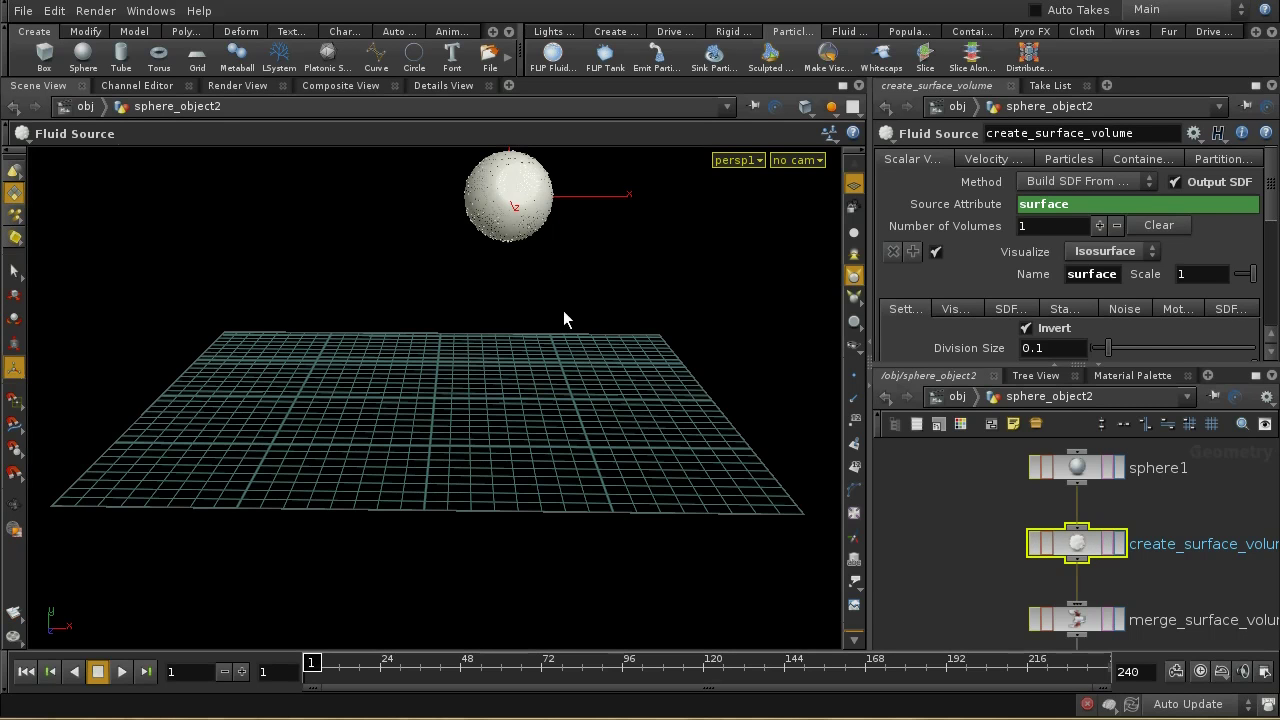
# - Enable the particle Viscosity attribute on sphere_object2's create_surface_volume fluid source and set it to 0.1
pyautogui.click(1072, 160)
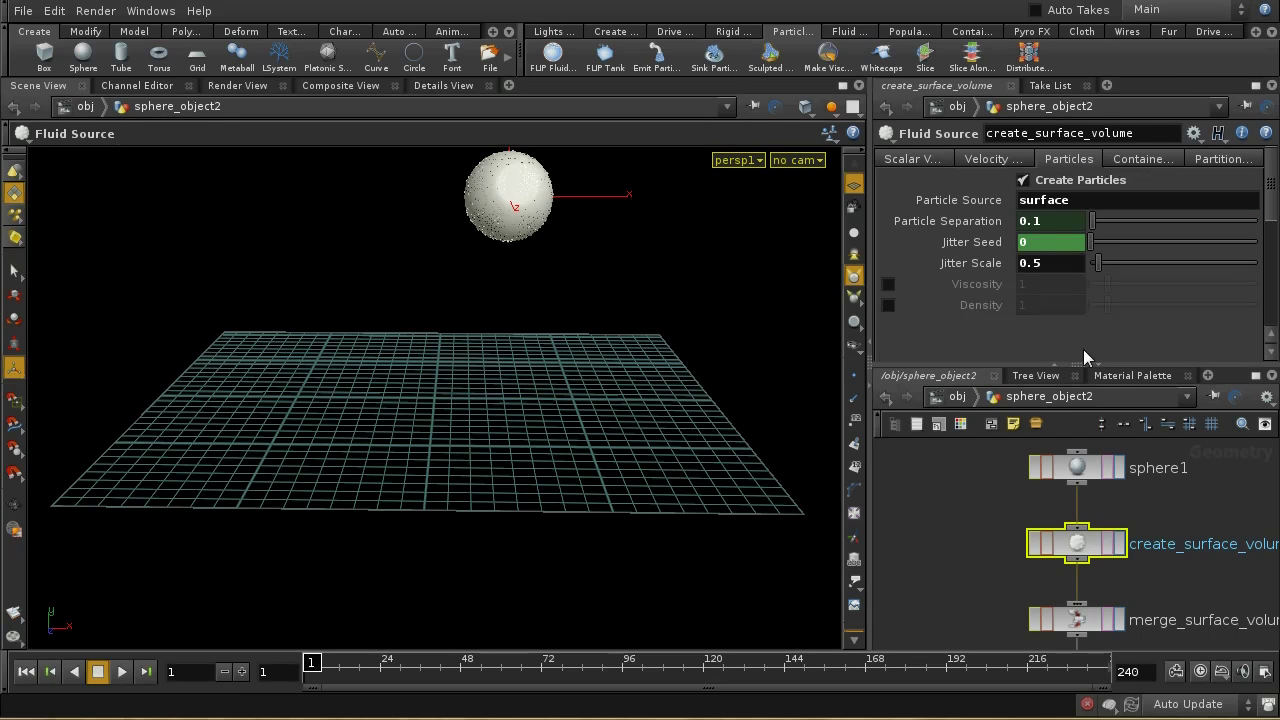
pyautogui.click(887, 285)
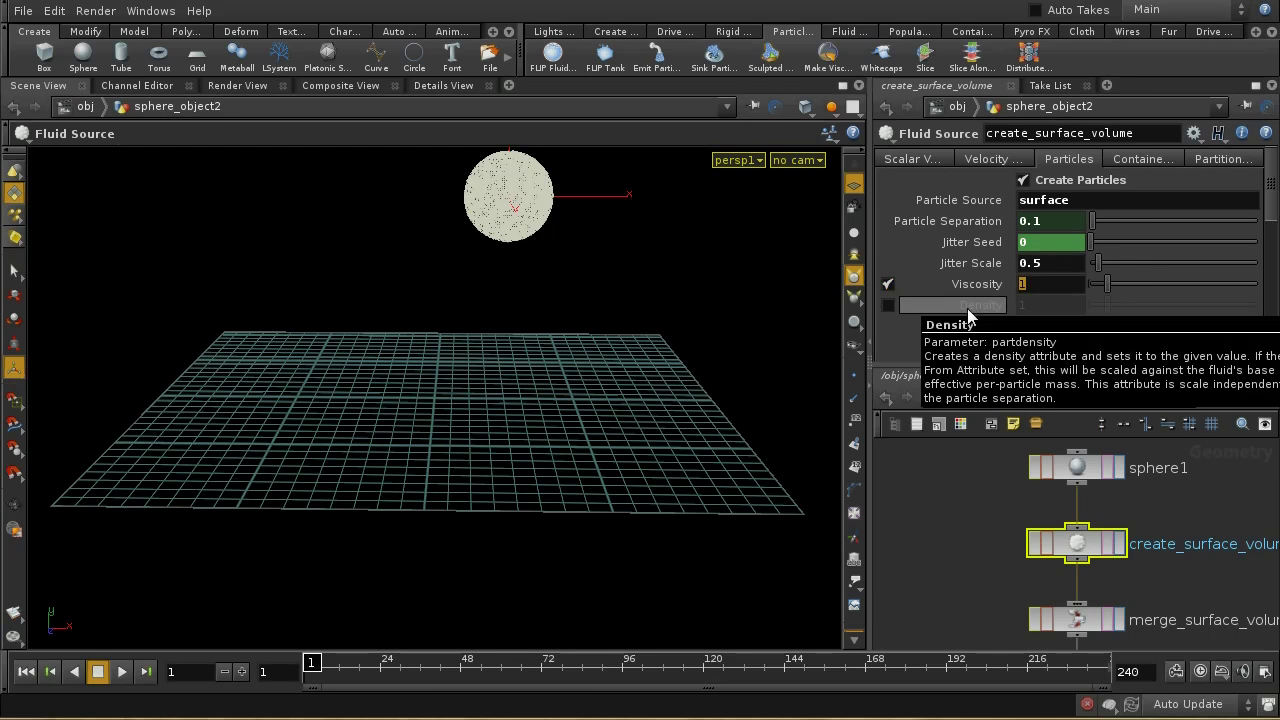
pyautogui.write('0.5')
pyautogui.press('Return')
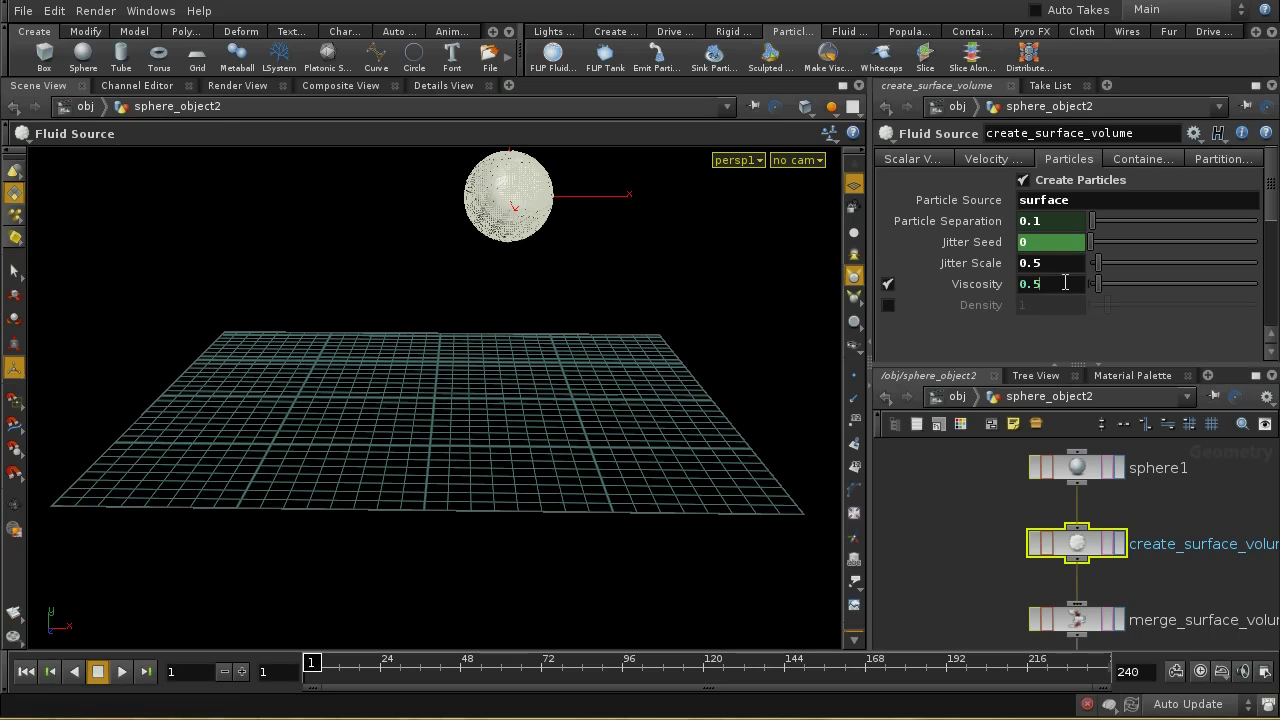
pyautogui.press('BackSpace')
pyautogui.write('1')
pyautogui.press('Return')
# - Move the merge_surface_volumes and OUT_surface nodes down and insert a Point node between create_surface_volume and merge_surface_volumes
pyautogui.moveTo(975, 544); pyautogui.dragTo(943, 462, button='middle')
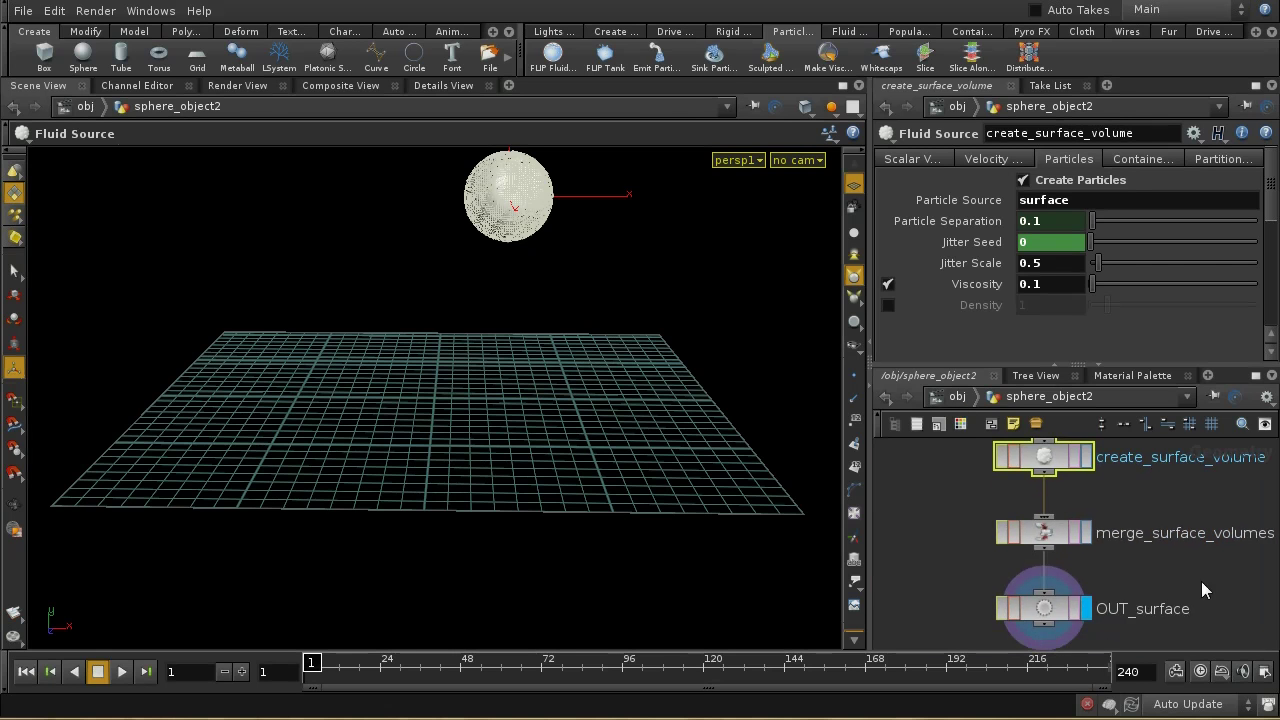
pyautogui.moveTo(936, 508); pyautogui.dragTo(1122, 668)
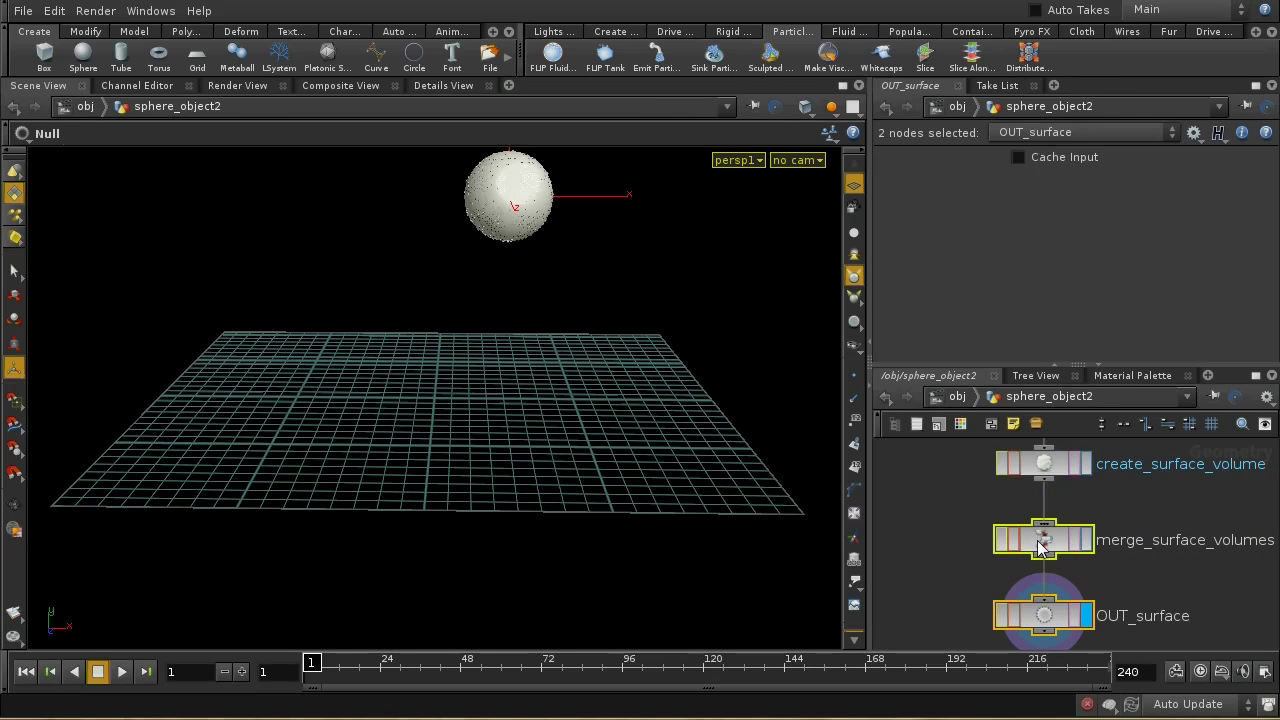
pyautogui.moveTo(1043, 545); pyautogui.dragTo(1047, 640)
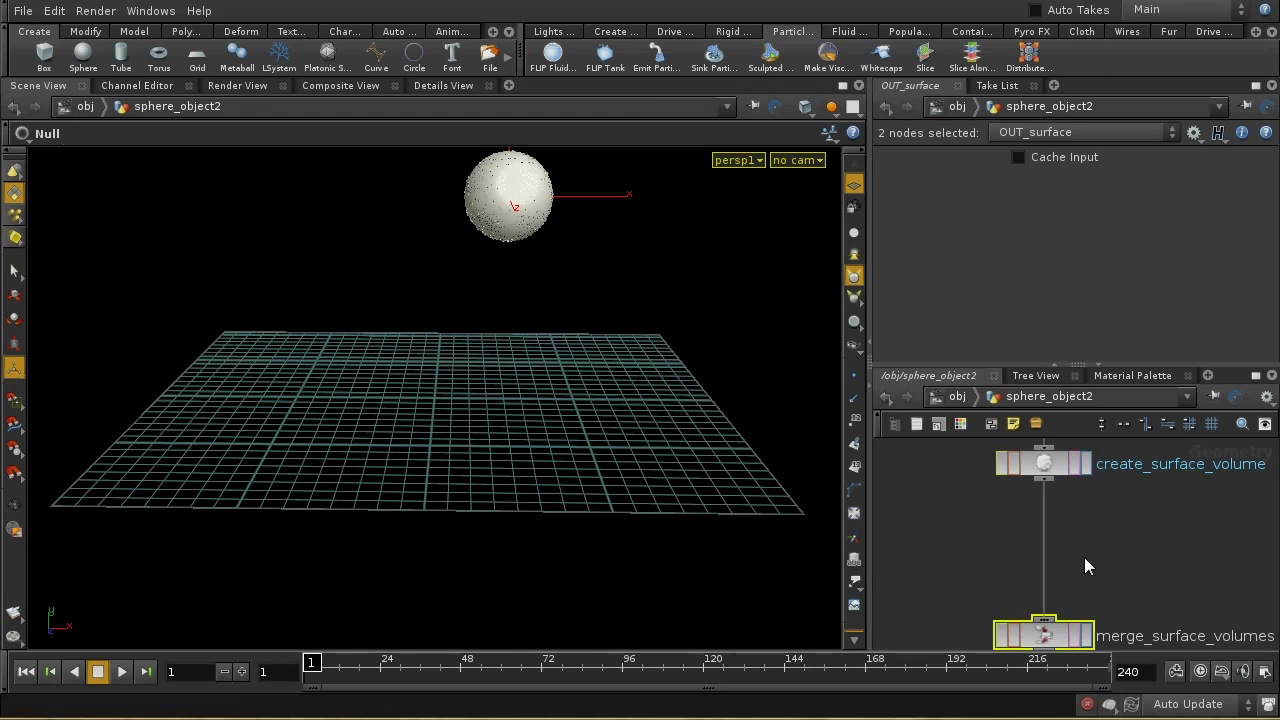
pyautogui.click(1081, 540)
pyautogui.press('Tab')
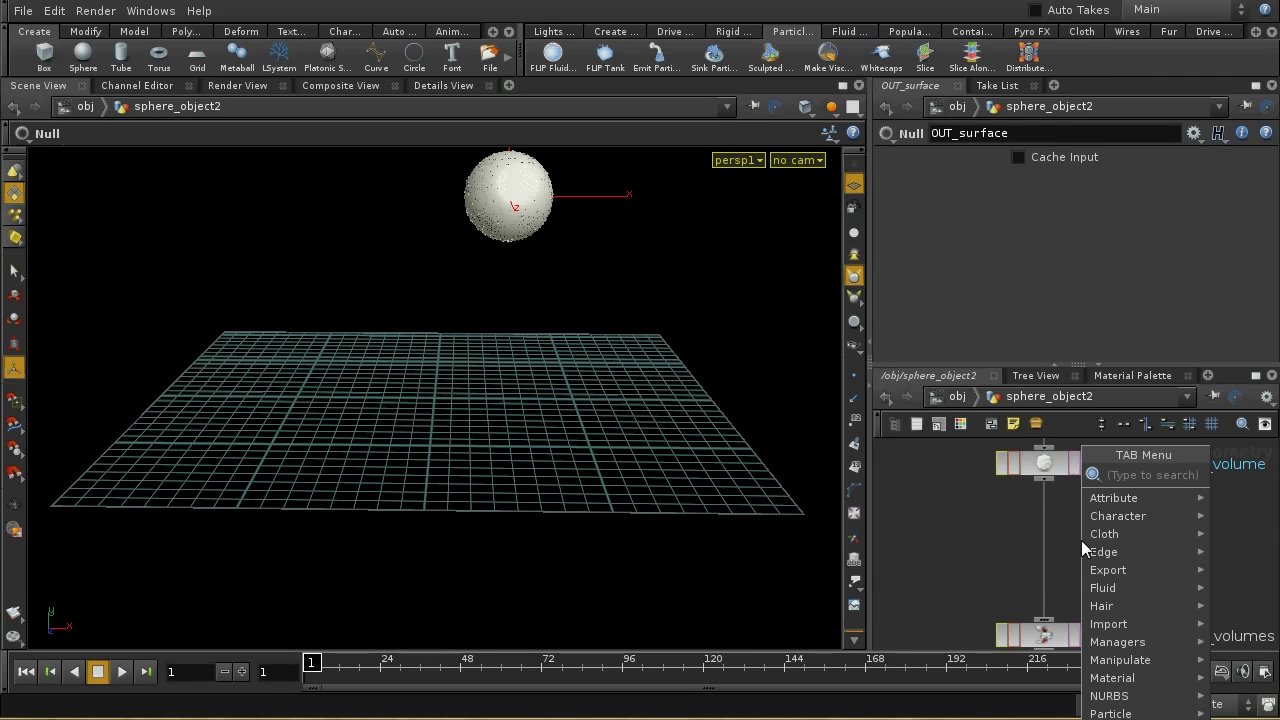
pyautogui.write('Point')
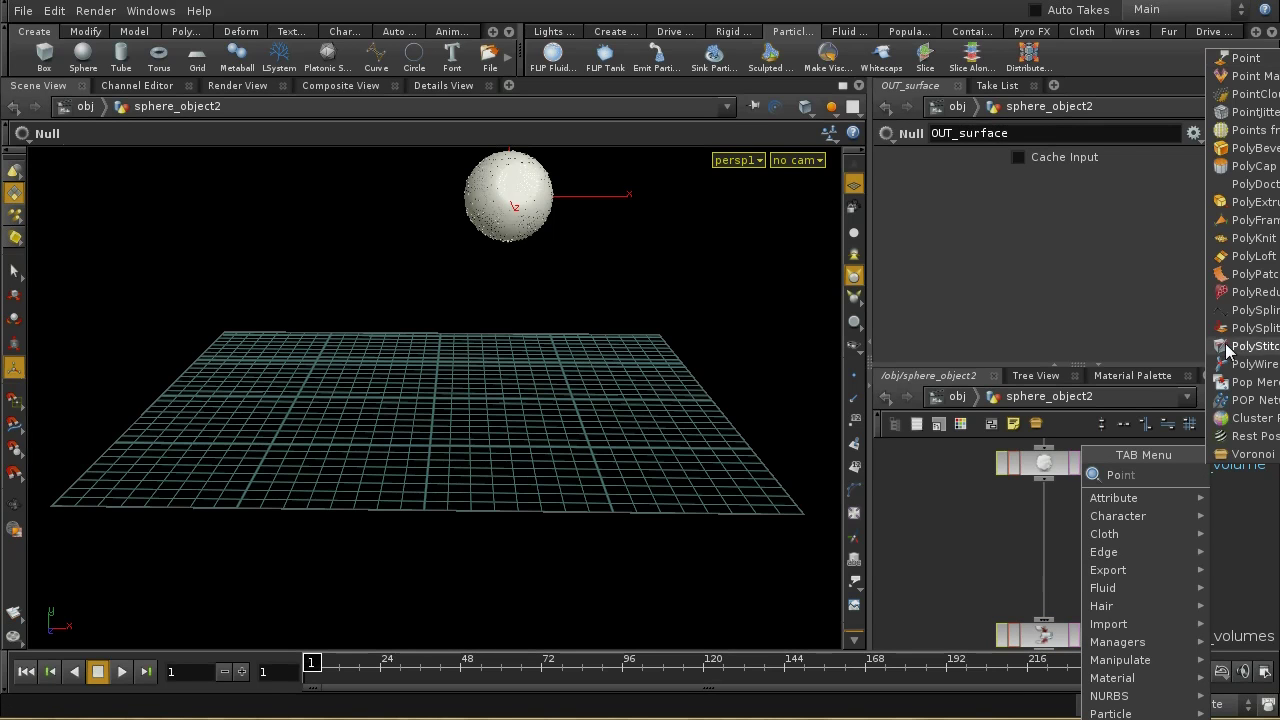
pyautogui.click(1256, 66)
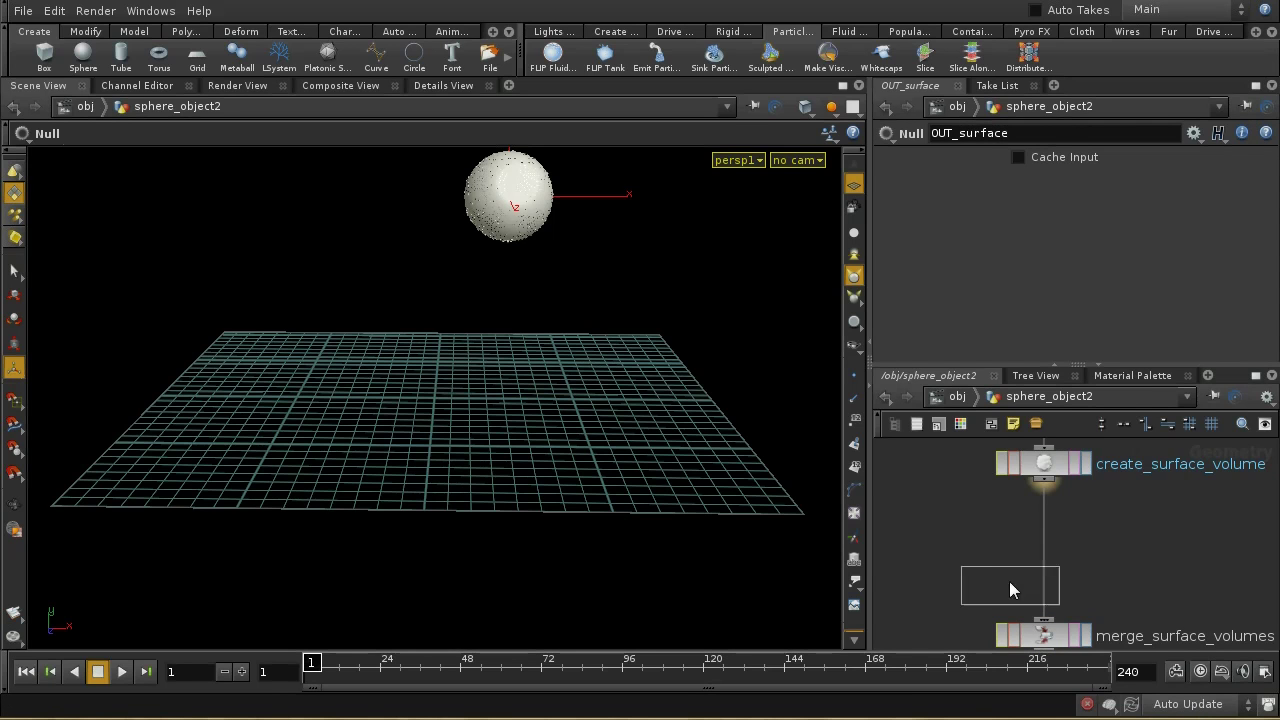
pyautogui.click(1045, 560)
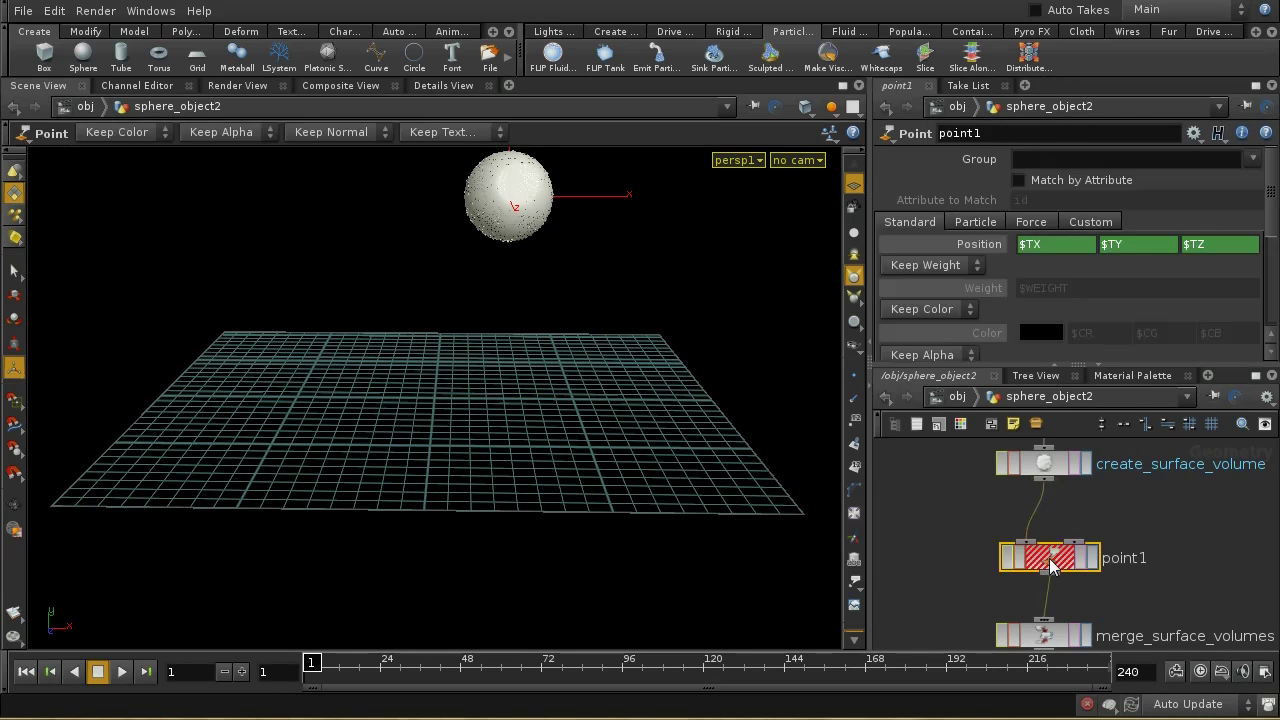
# - Set the Point node to Add Color, remove its color expressions, and color sphere_object2's particles red
pyautogui.click(975, 309)
pyautogui.click(938, 343)
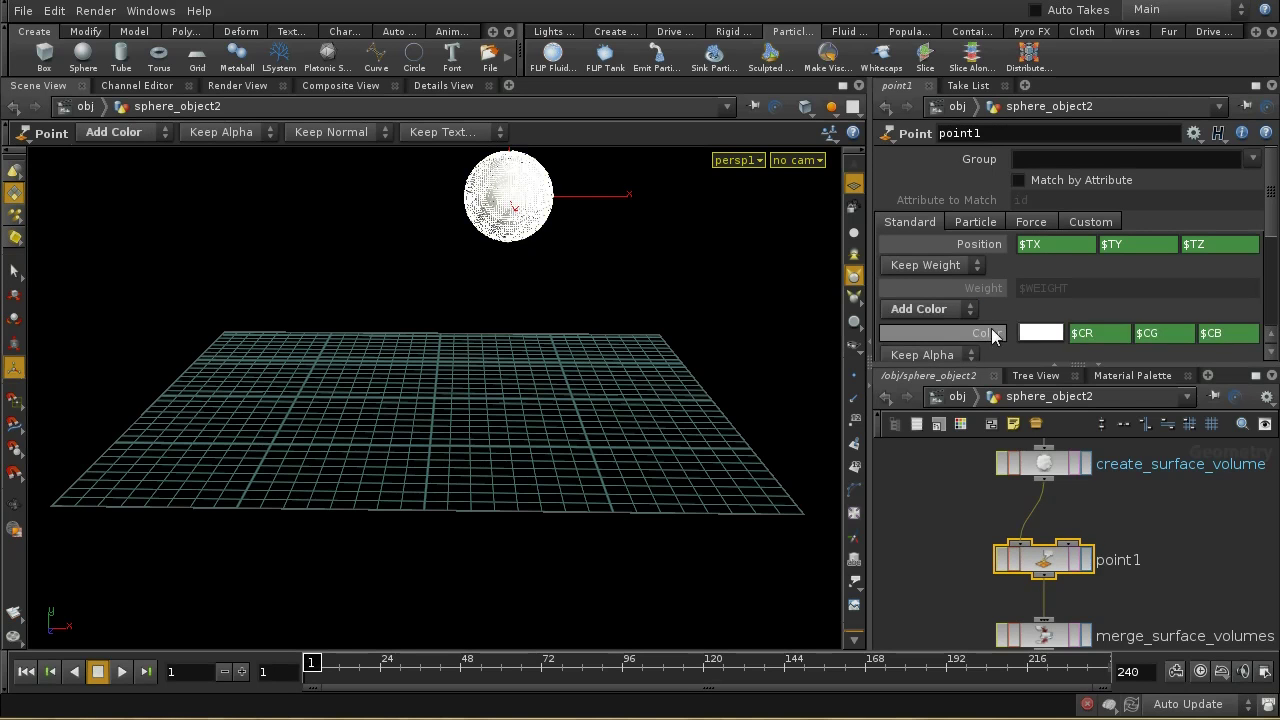
pyautogui.rightClick(993, 335)
pyautogui.click(1068, 519)
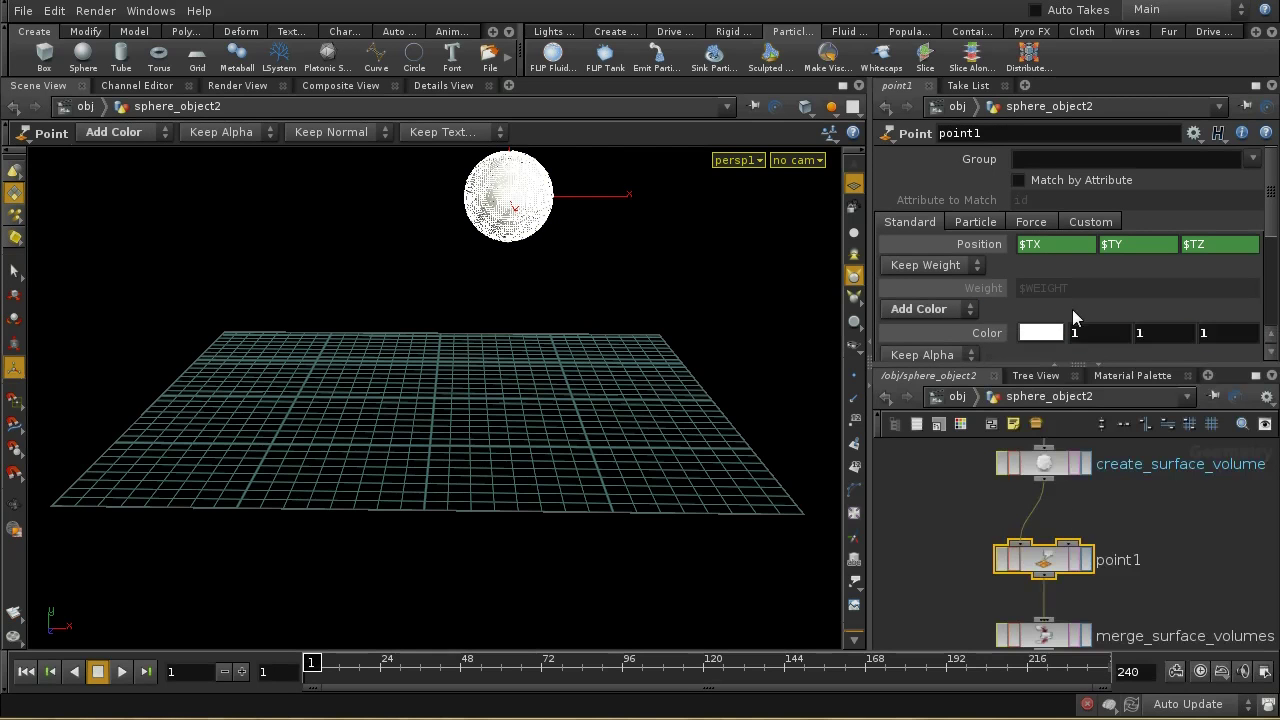
pyautogui.click(1040, 332)
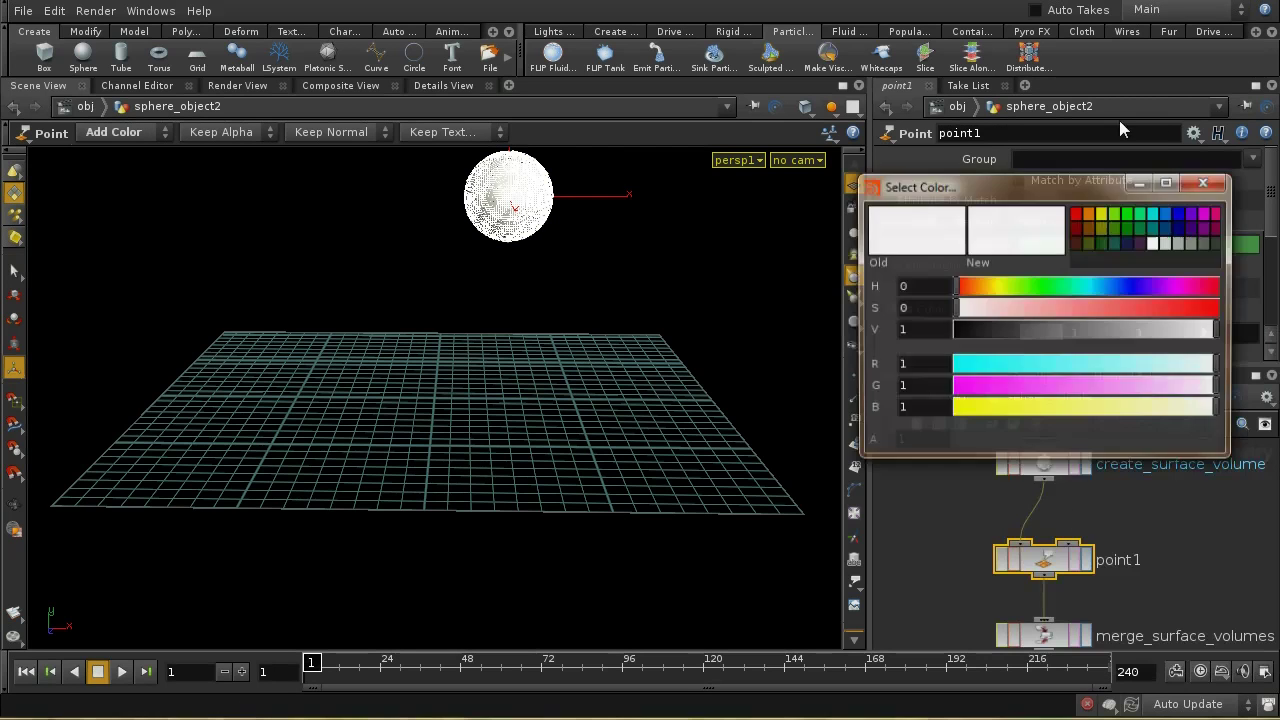
pyautogui.click(1085, 215)
pyautogui.click(1205, 181)
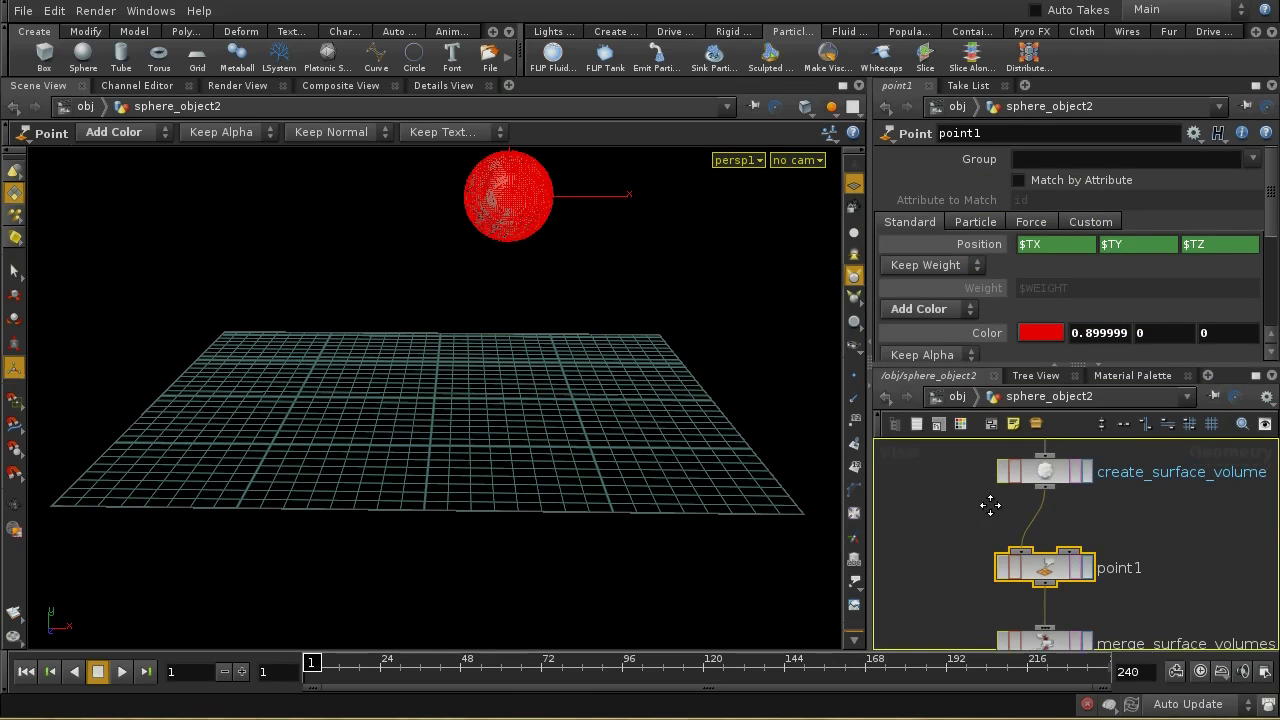
# - Go into sphere_object1 and insert a Point node between merge_surface_volumes and OUT_surface
pyautogui.click(957, 396)
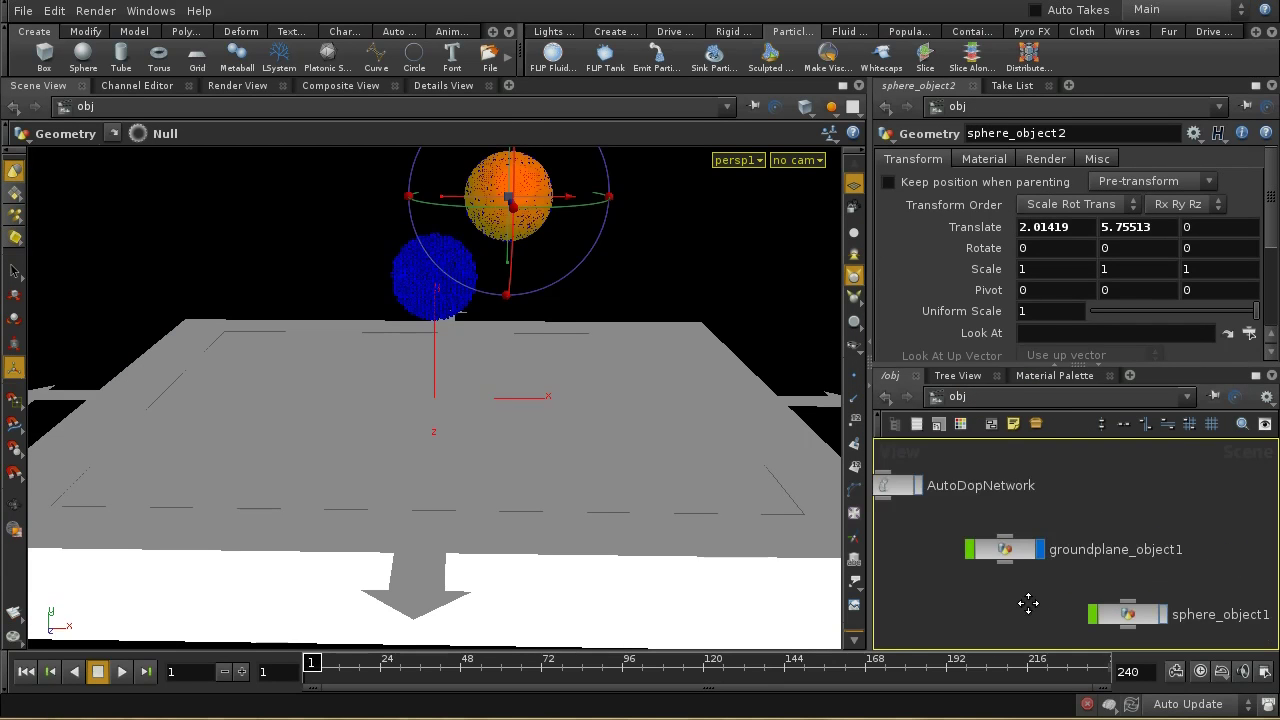
pyautogui.doubleClick(1050, 565)
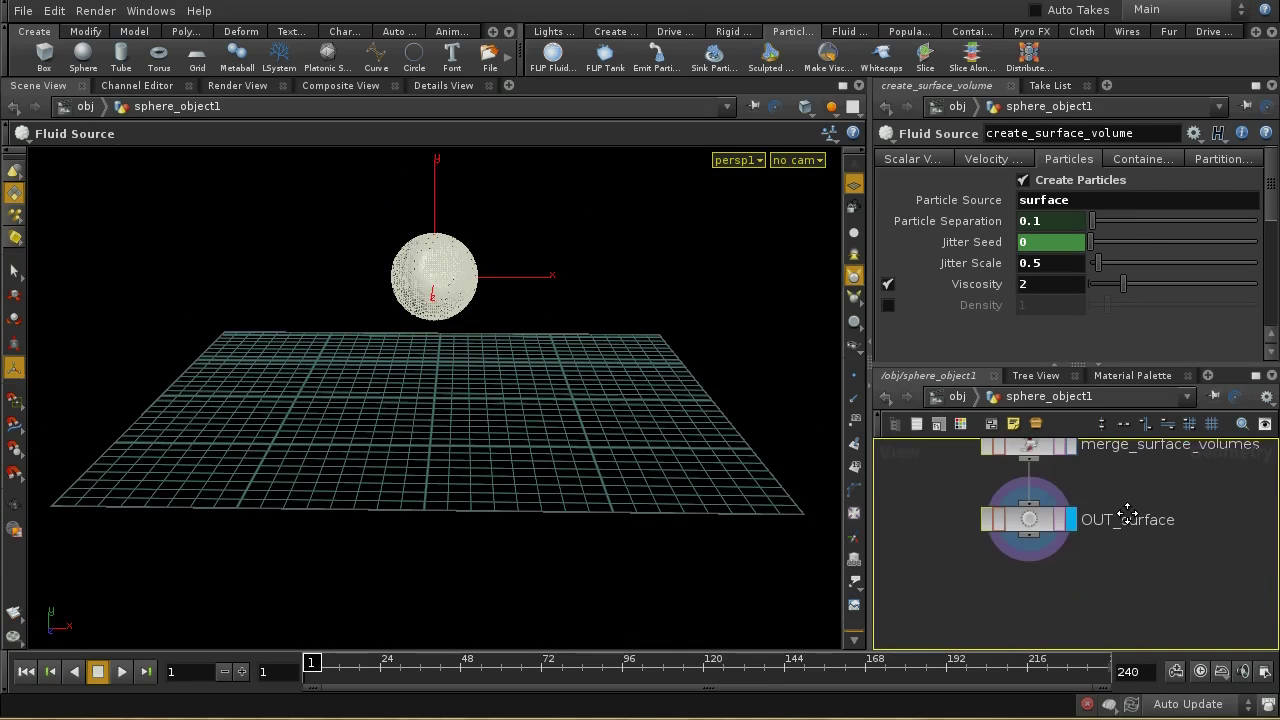
pyautogui.moveTo(1047, 522); pyautogui.dragTo(1042, 626)
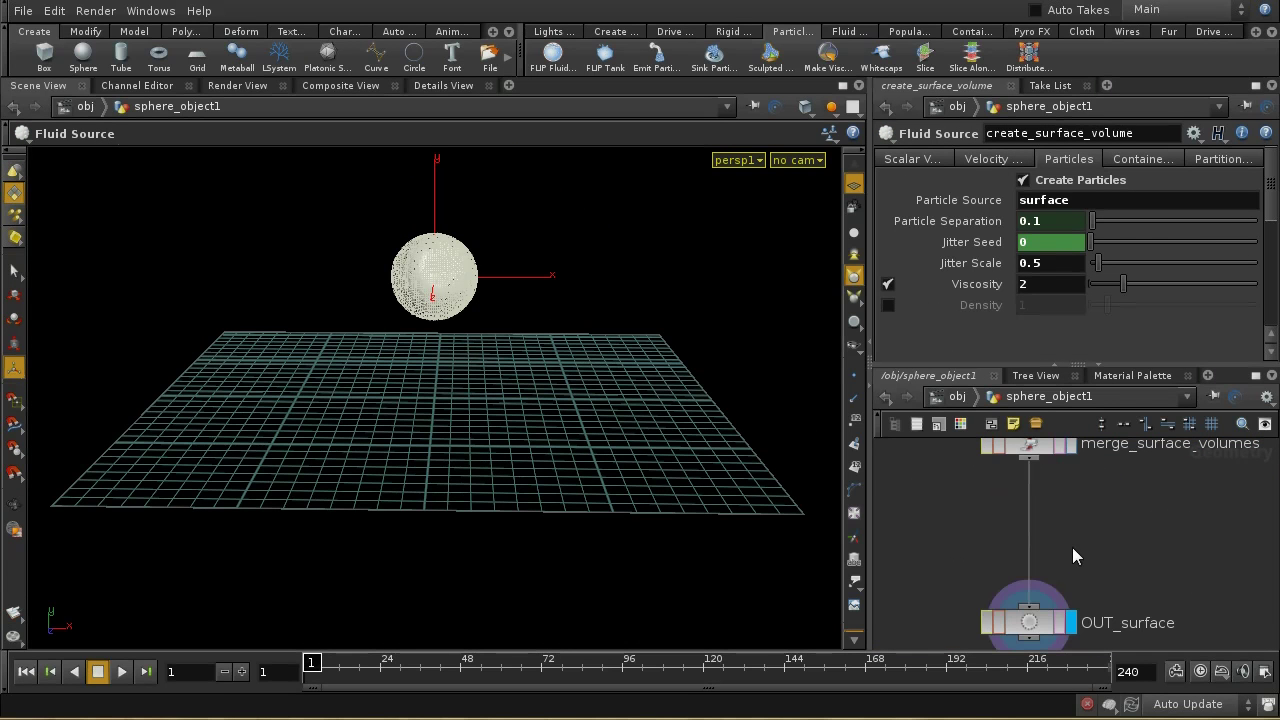
pyautogui.press('Tab')
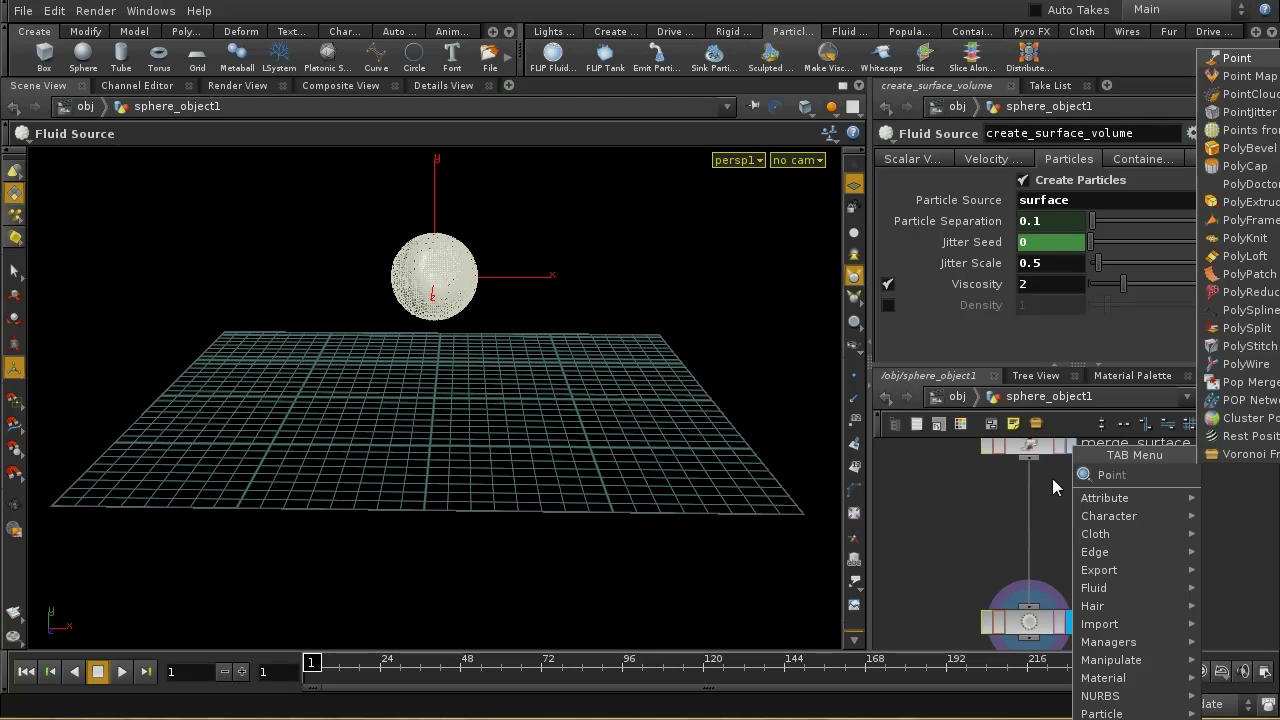
pyautogui.press('Return')
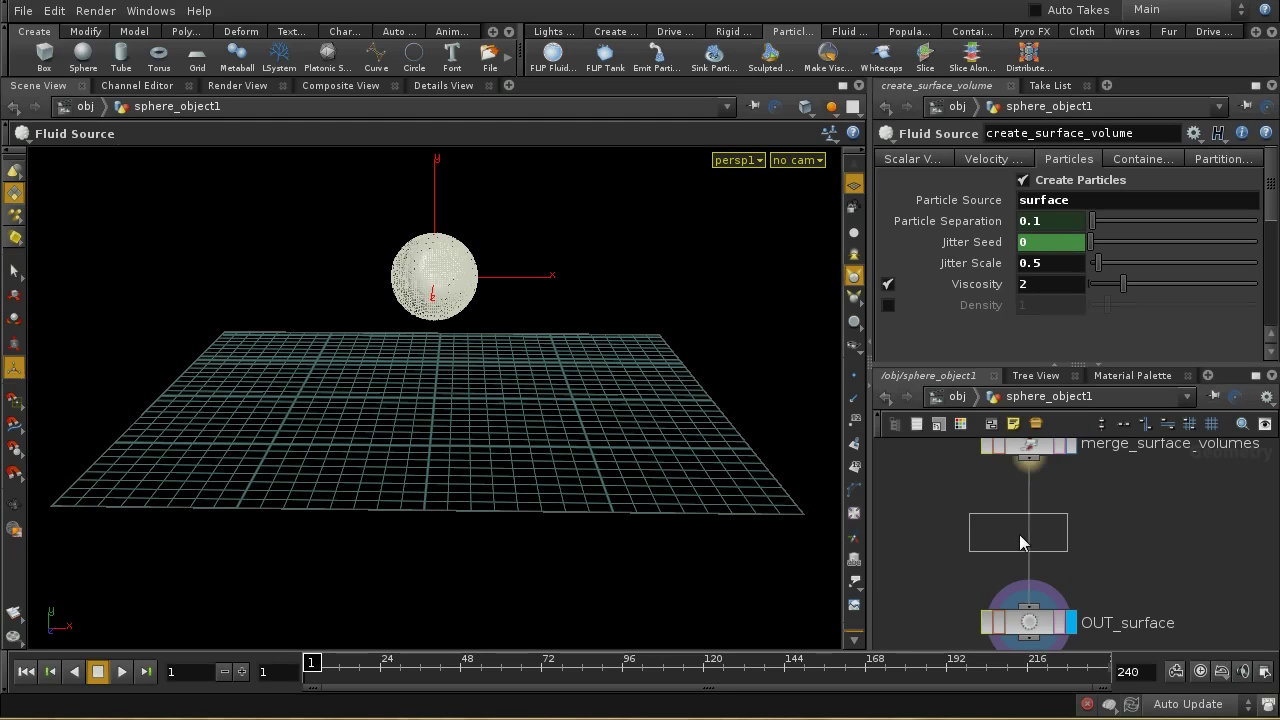
pyautogui.click(1025, 535)
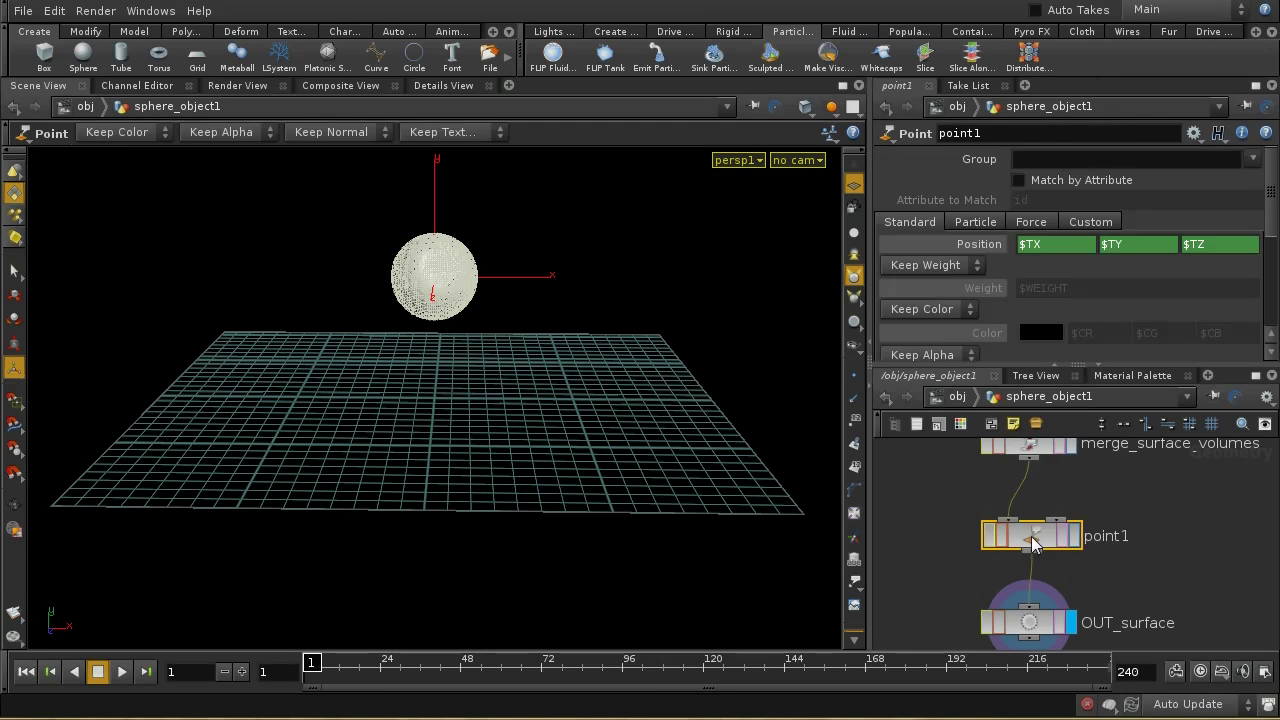
# - Set sphere_object1's Point node to Add Color, remove its color expressions, and choose cyan with RGB 0, 0.9, 0.9
pyautogui.click(970, 310)
pyautogui.click(930, 346)
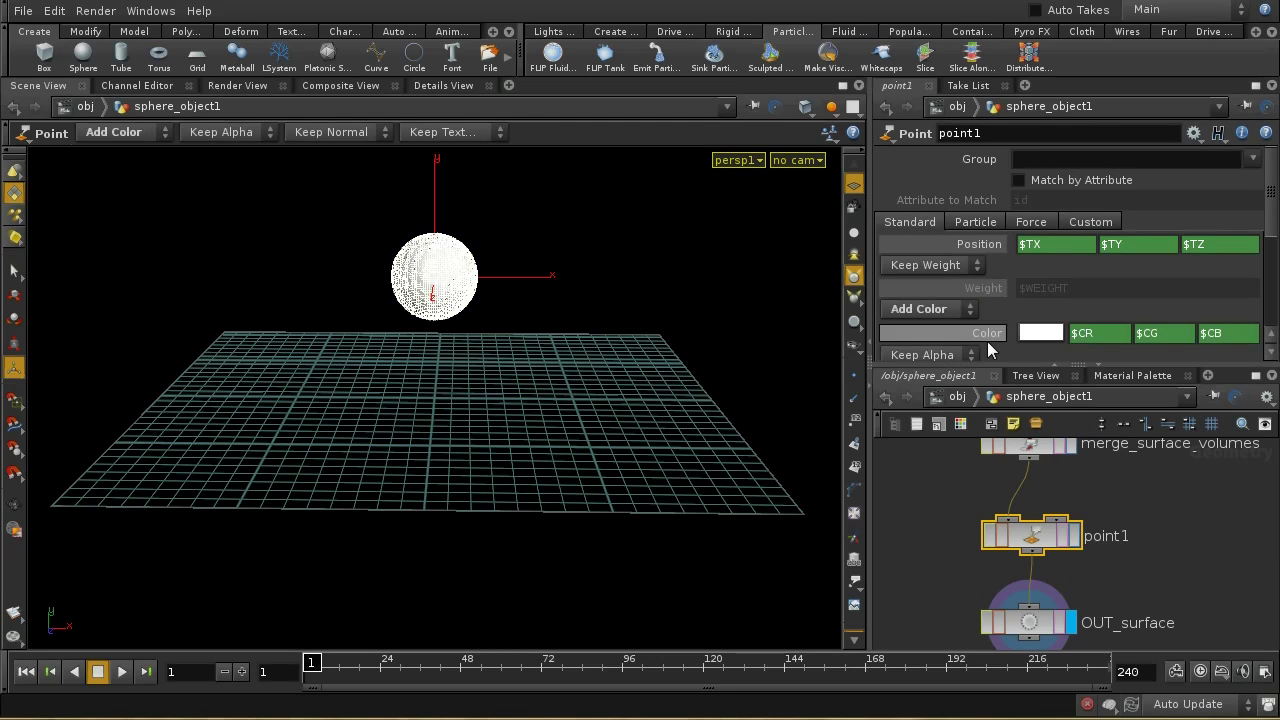
pyautogui.rightClick(987, 341)
pyautogui.click(1093, 538)
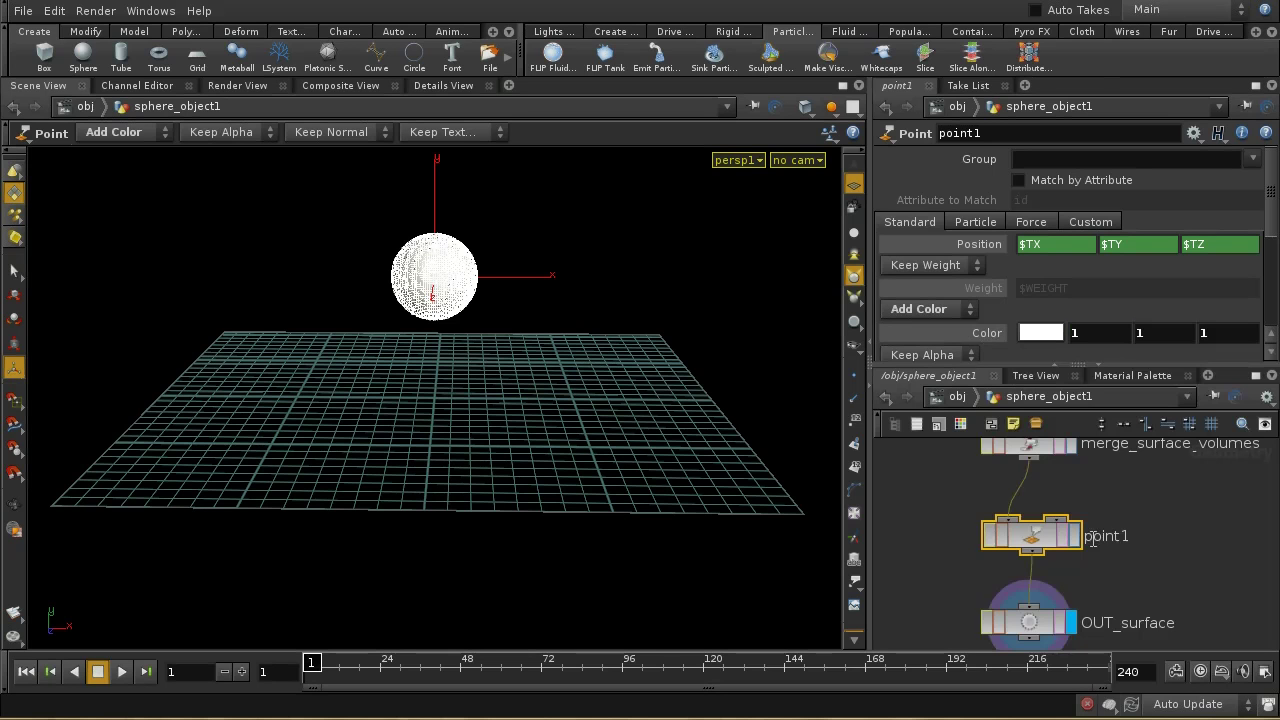
pyautogui.click(1050, 333)
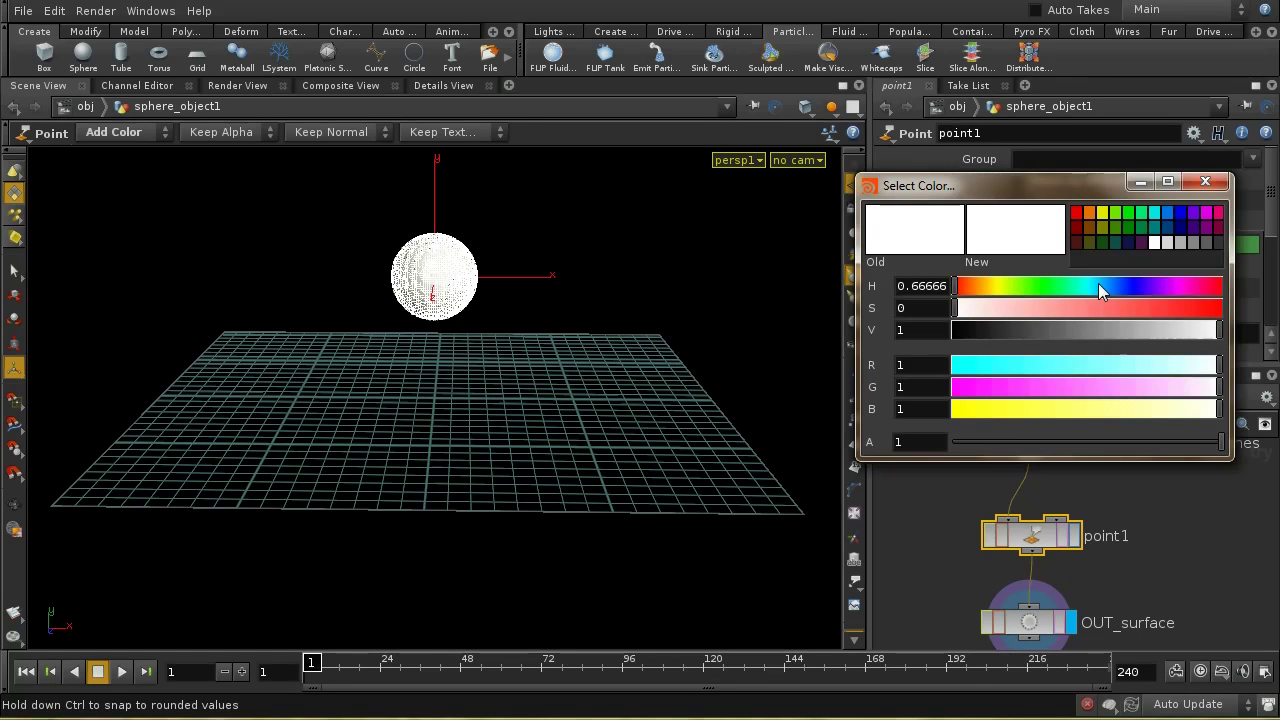
pyautogui.click(1154, 213)
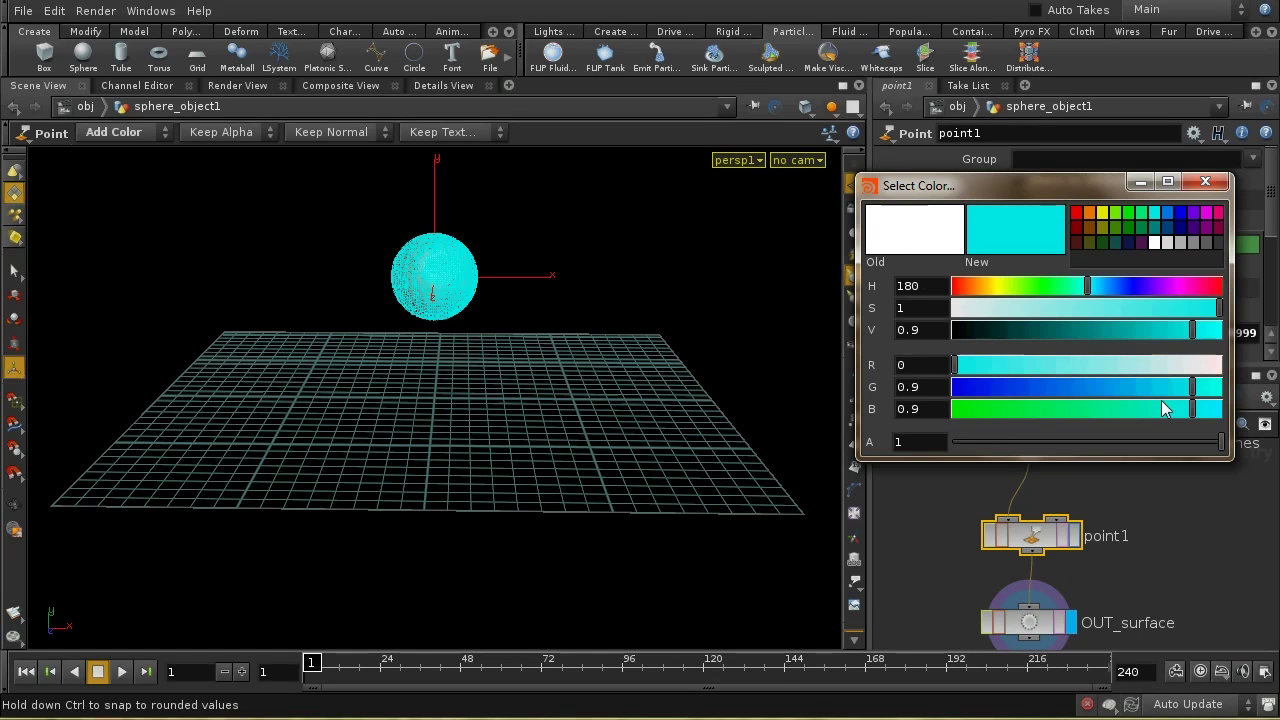
pyautogui.click(1205, 183)
# - Return to the object level and go into AutoDopNetwork
pyautogui.click(950, 397)
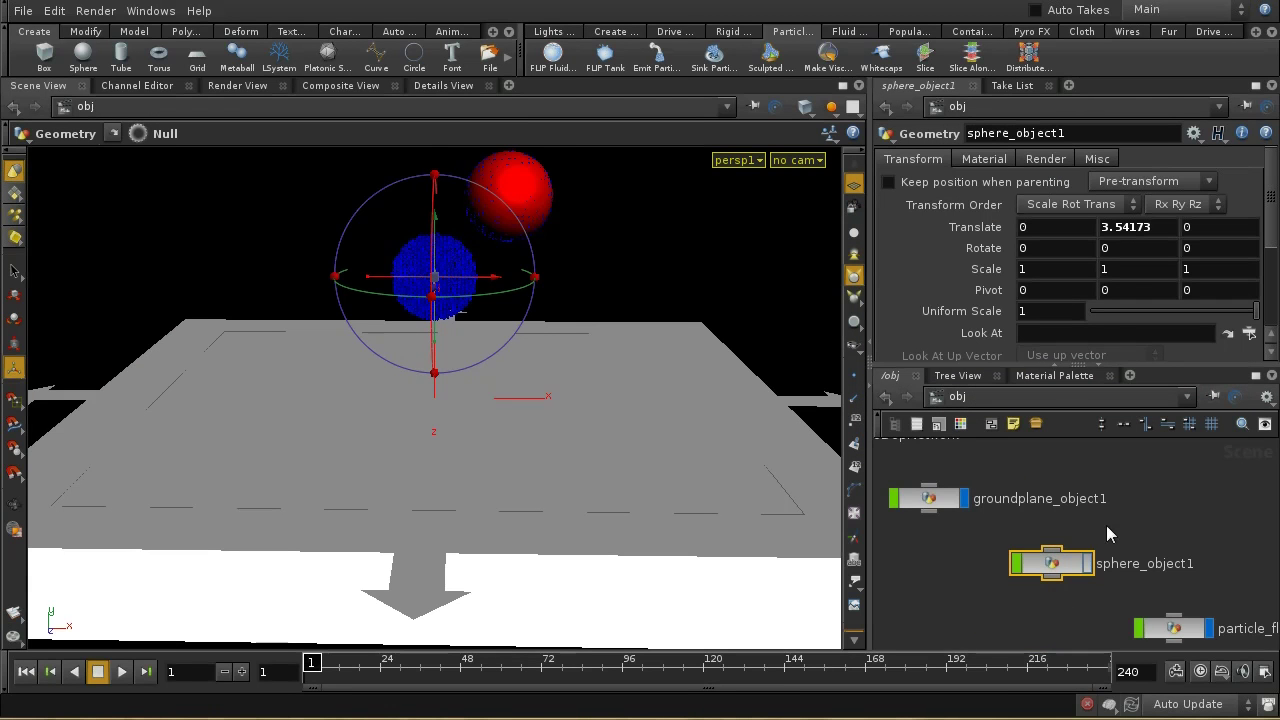
pyautogui.moveTo(1100, 535); pyautogui.dragTo(1054, 497, button='middle')
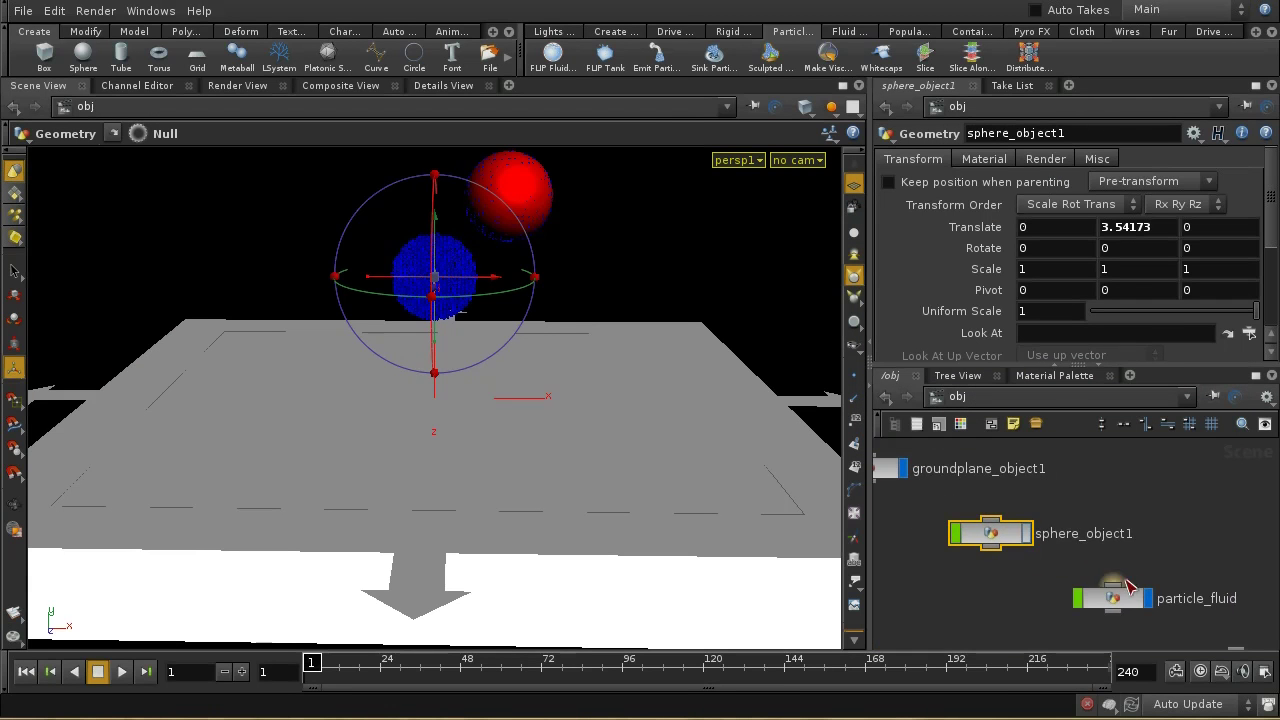
pyautogui.moveTo(1000, 600); pyautogui.dragTo(1082, 608, button='middle')
pyautogui.moveTo(985, 546); pyautogui.dragTo(1171, 629, button='middle')
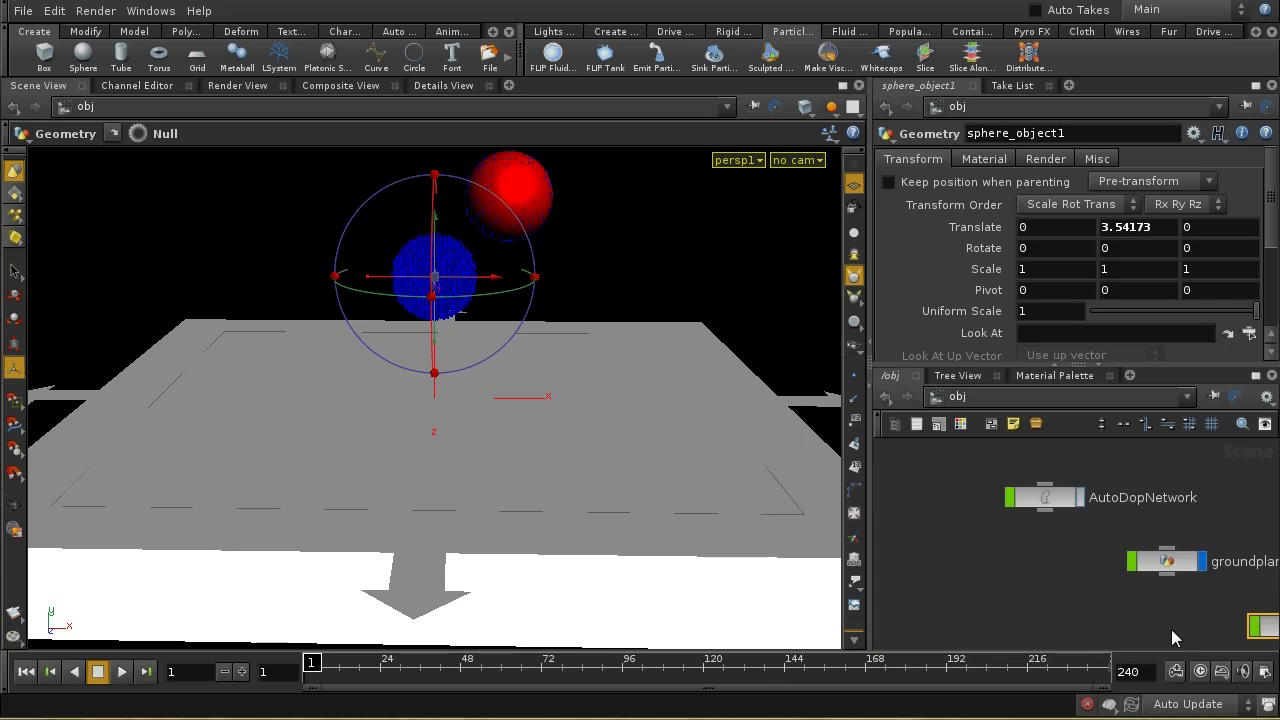
pyautogui.doubleClick(1043, 507)
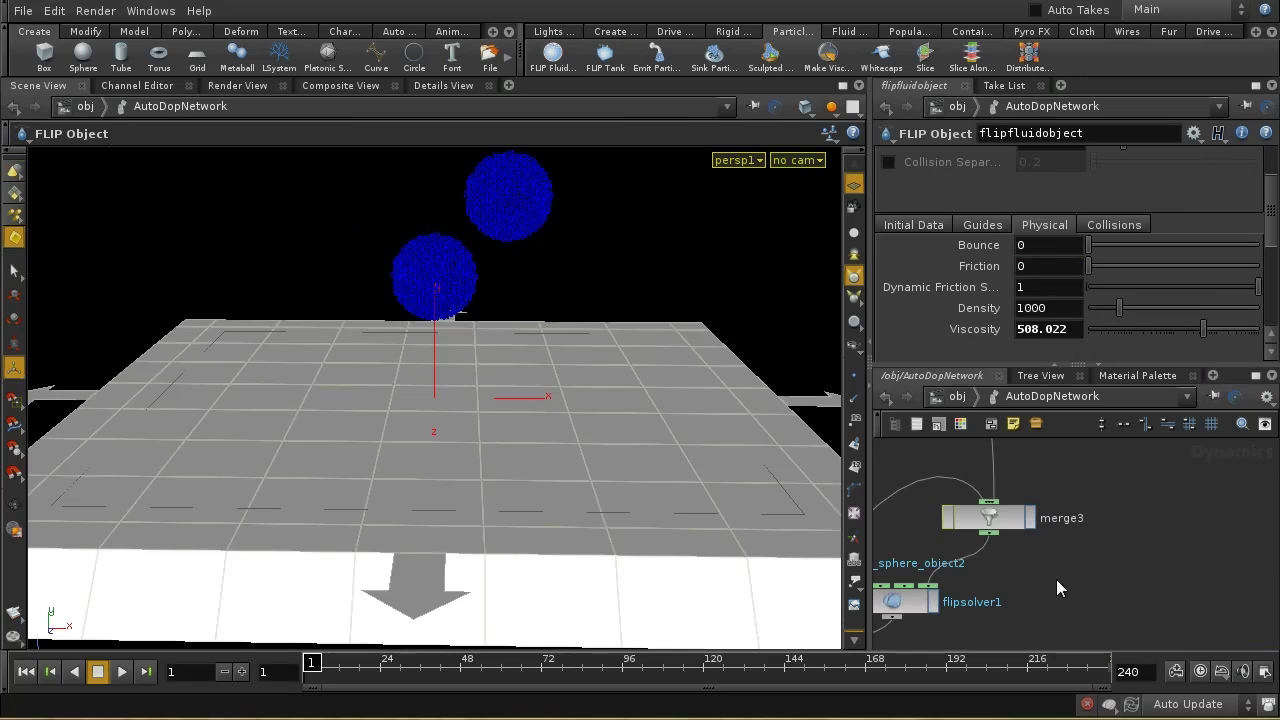
# - Set flipfluidobject's particle guide Visualization Type to None and play the simulation of the red and cyan fluids
pyautogui.moveTo(1056, 579); pyautogui.dragTo(1155, 585, button='middle')
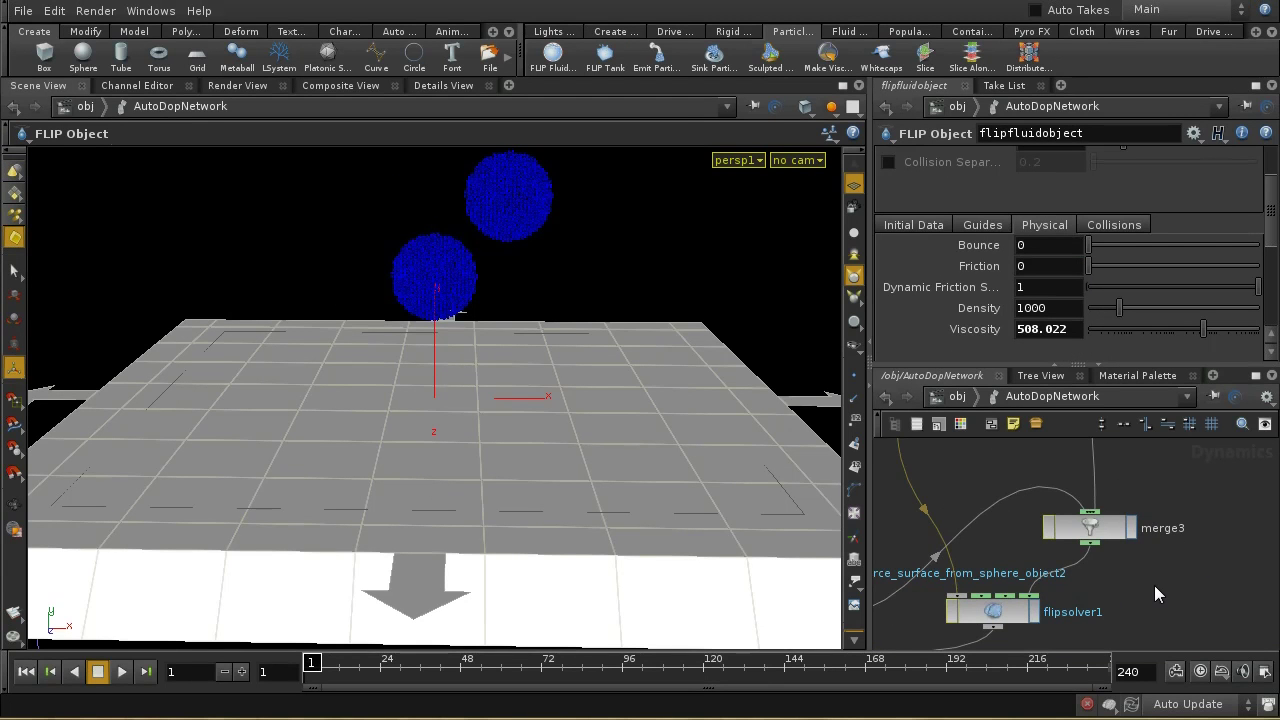
pyautogui.press('l')
pyautogui.click(1005, 568)
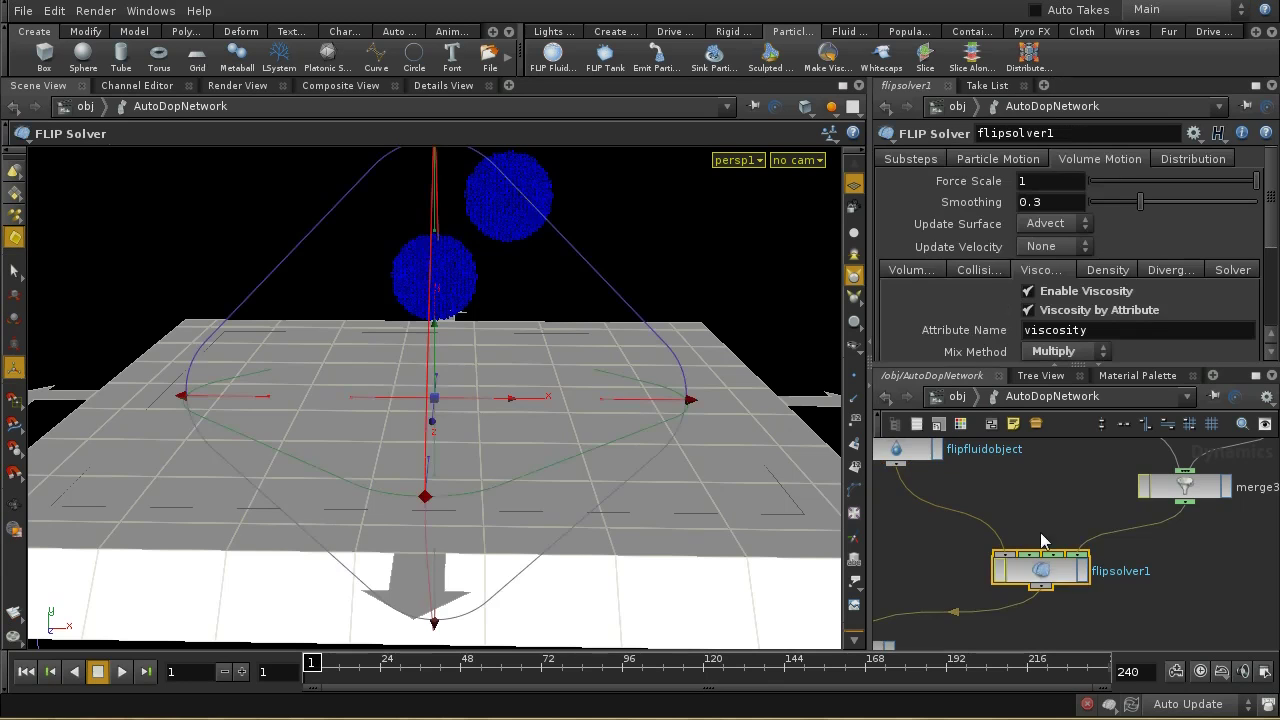
pyautogui.moveTo(1041, 541); pyautogui.dragTo(1101, 622, button='middle')
pyautogui.click(962, 531)
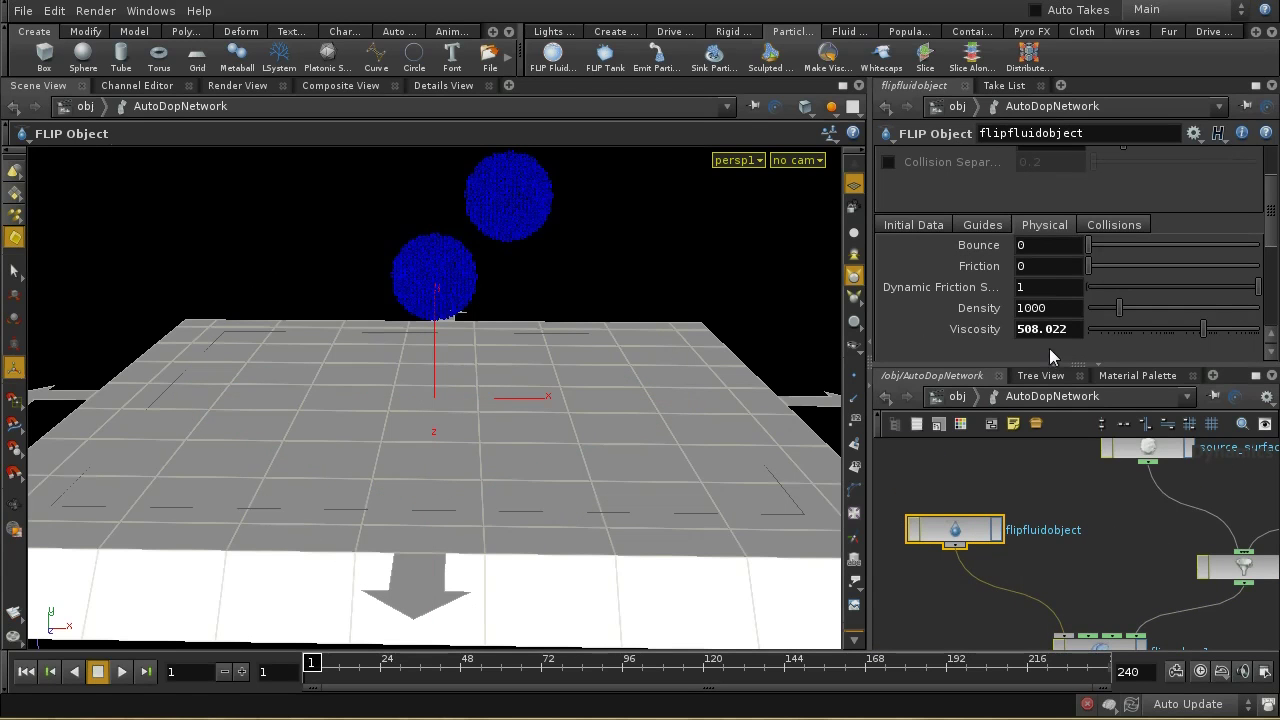
pyautogui.moveTo(1270, 214)
pyautogui.mouseDown()
pyautogui.moveTo(1272, 190)
pyautogui.moveTo(1272, 218)
pyautogui.mouseUp()
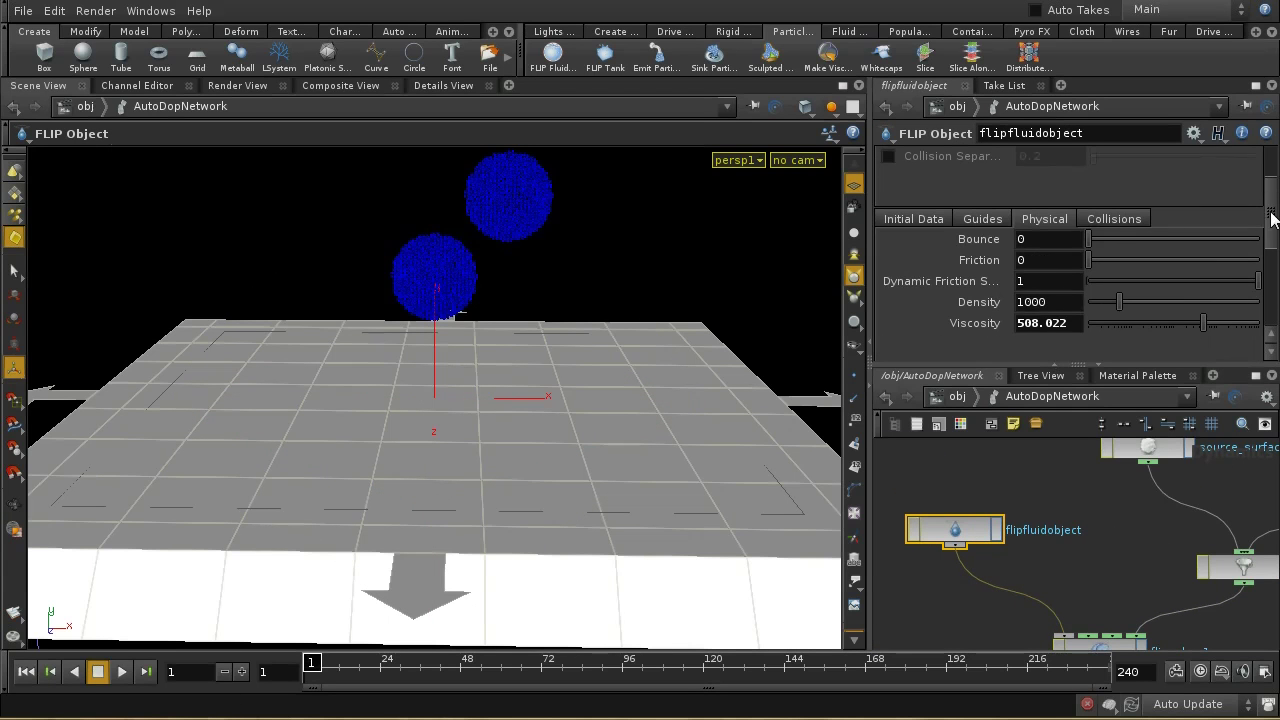
pyautogui.click(988, 218)
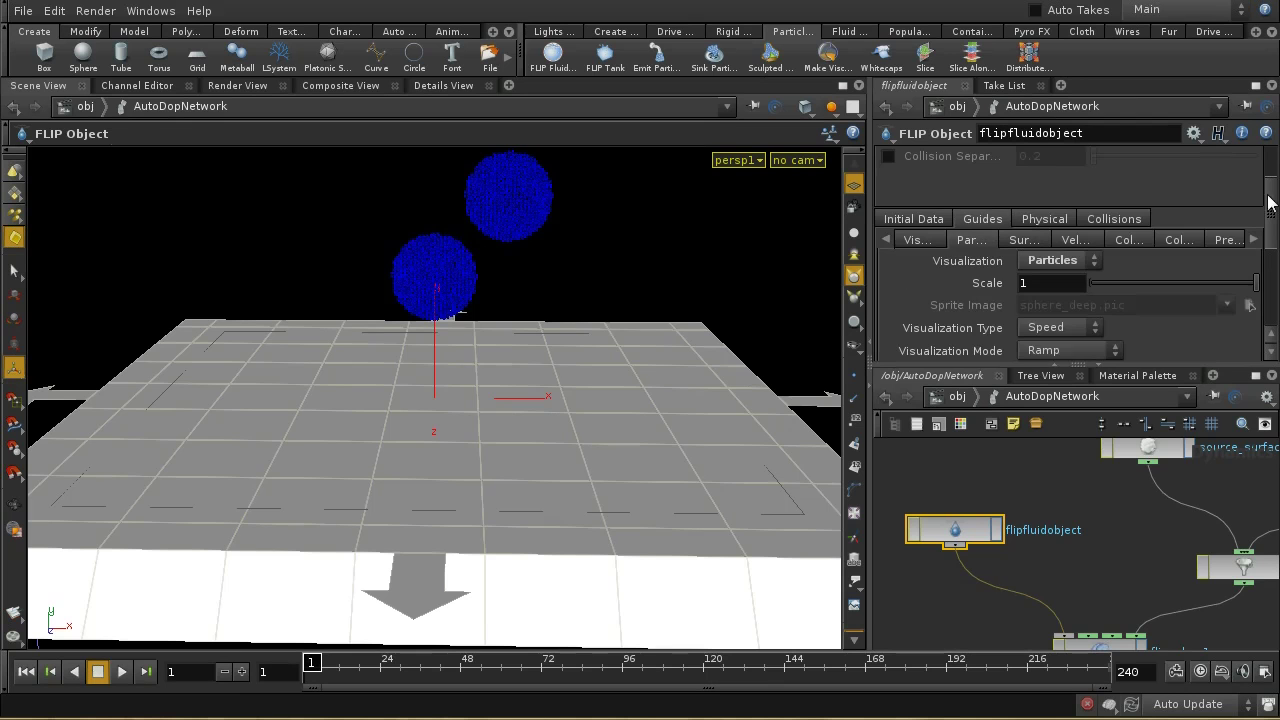
pyautogui.moveTo(1272, 196); pyautogui.dragTo(1270, 230)
pyautogui.click(1055, 243)
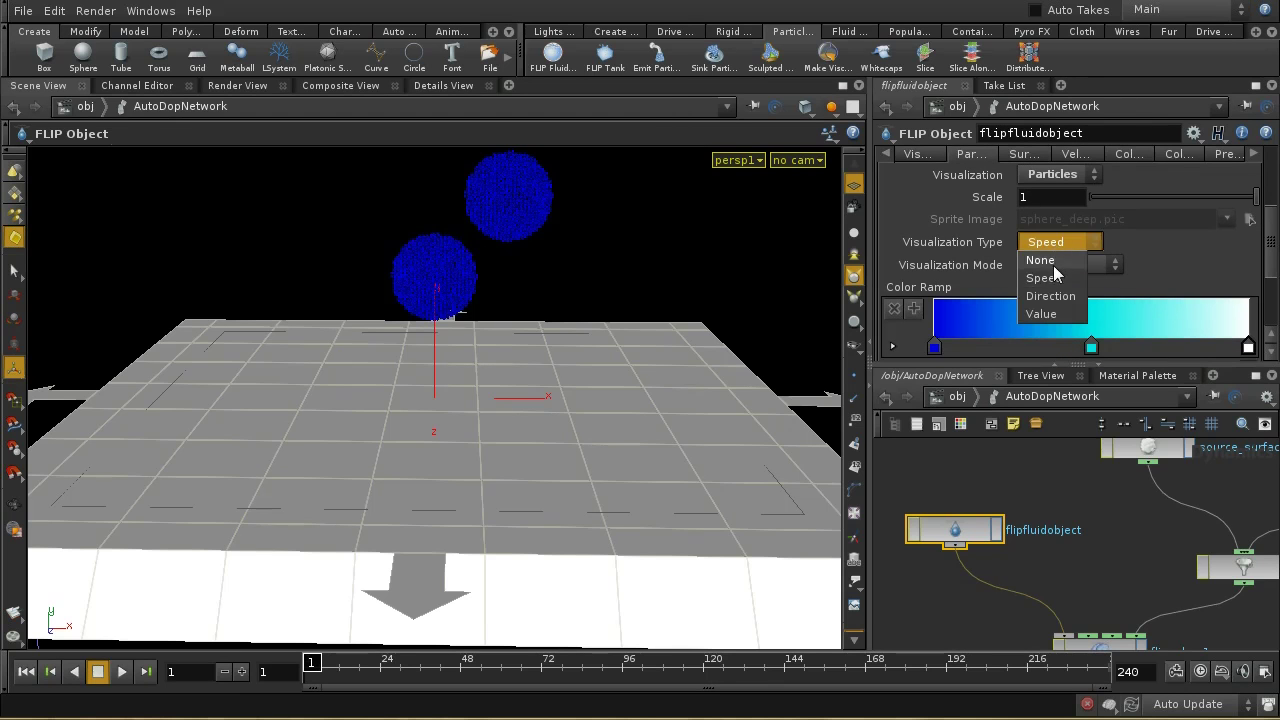
pyautogui.click(1053, 264)
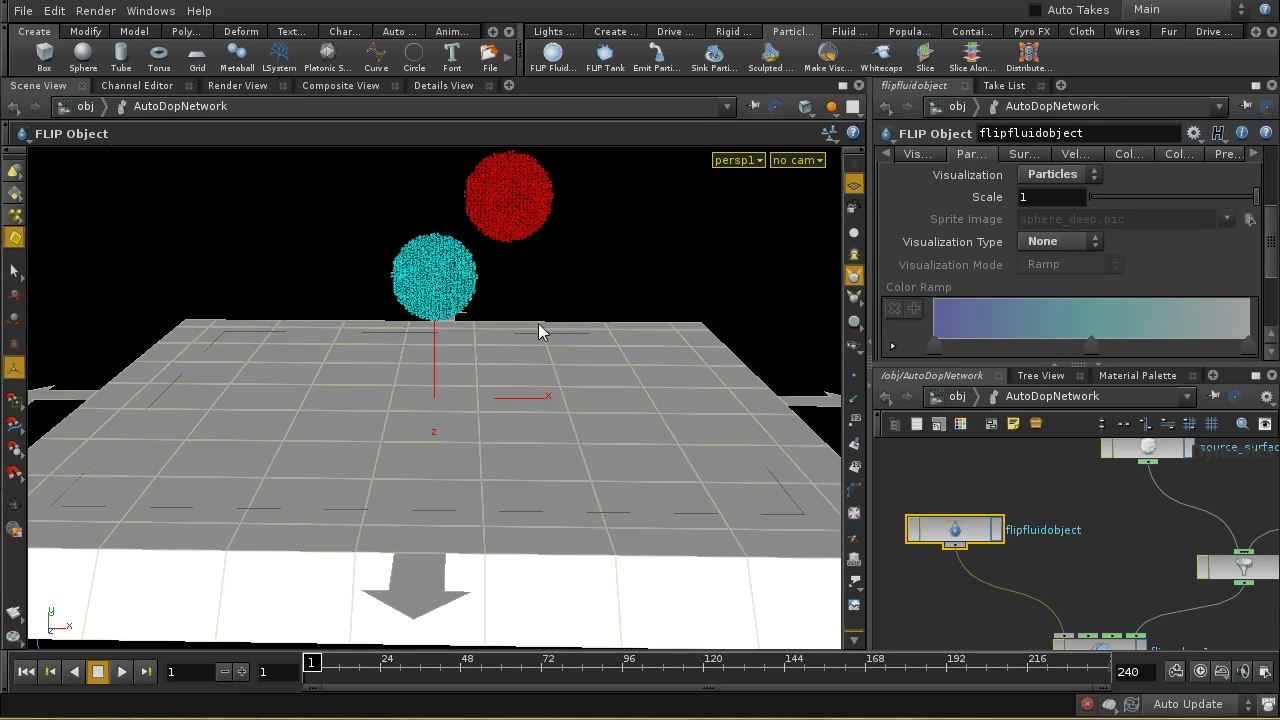
pyautogui.click(112, 674)
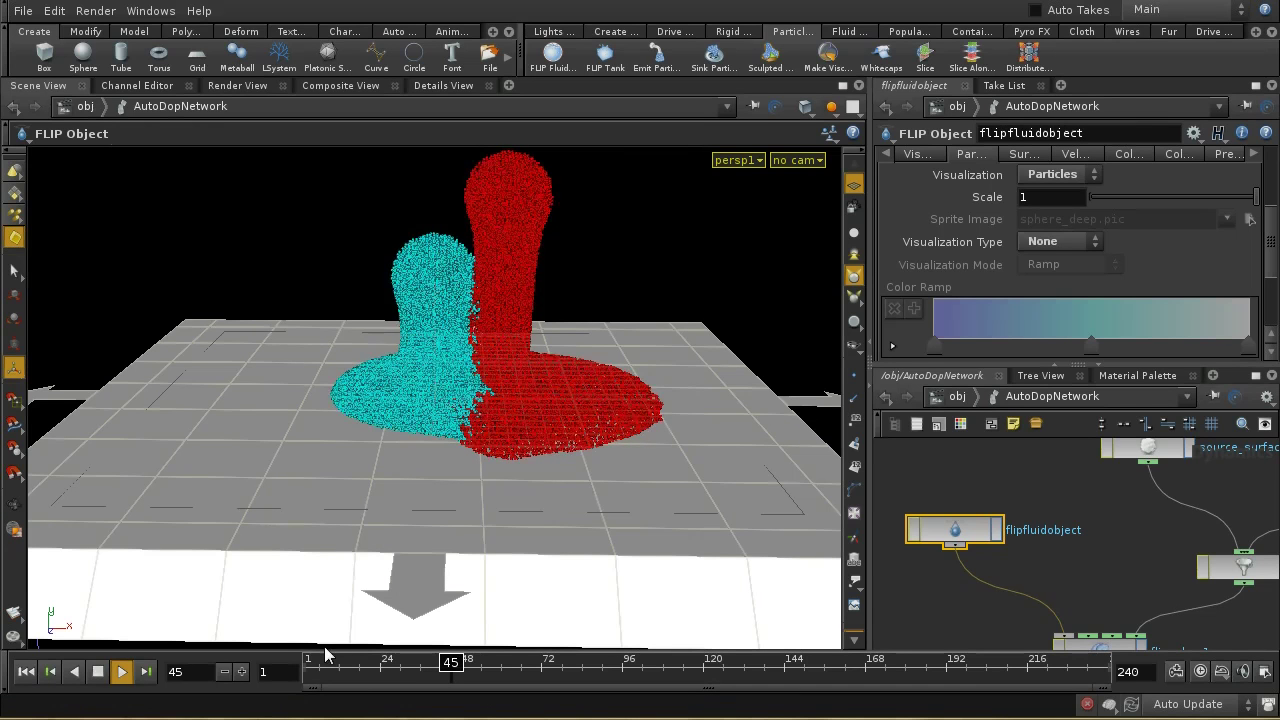
pyautogui.click(98, 672)
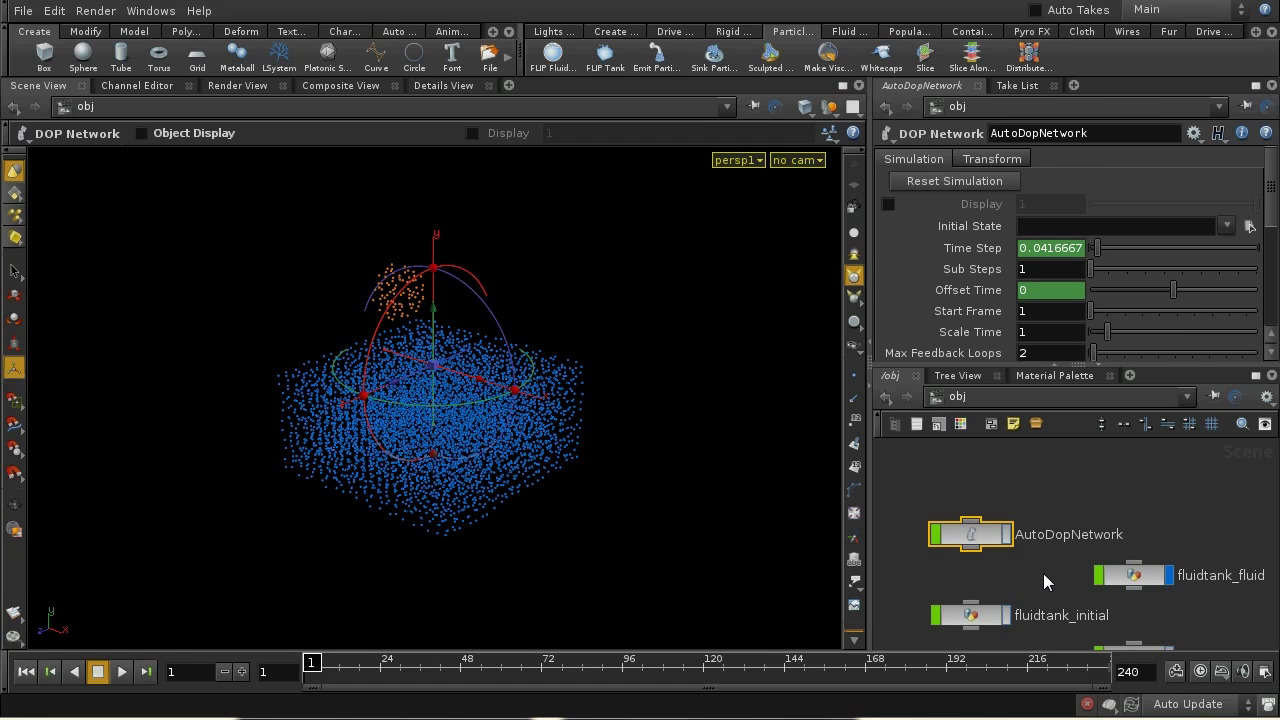
# - In the fluid tank scene, go into AutoDopNetwork and examine flipsolver1's Density by Attribute settings under Volume Motion
pyautogui.moveTo(1043, 573); pyautogui.dragTo(1040, 562, button='middle')
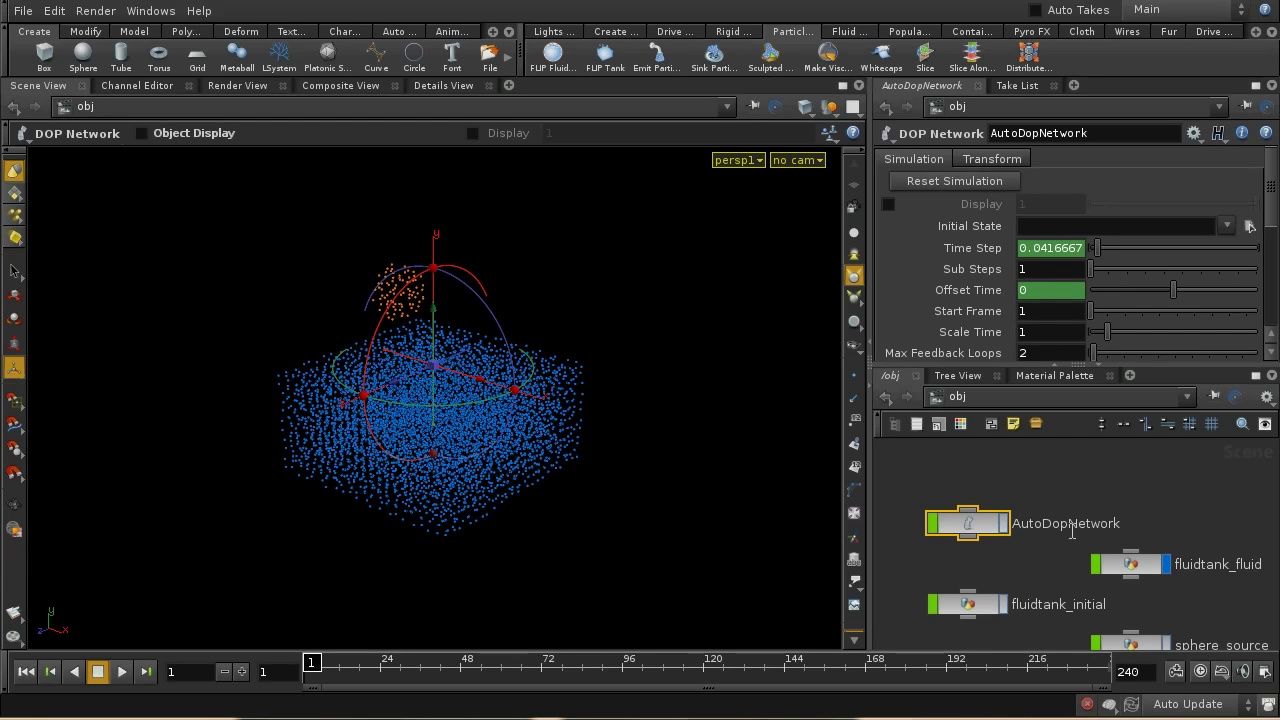
pyautogui.doubleClick(965, 524)
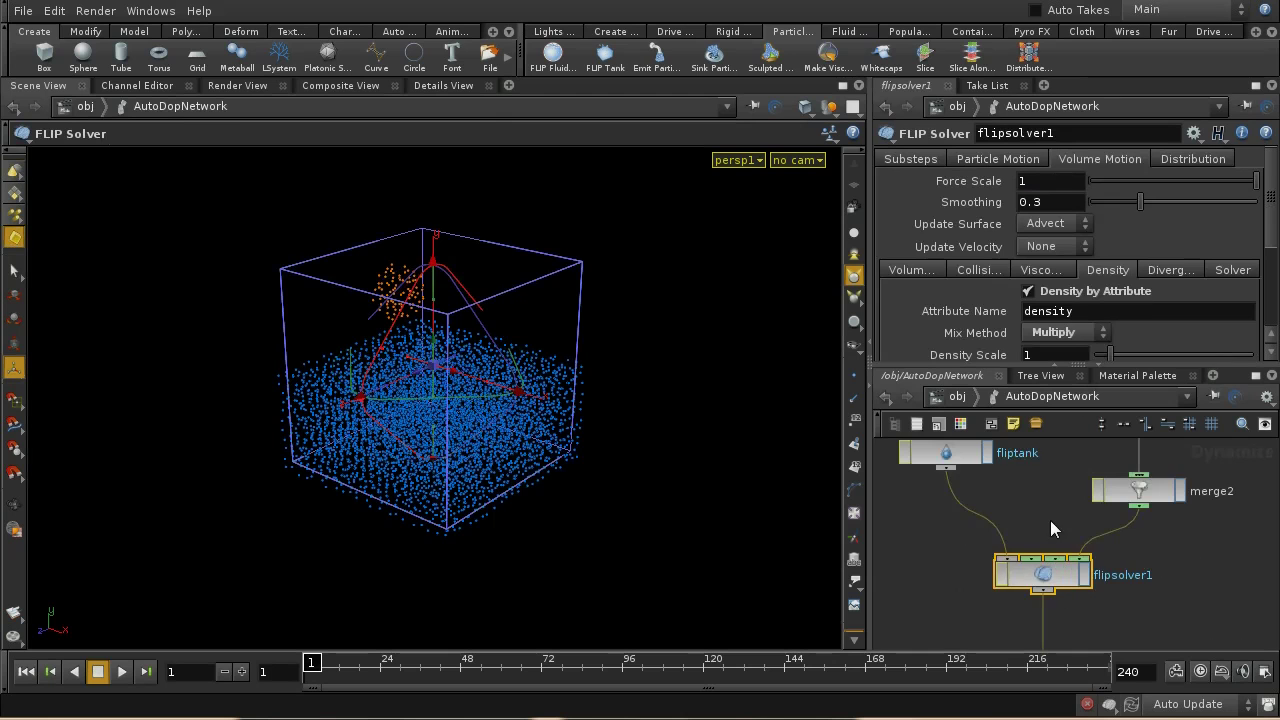
pyautogui.scroll(2, 1040, 518)
pyautogui.moveTo(1135, 607); pyautogui.dragTo(1157, 545, button='middle')
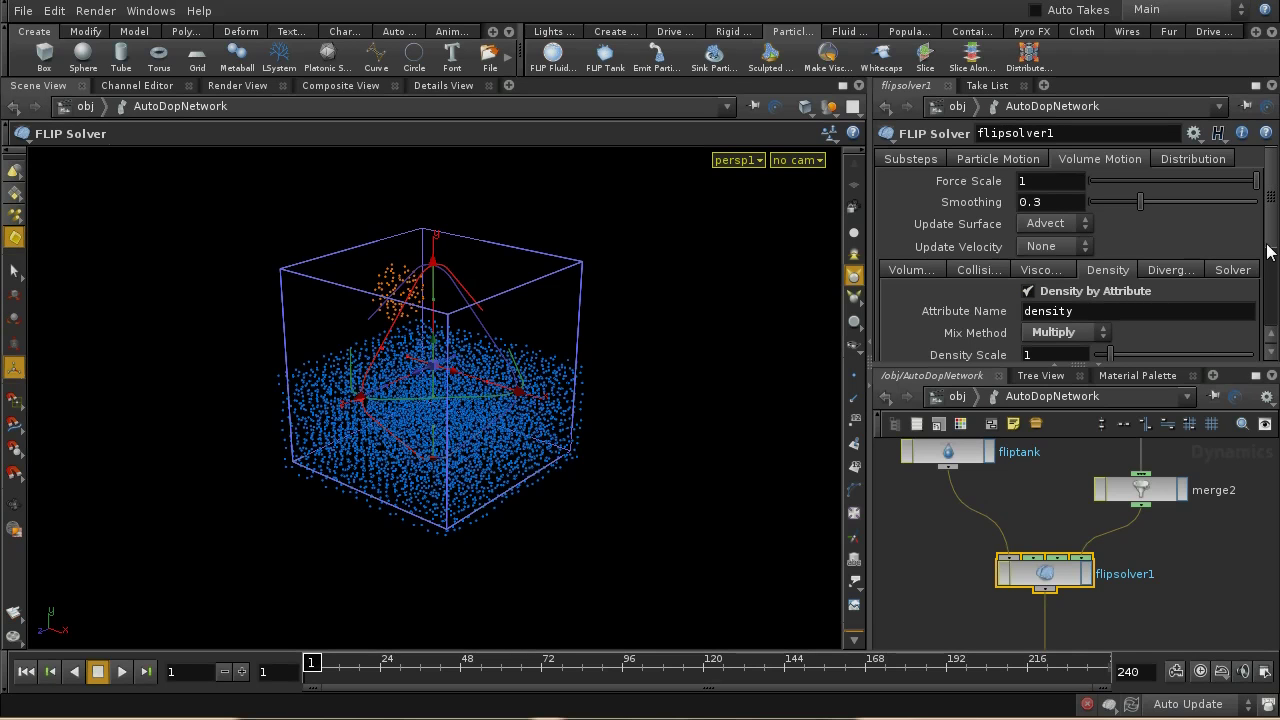
pyautogui.scroll(-3, 1135, 285)
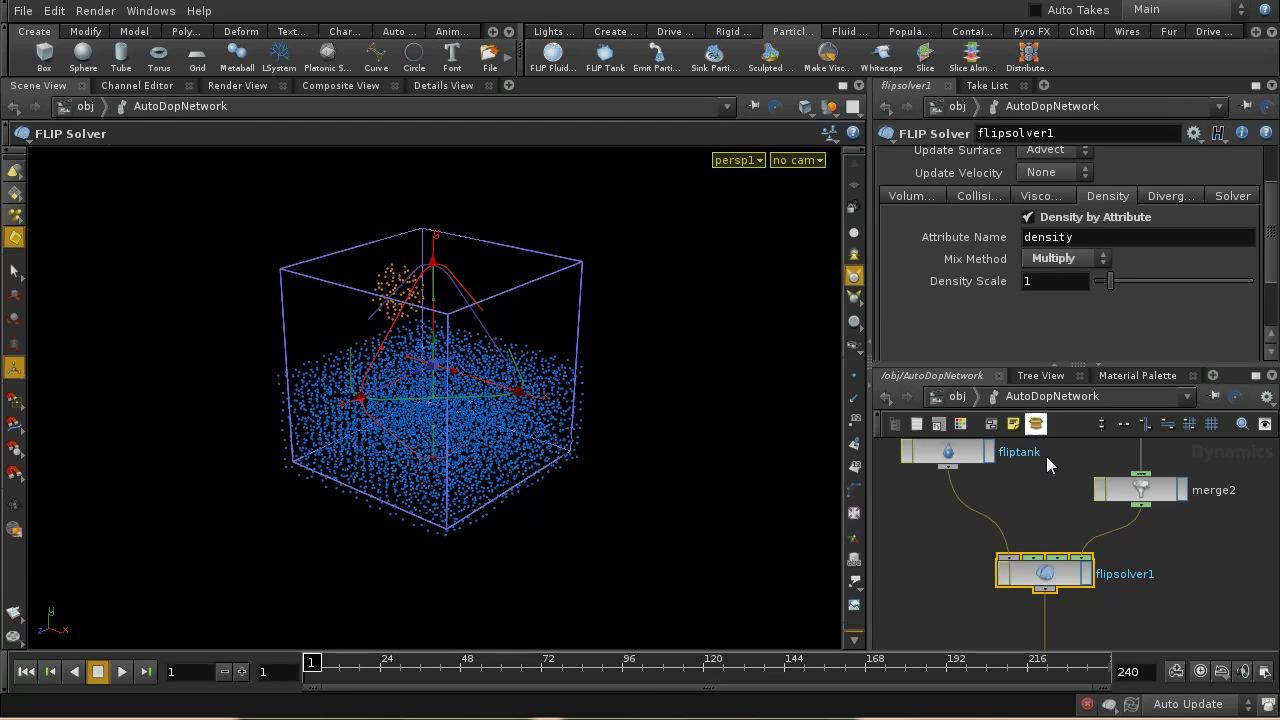
pyautogui.moveTo(1049, 491); pyautogui.dragTo(1050, 525, button='middle')
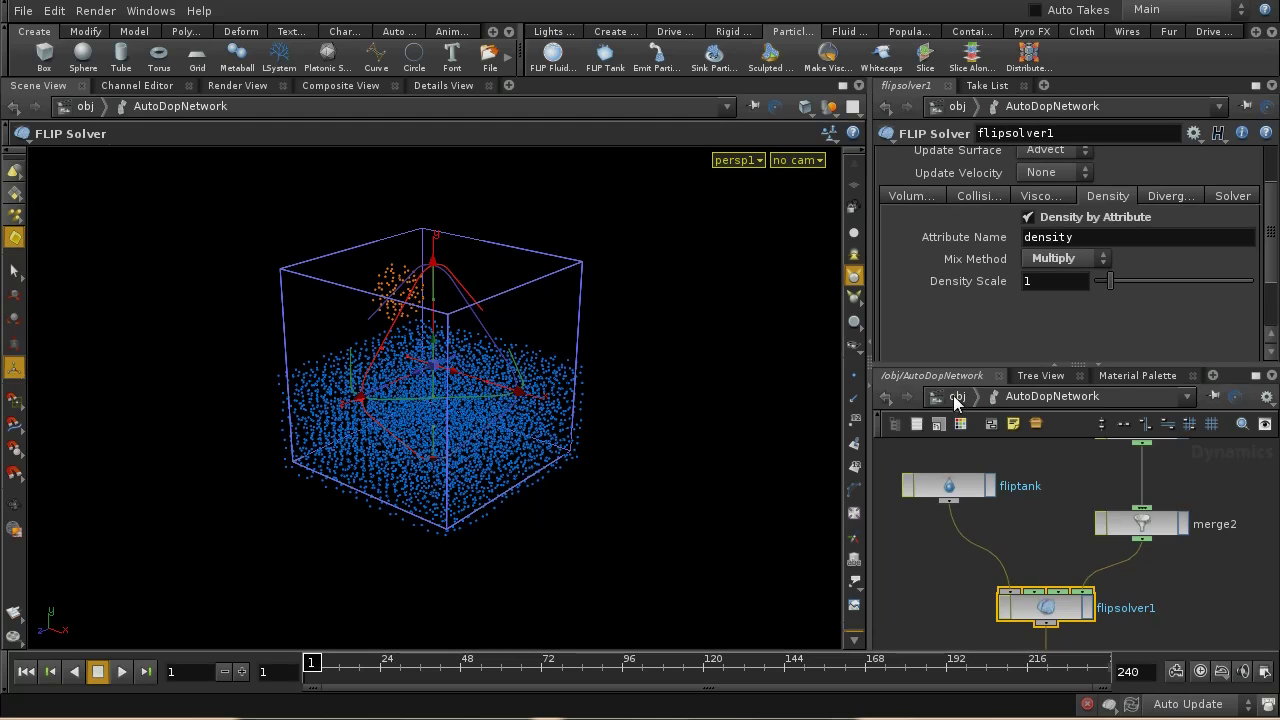
# - Go into fluidtank_initial to check the fluidtank node's density attribute and return to the object level
pyautogui.click(955, 397)
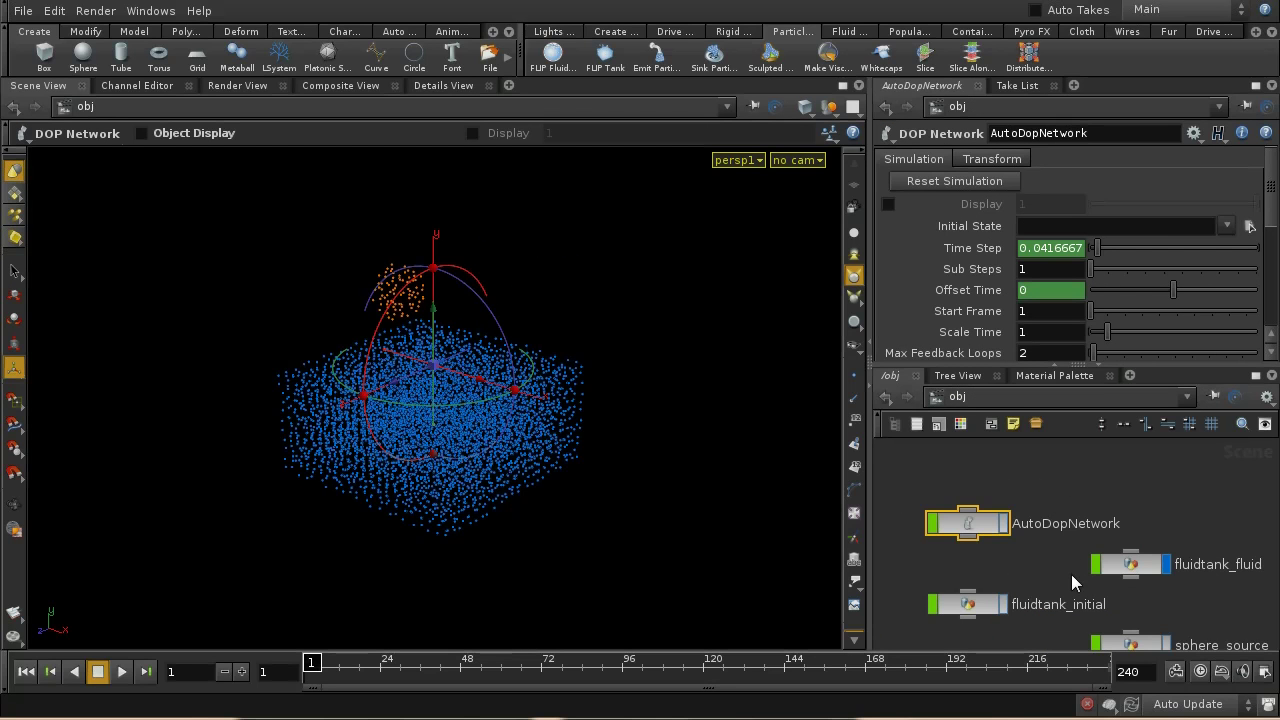
pyautogui.moveTo(1071, 574); pyautogui.dragTo(1080, 545, button='middle')
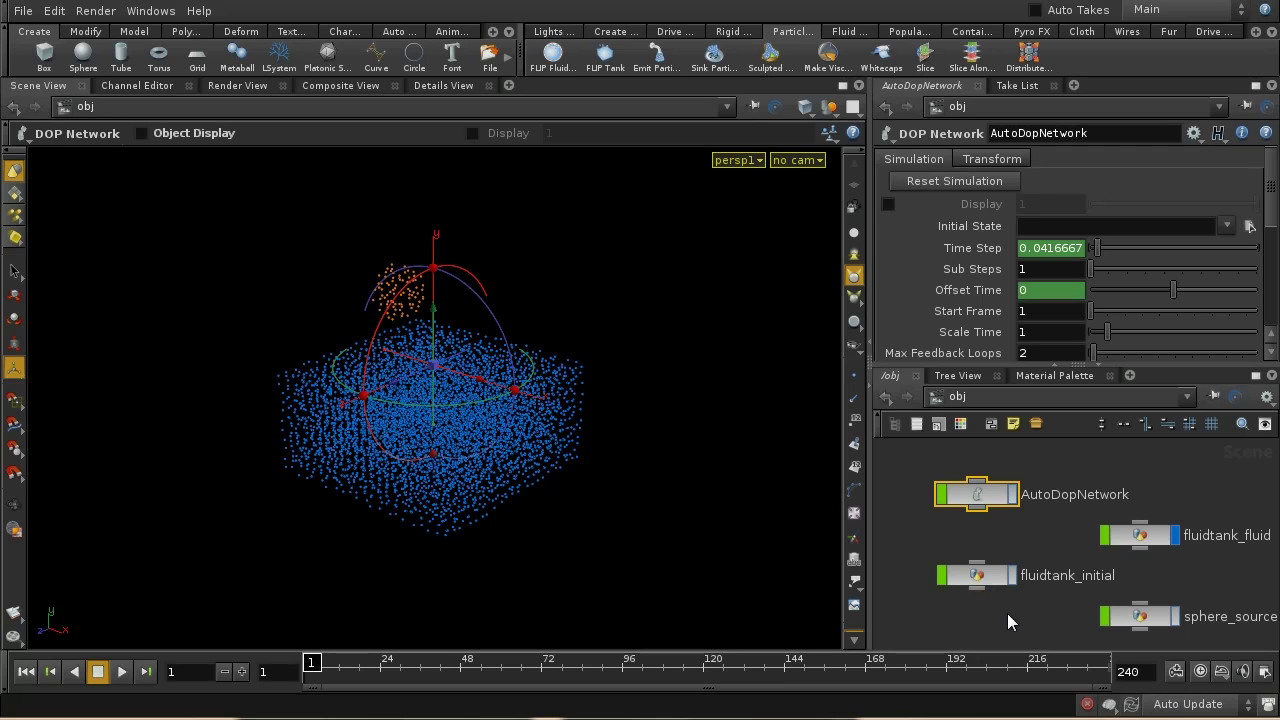
pyautogui.doubleClick(968, 579)
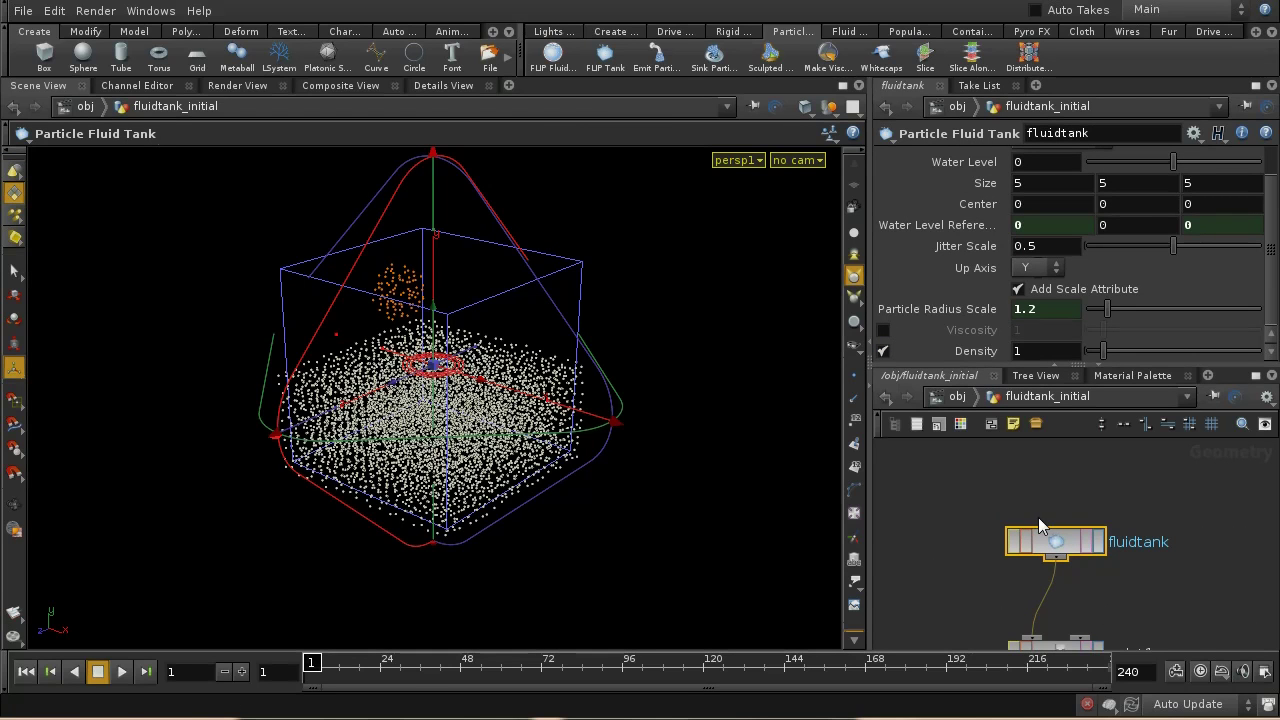
pyautogui.click(957, 397)
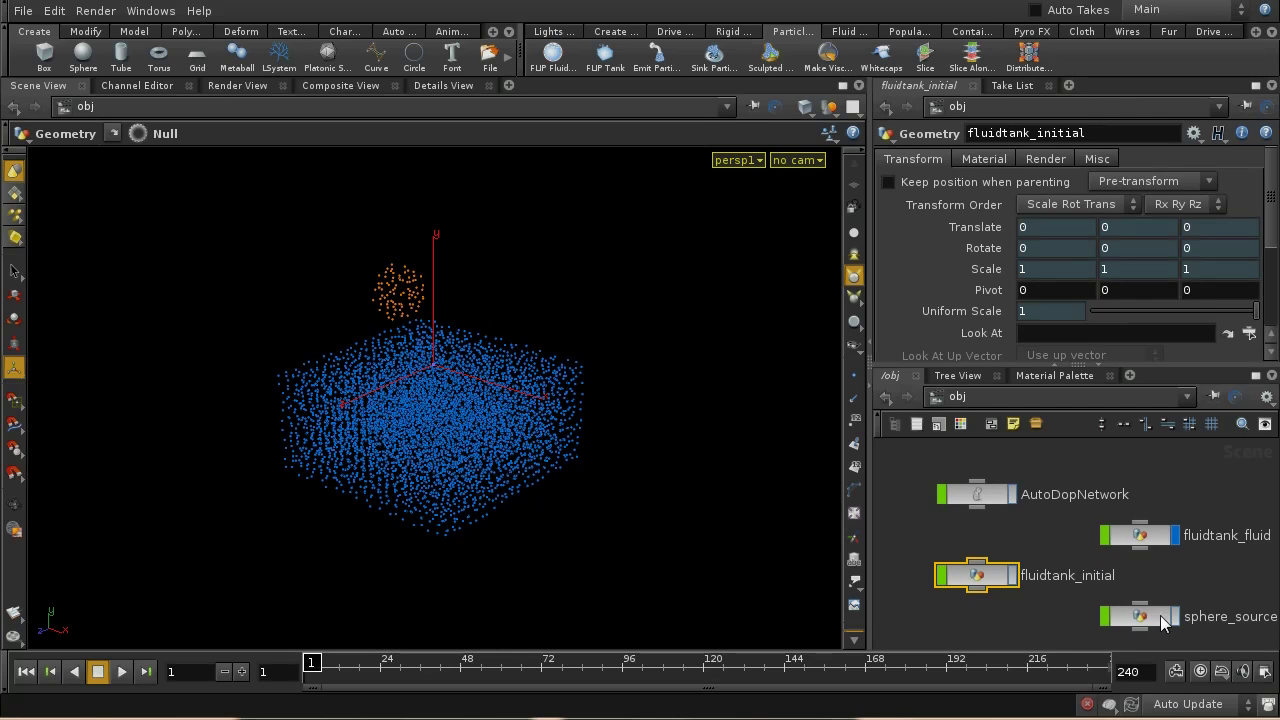
# - Go into sphere_source, check create_surface_volume's particle density attribute, and briefly play the simulation before rewinding to frame 1
pyautogui.doubleClick(1074, 561)
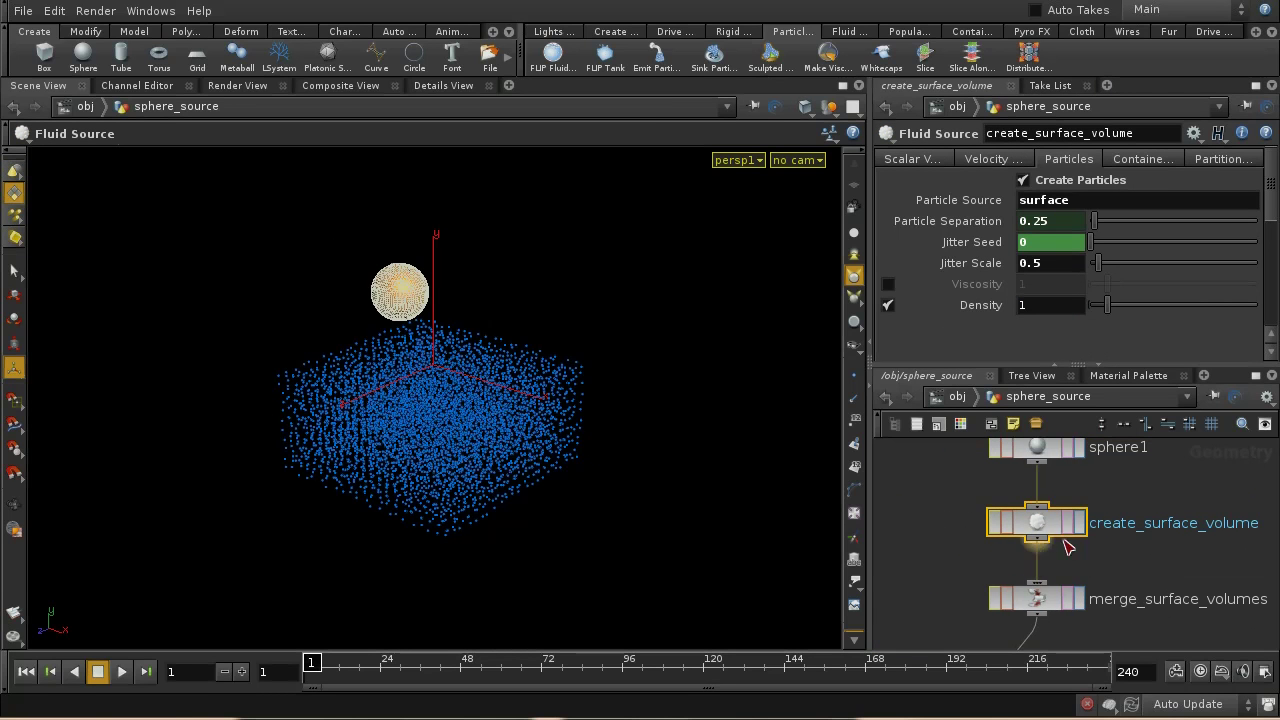
pyautogui.moveTo(1152, 560); pyautogui.dragTo(1146, 537, button='middle')
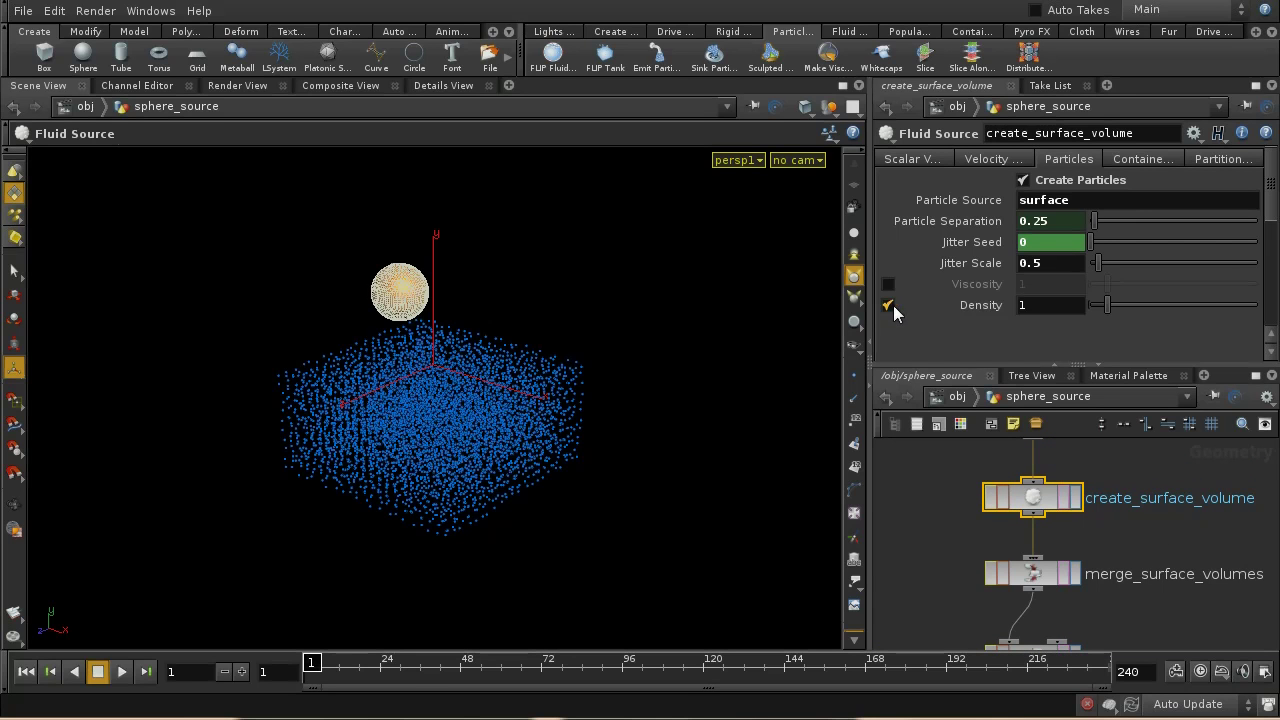
pyautogui.click(121, 672)
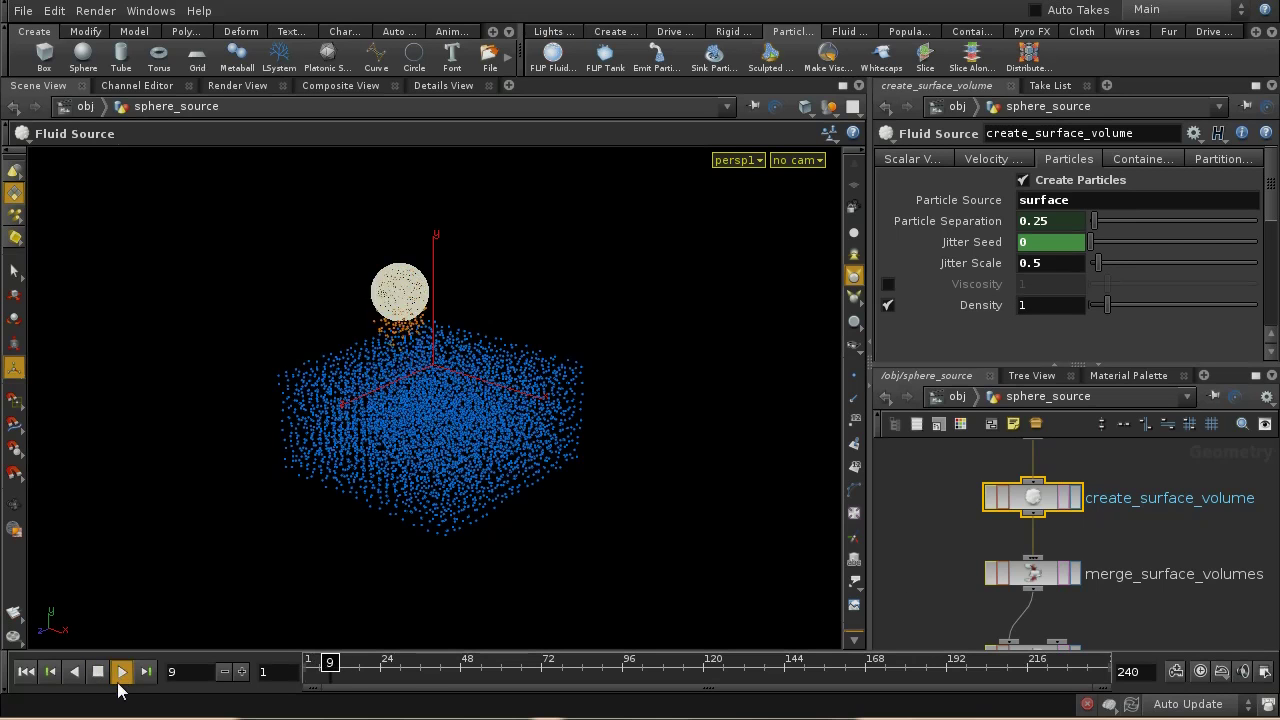
pyautogui.click(98, 672)
pyautogui.click(26, 672)
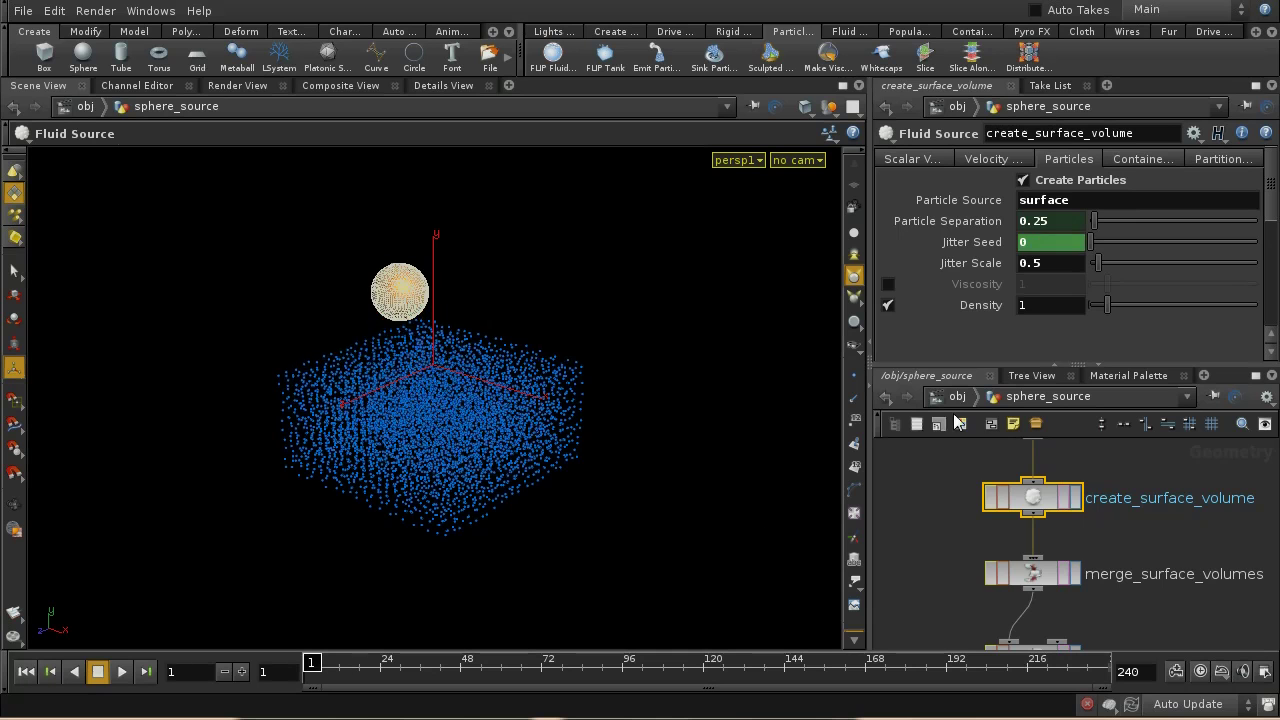
# - Go back into AutoDopNetwork, play the simulation with the Main take's densities, and rewind to frame 1
pyautogui.click(955, 397)
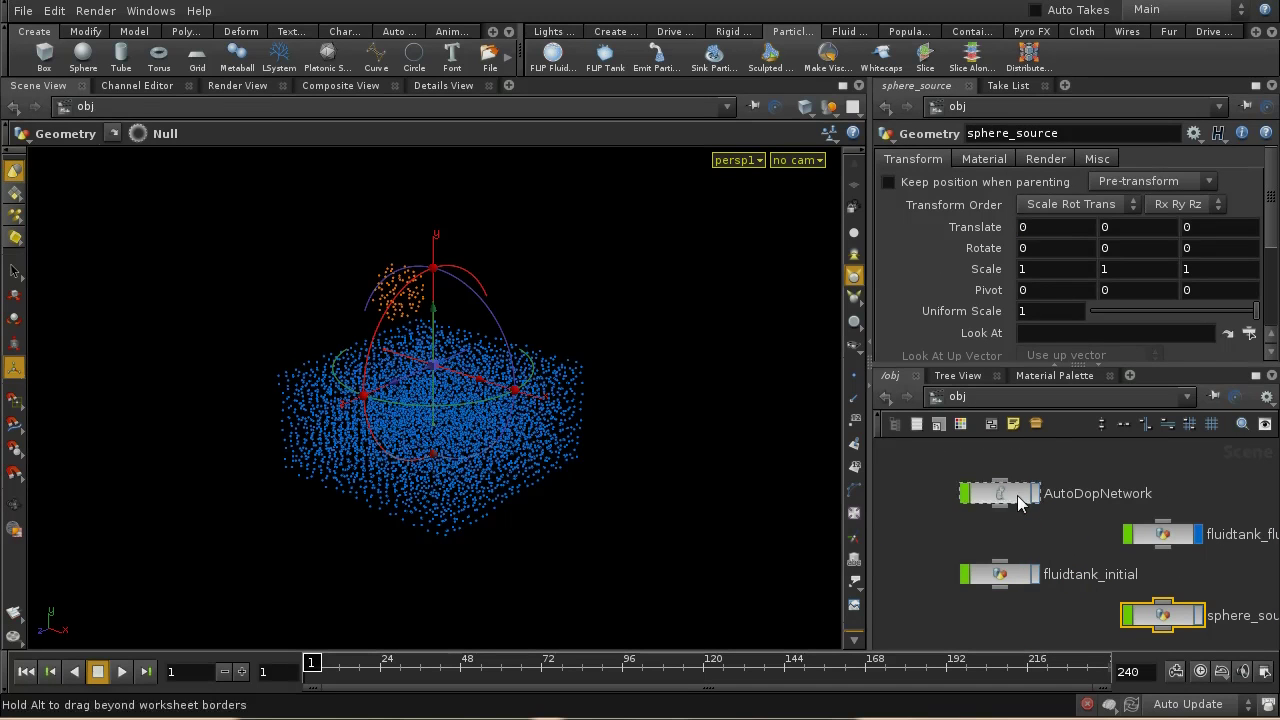
pyautogui.doubleClick(1003, 496)
pyautogui.click(122, 672)
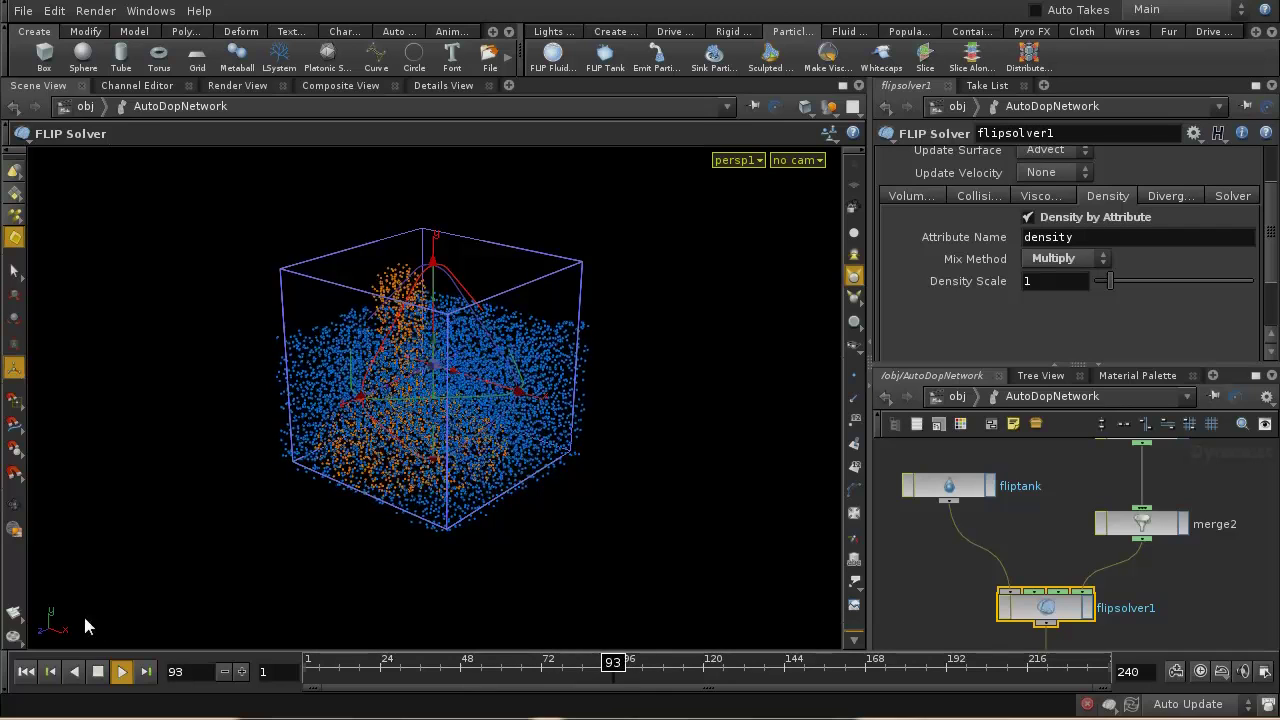
pyautogui.click(25, 672)
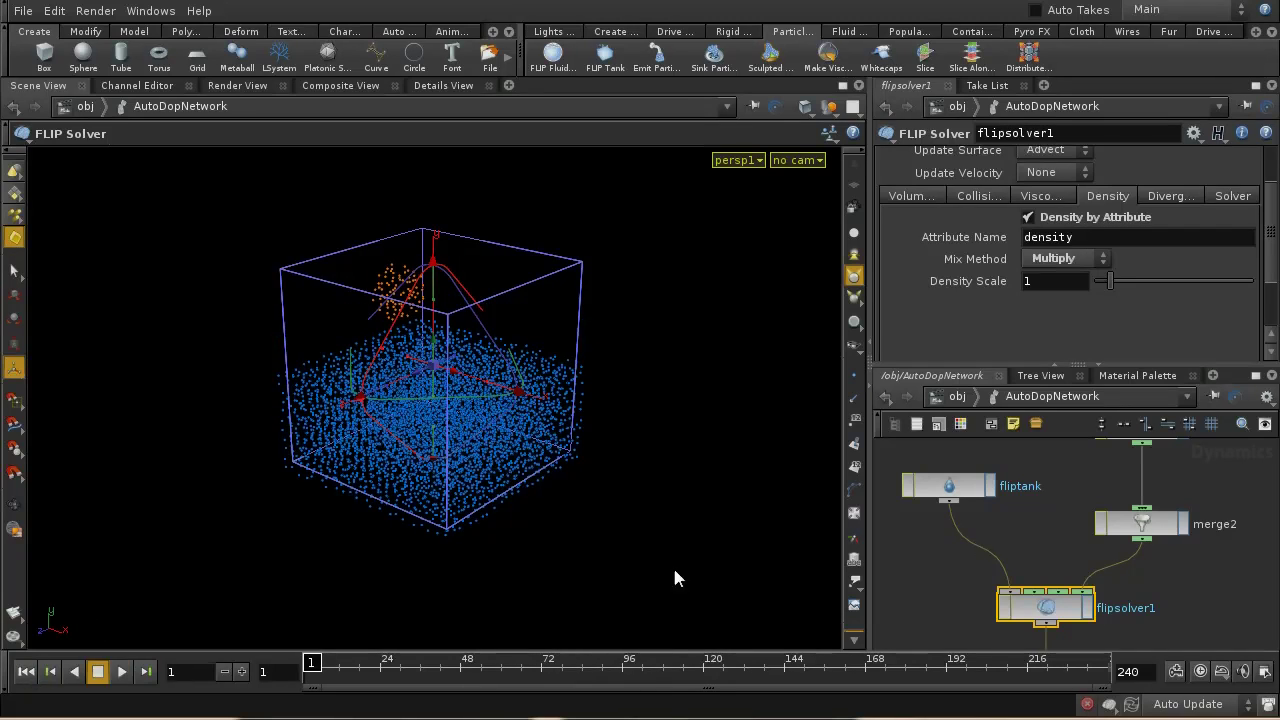
# - Switch the scene from the Main take to the lighter take
pyautogui.scroll(1, 1064, 517)
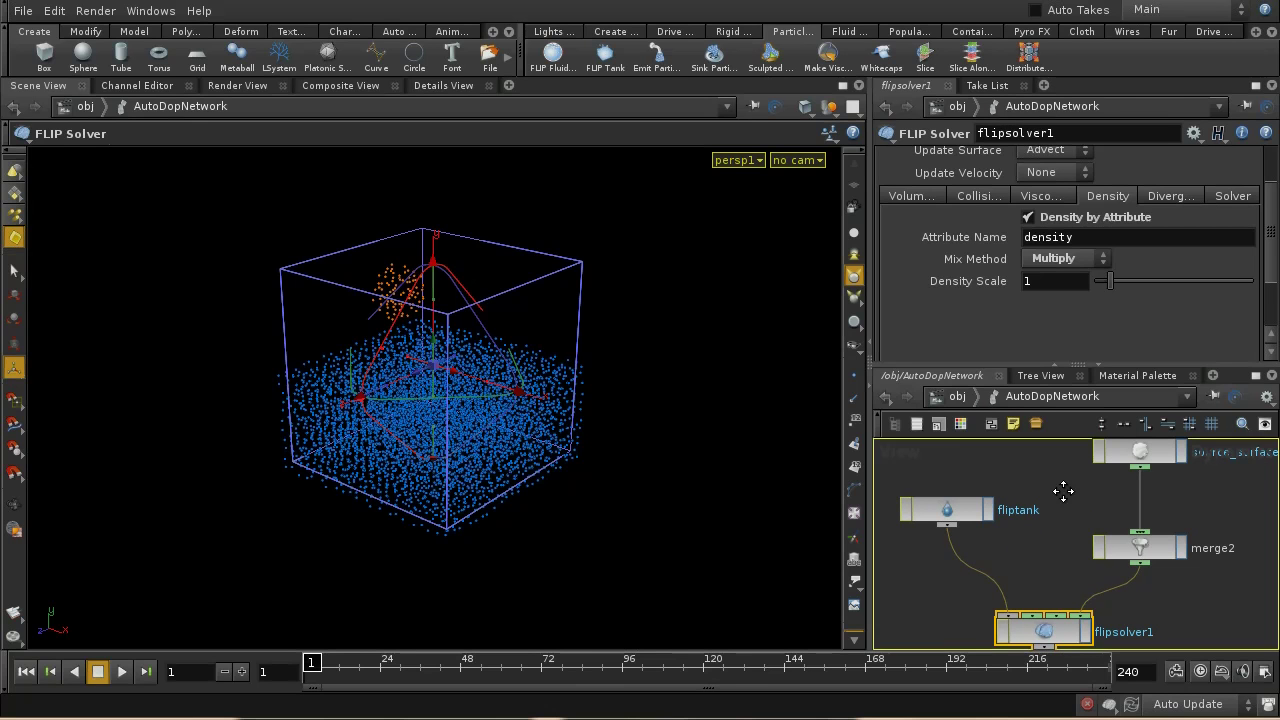
pyautogui.moveTo(1064, 510); pyautogui.dragTo(1079, 505, button='middle')
pyautogui.click(1190, 8)
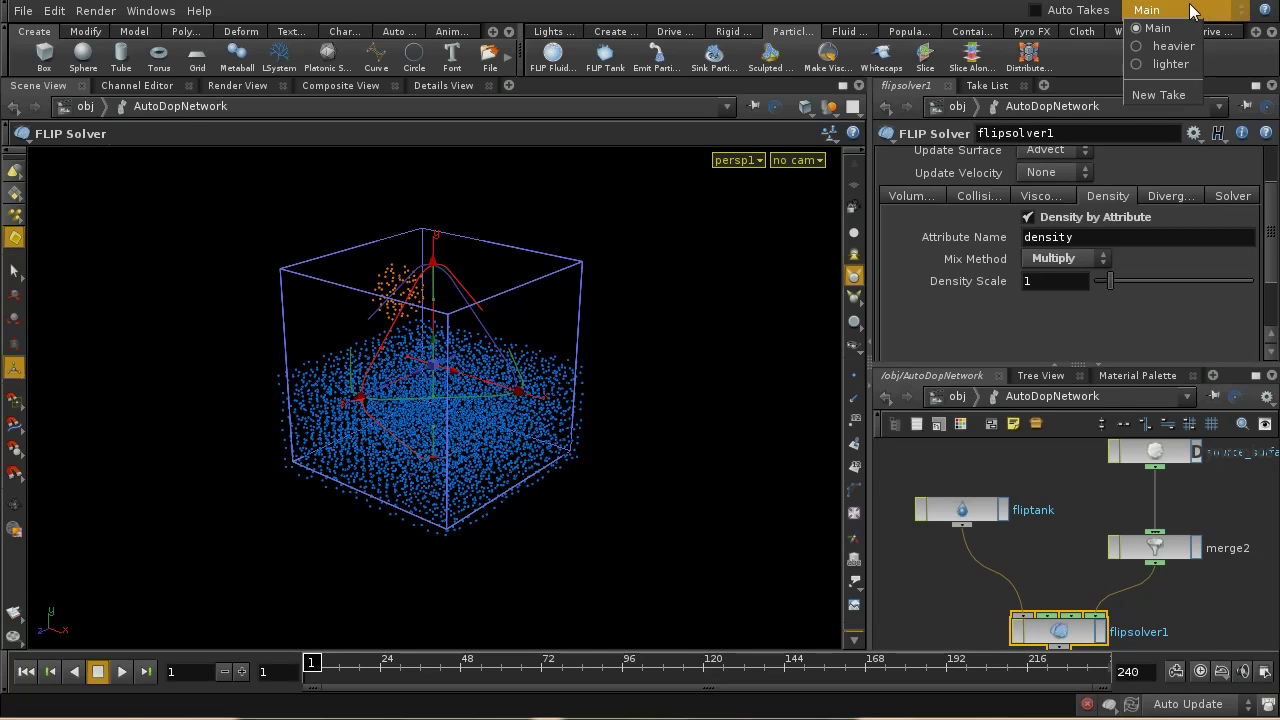
pyautogui.click(1139, 64)
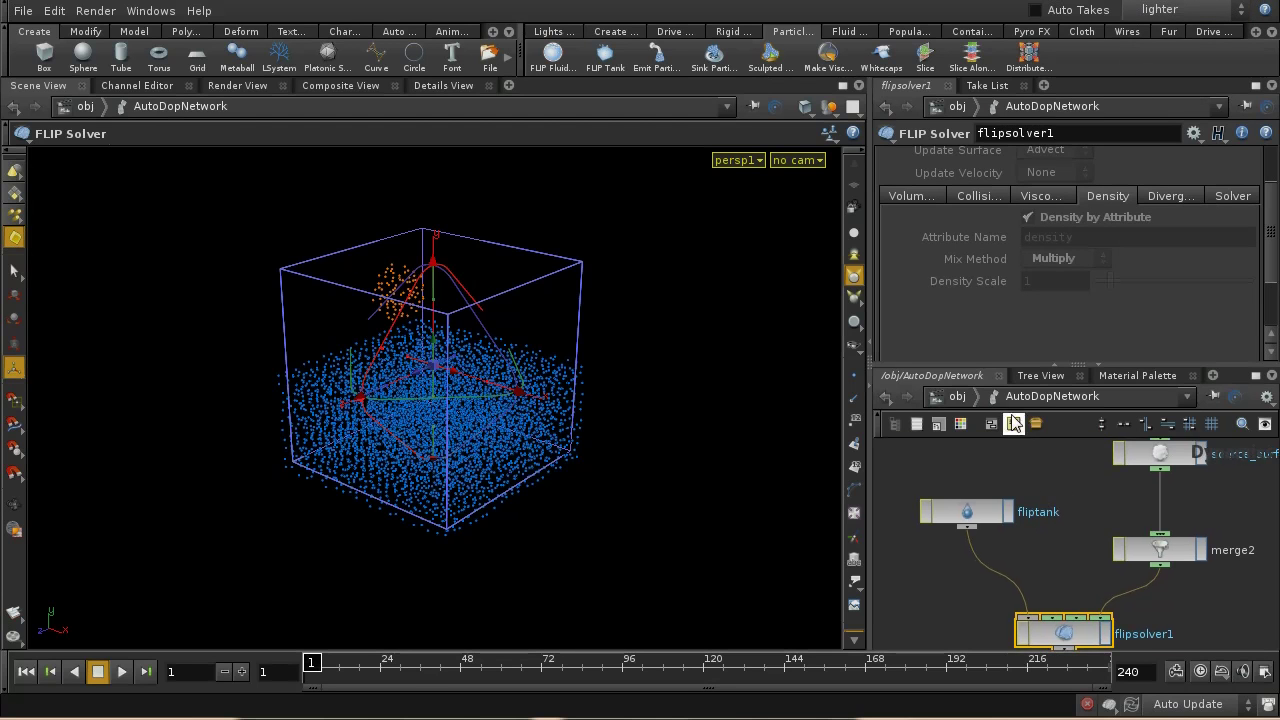
# - Inspect the lighter take's density on sphere_source's create_surface_volume node and go back into AutoDopNetwork
pyautogui.click(946, 400)
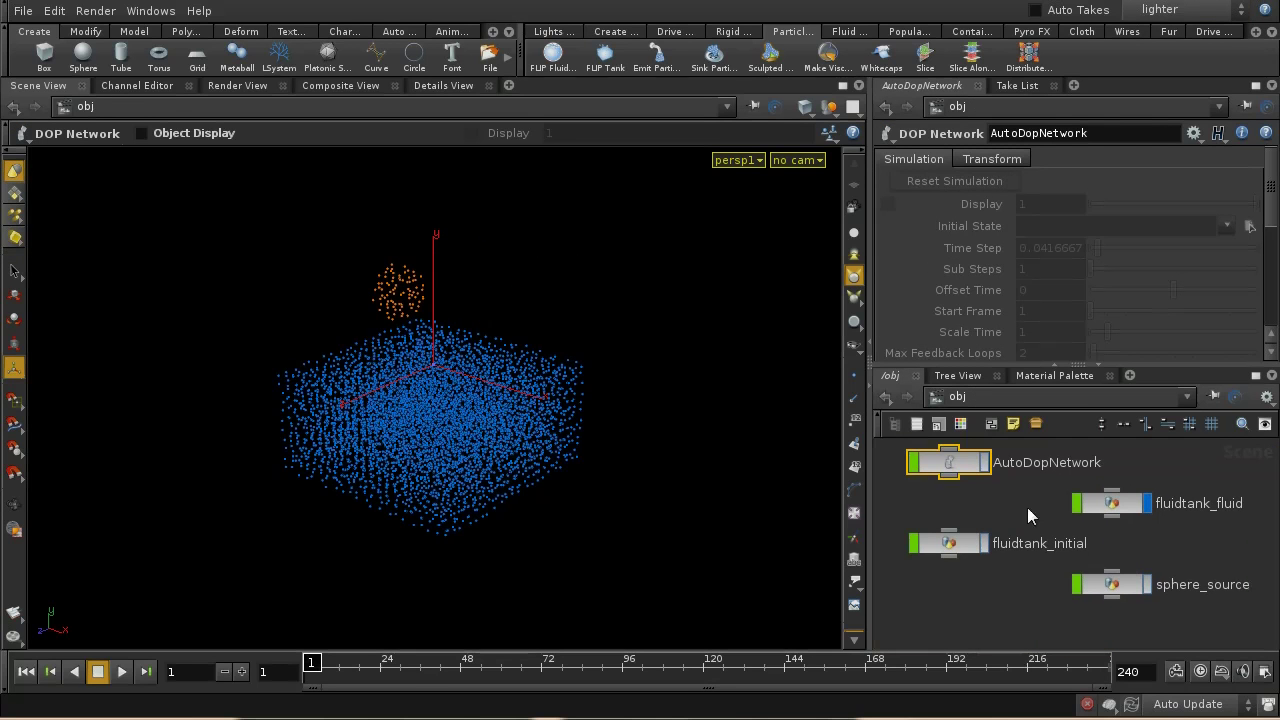
pyautogui.doubleClick(1100, 578)
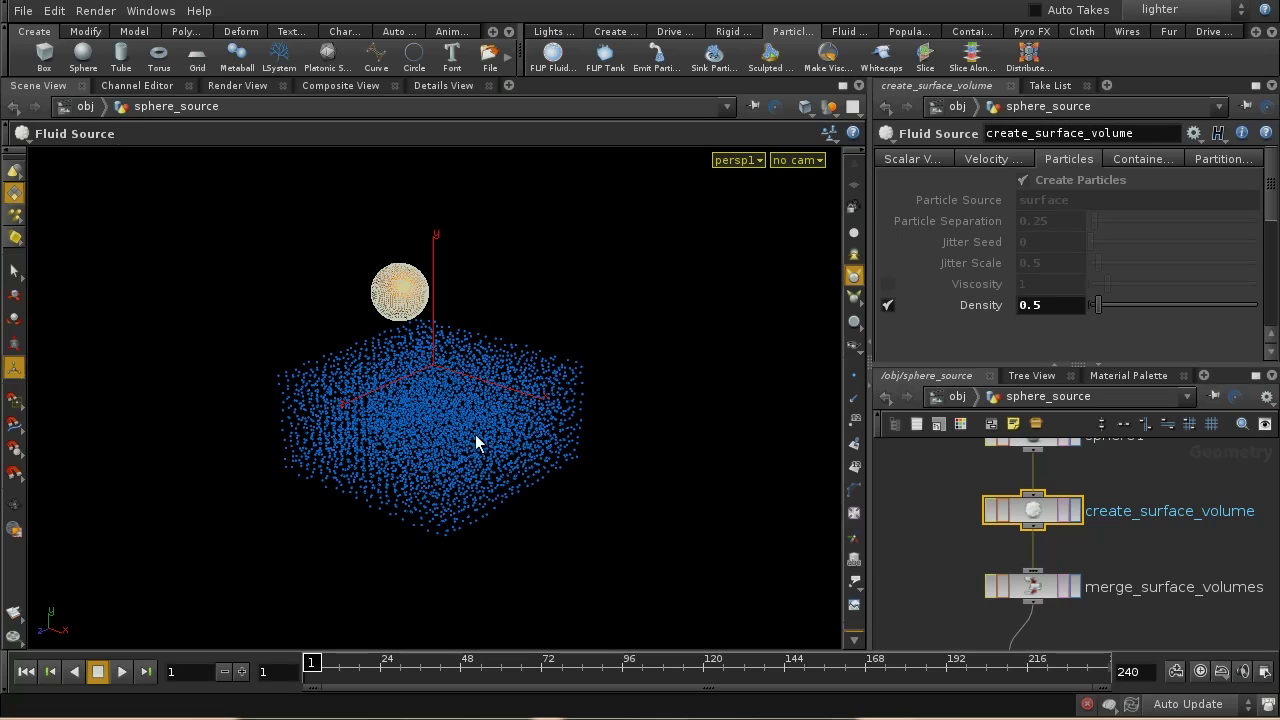
pyautogui.click(948, 397)
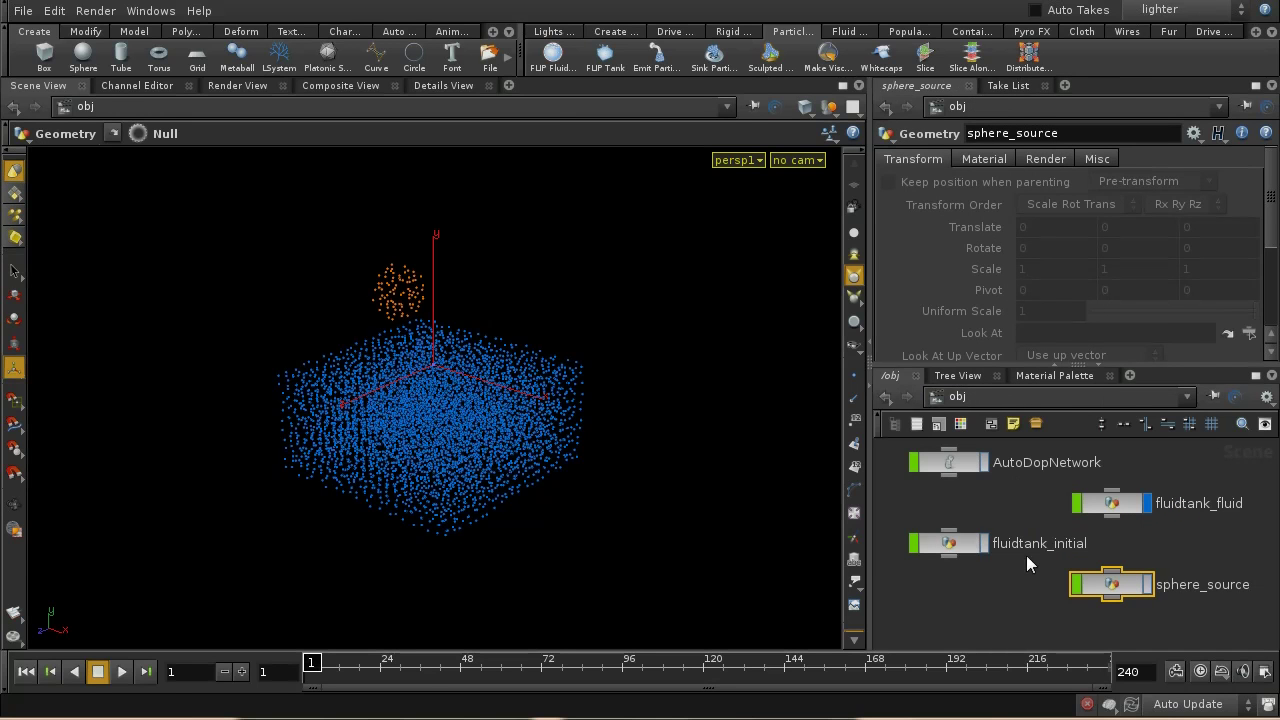
pyautogui.doubleClick(954, 460)
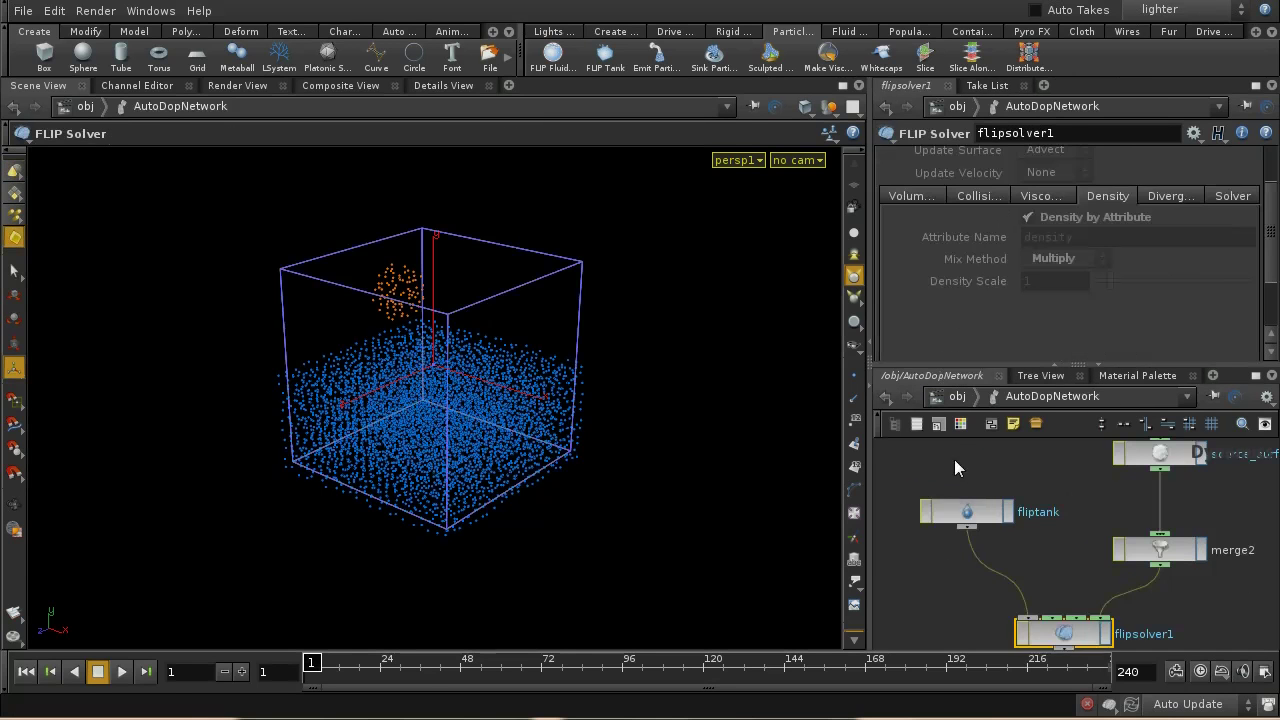
# - Play the lighter take's simulation to about frame 133, stop it, and rewind to frame 1
pyautogui.click(121, 671)
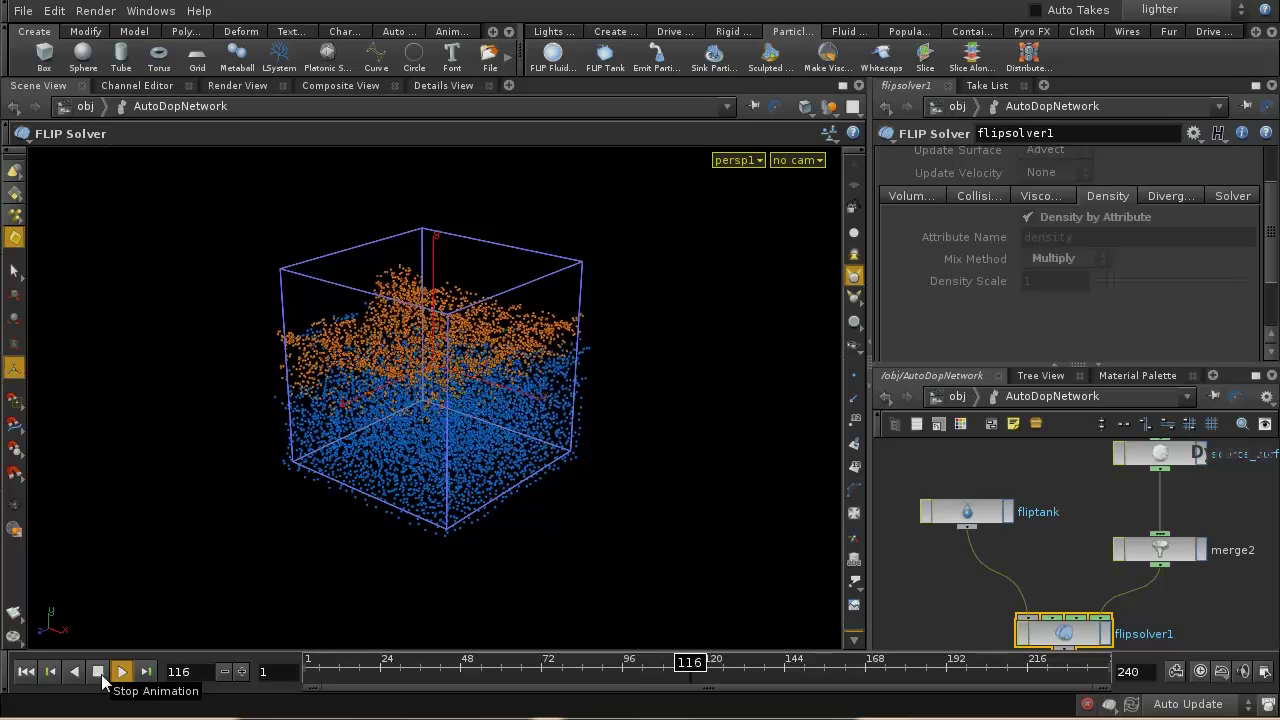
pyautogui.click(98, 672)
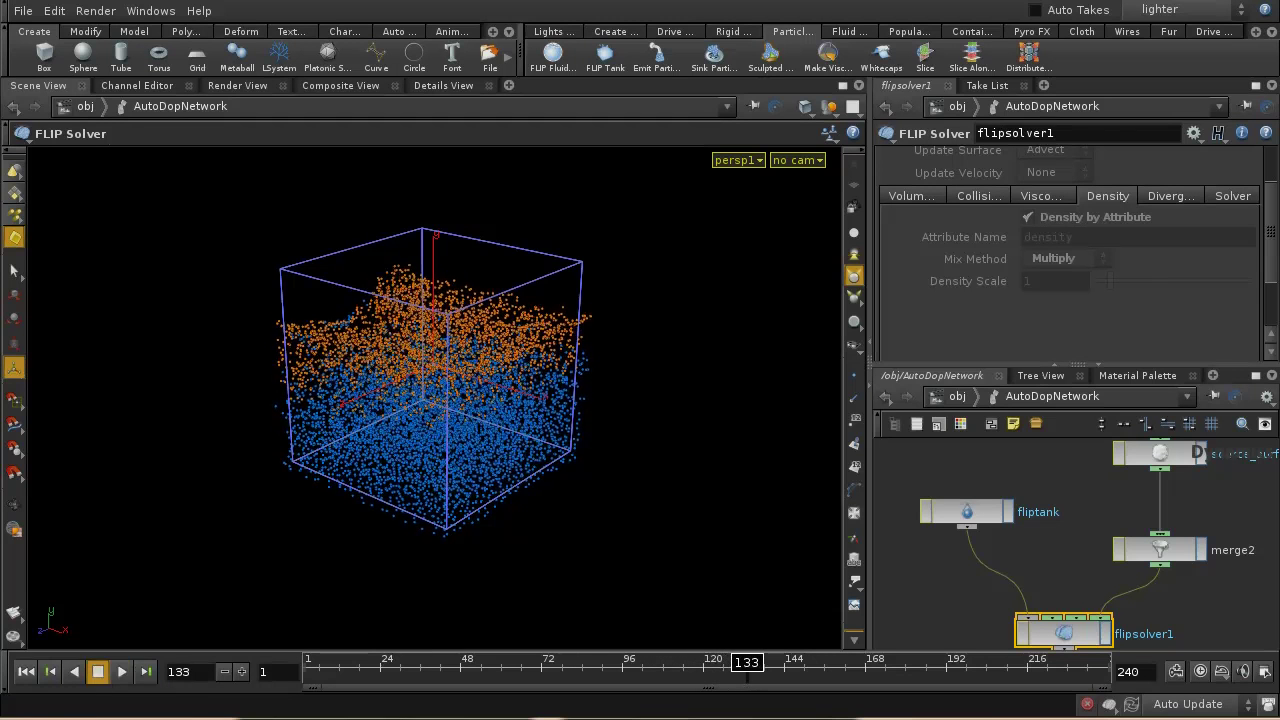
pyautogui.click(26, 672)
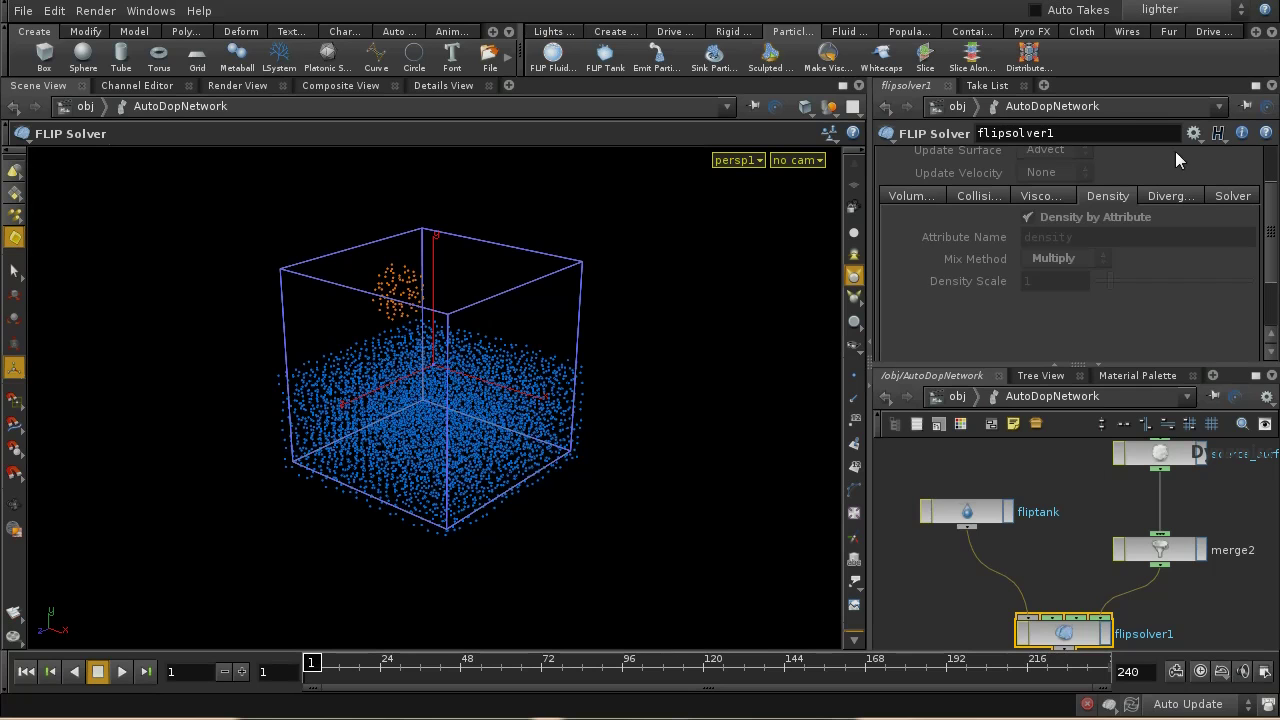
# - Switch the scene from the lighter take to the heavier take, play its simulation to frame 134 and stop it
pyautogui.click(1185, 8)
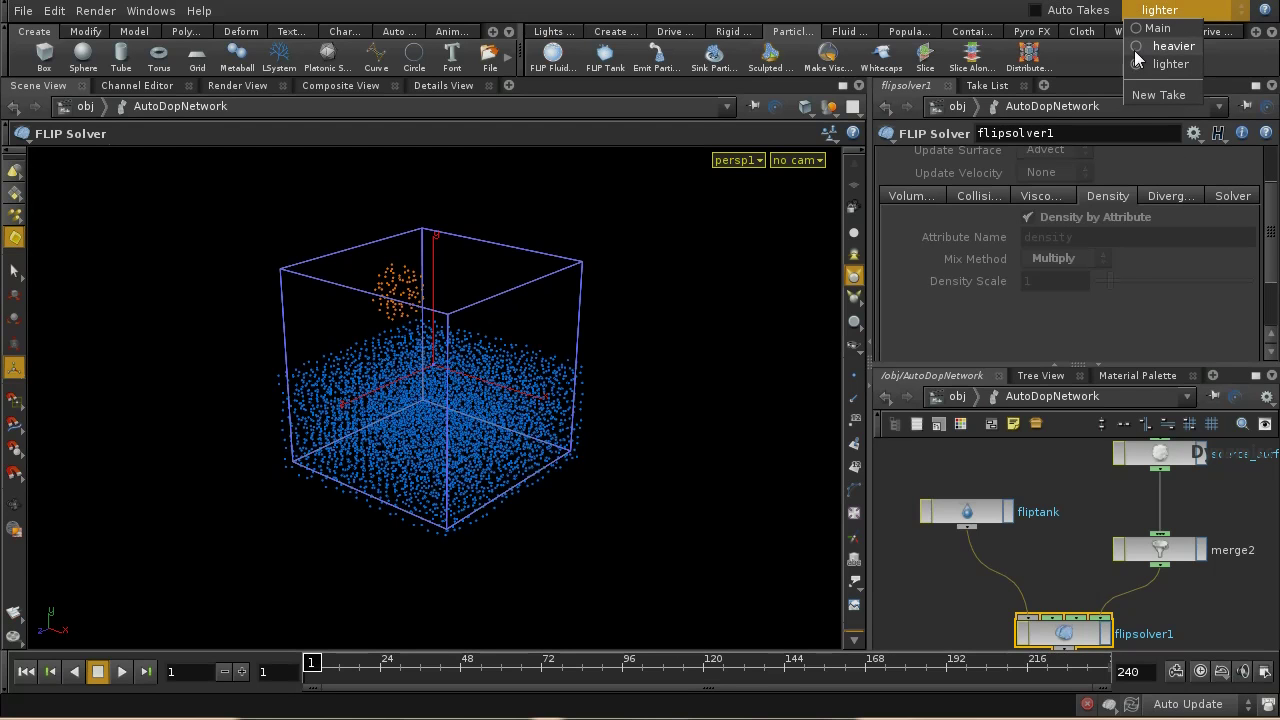
pyautogui.click(1135, 47)
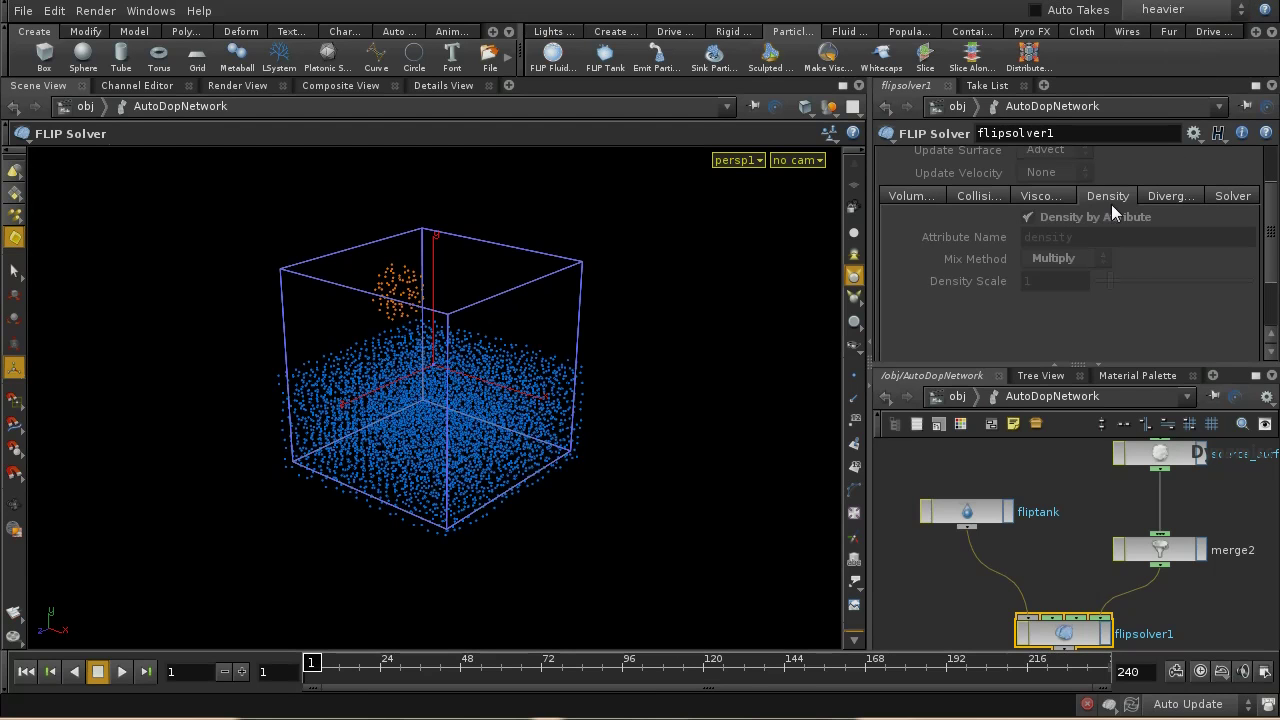
pyautogui.click(124, 674)
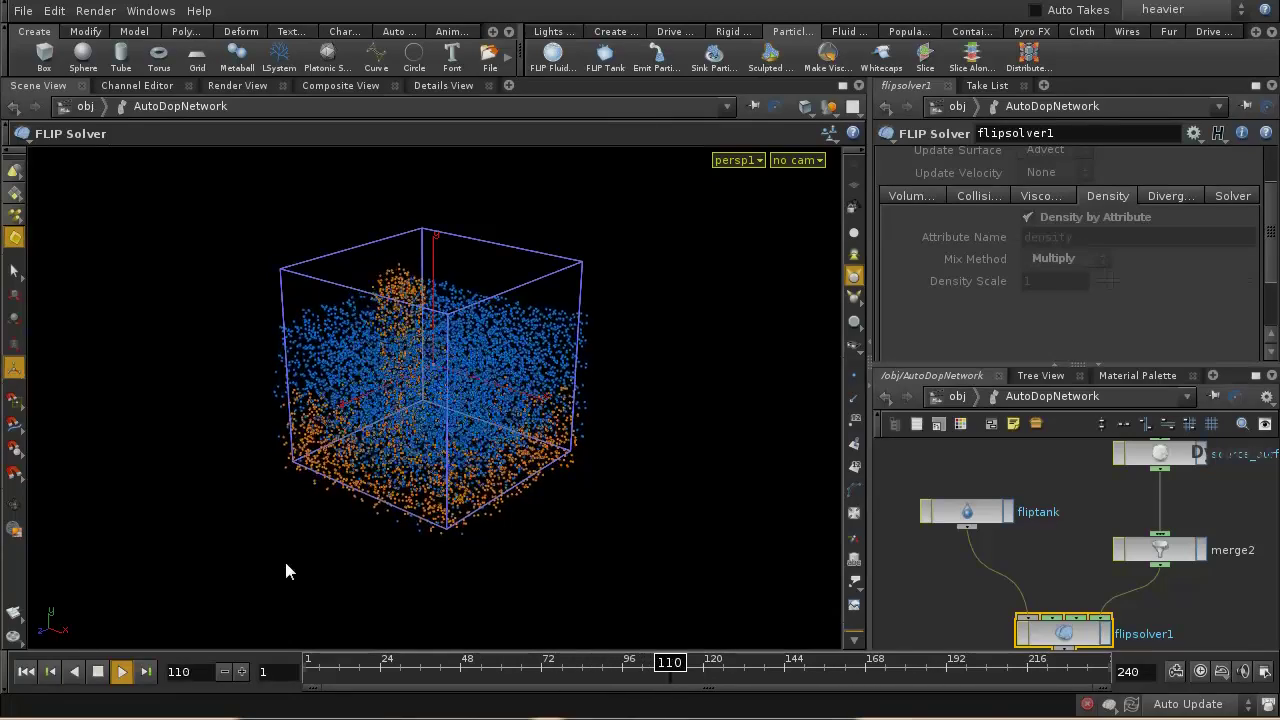
pyautogui.click(100, 673)
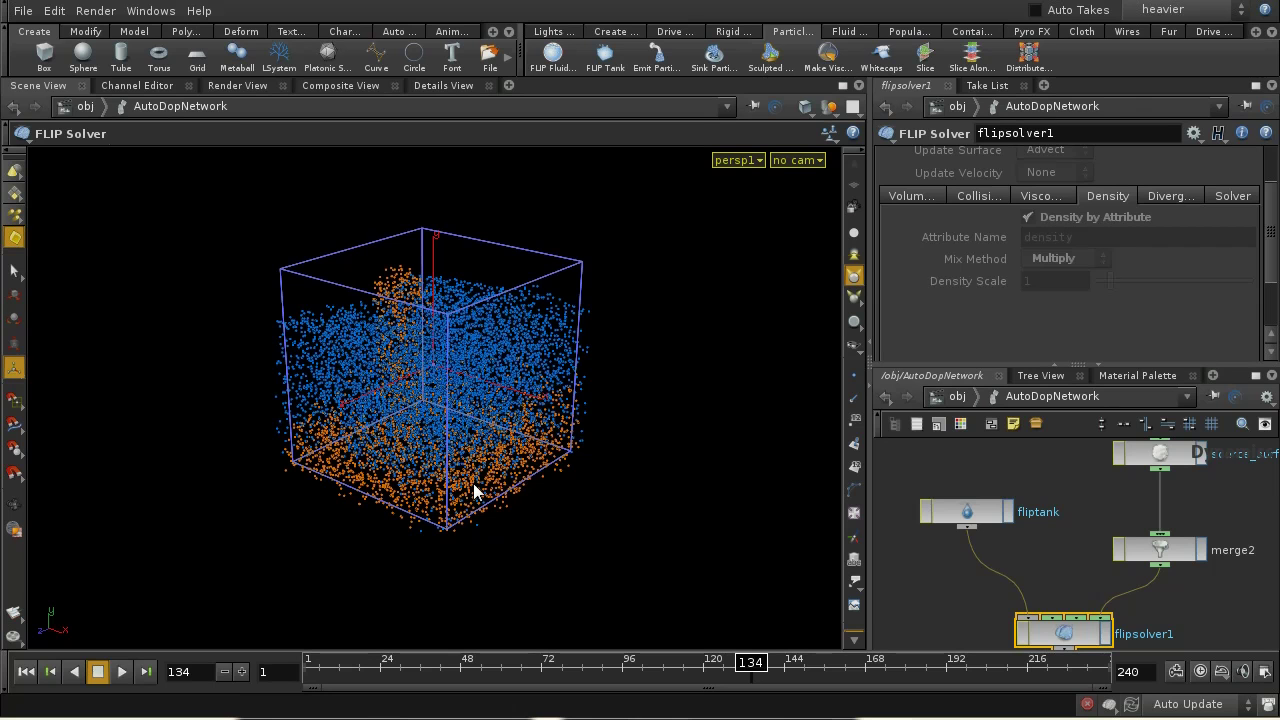
# - Leave AutoDopNetwork for the object level and go into the fluidtank_fluid object's network to its import_fluidtank node
pyautogui.click(956, 397)
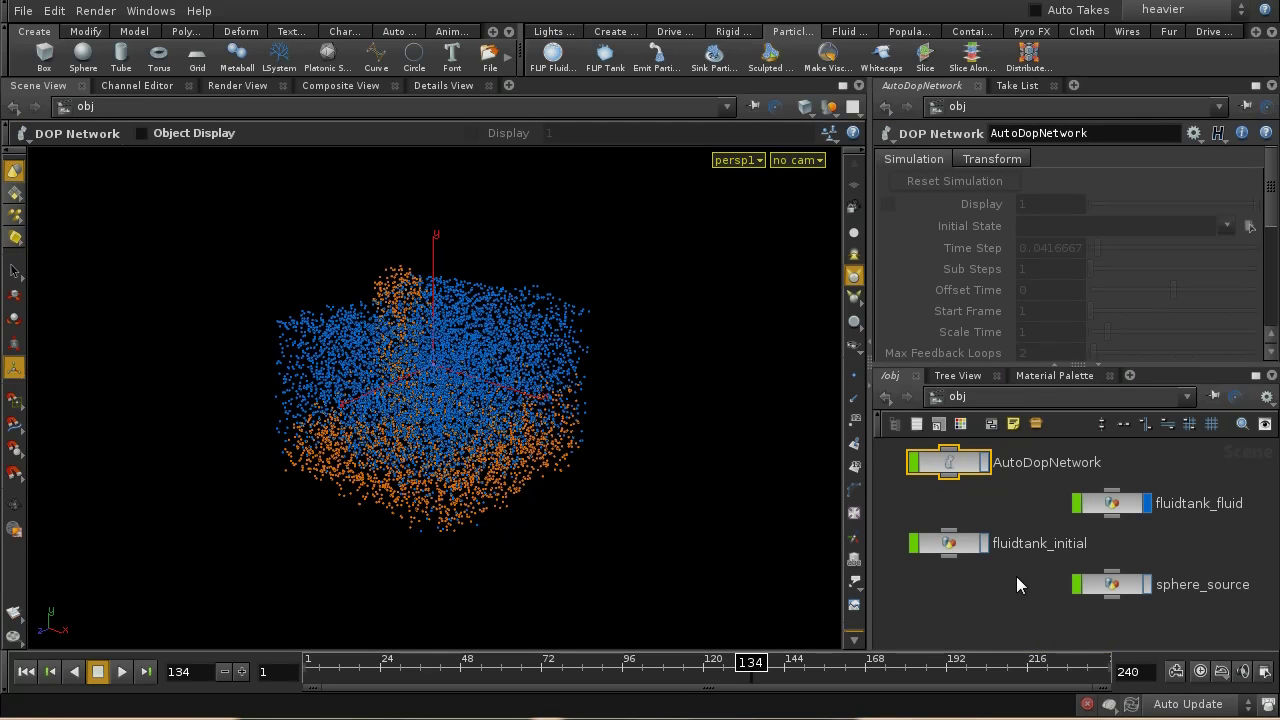
pyautogui.moveTo(1016, 607); pyautogui.dragTo(1073, 535, button='middle')
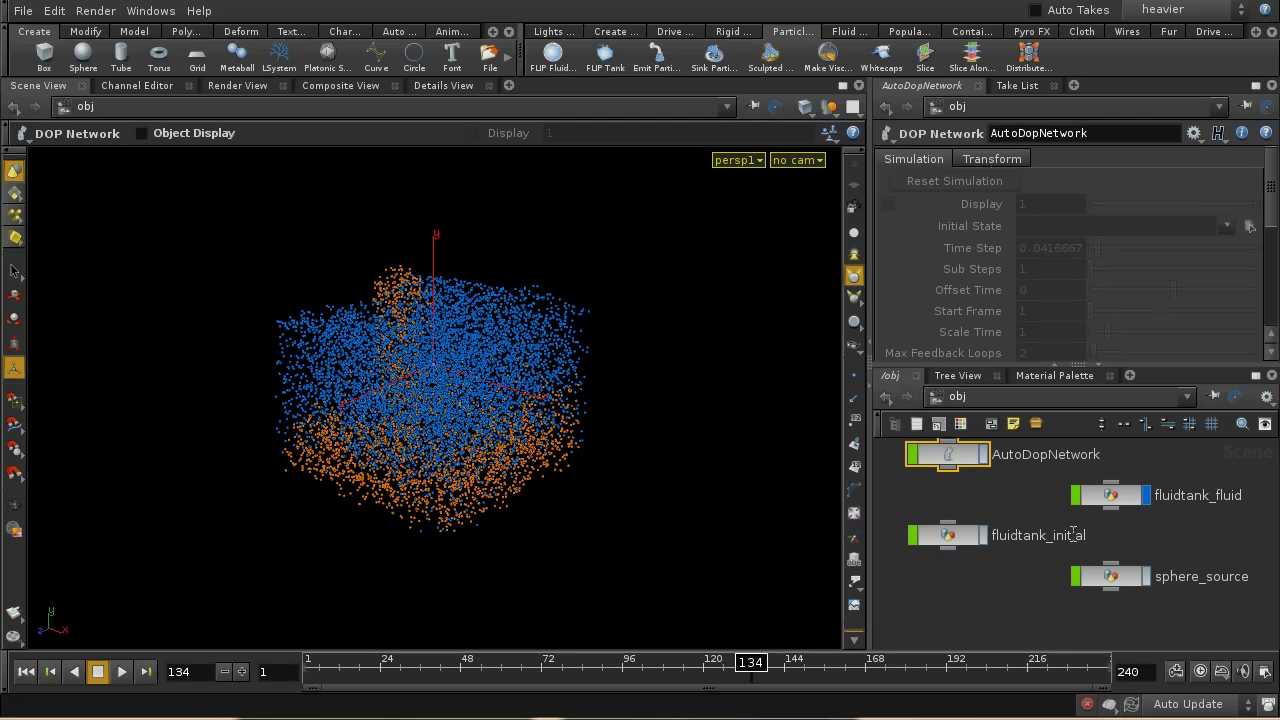
pyautogui.click(1110, 500)
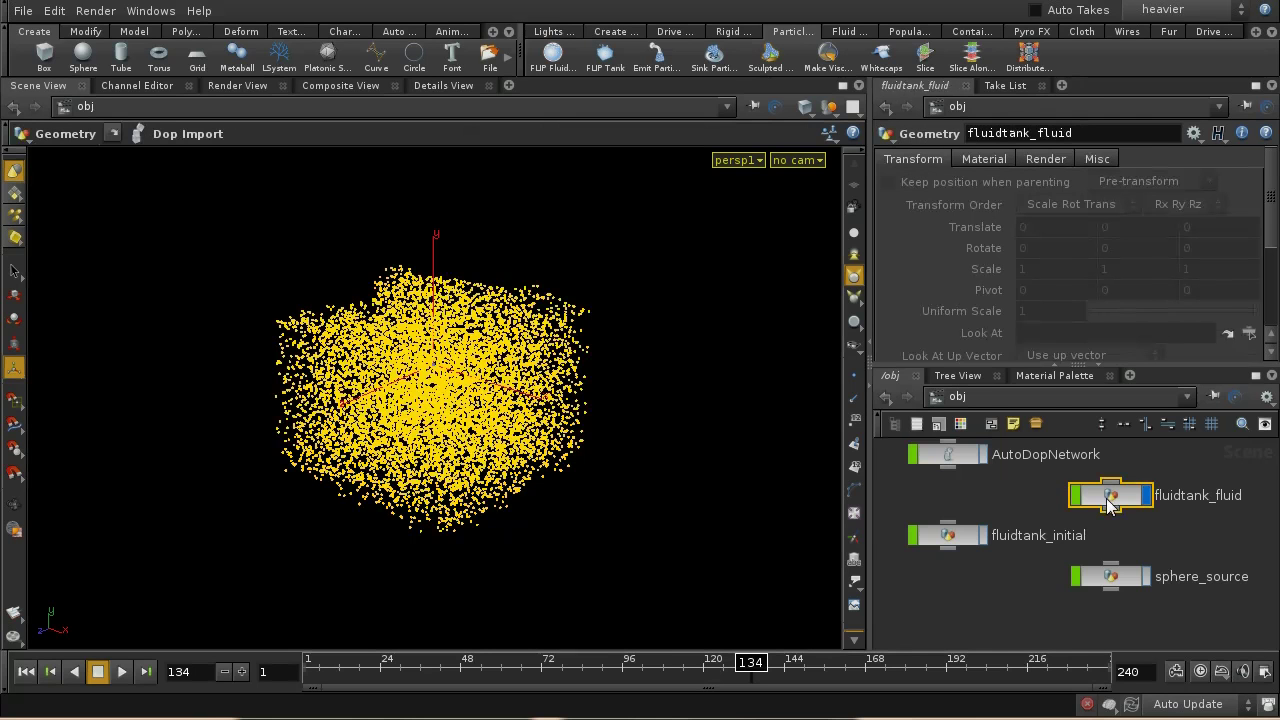
pyautogui.doubleClick(1110, 500)
pyautogui.moveTo(1123, 606); pyautogui.dragTo(1128, 637, button='middle')
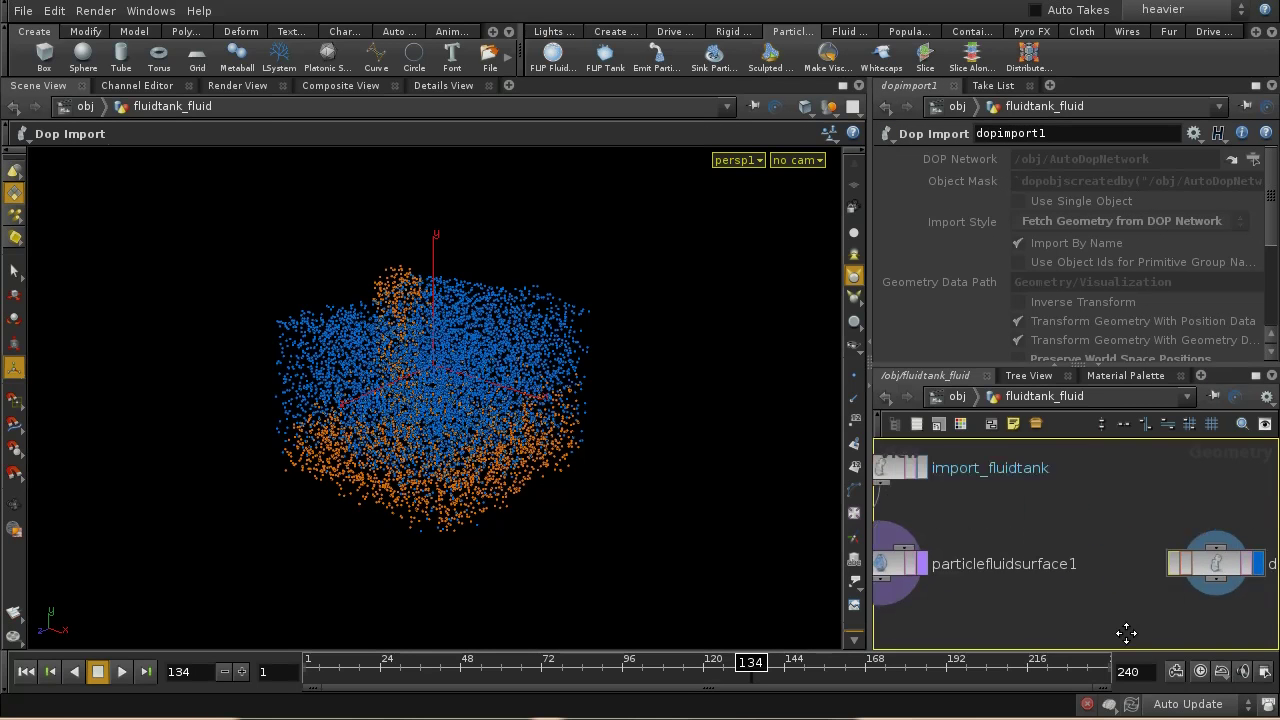
pyautogui.moveTo(1113, 537); pyautogui.dragTo(1153, 648, button='middle')
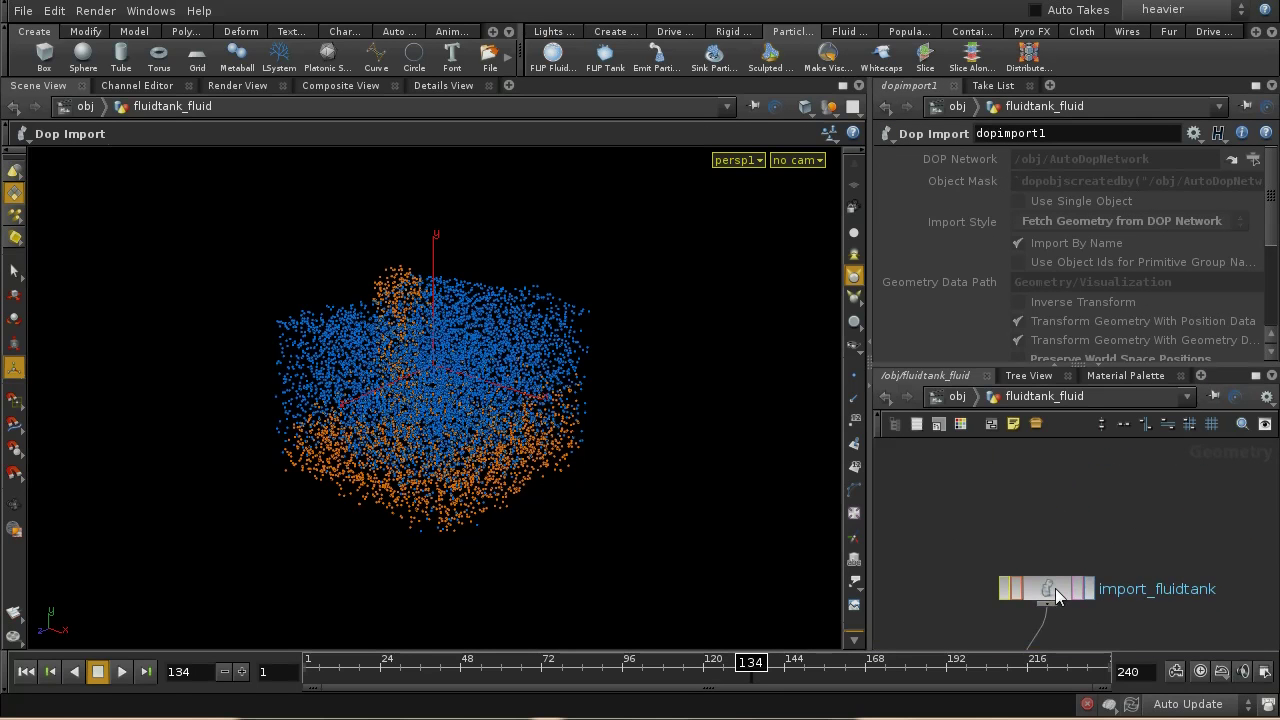
# - Add a Delete node below import_fluidtank and switch the scene to the Main take
pyautogui.moveTo(1054, 588); pyautogui.dragTo(1054, 459)
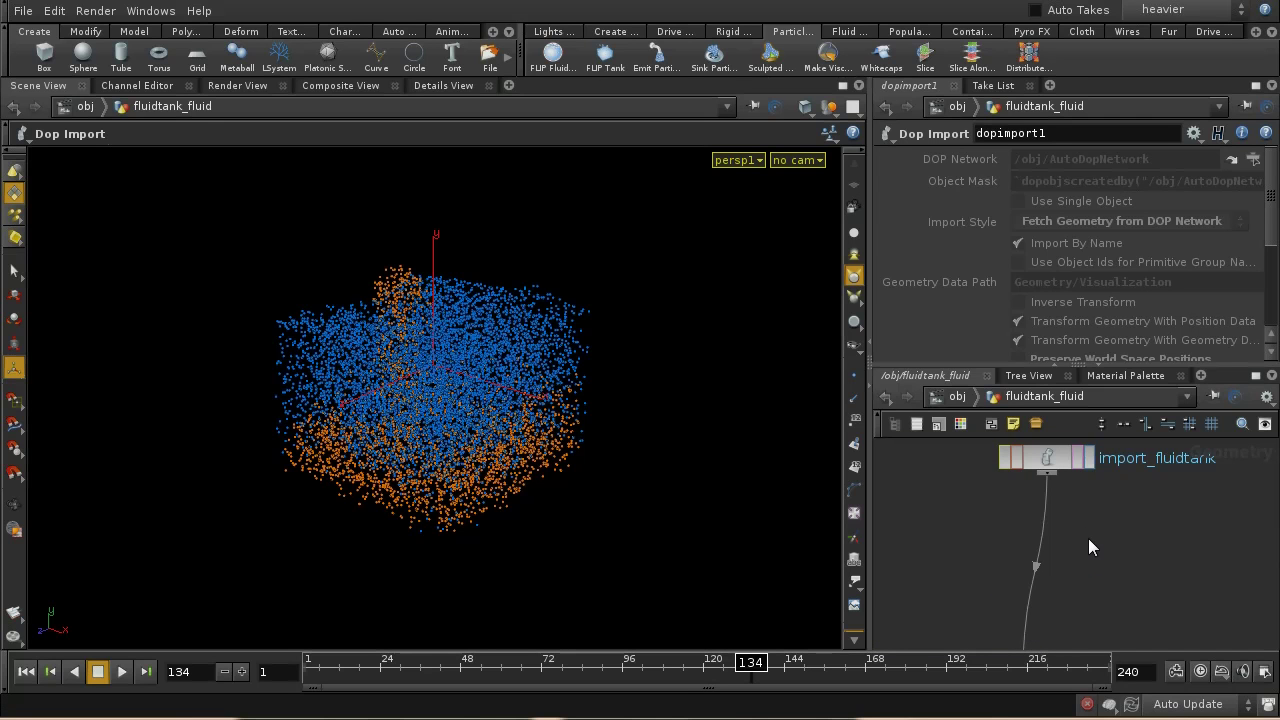
pyautogui.press('Tab')
pyautogui.write('Deform')
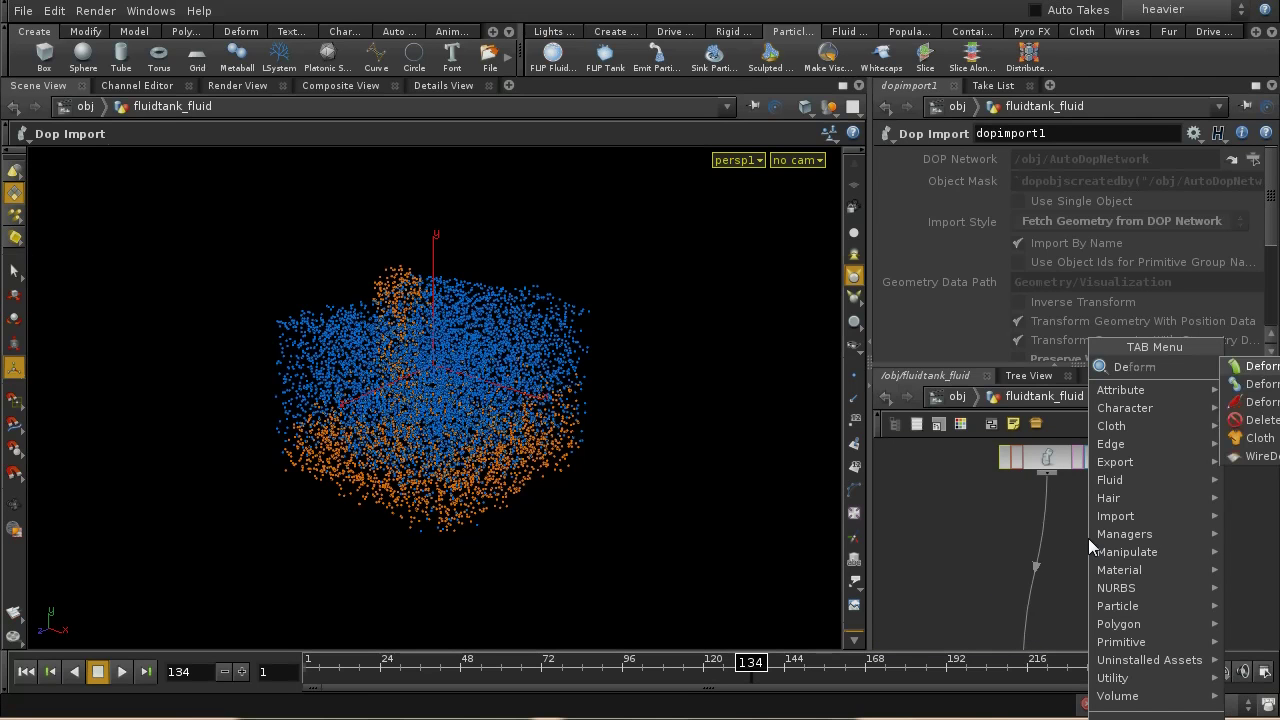
pyautogui.click(1258, 420)
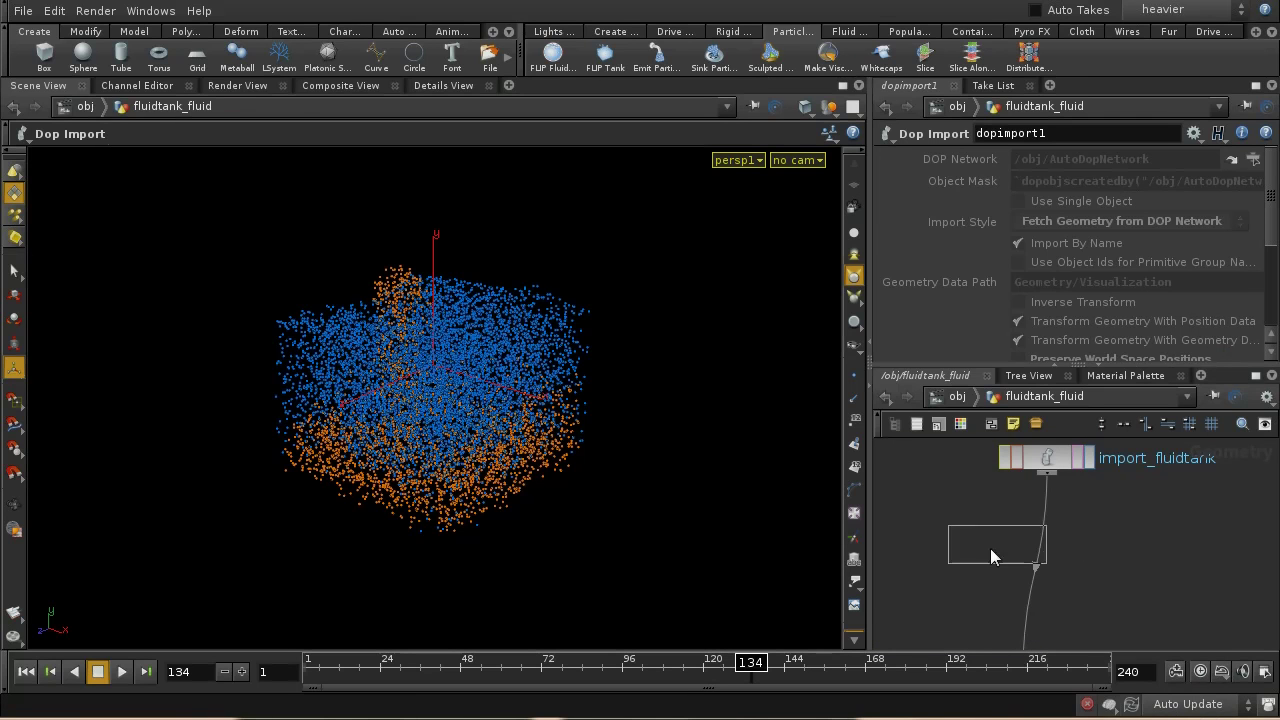
pyautogui.click(964, 563)
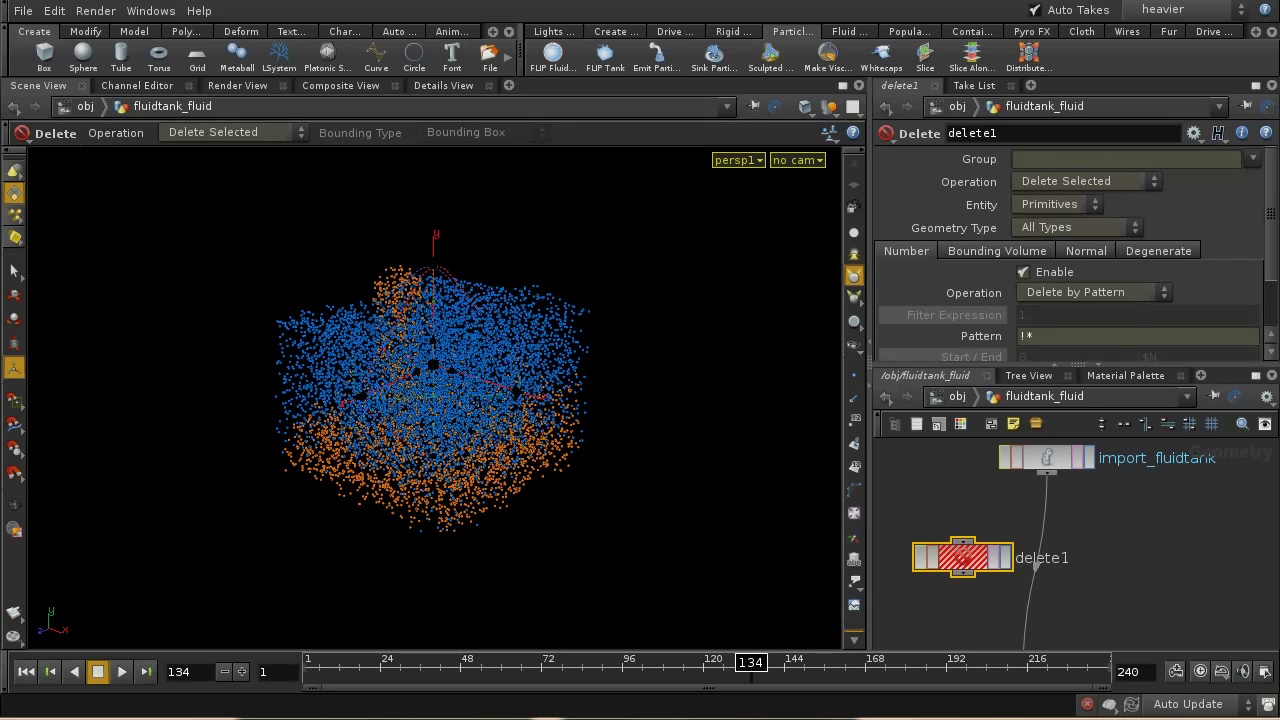
pyautogui.click(1185, 10)
pyautogui.click(1141, 27)
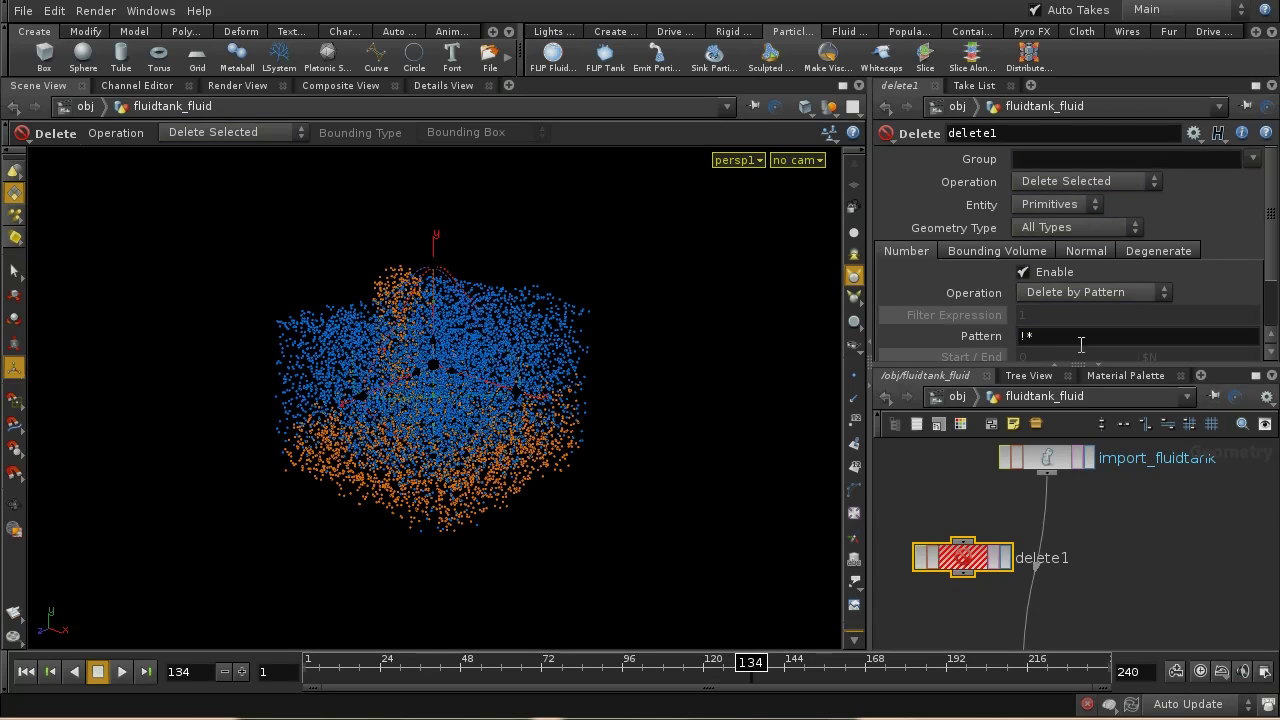
# - Set the Delete node's entity to Points and its number operation to Delete by Expression
pyautogui.click(1056, 182)
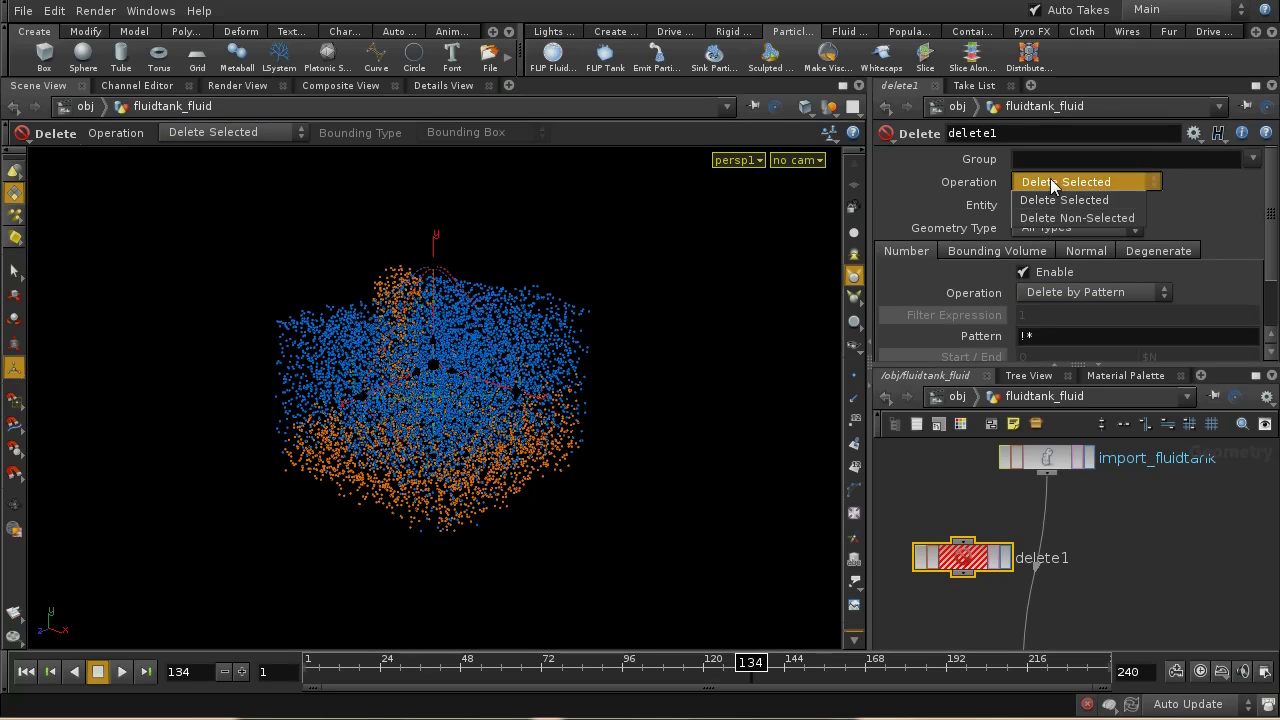
pyautogui.click(1050, 180)
pyautogui.click(1045, 205)
pyautogui.click(1040, 241)
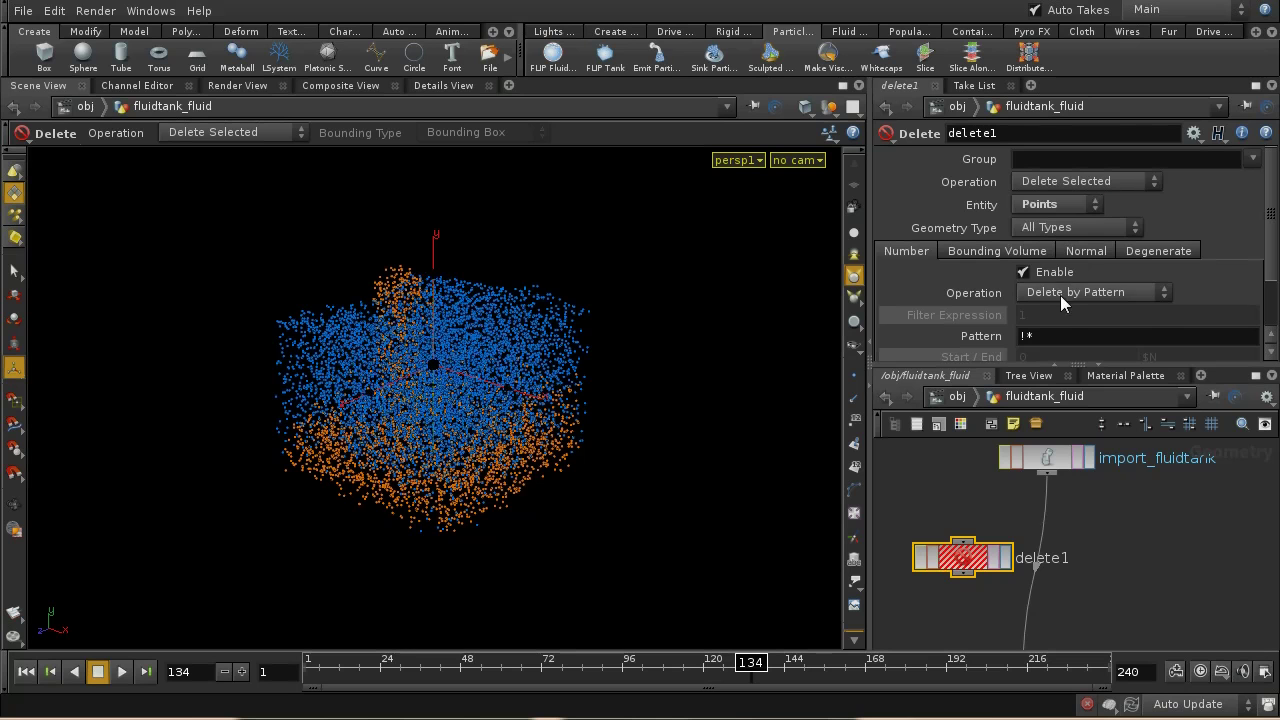
pyautogui.click(1060, 293)
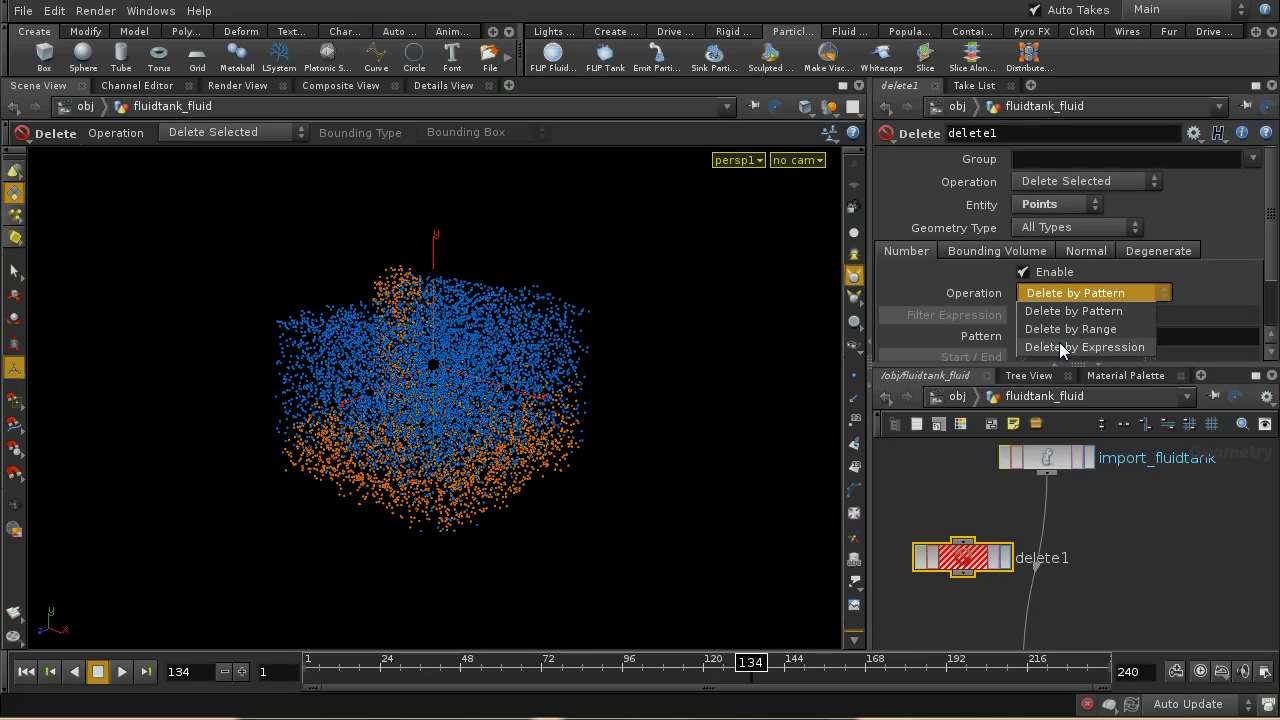
pyautogui.click(1068, 347)
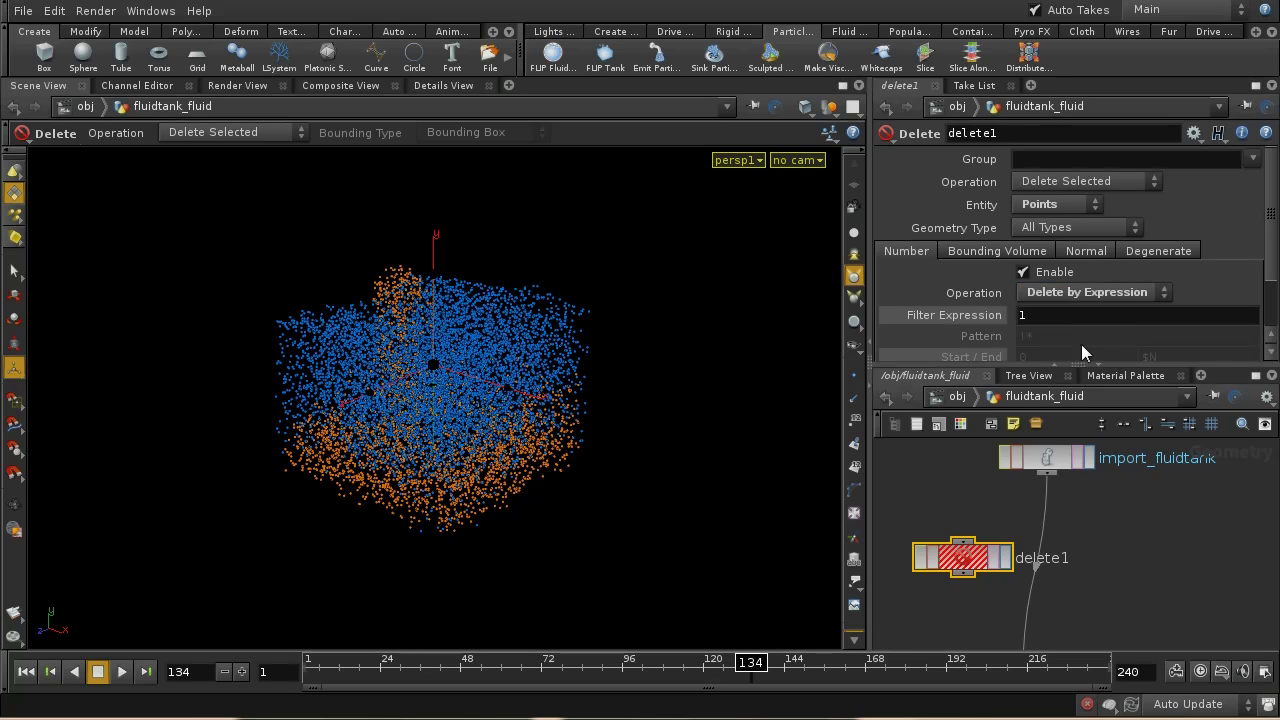
# - Connect import_fluidtank's output to the Delete node's input and display the Delete node
pyautogui.middleClick(966, 563)
pyautogui.middleClick(1058, 456)
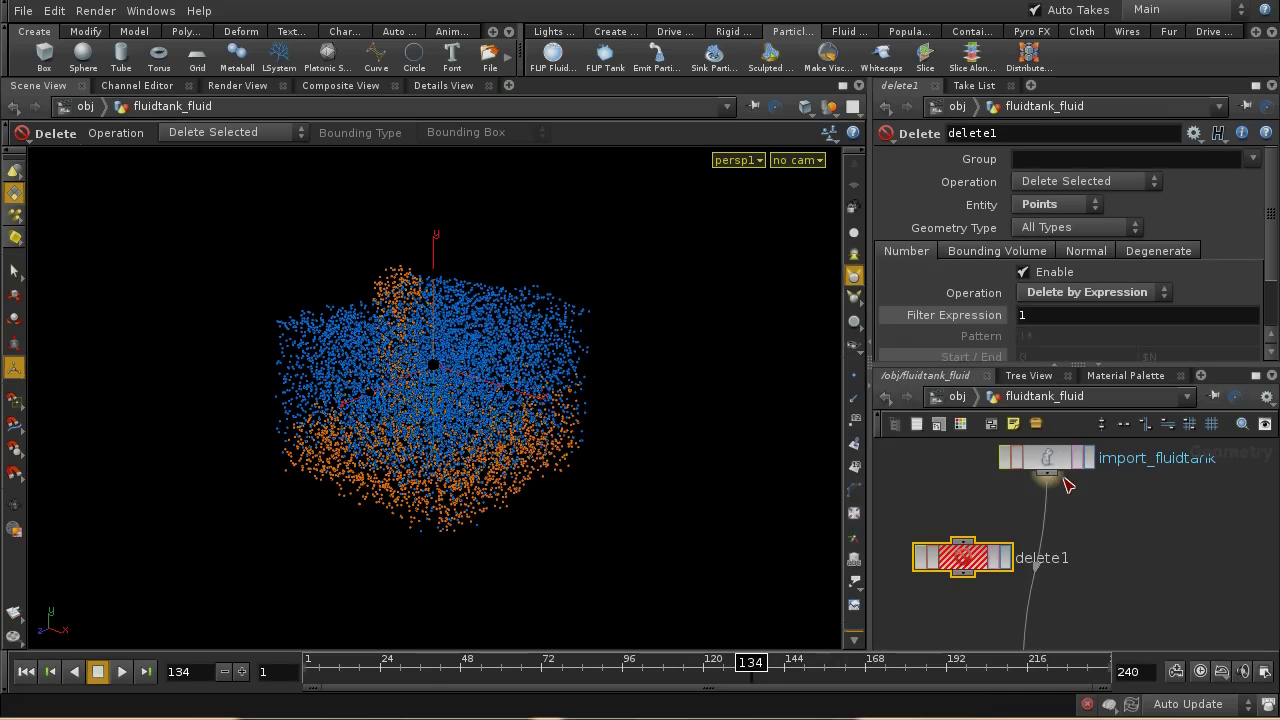
pyautogui.moveTo(1048, 475); pyautogui.dragTo(962, 545)
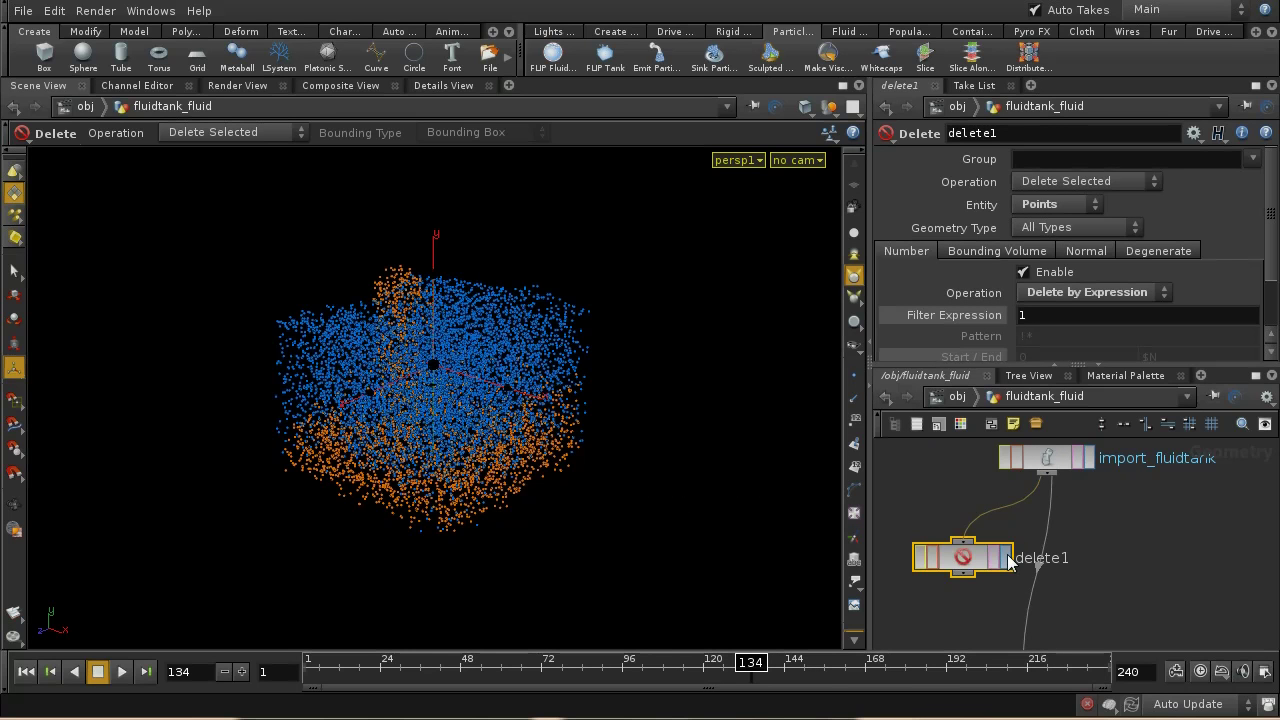
pyautogui.click(1008, 560)
# - Set the Delete node's filter expression to $DENSITY > 0.6
pyautogui.click(1075, 318)
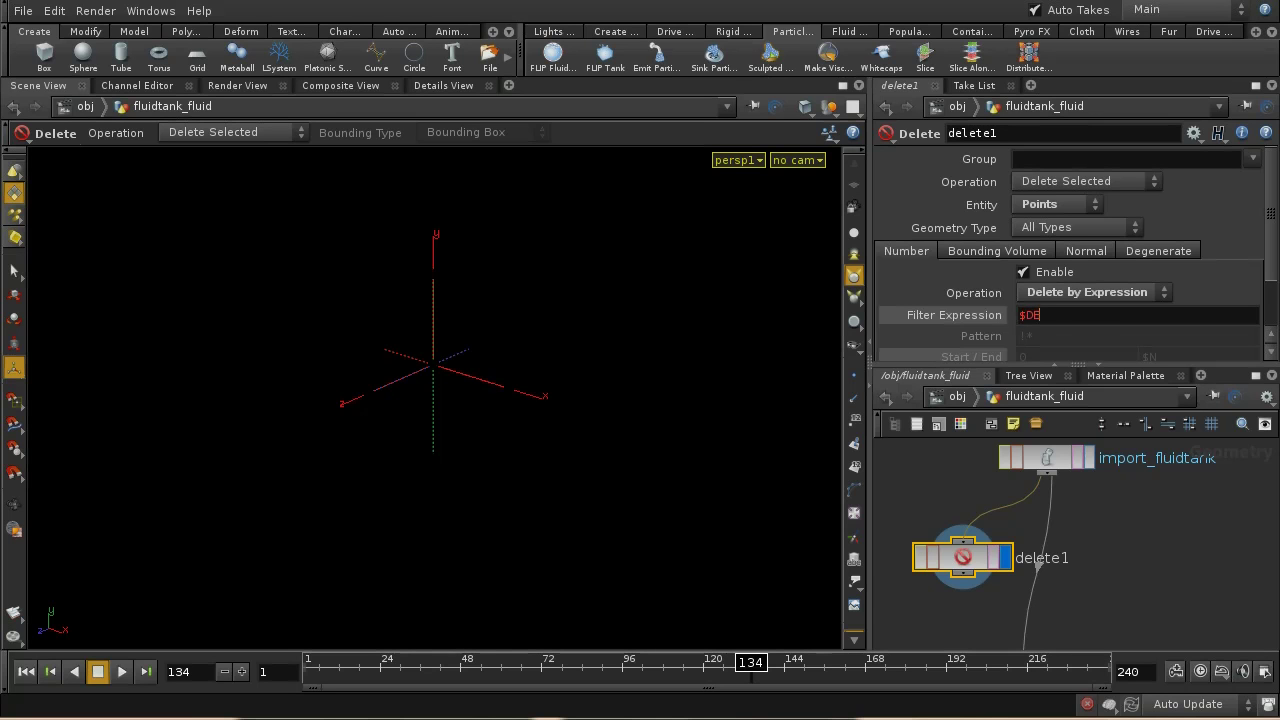
pyautogui.write('$DEN')
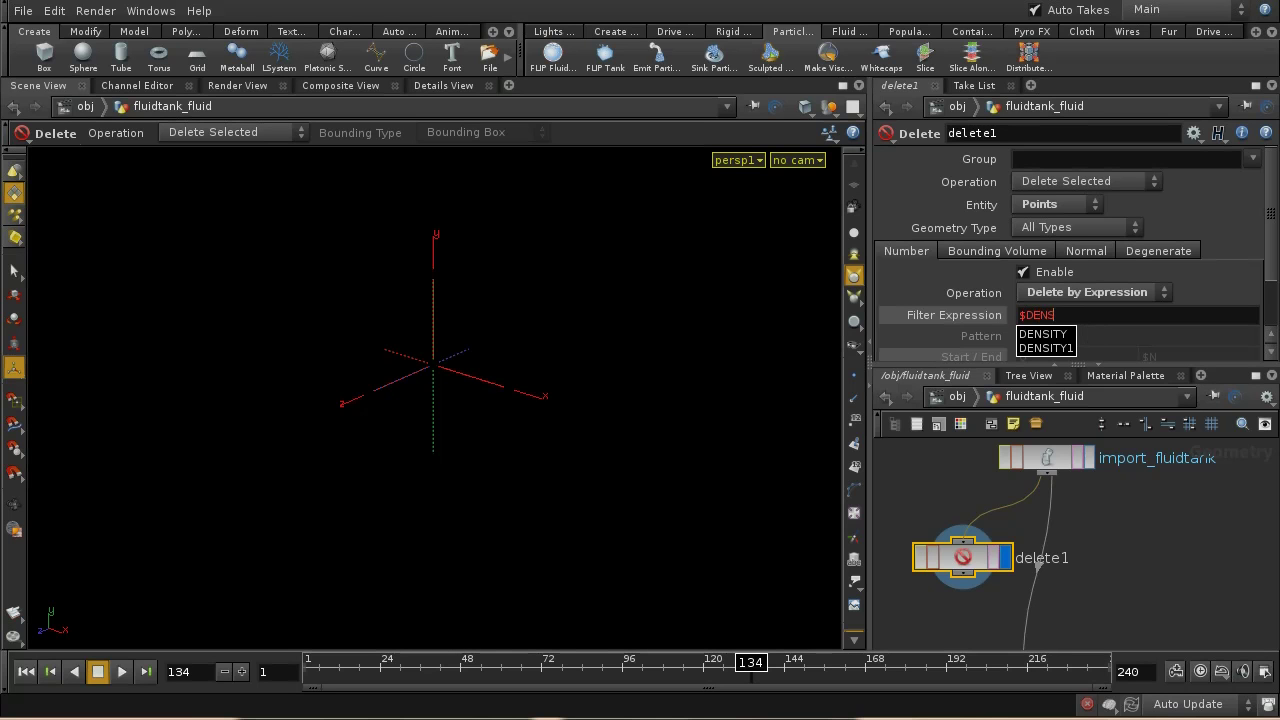
pyautogui.write('S')
pyautogui.press('Down')
pyautogui.press('Return')
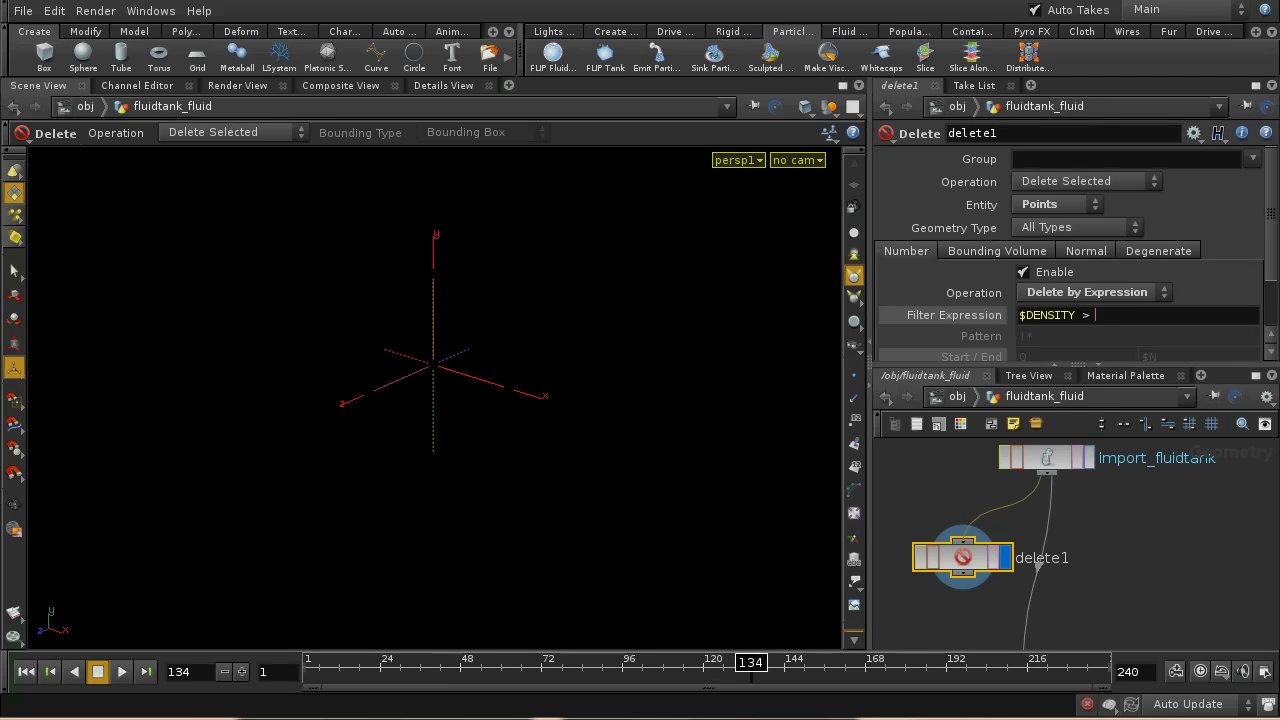
pyautogui.press('Return')
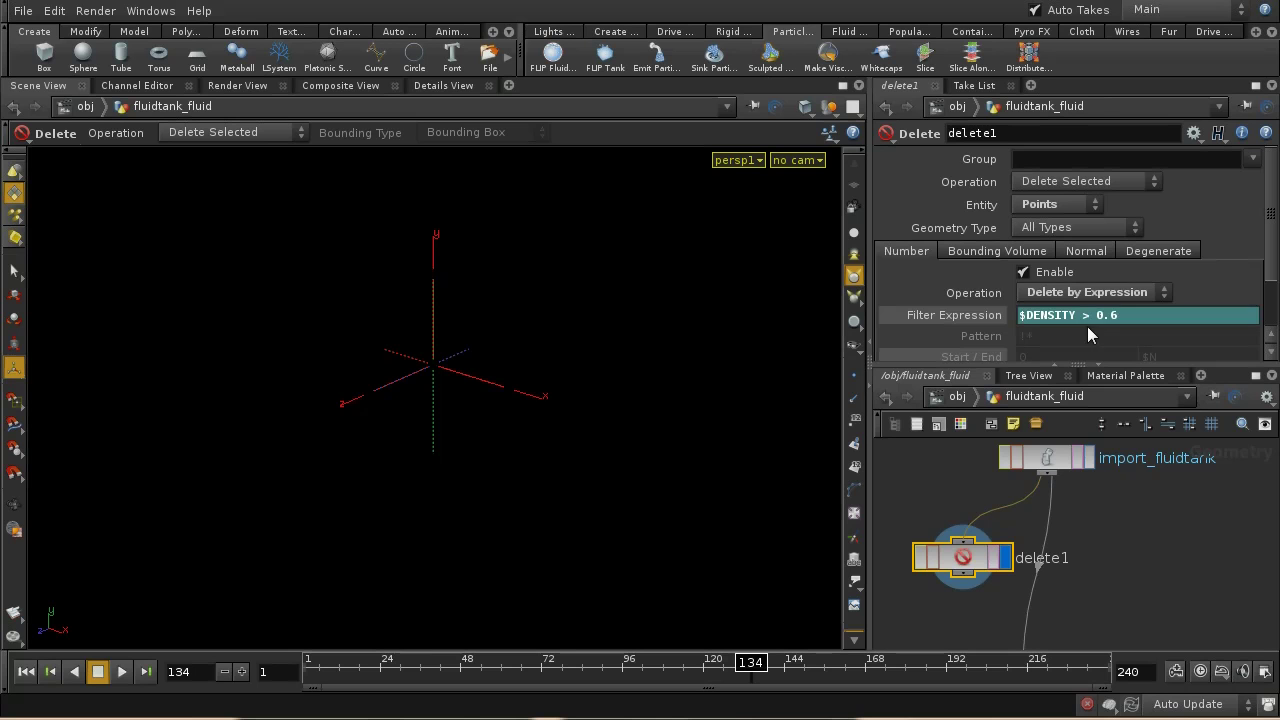
# - Display import_fluidtank and examine the density attribute of its points in the geometry details
pyautogui.moveTo(966, 571); pyautogui.dragTo(959, 570)
pyautogui.middleClick(958, 566)
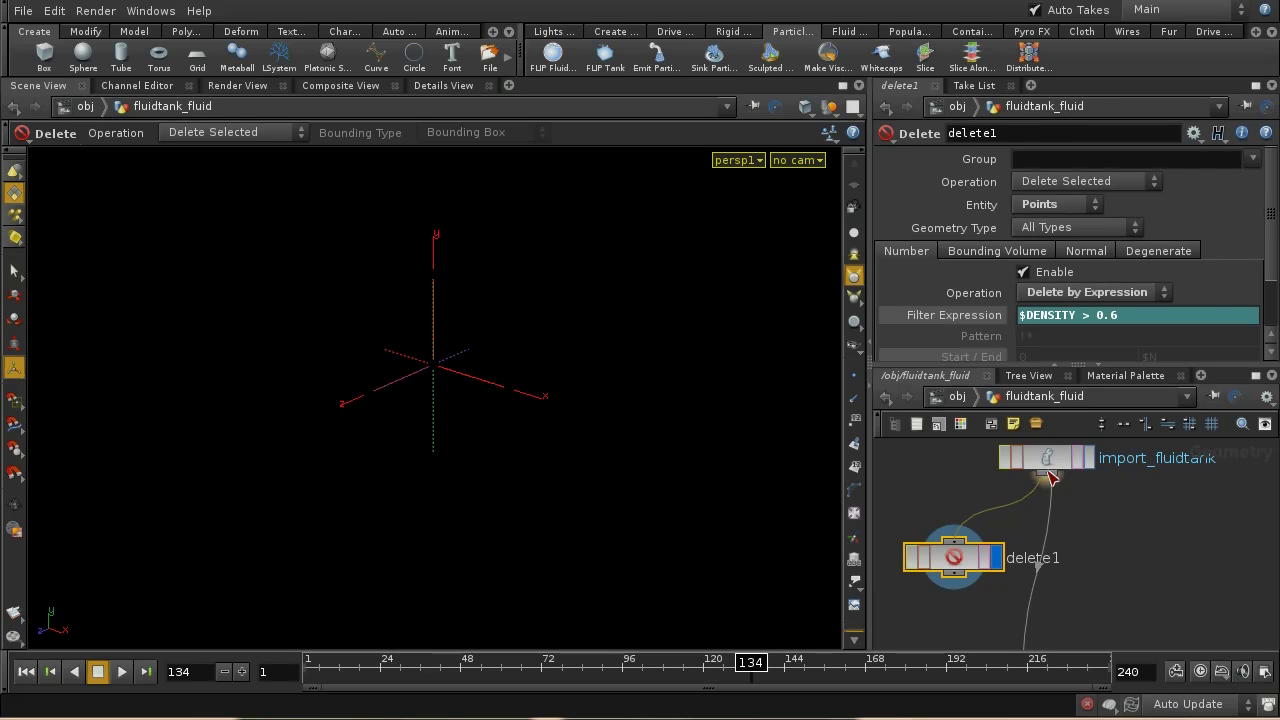
pyautogui.click(1090, 459)
pyautogui.click(1090, 458)
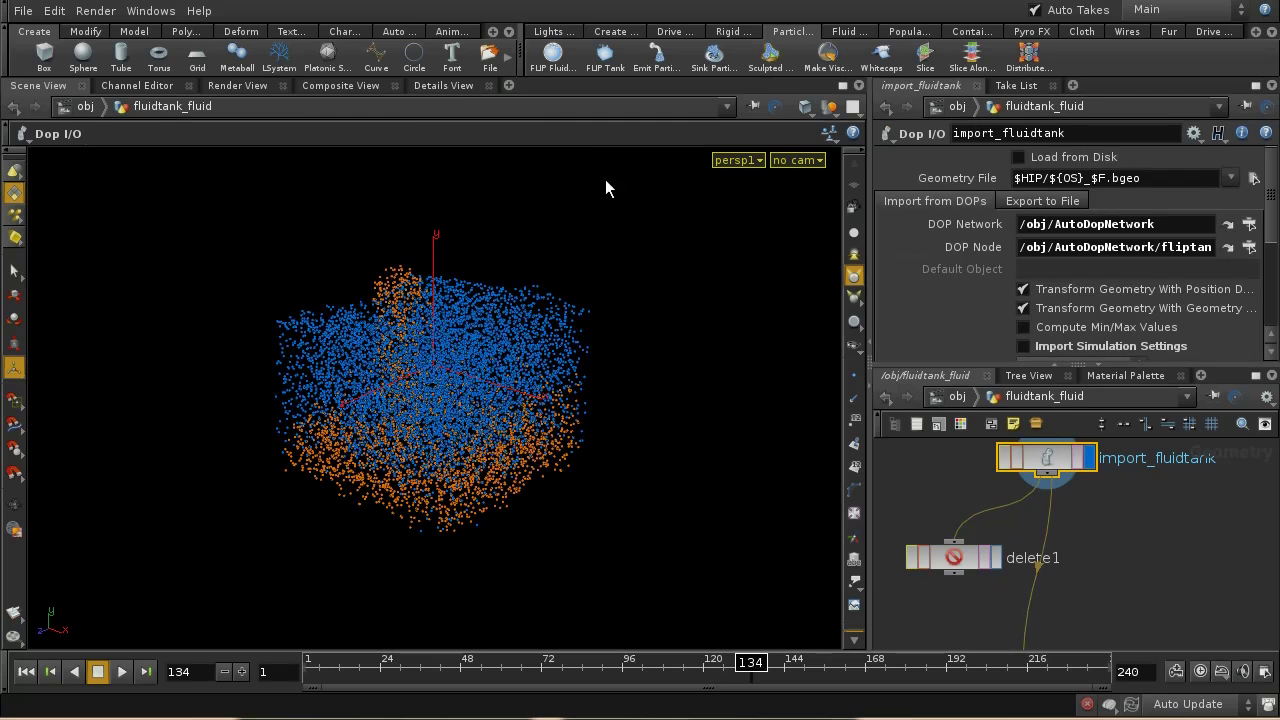
pyautogui.click(446, 86)
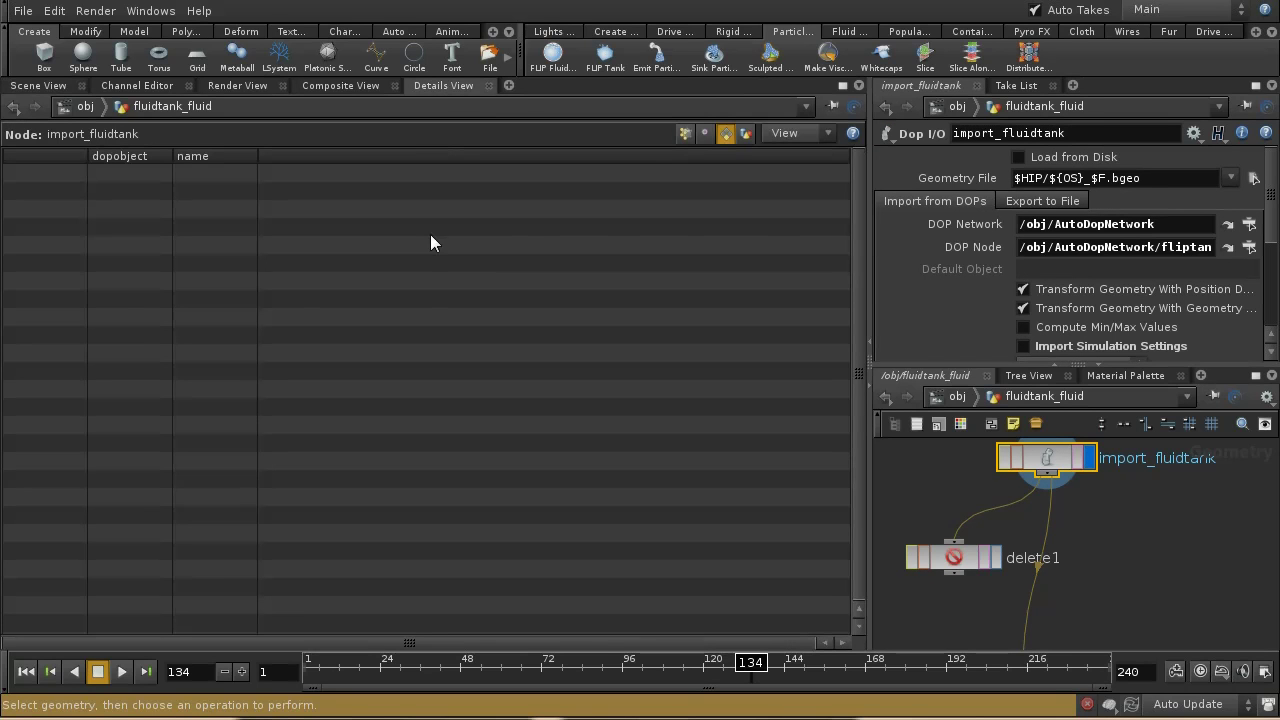
pyautogui.click(688, 133)
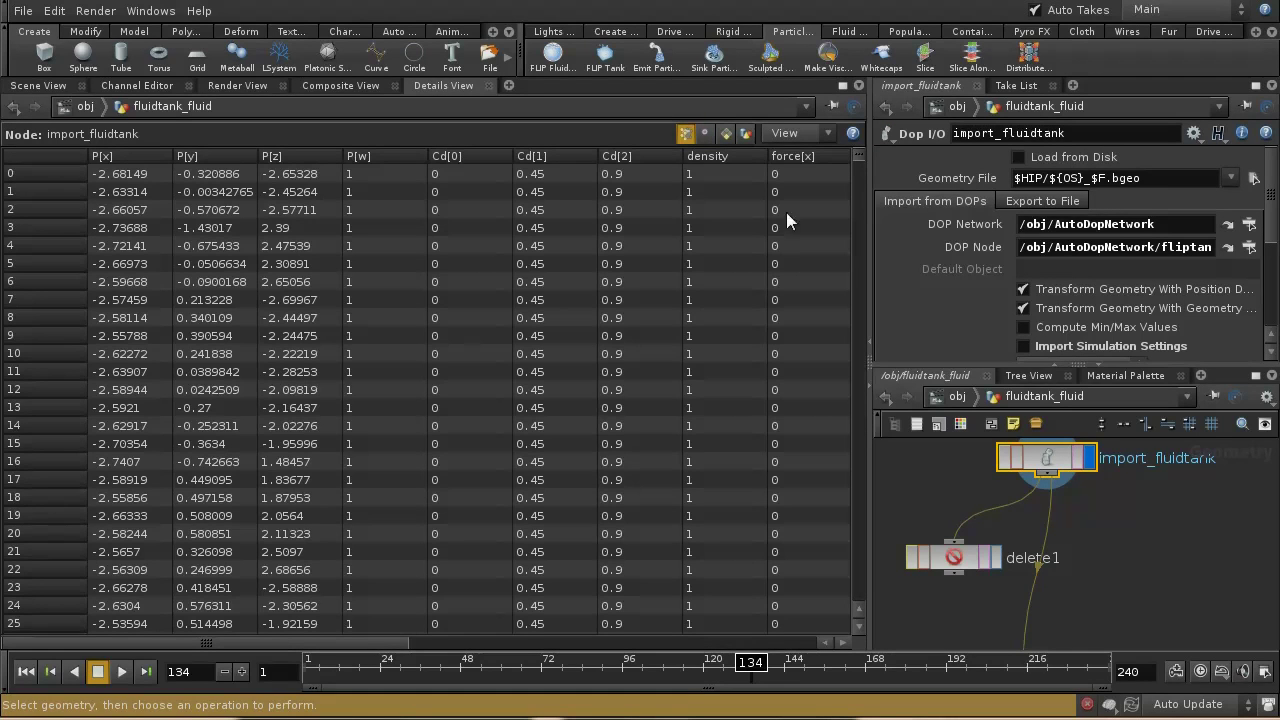
pyautogui.moveTo(862, 155); pyautogui.dragTo(868, 458)
pyautogui.moveTo(858, 484); pyautogui.dragTo(891, 116)
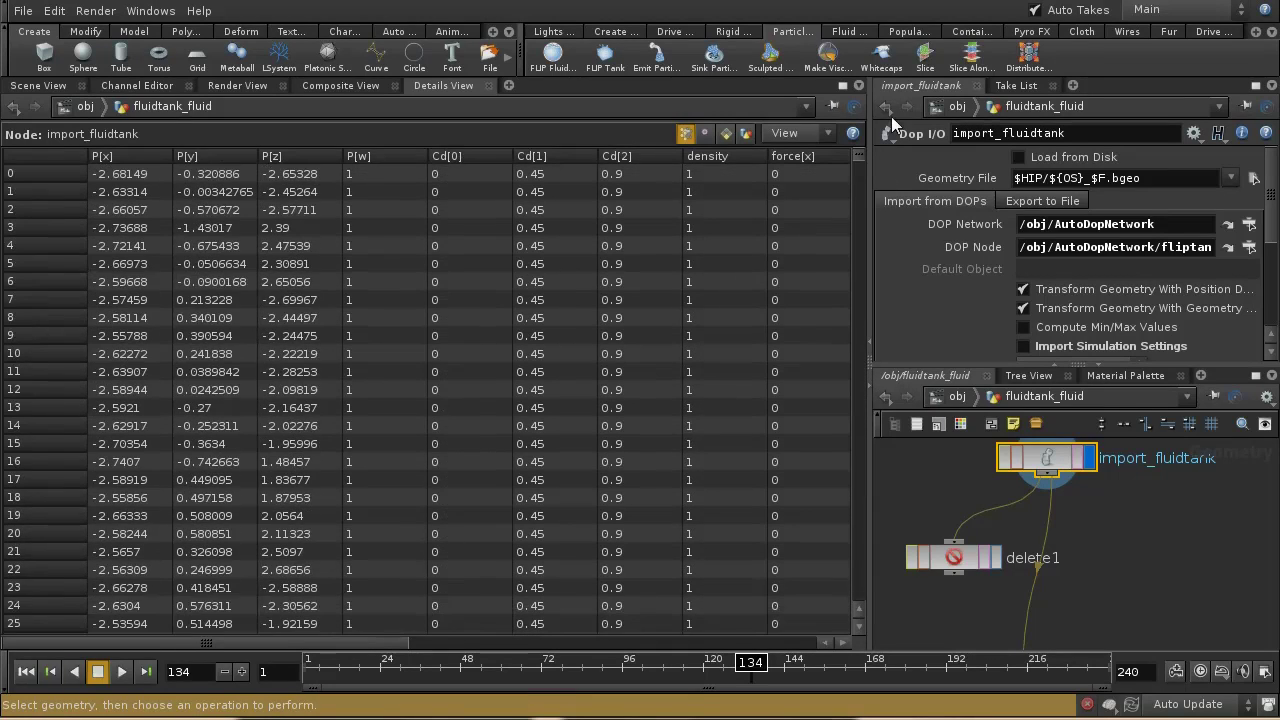
# - Change the delete1 node's filter expression to $DENSITY > 1.5
pyautogui.click(958, 559)
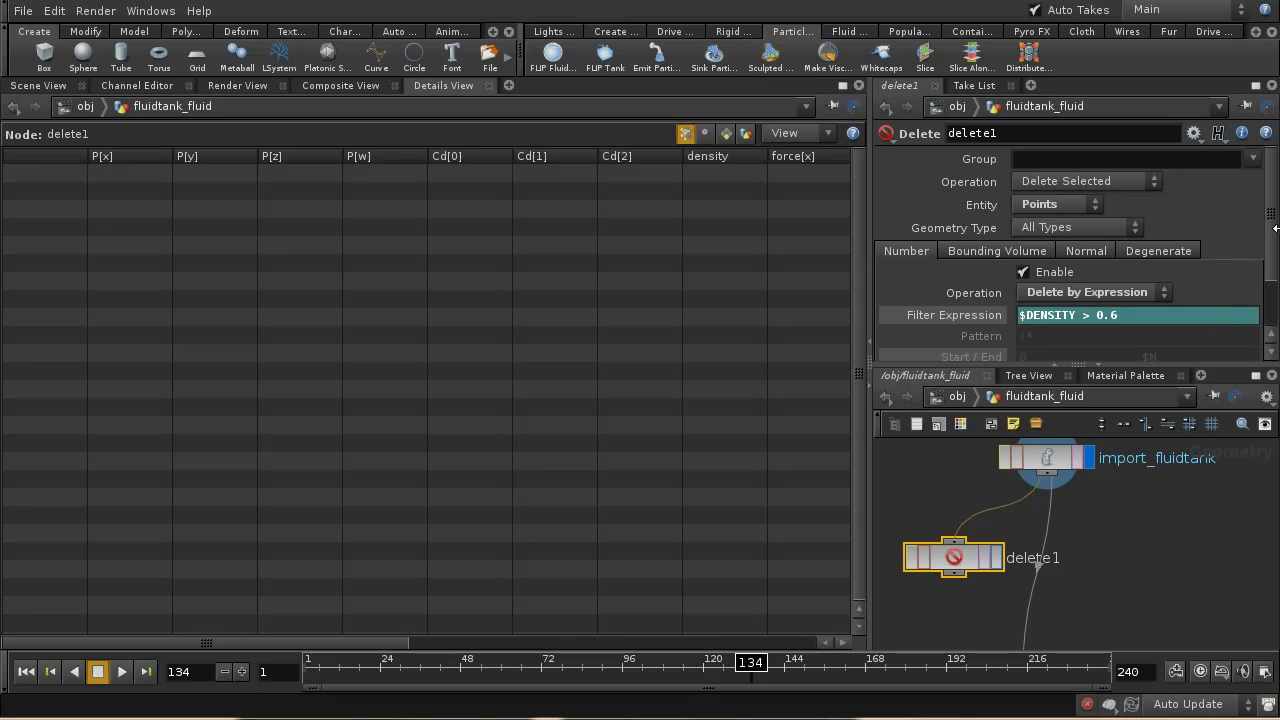
pyautogui.moveTo(1272, 230); pyautogui.dragTo(1272, 297)
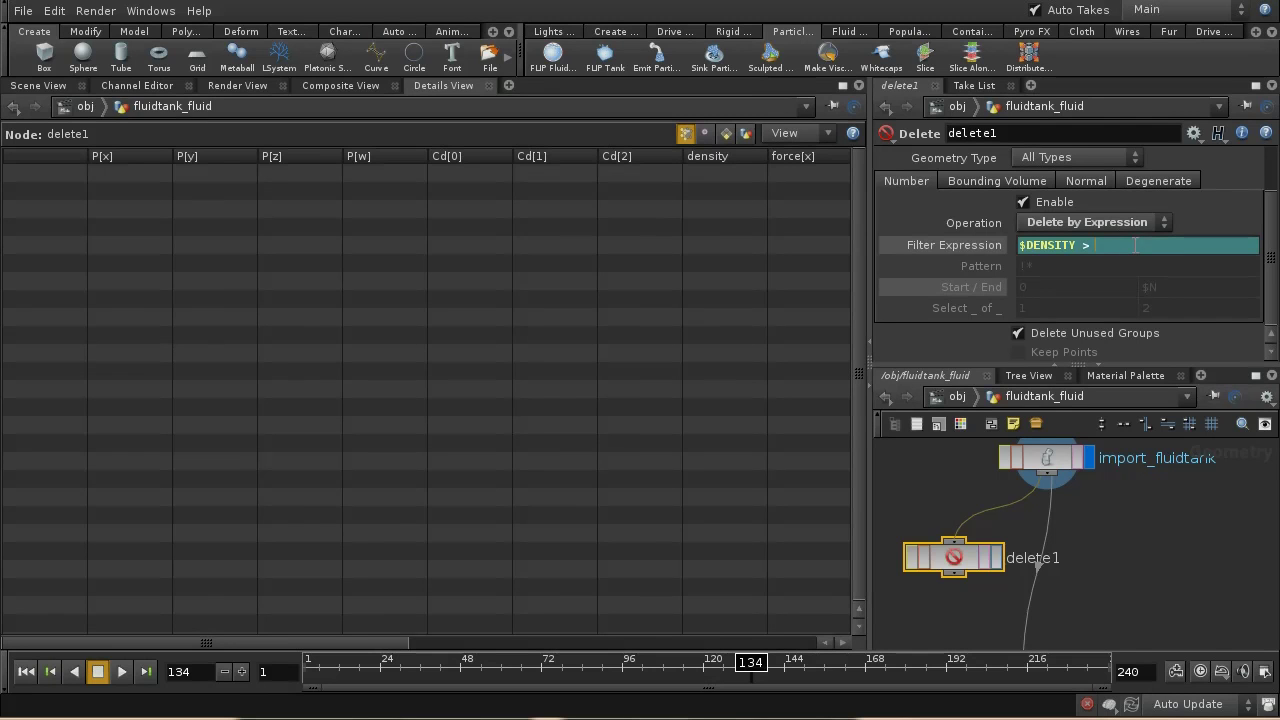
pyautogui.write('5')
pyautogui.press('Return')
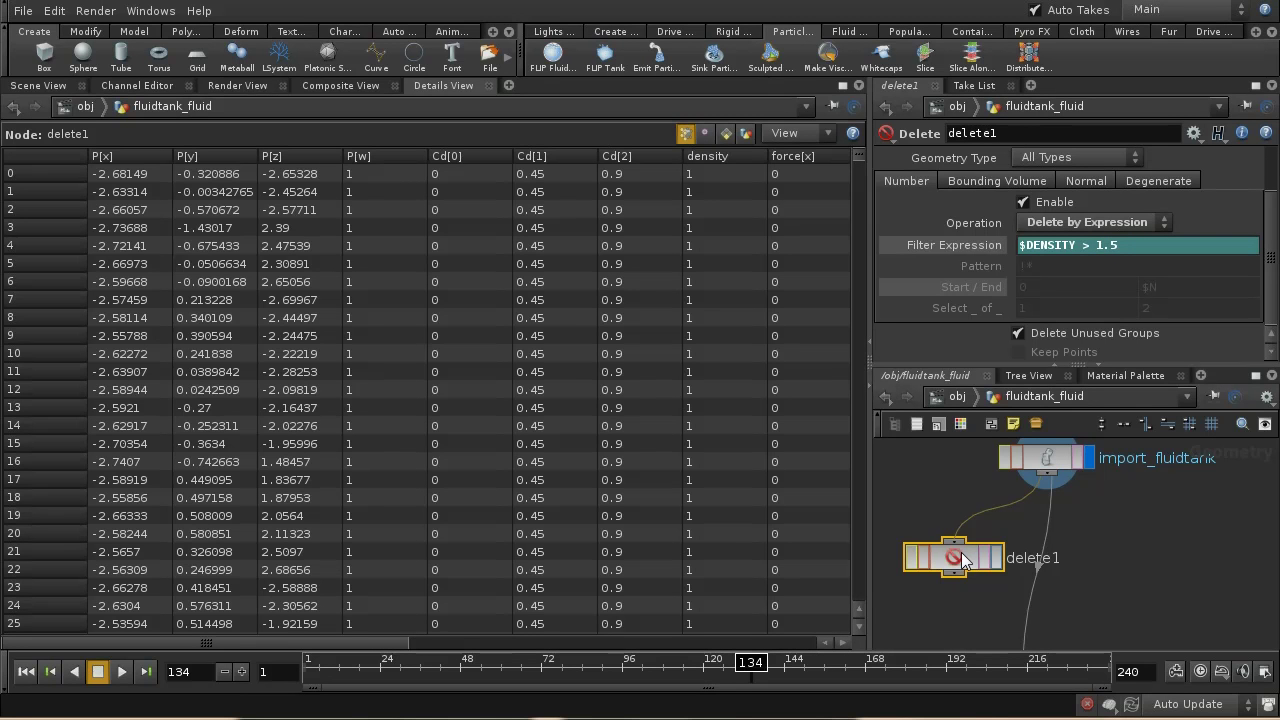
pyautogui.scroll(2, 1202, 222)
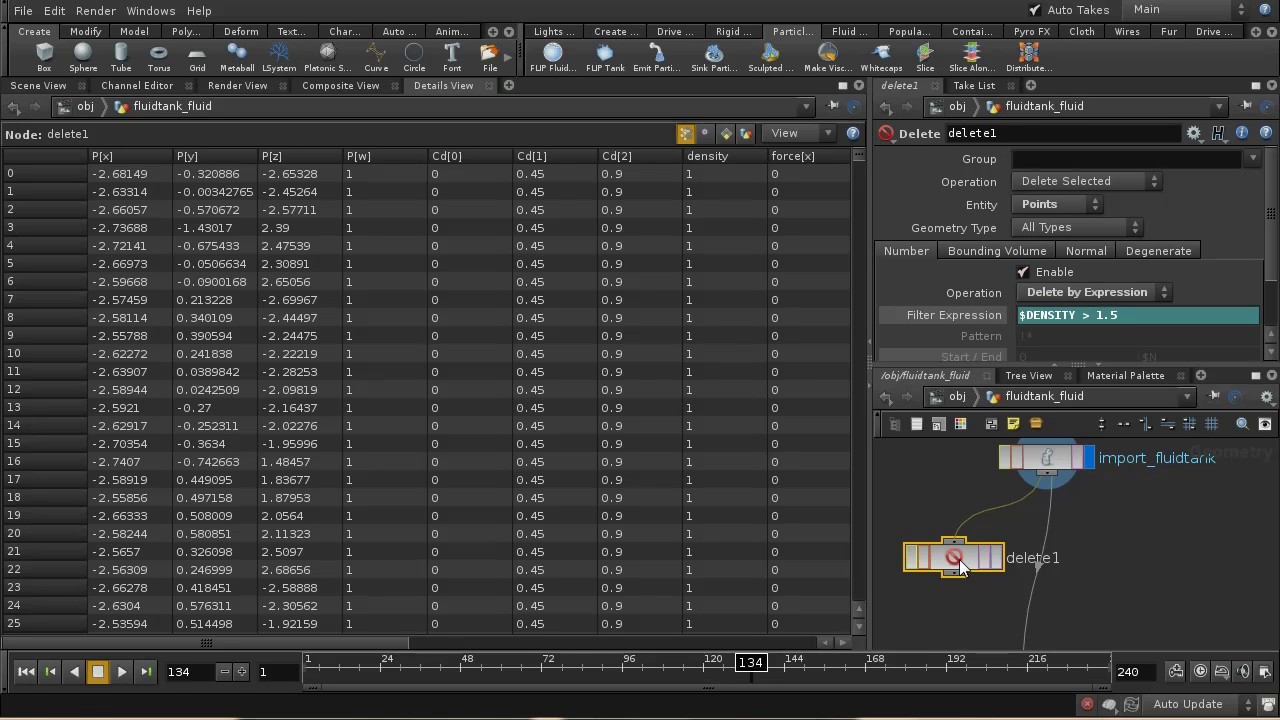
# - Duplicate delete1 and place the copy beside it with import_fluidtank as its input
pyautogui.hotkey('ctrl', 'c')
pyautogui.hotkey('ctrl', 'v')
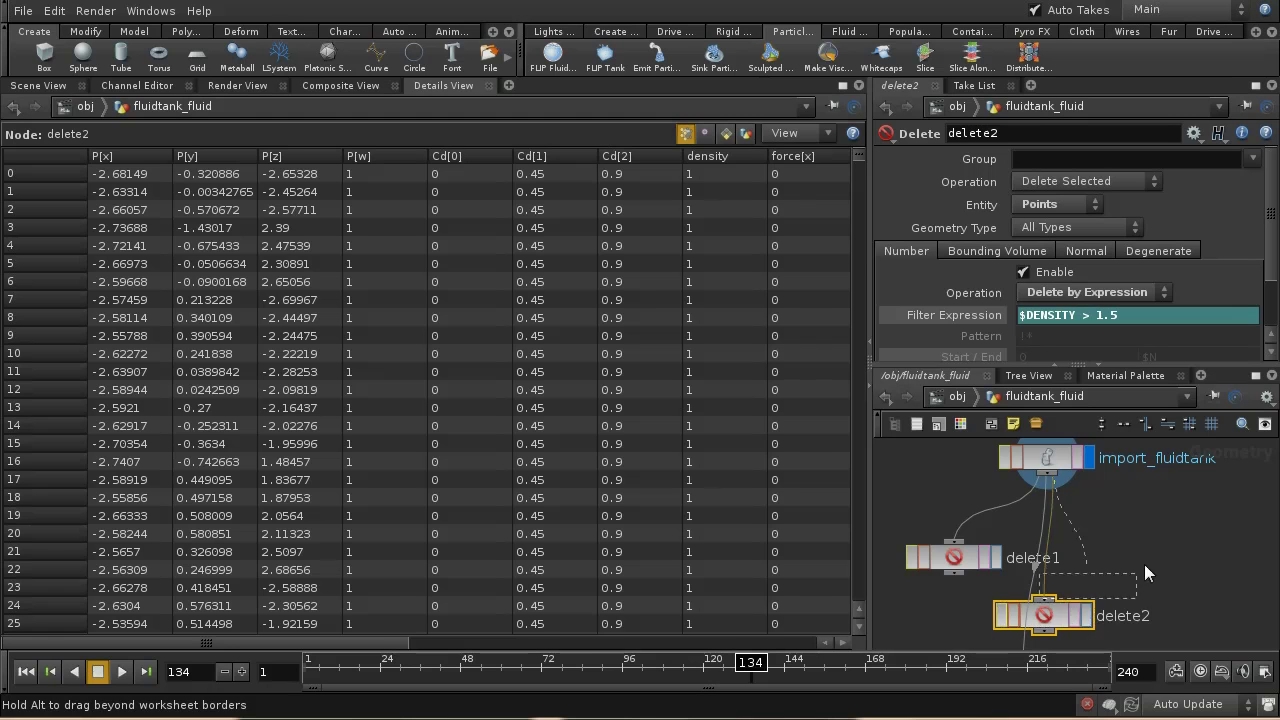
pyautogui.click(1153, 562)
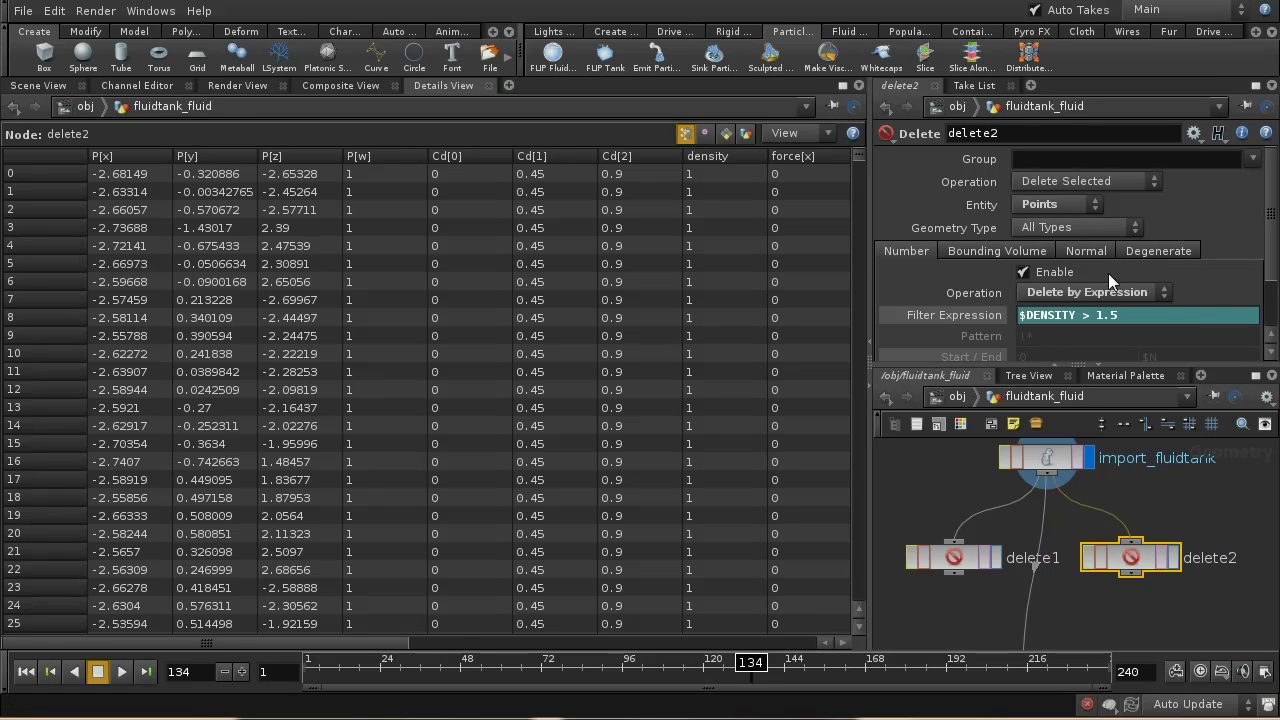
# - Set the delete2 node's operation to Delete Non-Selected so it keeps only the points matching its density expression
pyautogui.click(1104, 180)
pyautogui.click(1095, 214)
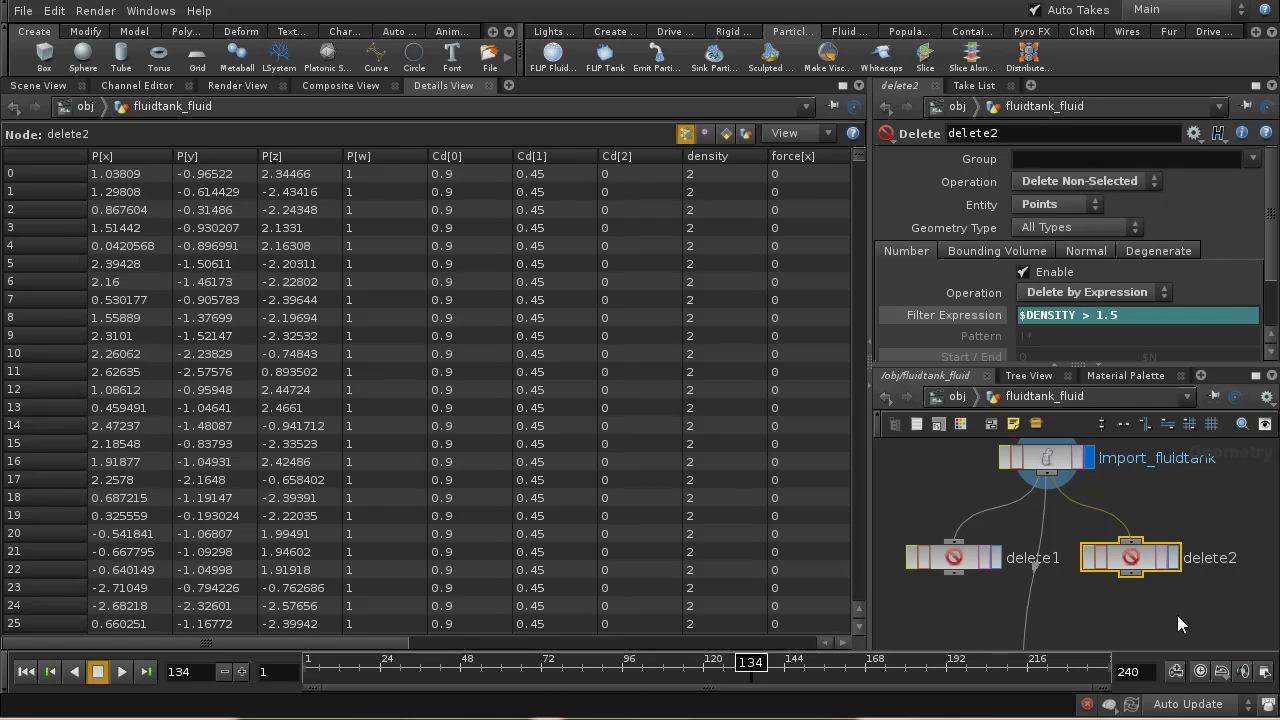
# - Duplicate the particle fluid surface node, feeding one copy from delete1 and the other from delete2
pyautogui.moveTo(1177, 615); pyautogui.dragTo(1186, 523, button='middle')
pyautogui.click(1076, 587)
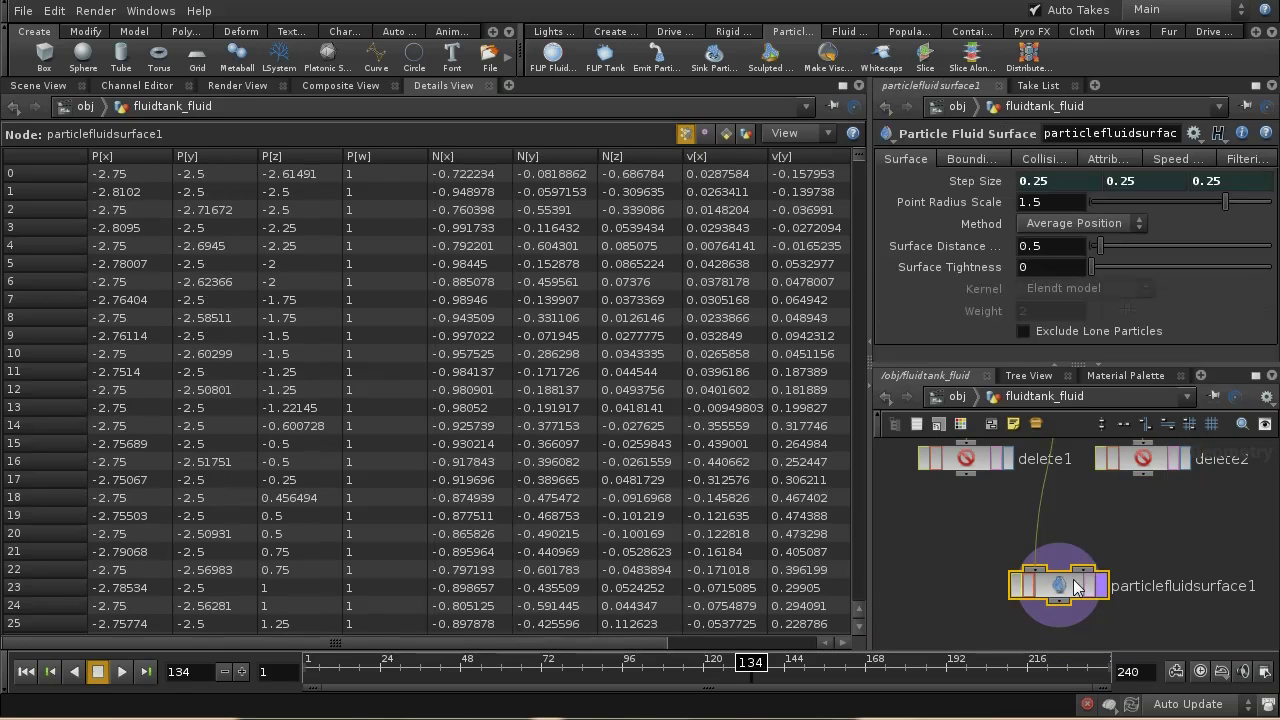
pyautogui.hotkey('ctrl', 'c')
pyautogui.hotkey('ctrl', 'v')
pyautogui.moveTo(1048, 590); pyautogui.dragTo(933, 585)
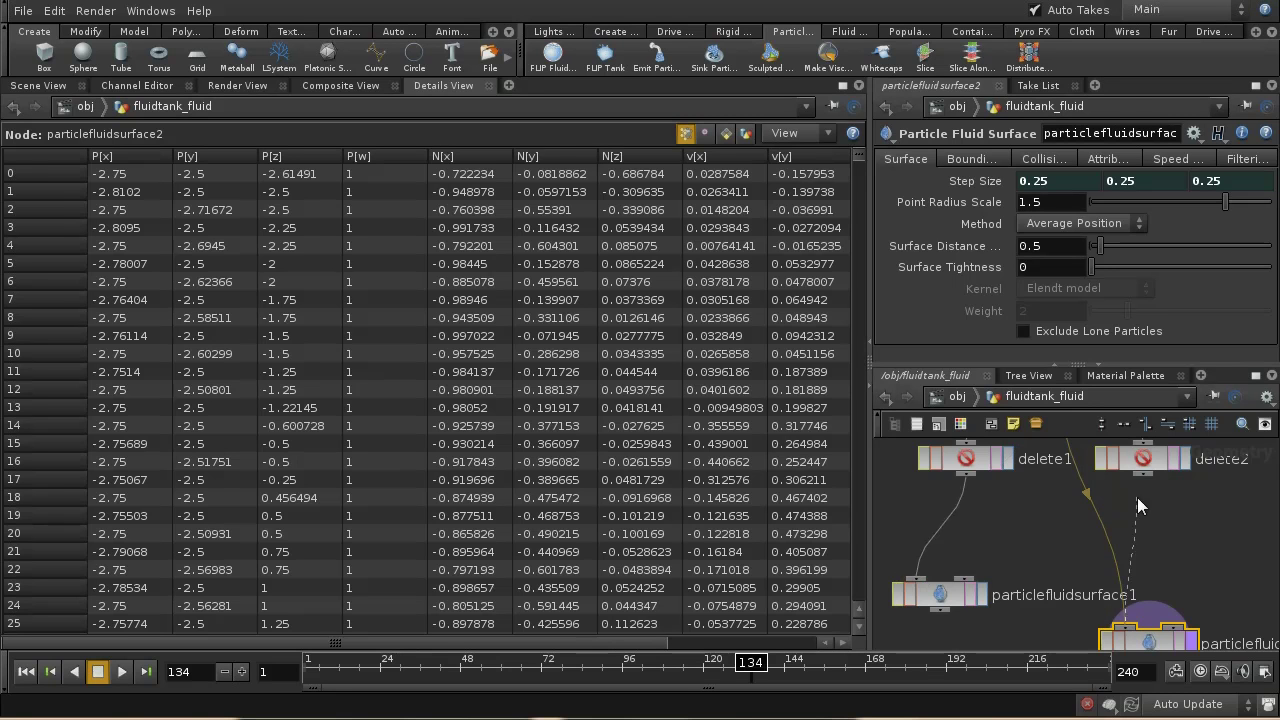
pyautogui.moveTo(1156, 630); pyautogui.dragTo(1148, 552)
# - Add a Merge node below the two particle fluid surfaces and connect both of them into it
pyautogui.moveTo(1132, 639); pyautogui.dragTo(1134, 557, button='middle')
pyautogui.press('Tab')
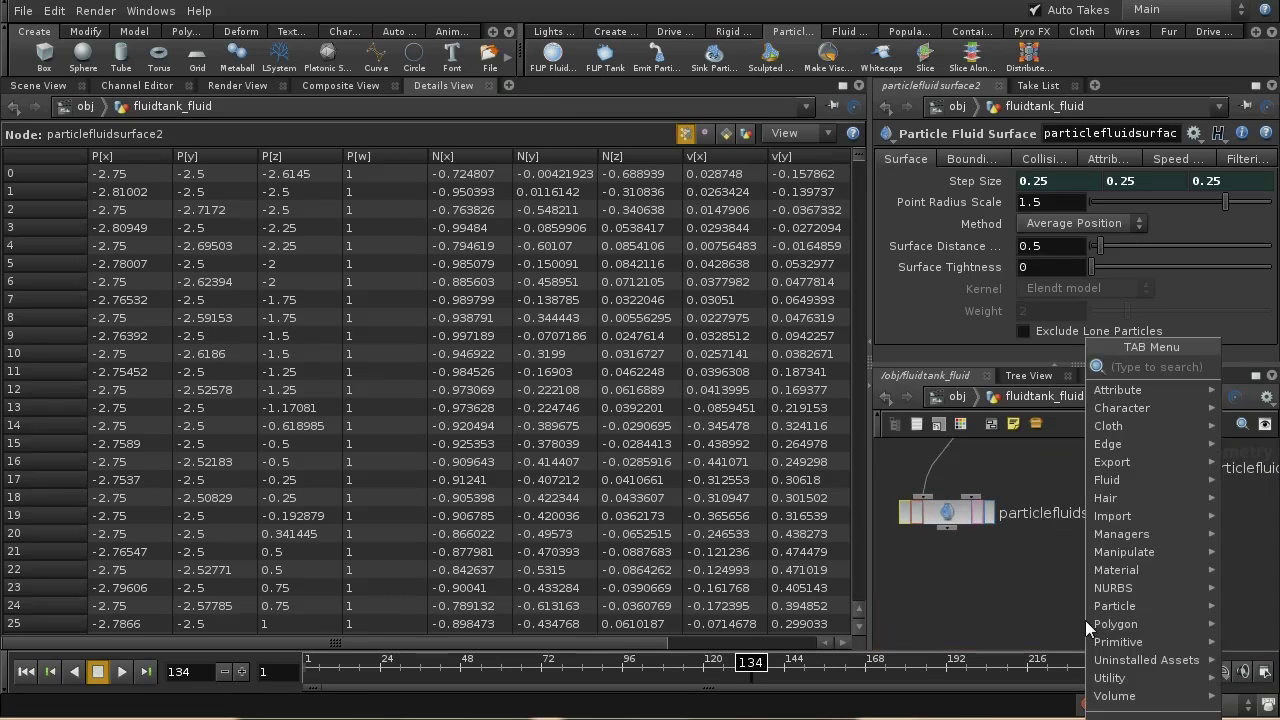
pyautogui.write('Merge')
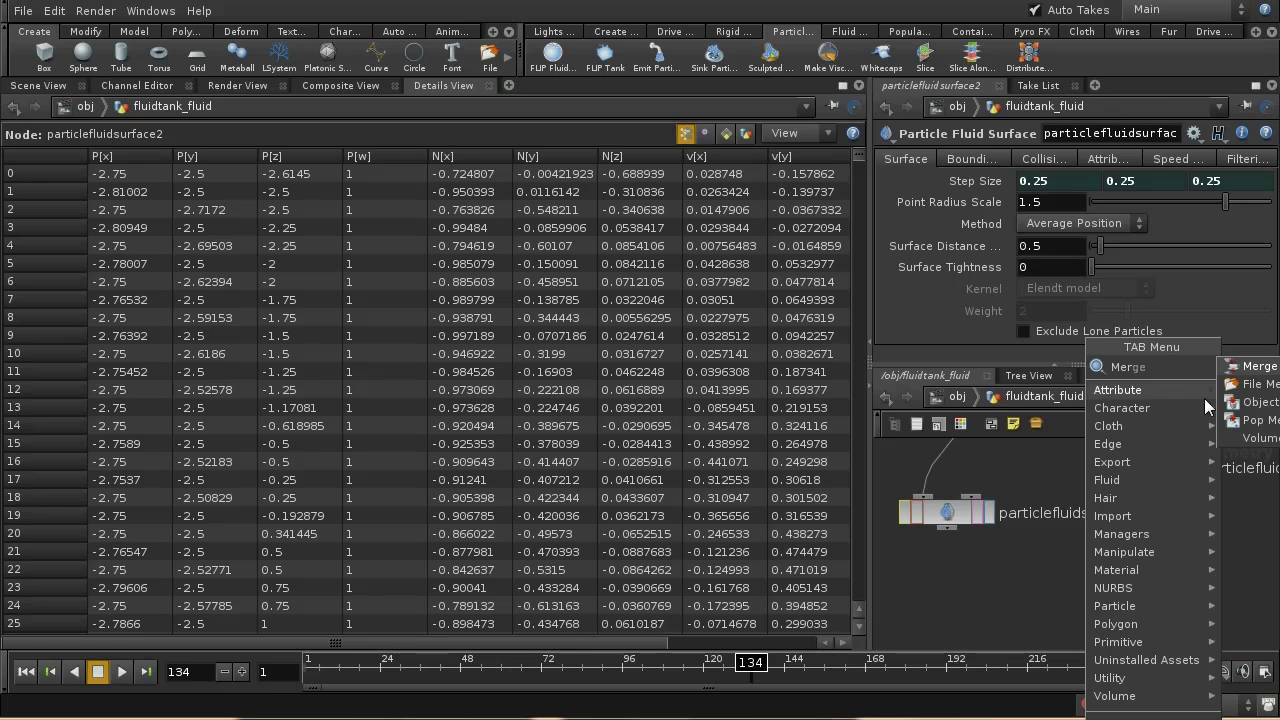
pyautogui.click(1245, 368)
pyautogui.click(1086, 584)
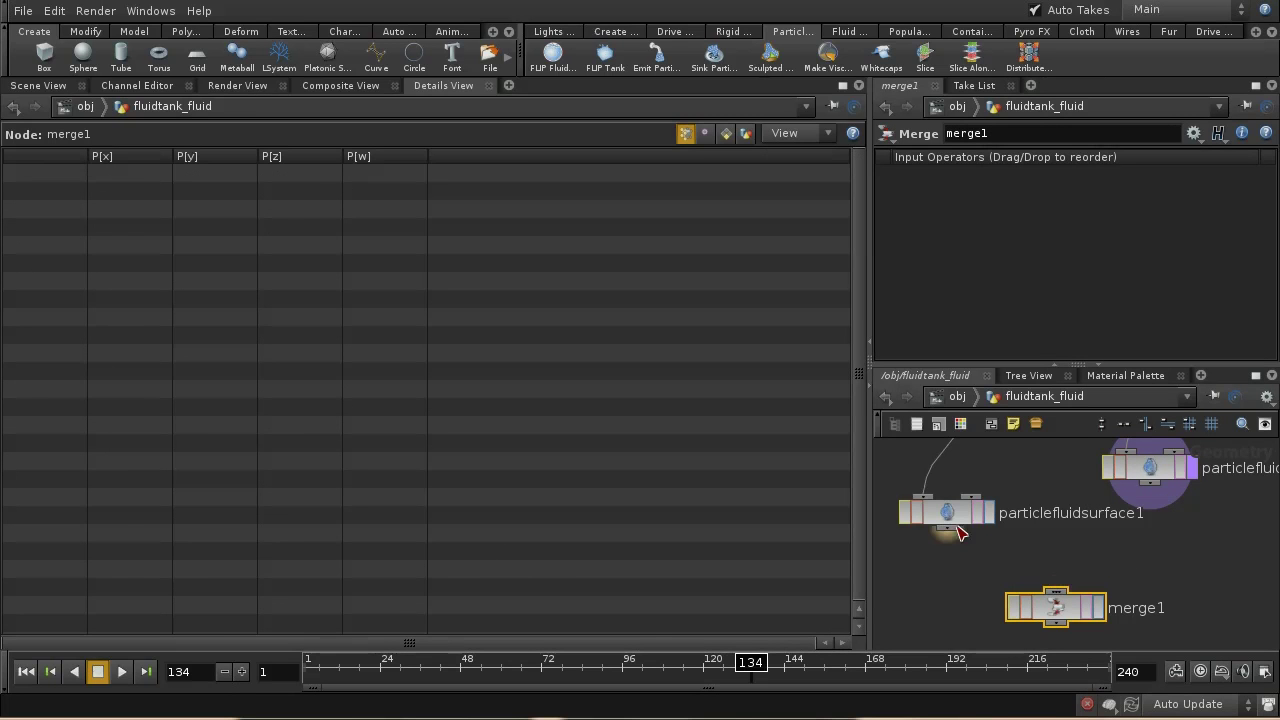
pyautogui.moveTo(946, 527); pyautogui.dragTo(1055, 590)
pyautogui.moveTo(1150, 503); pyautogui.dragTo(1060, 592)
# - Add the color attribute Cd to the transferred attributes of both particle fluid surface nodes
pyautogui.moveTo(955, 518); pyautogui.dragTo(962, 490)
pyautogui.moveTo(962, 490); pyautogui.dragTo(973, 556, button='middle')
pyautogui.moveTo(930, 478); pyautogui.dragTo(1231, 593)
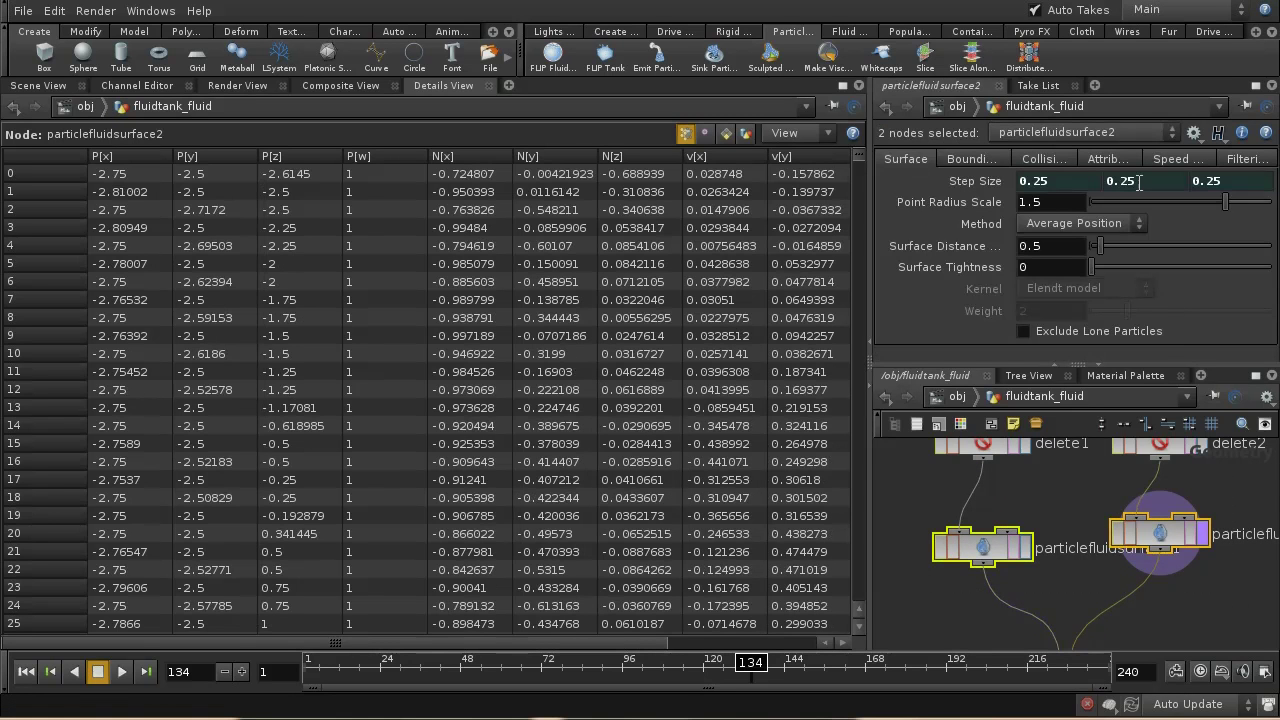
pyautogui.click(1107, 159)
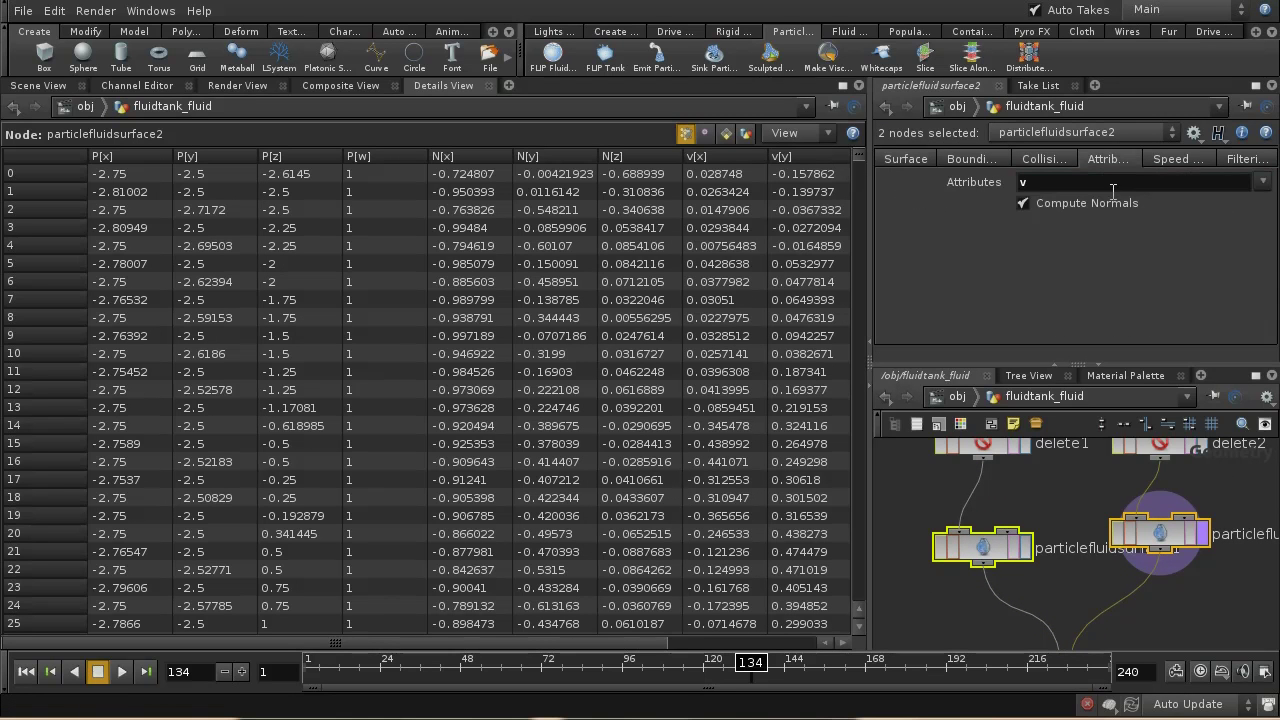
pyautogui.click(1263, 181)
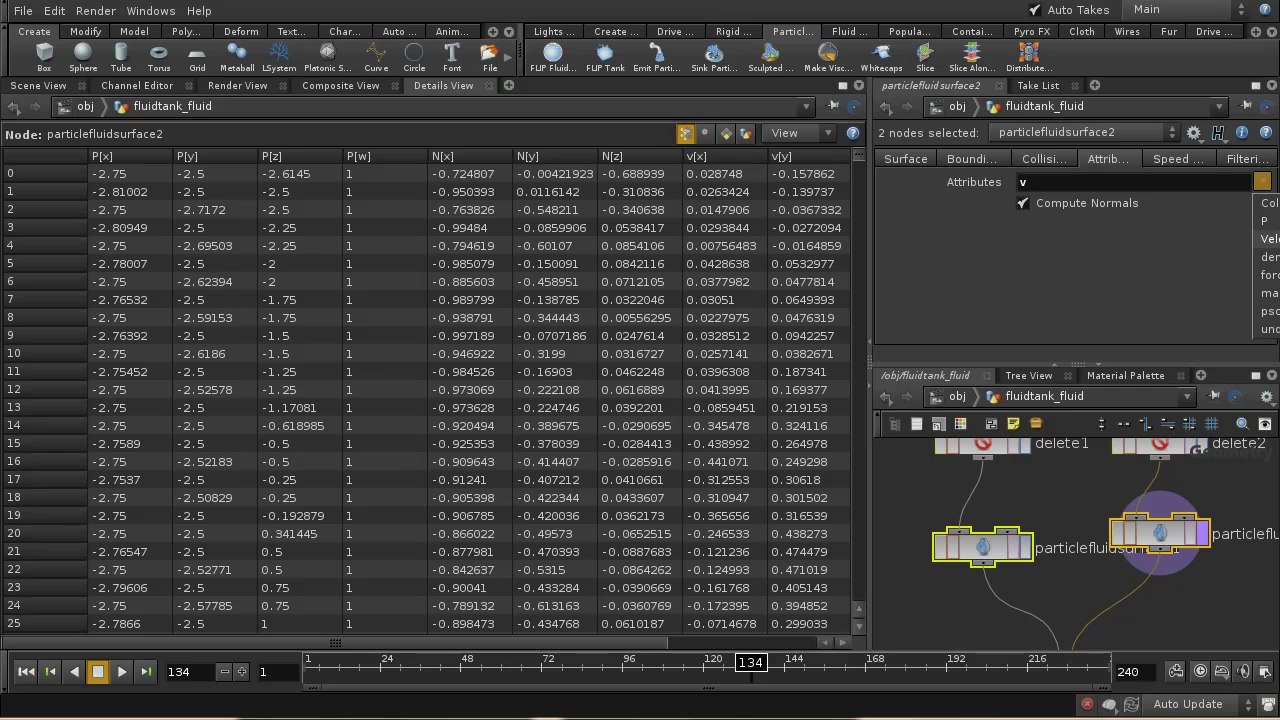
pyautogui.click(1237, 228)
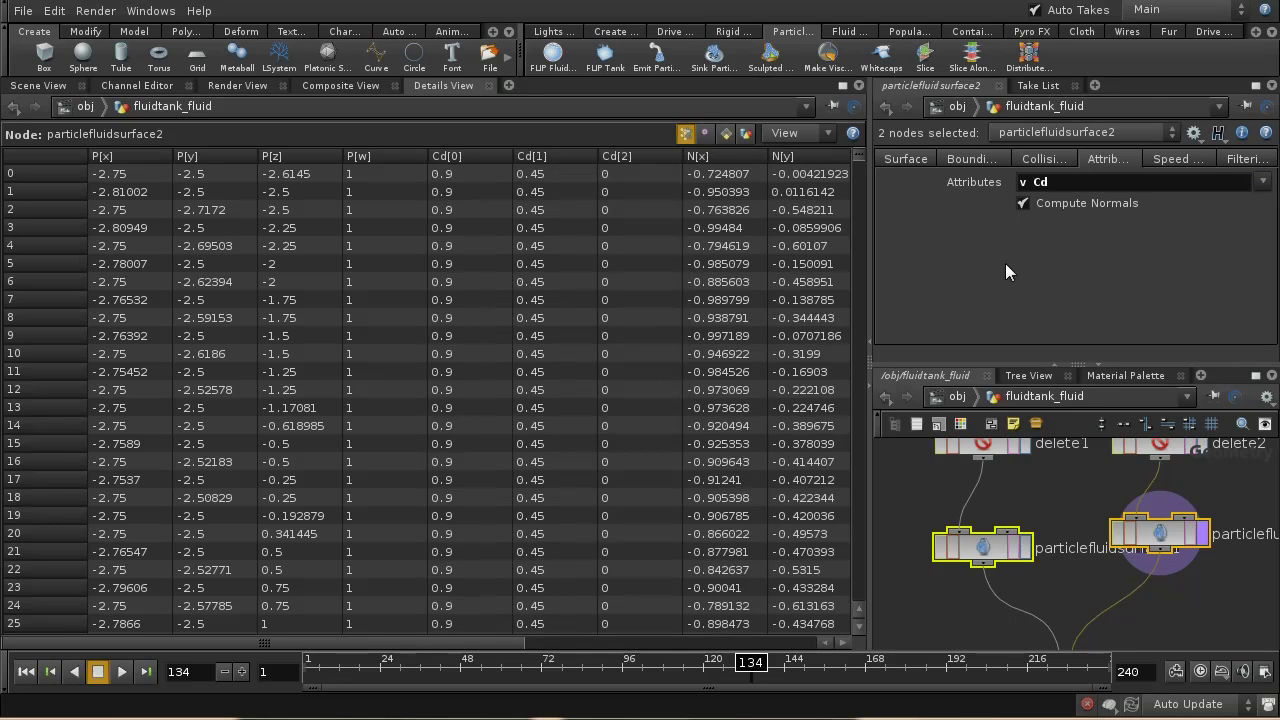
# - Display the merge1 node and examine the combined fluid surfaces in the scene view from another angle
pyautogui.moveTo(1163, 572); pyautogui.dragTo(1156, 500, button='middle')
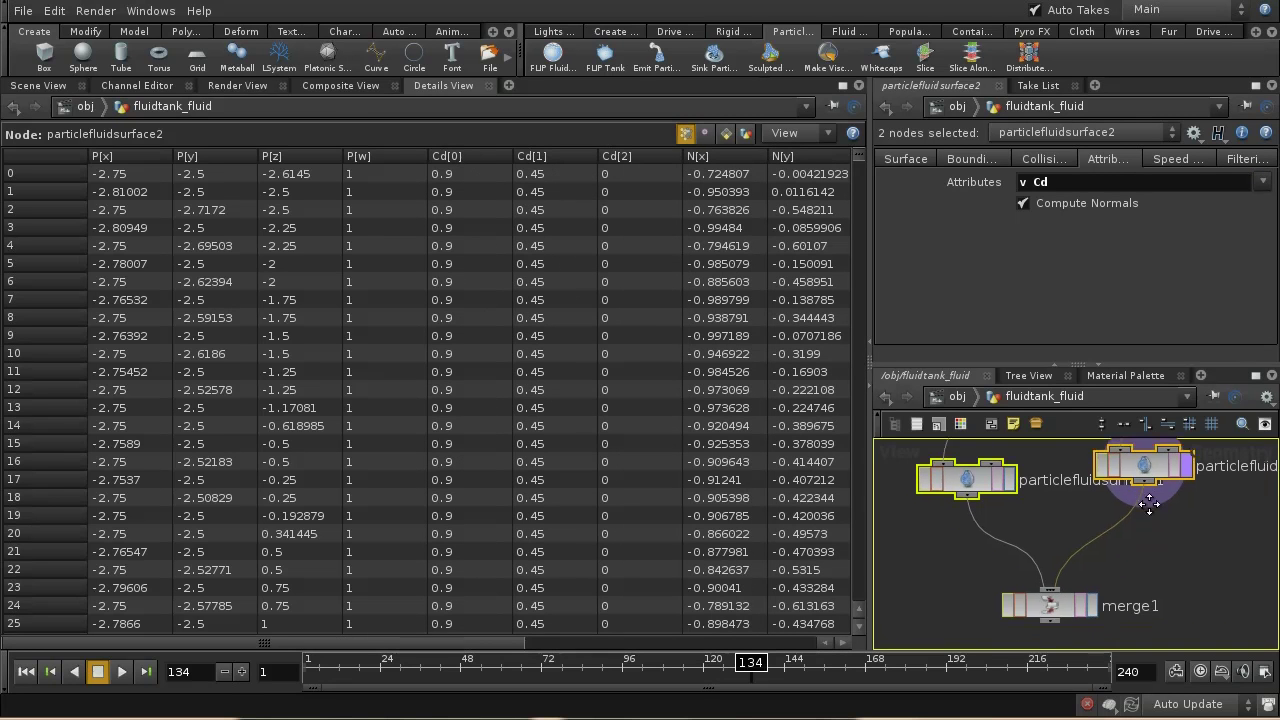
pyautogui.click(1056, 601)
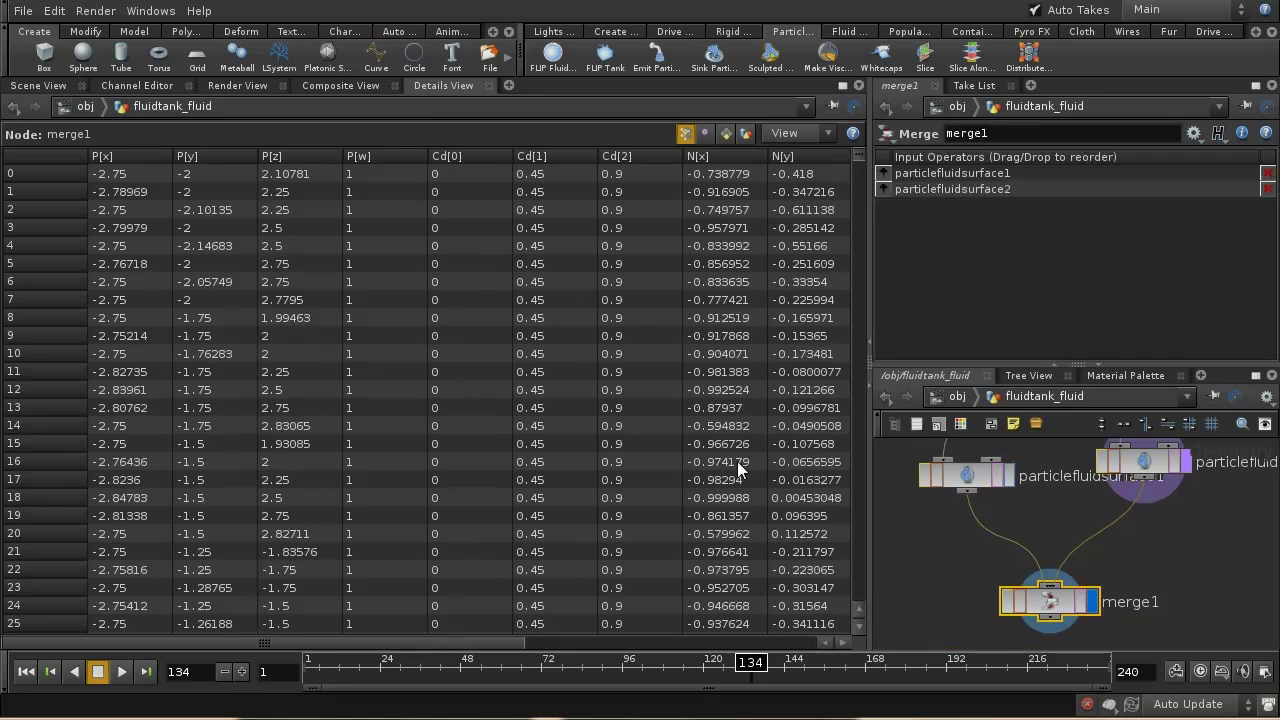
pyautogui.click(50, 86)
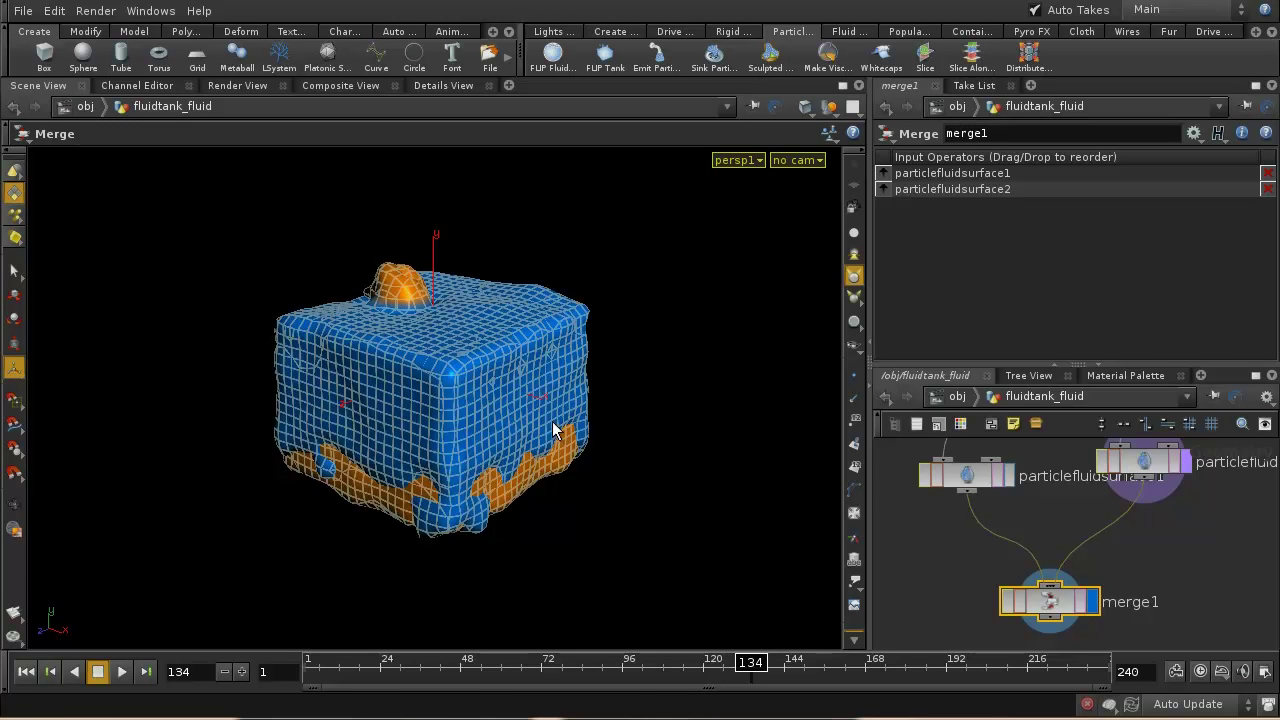
pyautogui.press('Escape')
pyautogui.moveTo(560, 422); pyautogui.dragTo(611, 423)
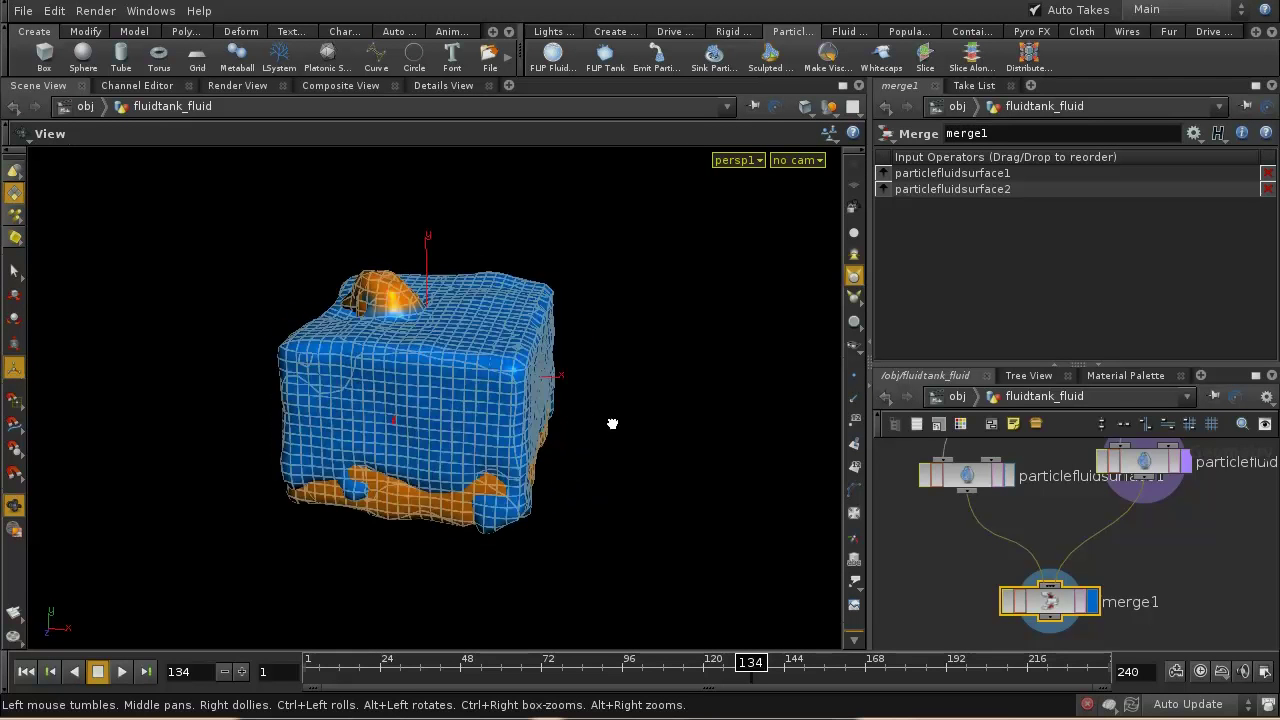
pyautogui.moveTo(474, 364); pyautogui.dragTo(483, 429)
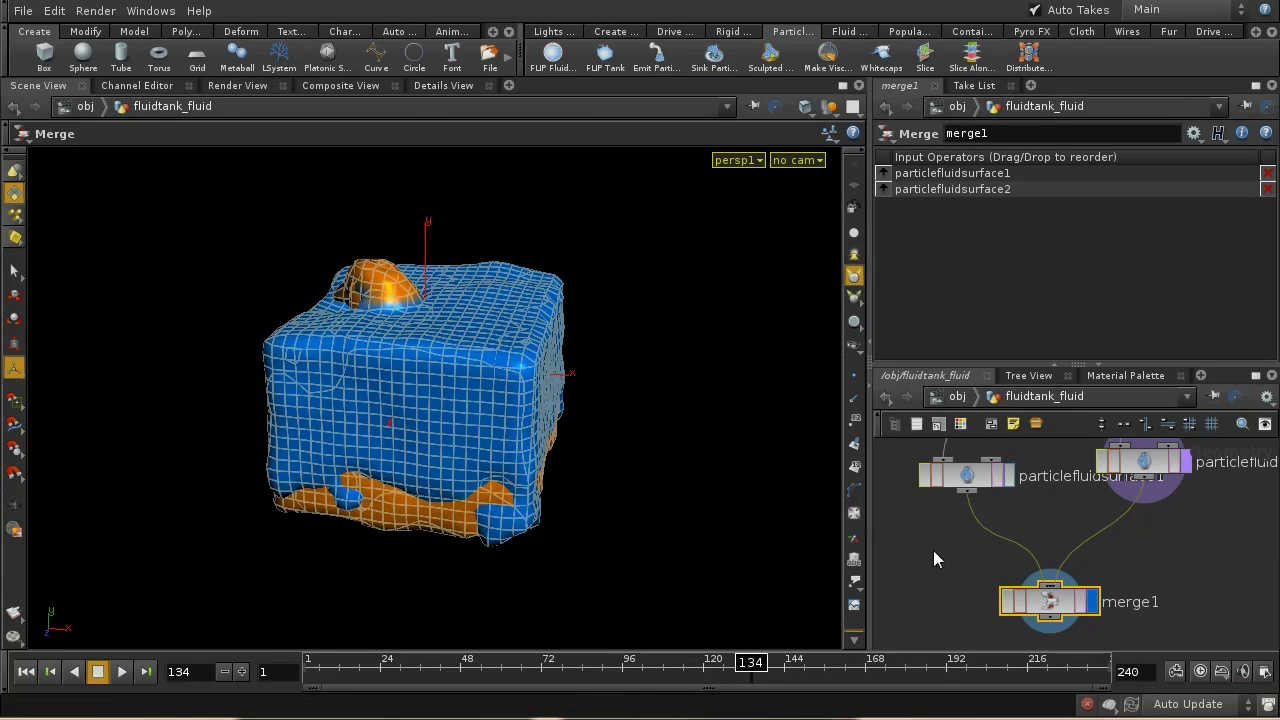
# - Display particlefluidsurface1 and particlefluidsurface2 in turn to compare the two separate fluid meshes
pyautogui.click(1011, 478)
pyautogui.click(982, 480)
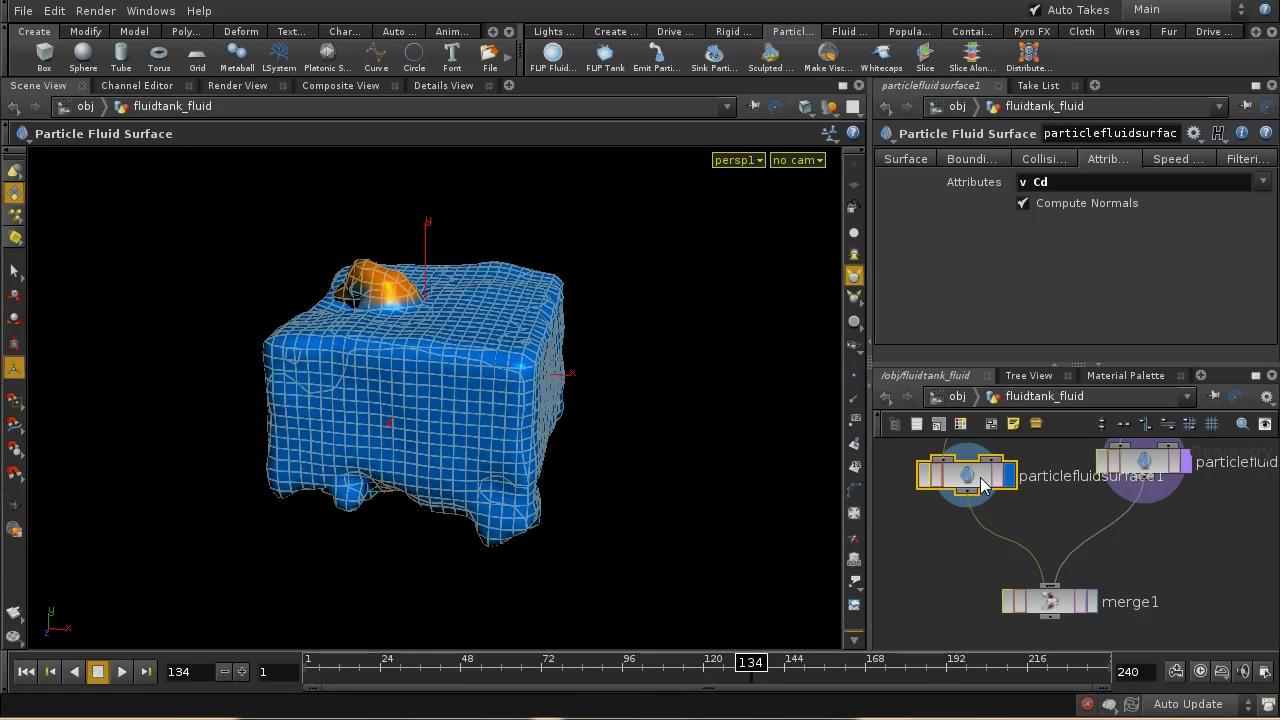
pyautogui.moveTo(982, 484); pyautogui.dragTo(1051, 600, button='middle')
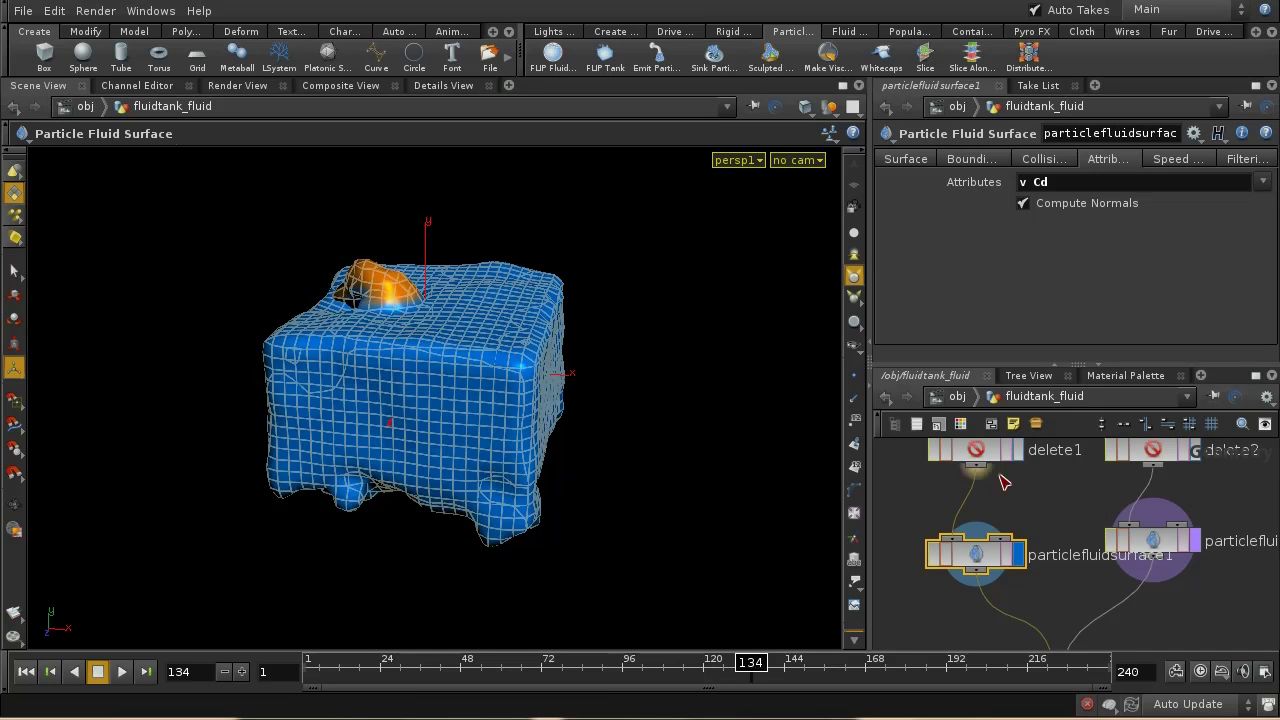
pyautogui.click(1161, 541)
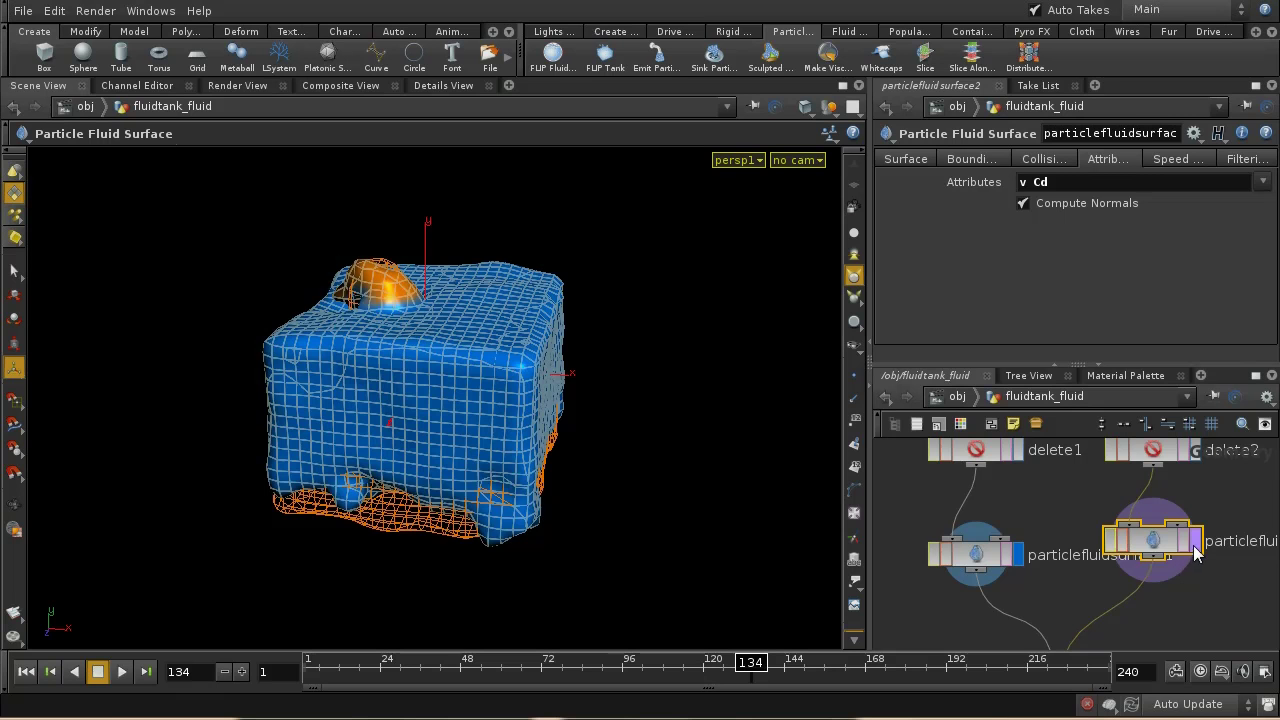
pyautogui.click(1195, 543)
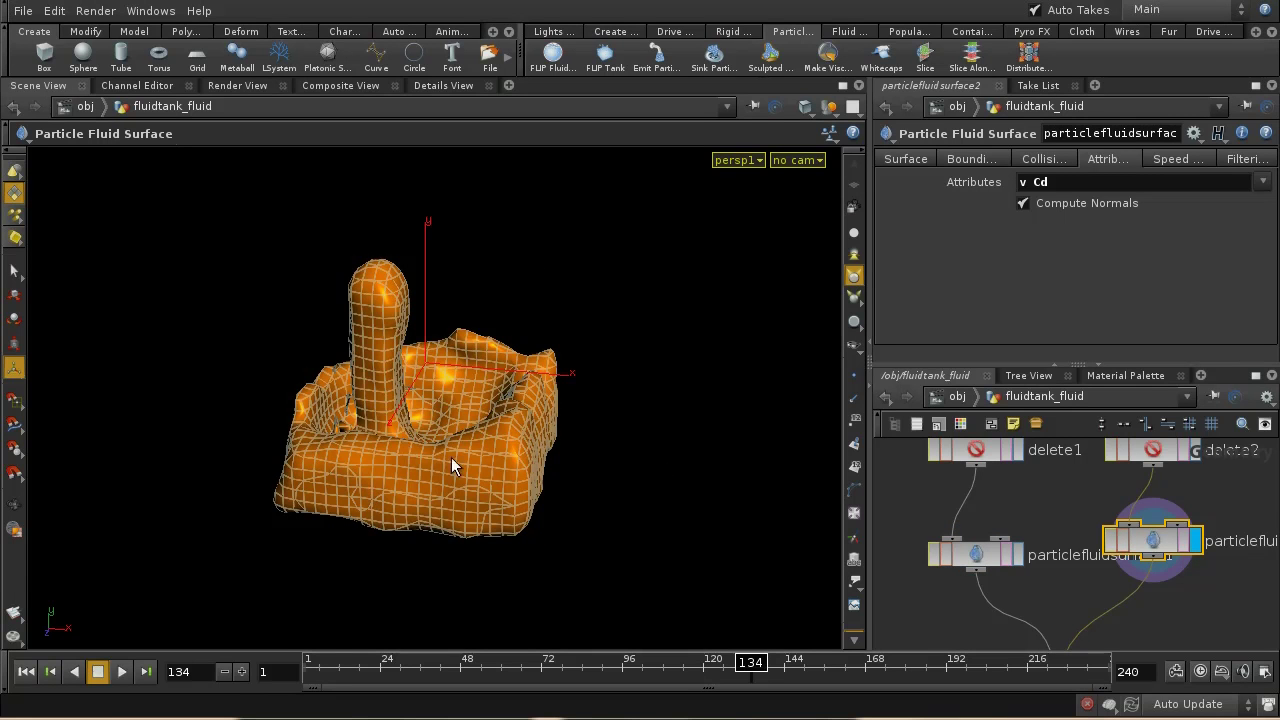
pyautogui.click(968, 560)
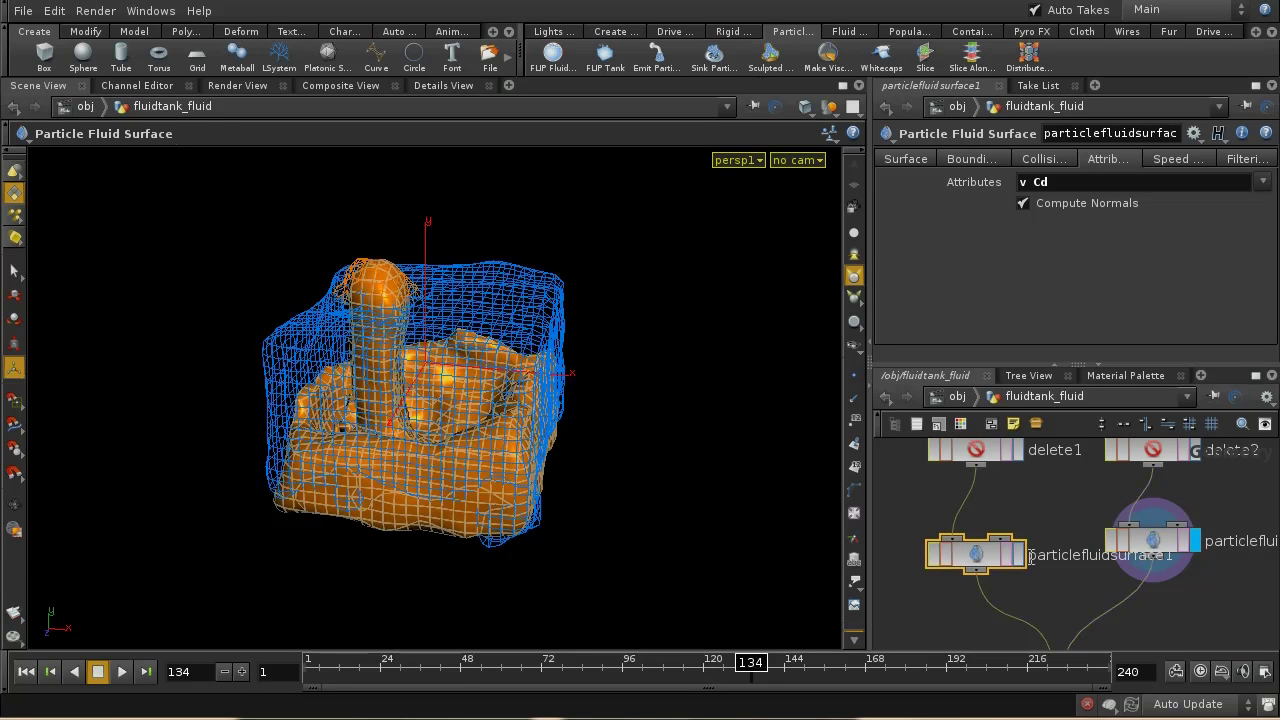
pyautogui.click(1018, 556)
pyautogui.press('Escape')
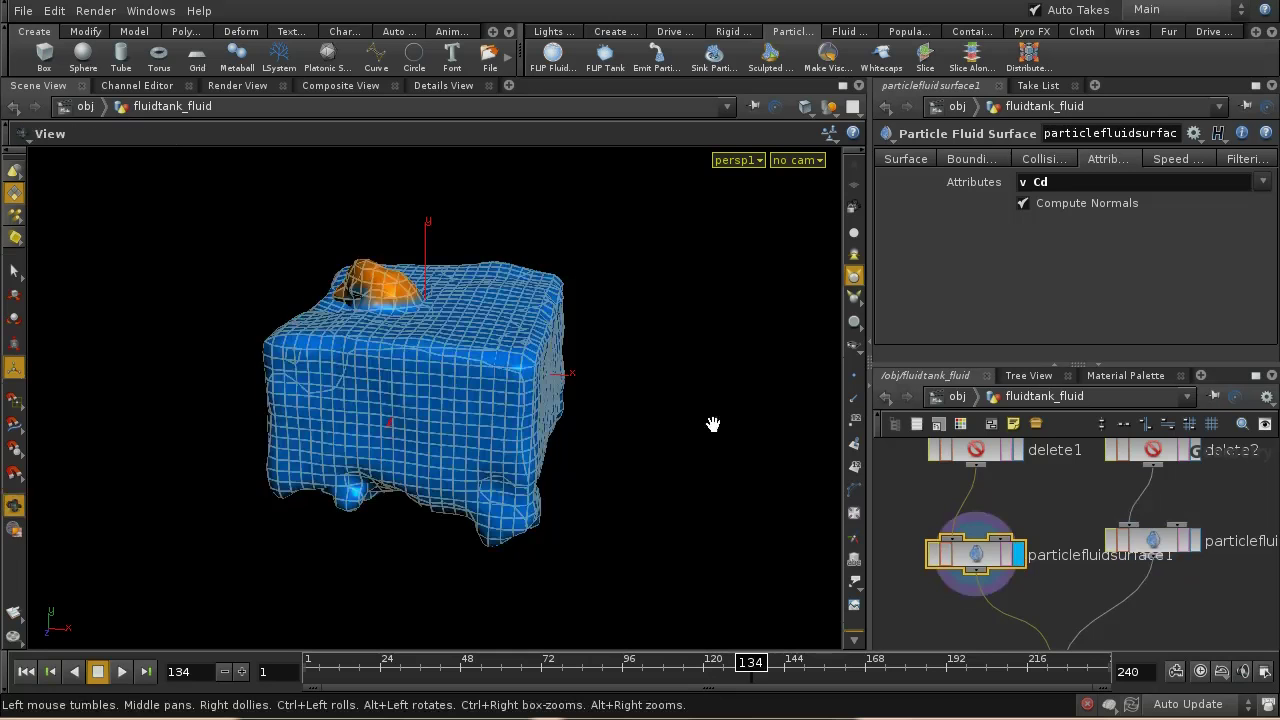
pyautogui.moveTo(708, 423); pyautogui.dragTo(698, 468)
pyautogui.click(990, 580)
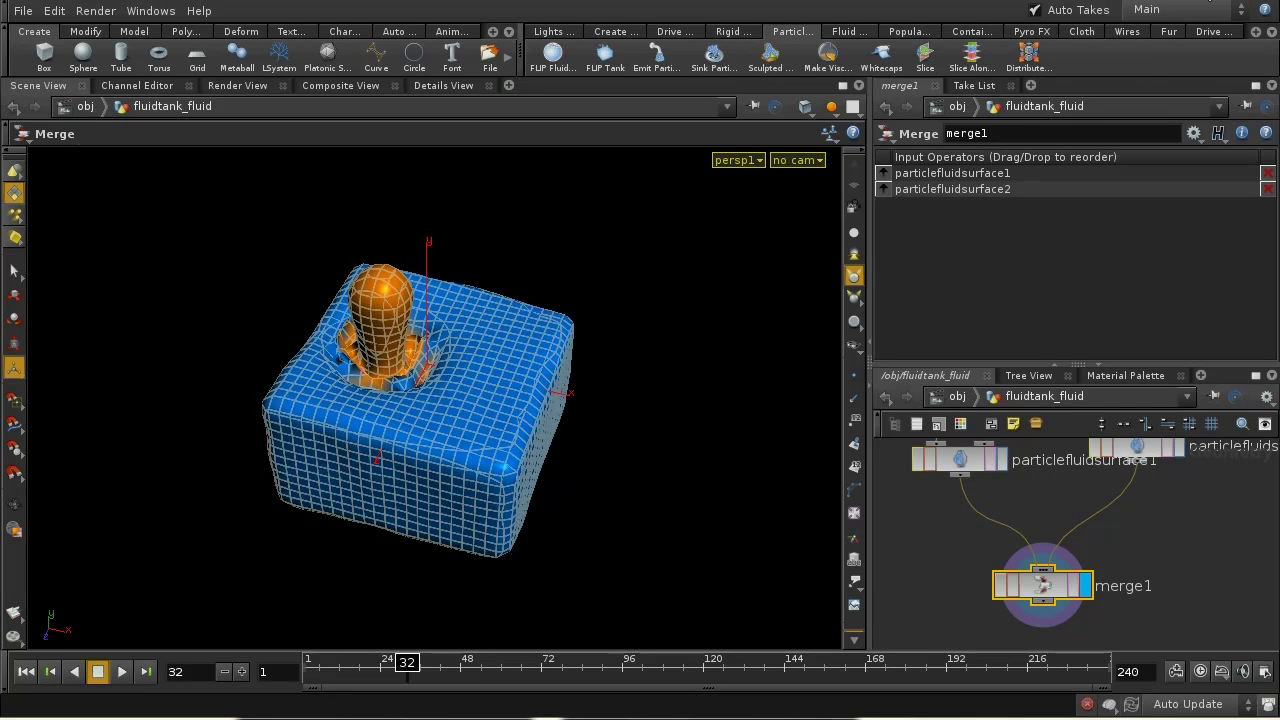
# - Switch to the heavier take and play the merged fluid simulation from the first frame to about frame 75
pyautogui.click(1145, 12)
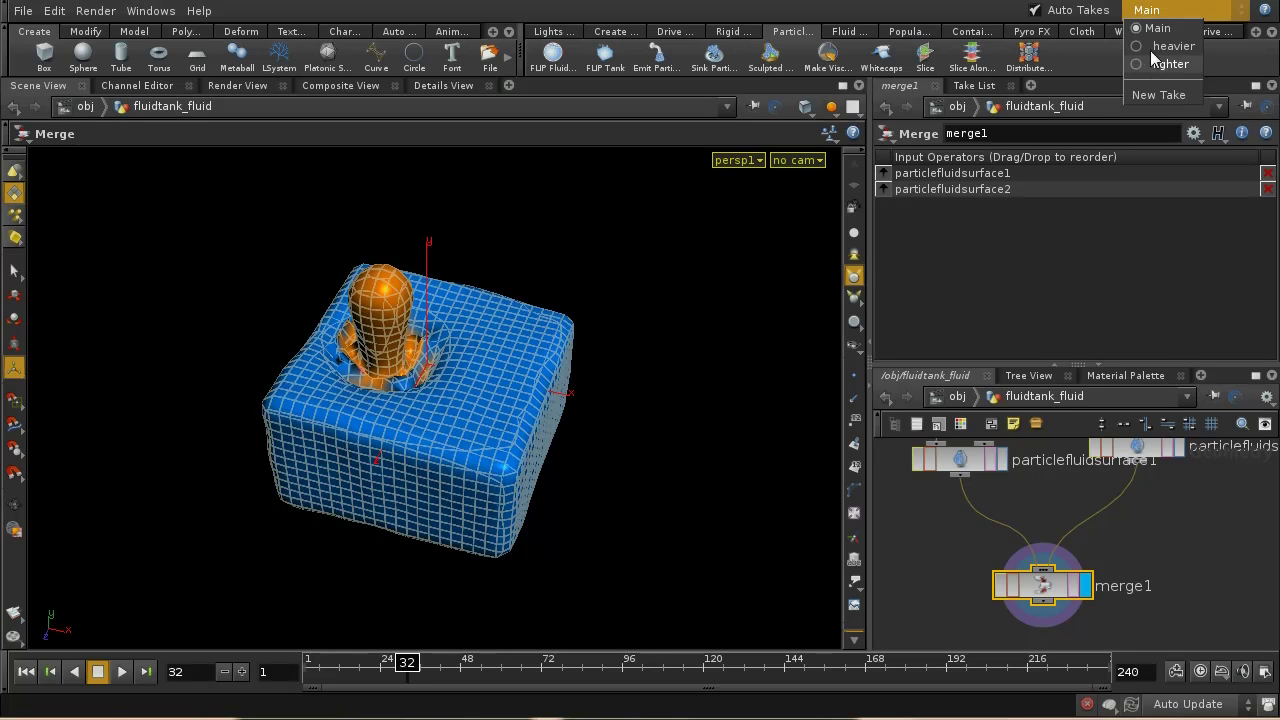
pyautogui.click(1152, 48)
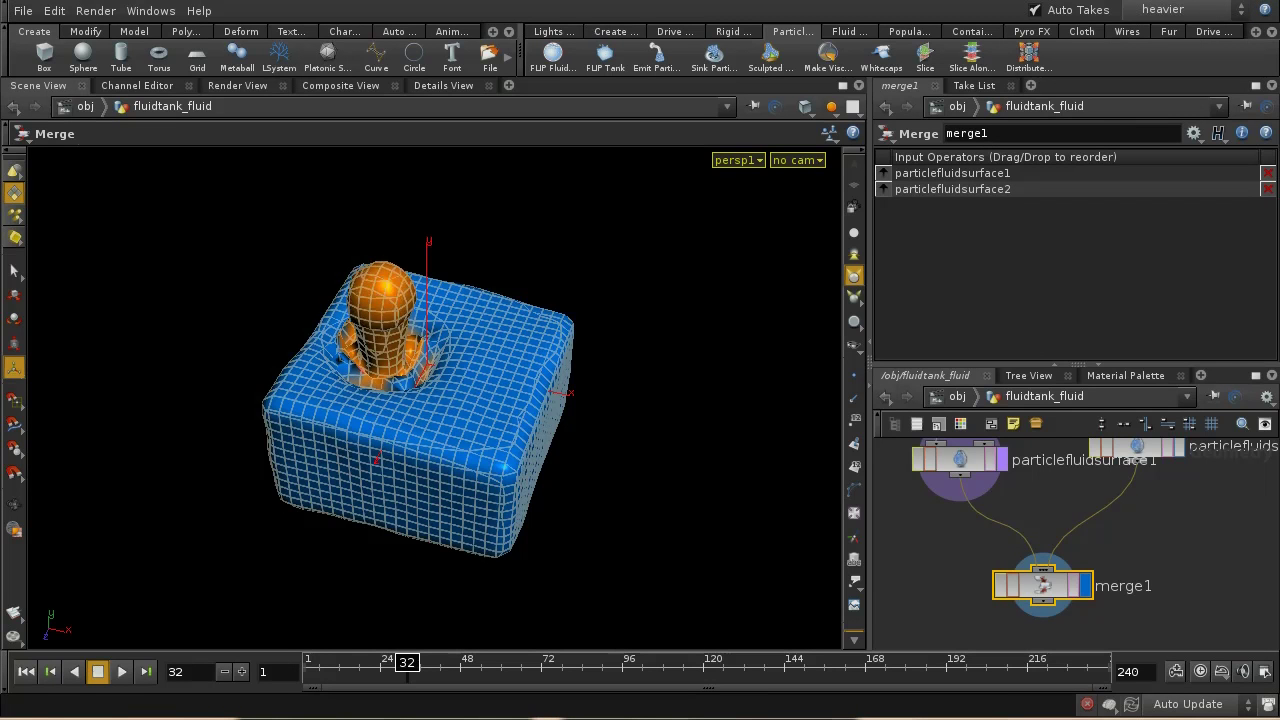
pyautogui.click(27, 672)
pyautogui.click(121, 672)
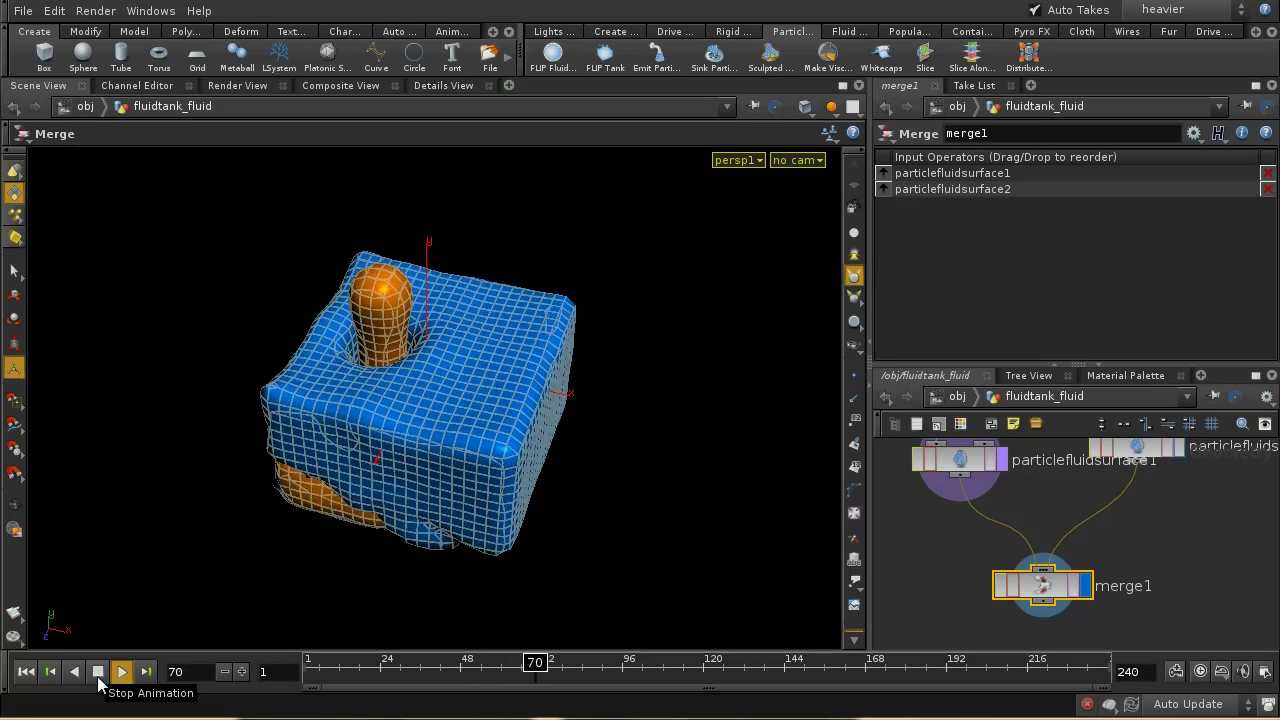
pyautogui.click(99, 676)
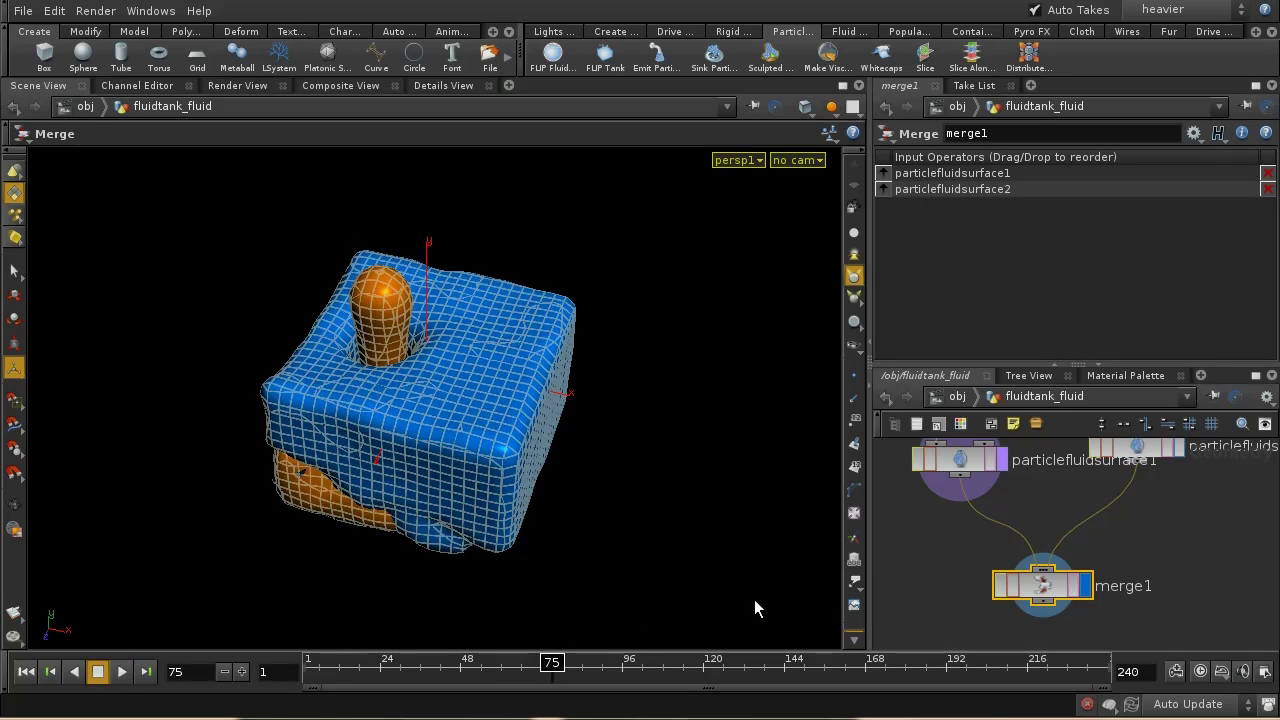
# - Examine each fluid surface of the heavier take on its own, ending with the merged result displayed
pyautogui.moveTo(985, 505); pyautogui.dragTo(988, 528, button='middle')
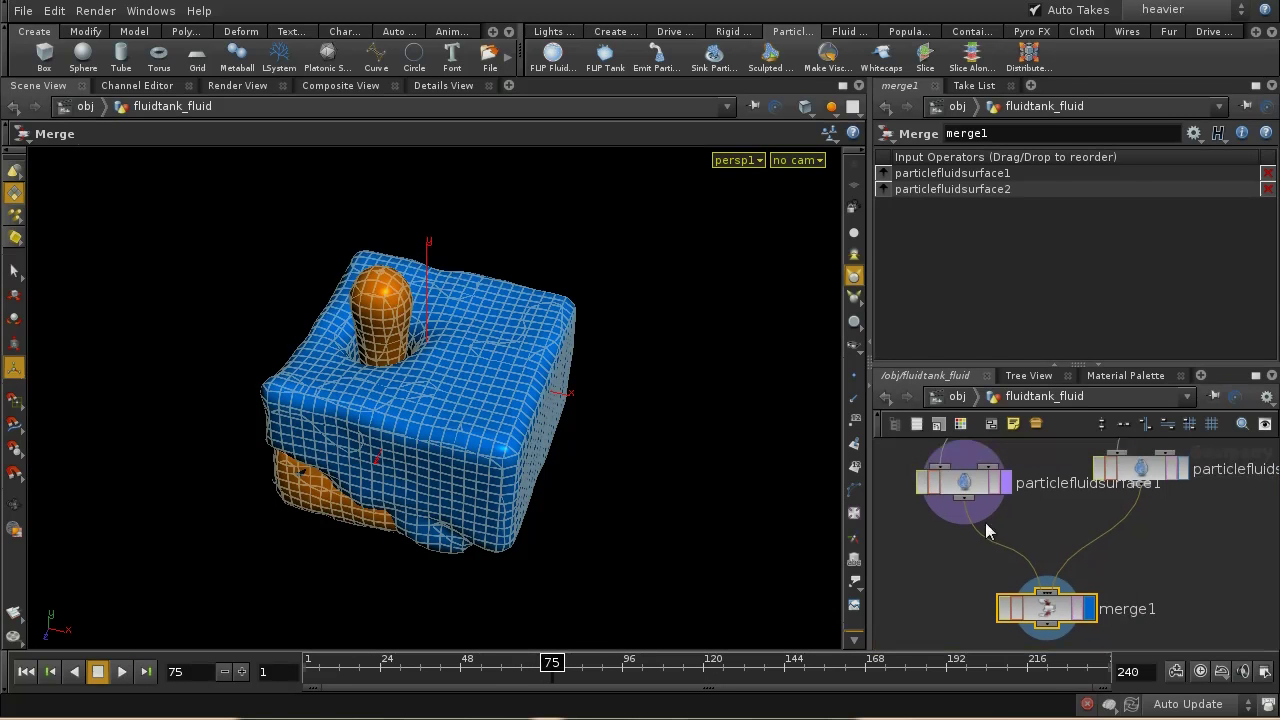
pyautogui.click(968, 490)
pyautogui.click(1005, 483)
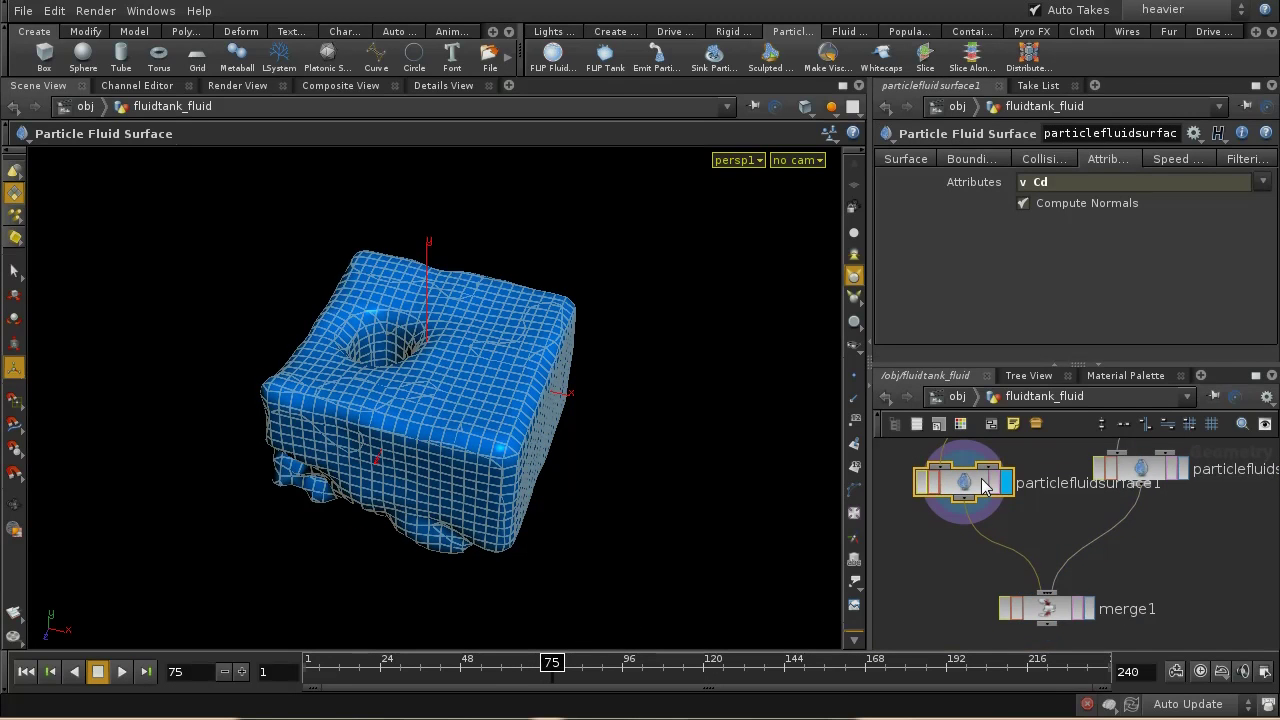
pyautogui.click(1140, 468)
pyautogui.click(1183, 469)
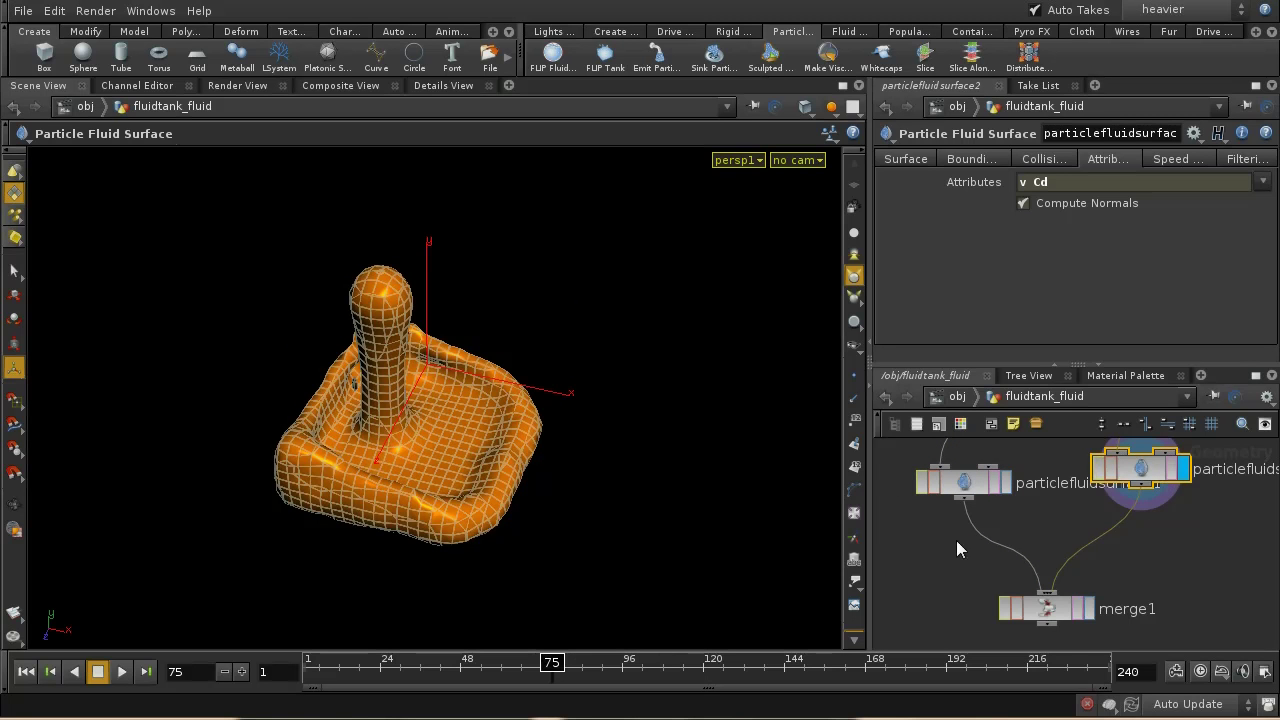
pyautogui.click(1090, 608)
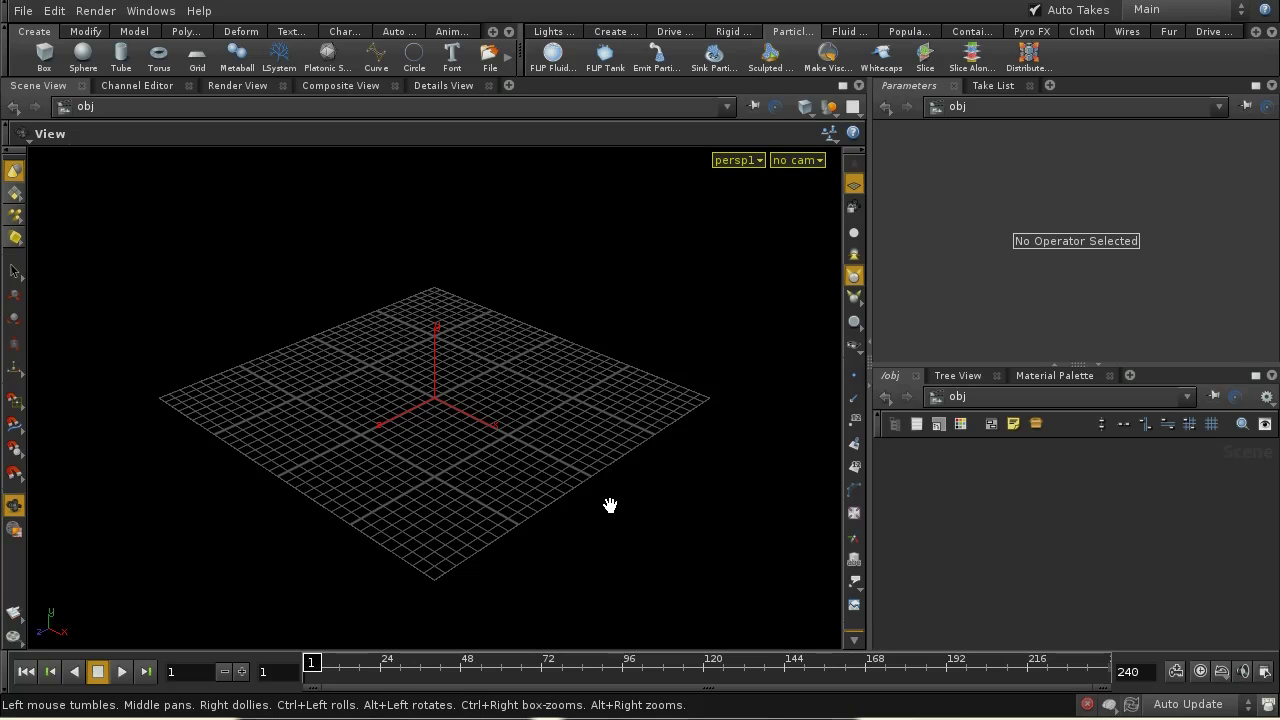
# - Create a tube at the origin in the empty scene and set its primitive type to Polygon
pyautogui.click(131, 61)
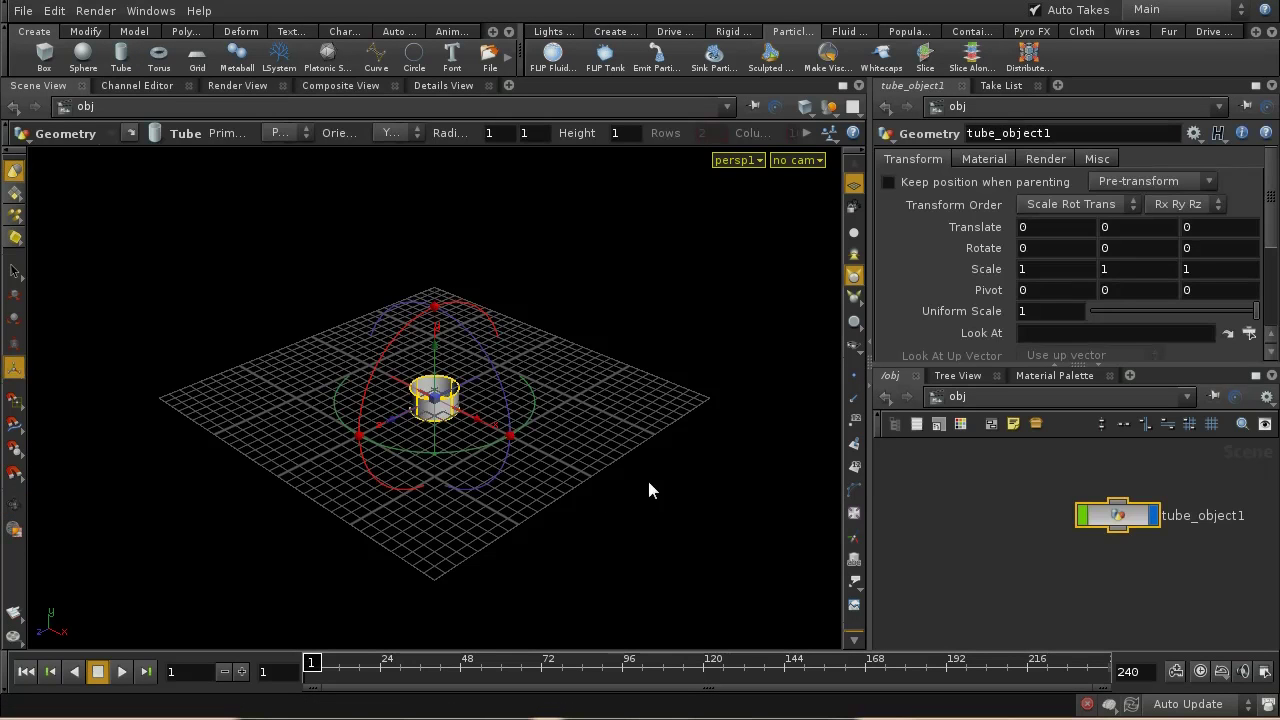
pyautogui.doubleClick(1138, 518)
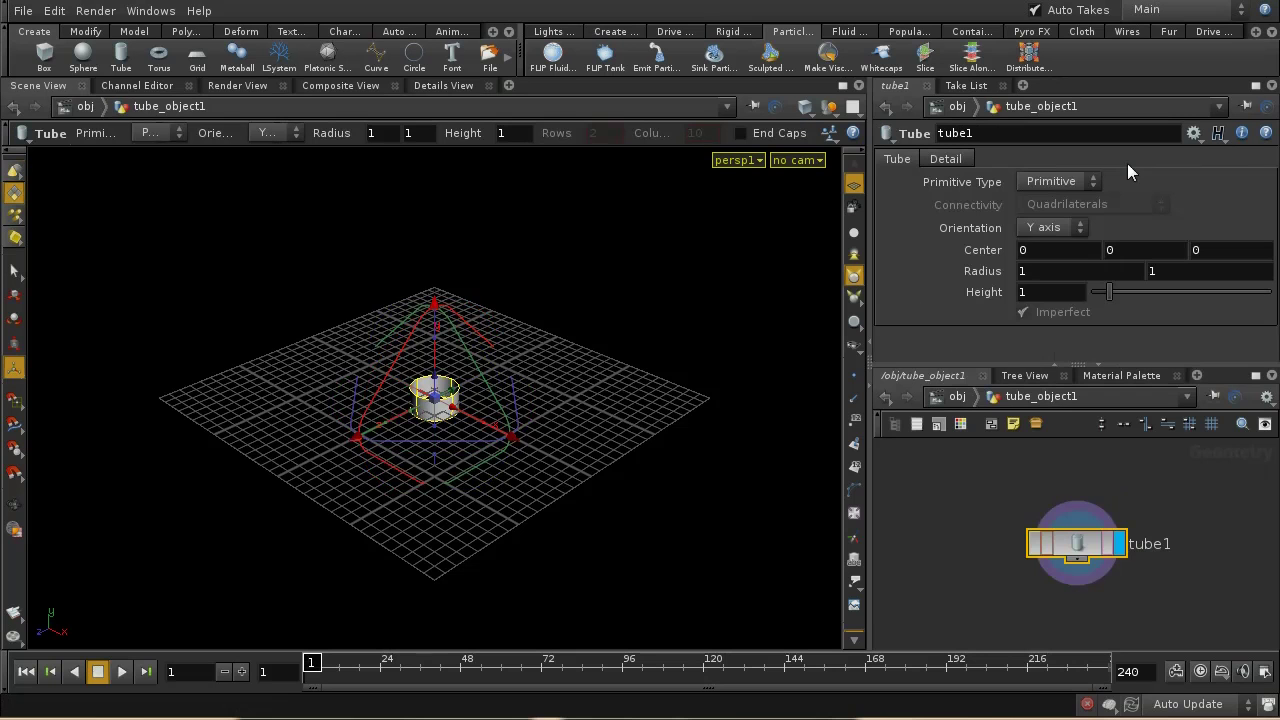
pyautogui.click(1075, 183)
pyautogui.click(1062, 218)
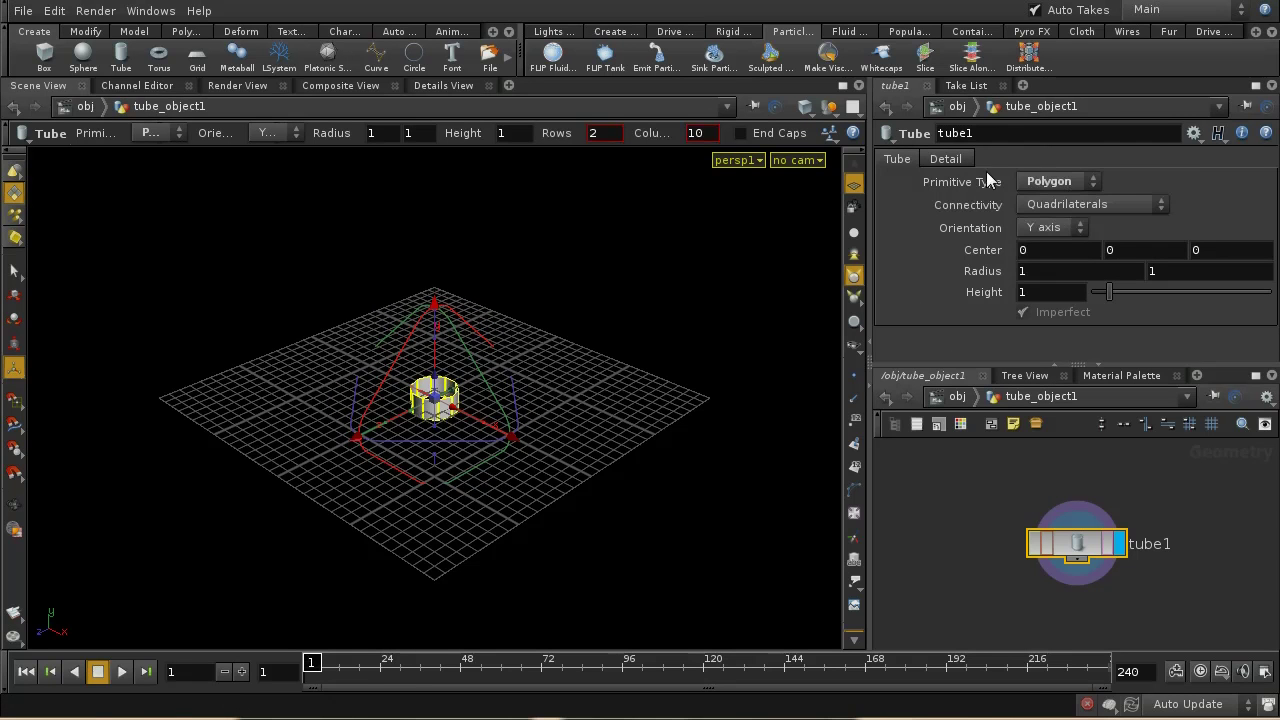
# - Give the tube 10 rows, 20 columns and a height of 3
pyautogui.click(956, 158)
pyautogui.moveTo(1052, 184); pyautogui.dragTo(1131, 187, button='middle')
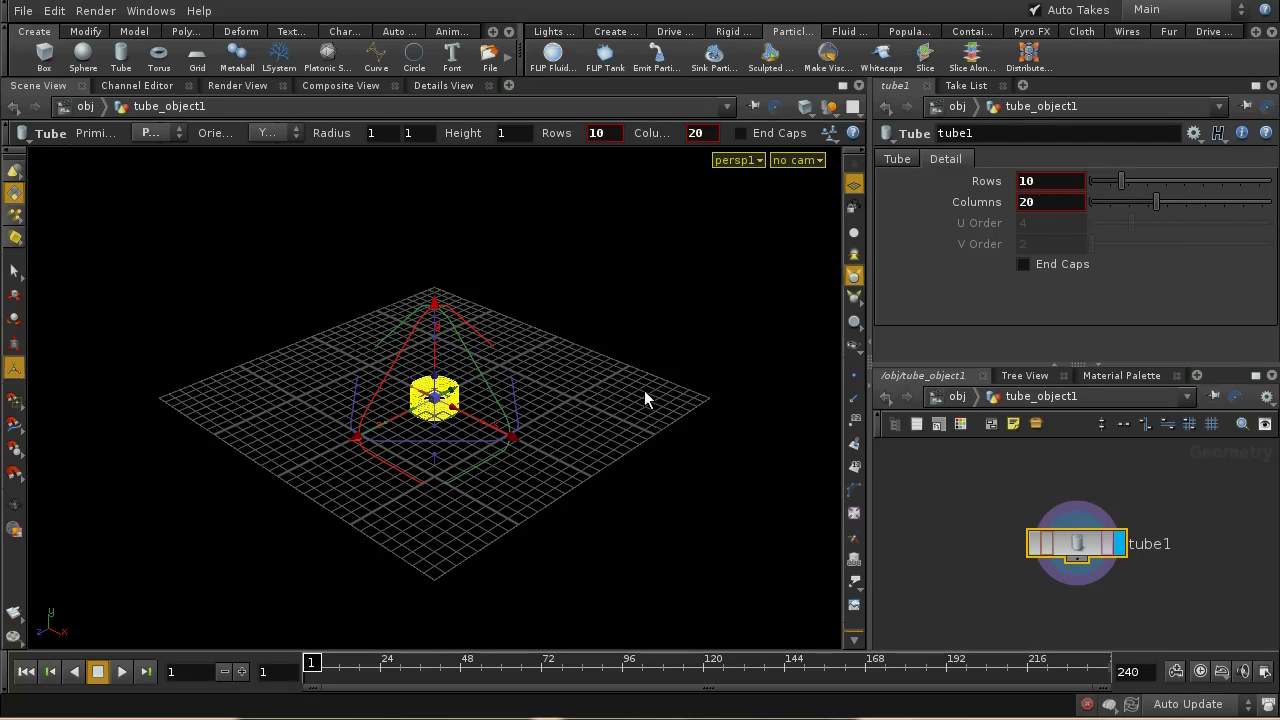
pyautogui.click(912, 158)
pyautogui.moveTo(1045, 291); pyautogui.dragTo(1081, 258, button='middle')
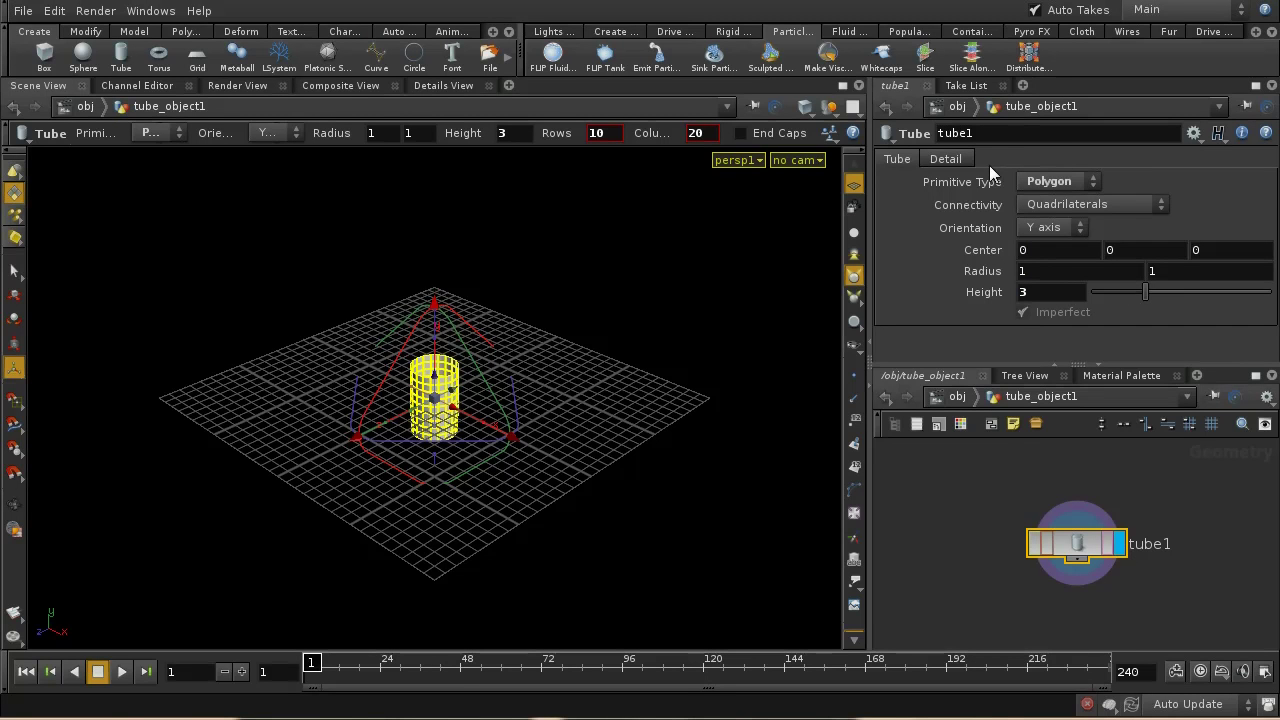
# - Close the polygon tube by enabling its end caps
pyautogui.click(946, 159)
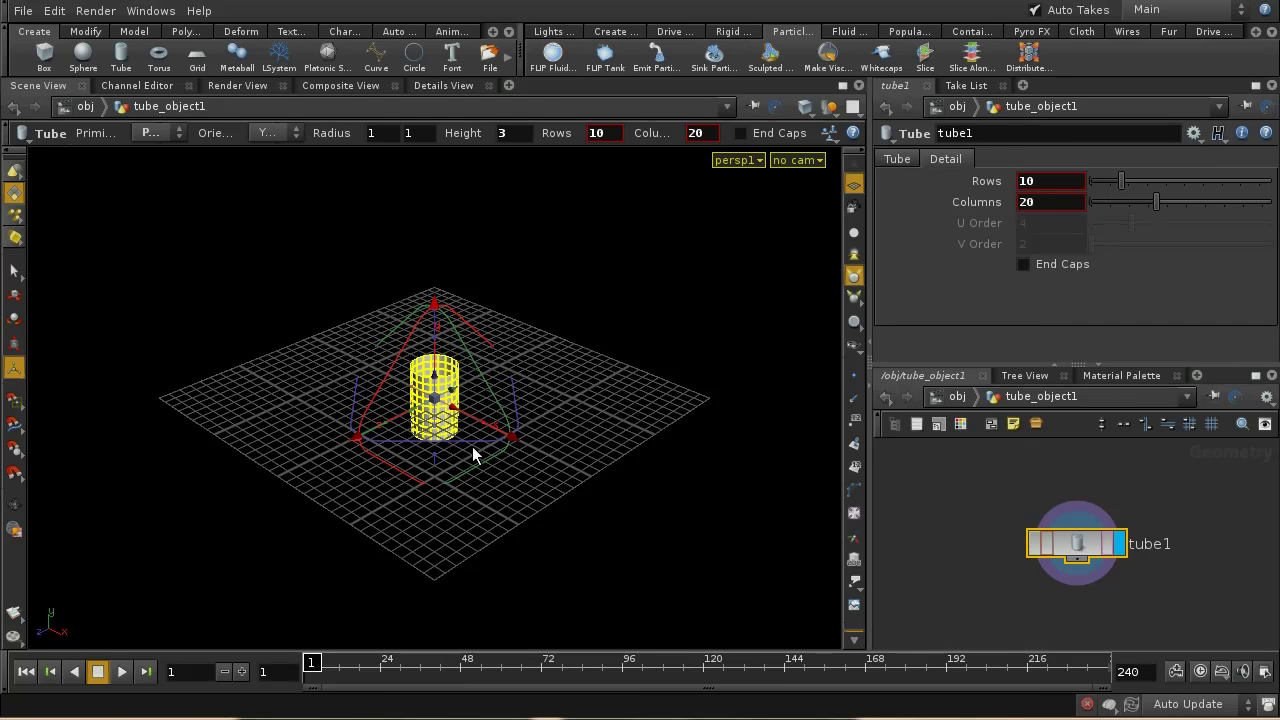
pyautogui.click(1022, 264)
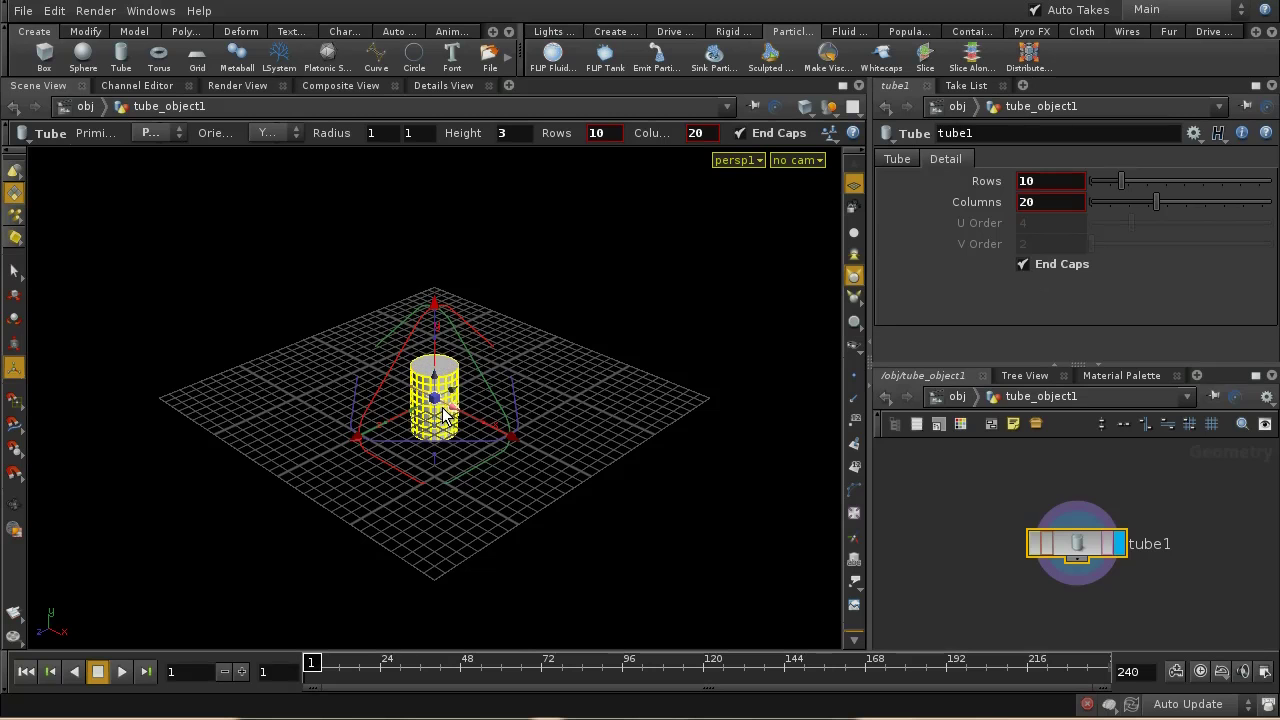
# - Make the tube a particle fluid emitter with Emit Particle Fluid and briefly play the simulation from the first frame
pyautogui.click(656, 58)
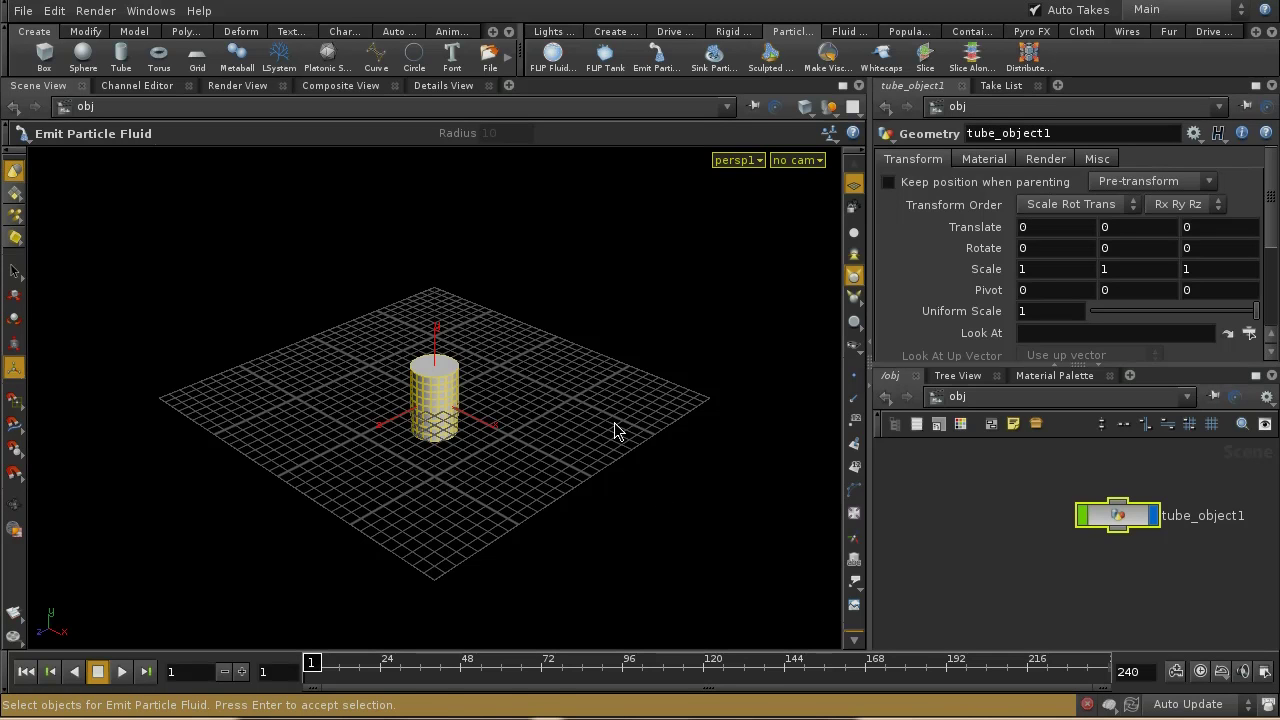
pyautogui.press('Return')
pyautogui.press('Return')
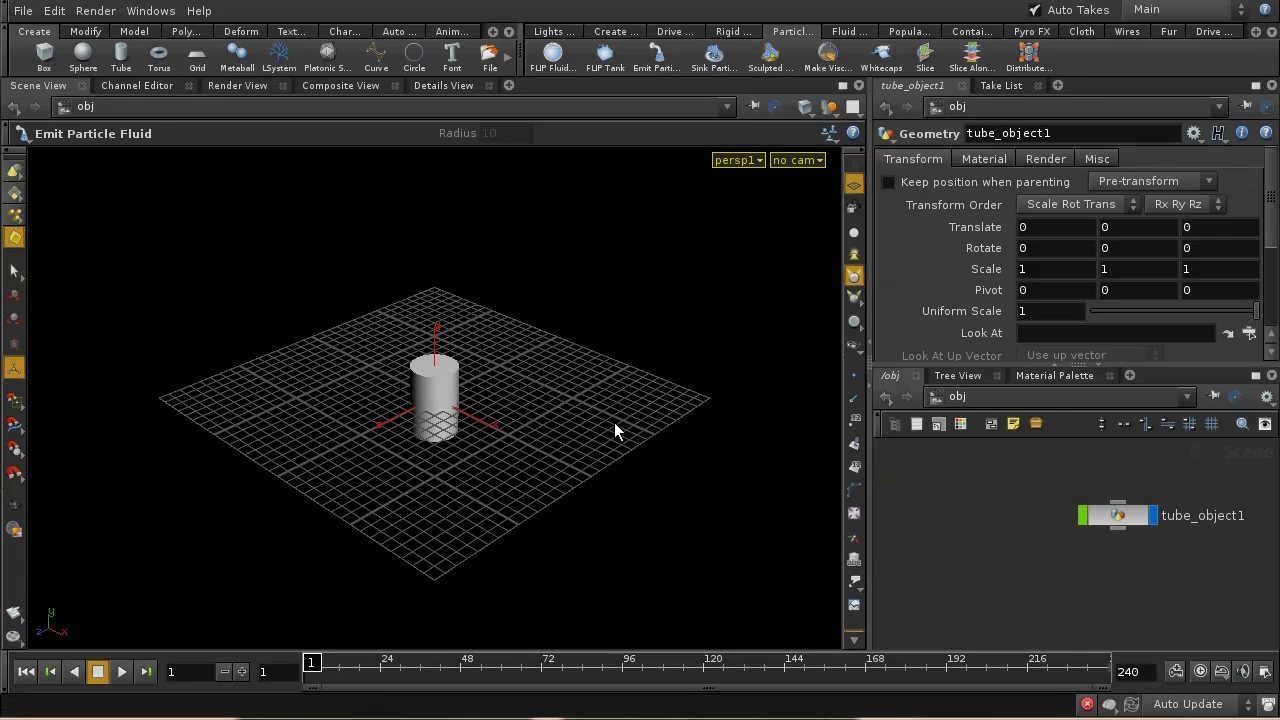
pyautogui.click(122, 671)
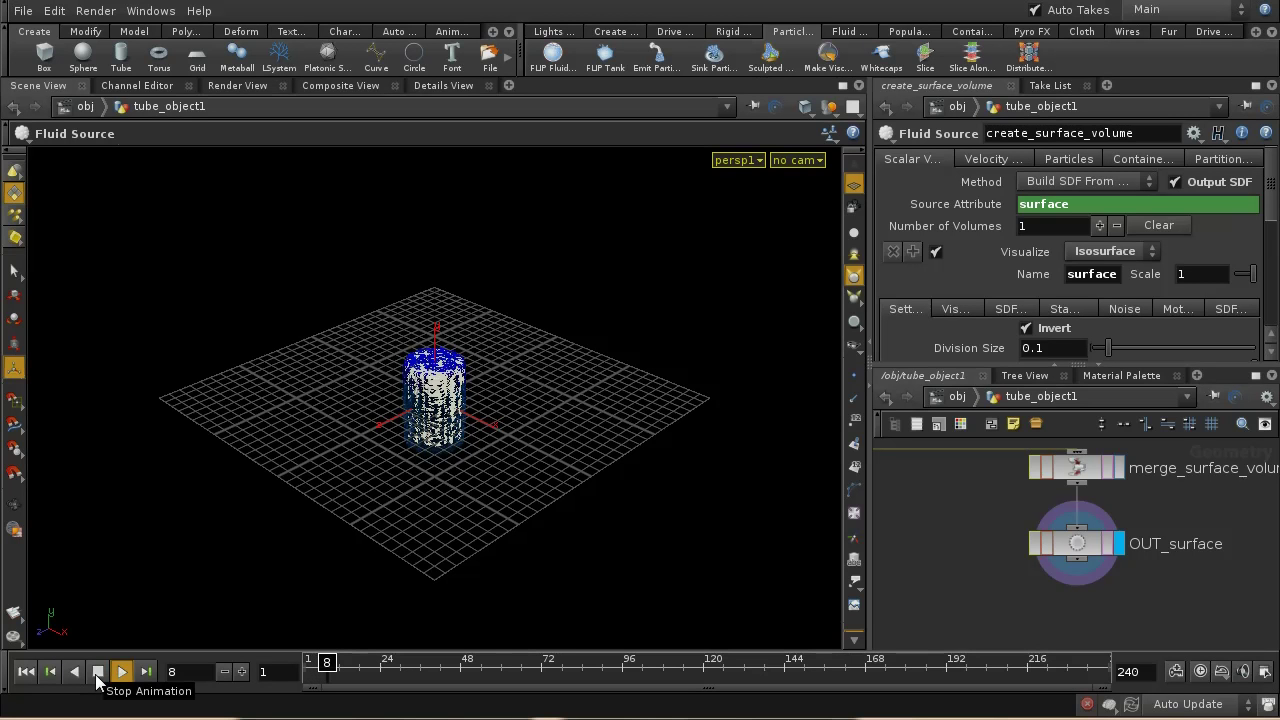
pyautogui.click(97, 671)
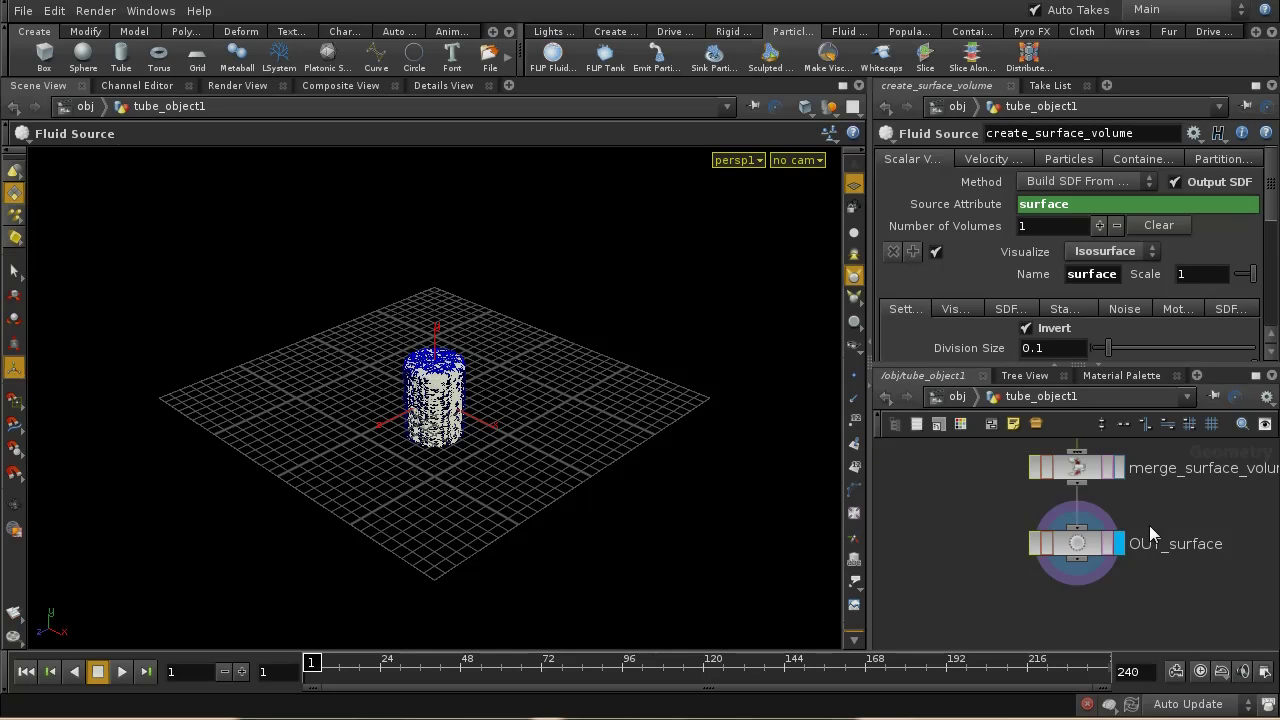
# - Make room below tube1 and insert a Point node between it and create_surface_volume
pyautogui.moveTo(1149, 525); pyautogui.dragTo(1153, 577, button='middle')
pyautogui.moveTo(1013, 487); pyautogui.dragTo(1004, 622, button='middle')
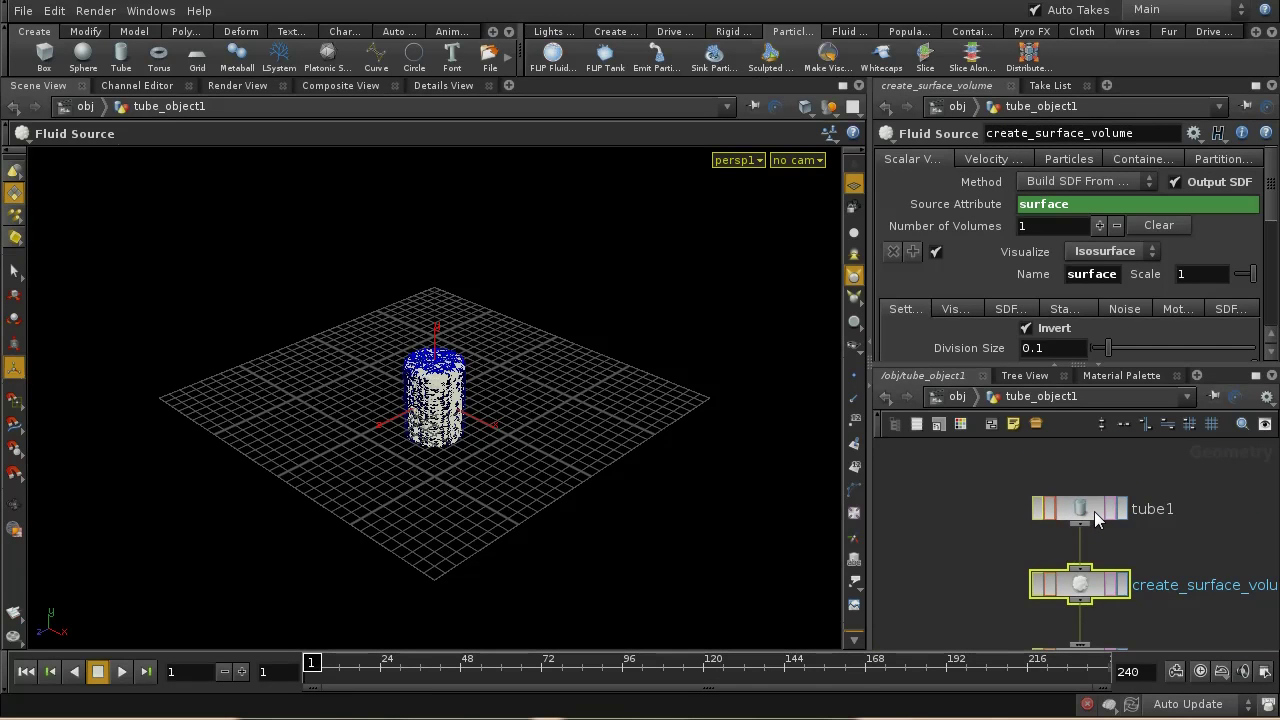
pyautogui.moveTo(1137, 558); pyautogui.dragTo(1143, 624, button='middle')
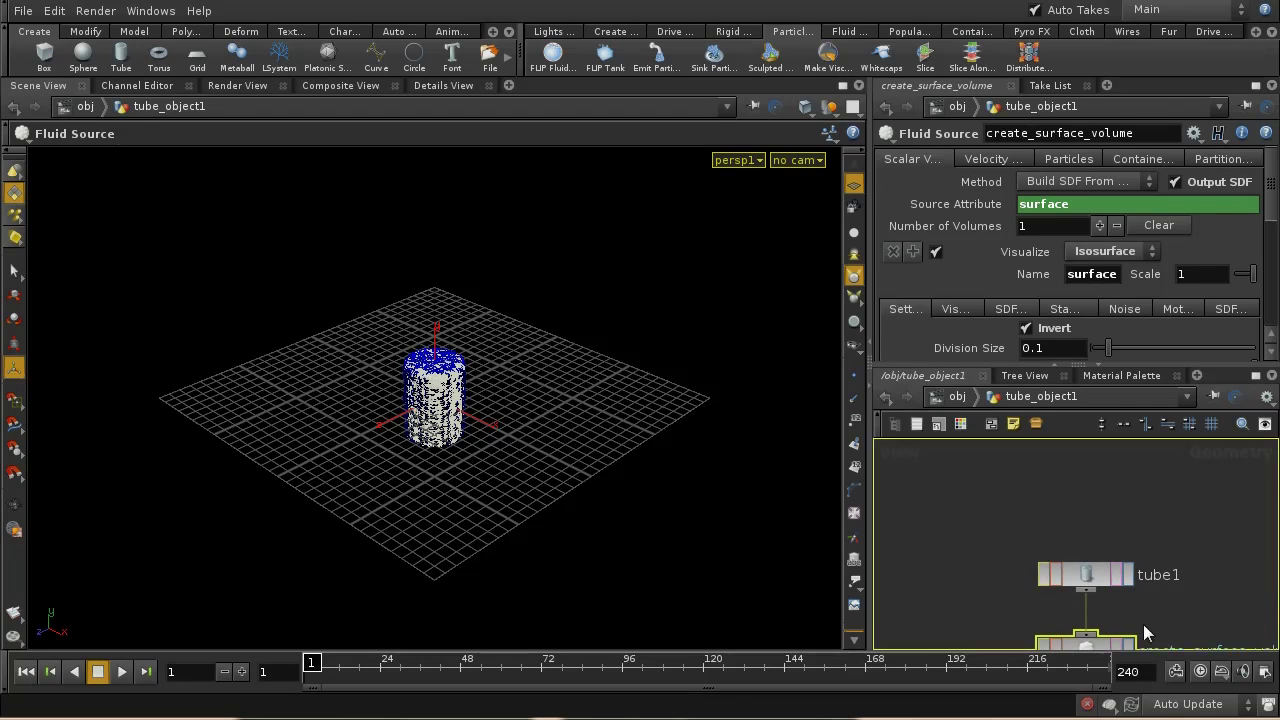
pyautogui.press('h')
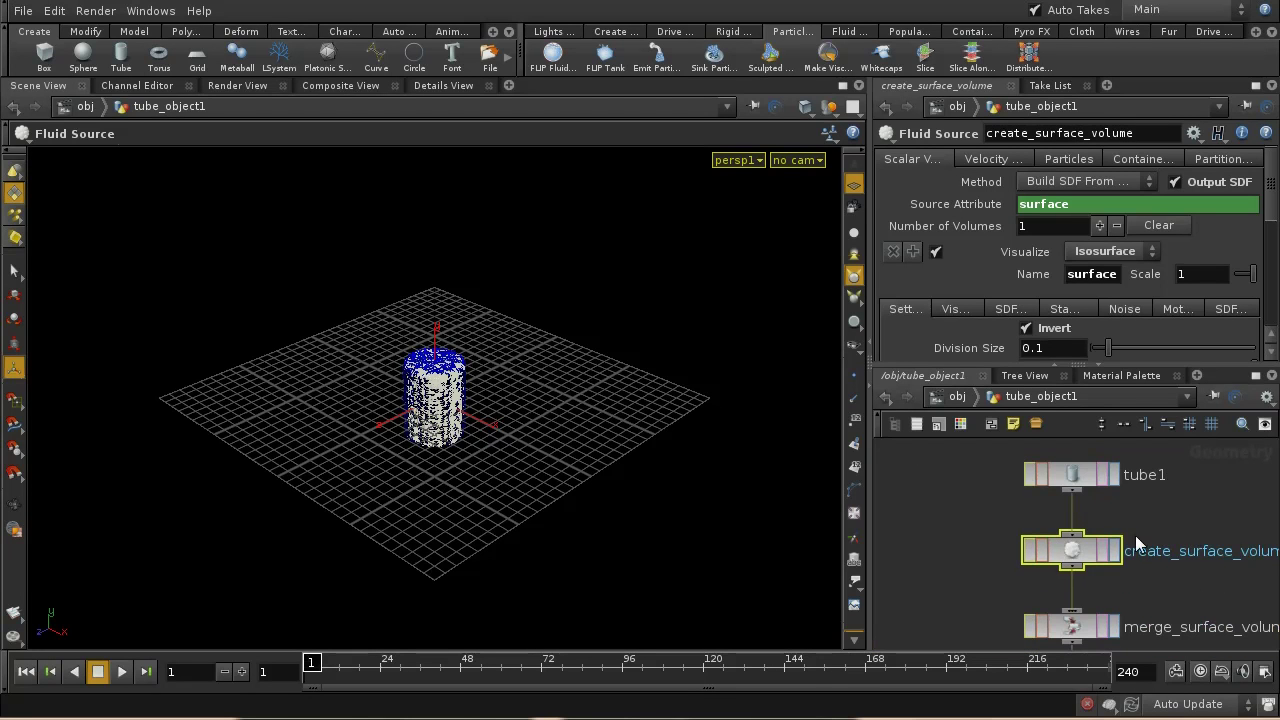
pyautogui.moveTo(1185, 492); pyautogui.dragTo(1170, 546, button='middle')
pyautogui.moveTo(1079, 561); pyautogui.dragTo(1070, 489, button='middle')
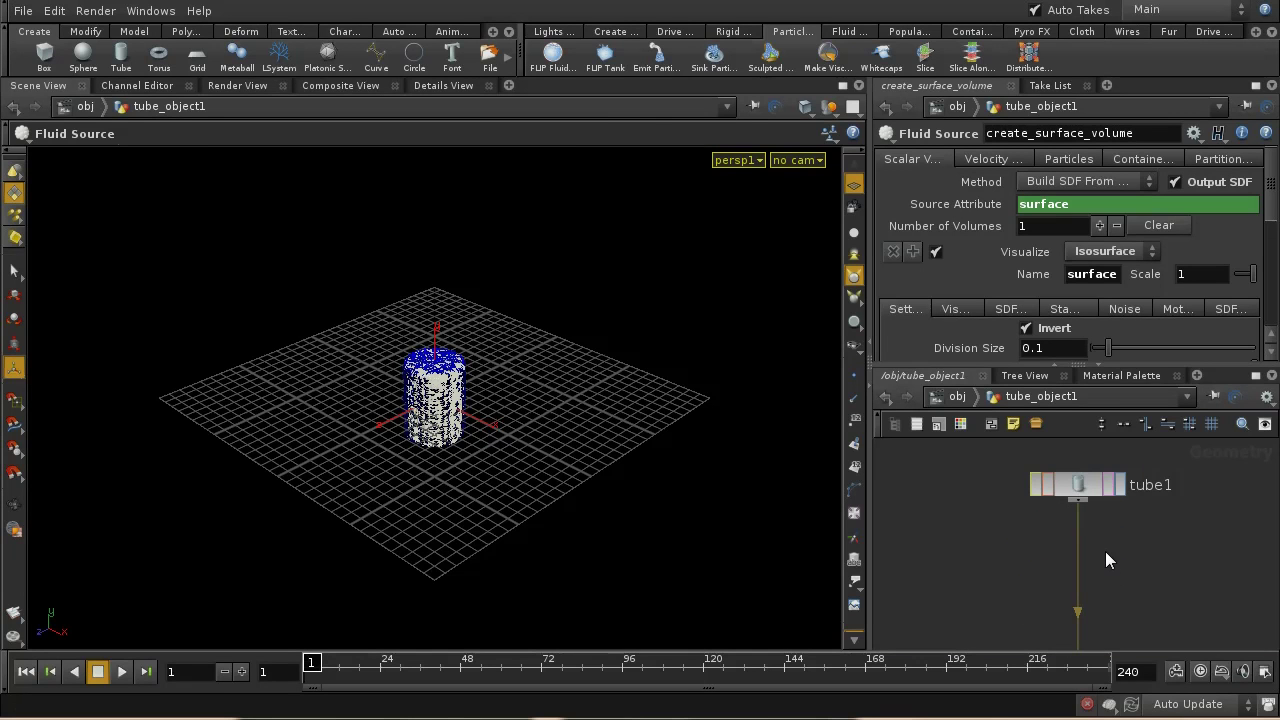
pyautogui.press('Tab')
pyautogui.write('Point')
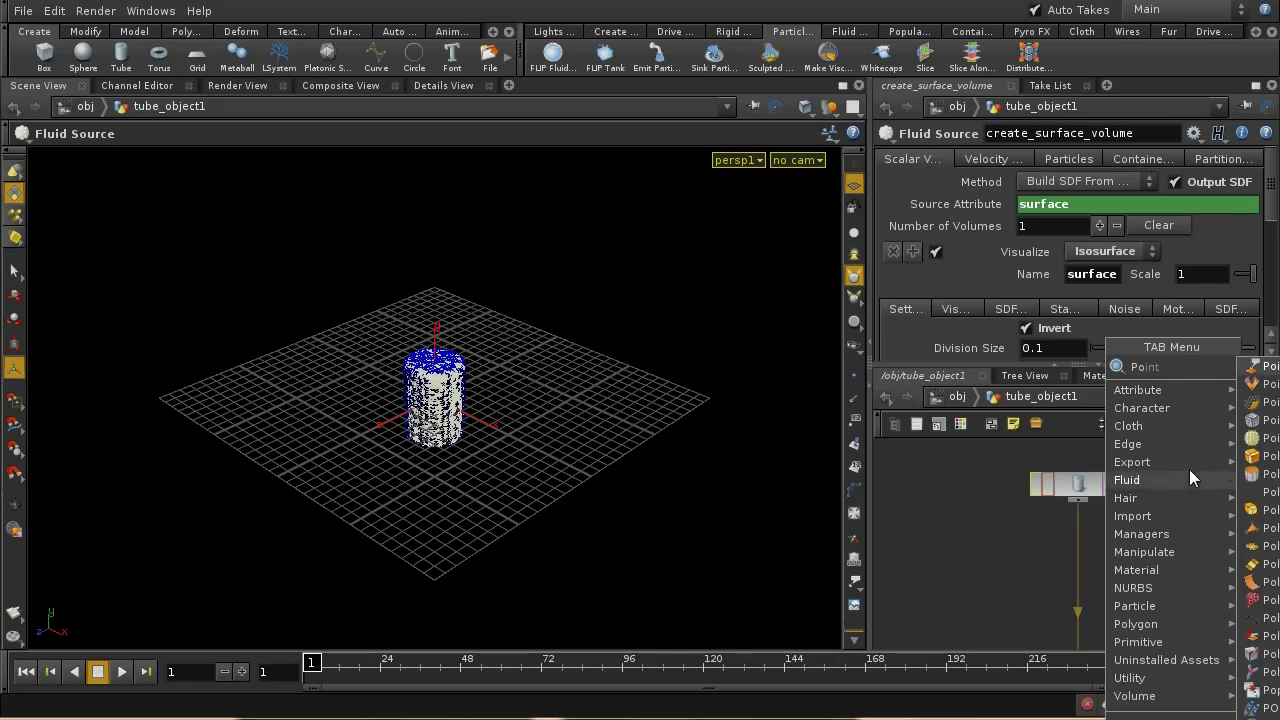
pyautogui.click(1262, 370)
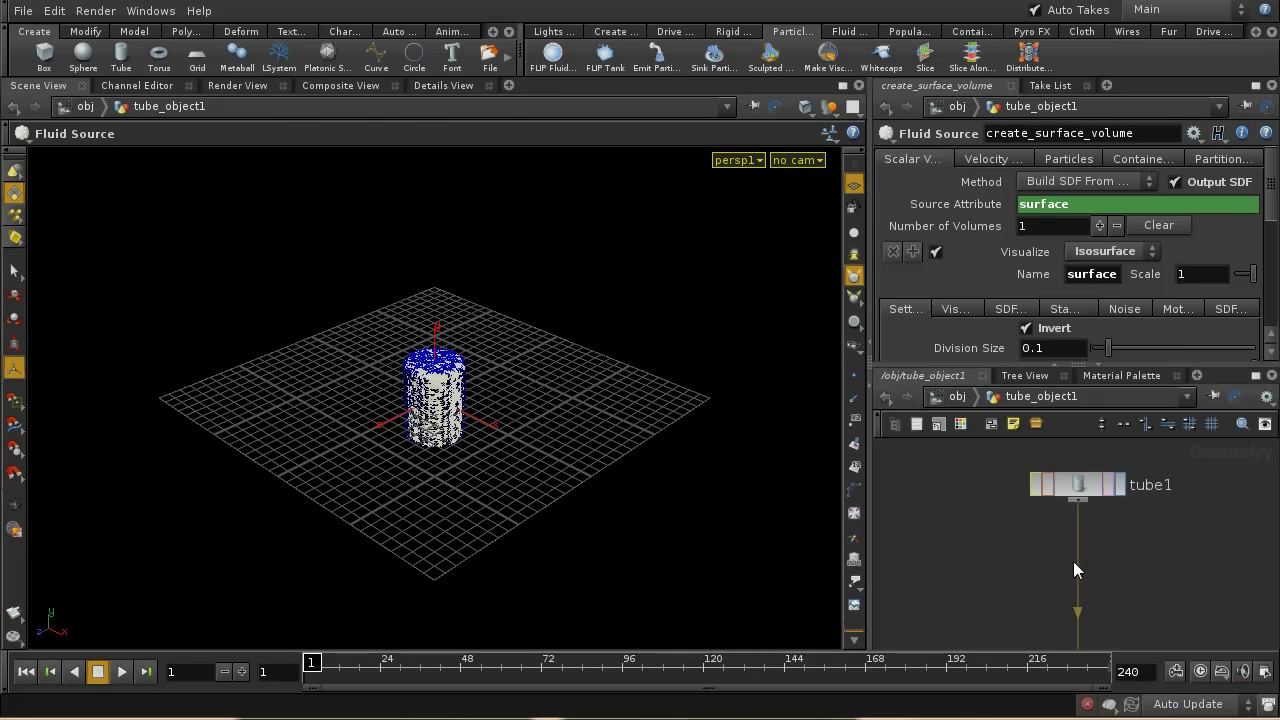
pyautogui.click(1074, 561)
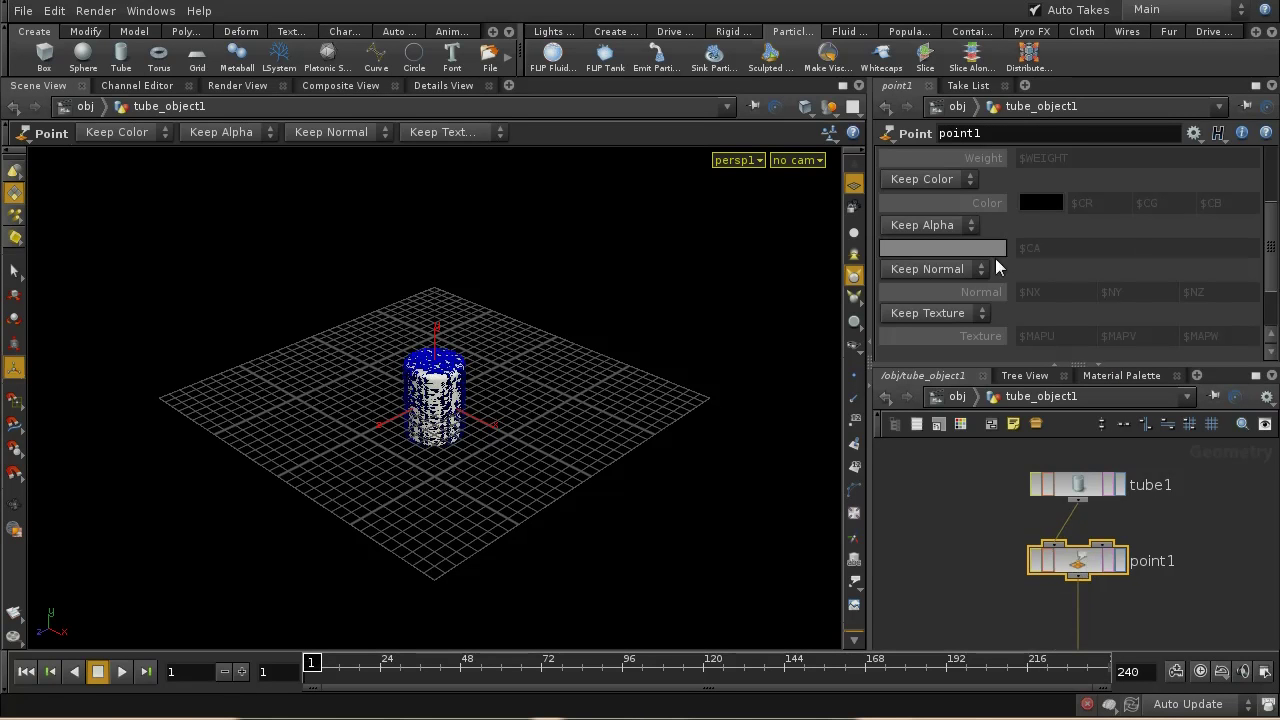
# - Set the Point node to Add Normal and make it the displayed node
pyautogui.click(960, 270)
pyautogui.click(956, 308)
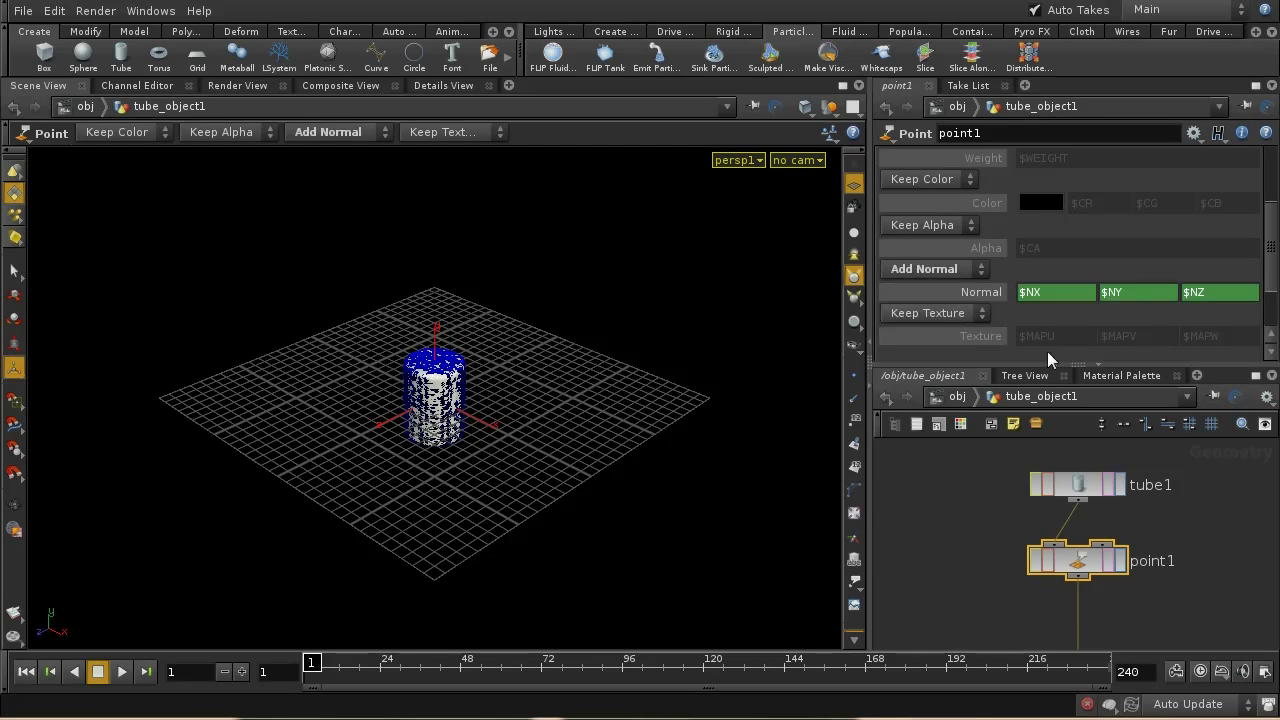
pyautogui.click(1120, 560)
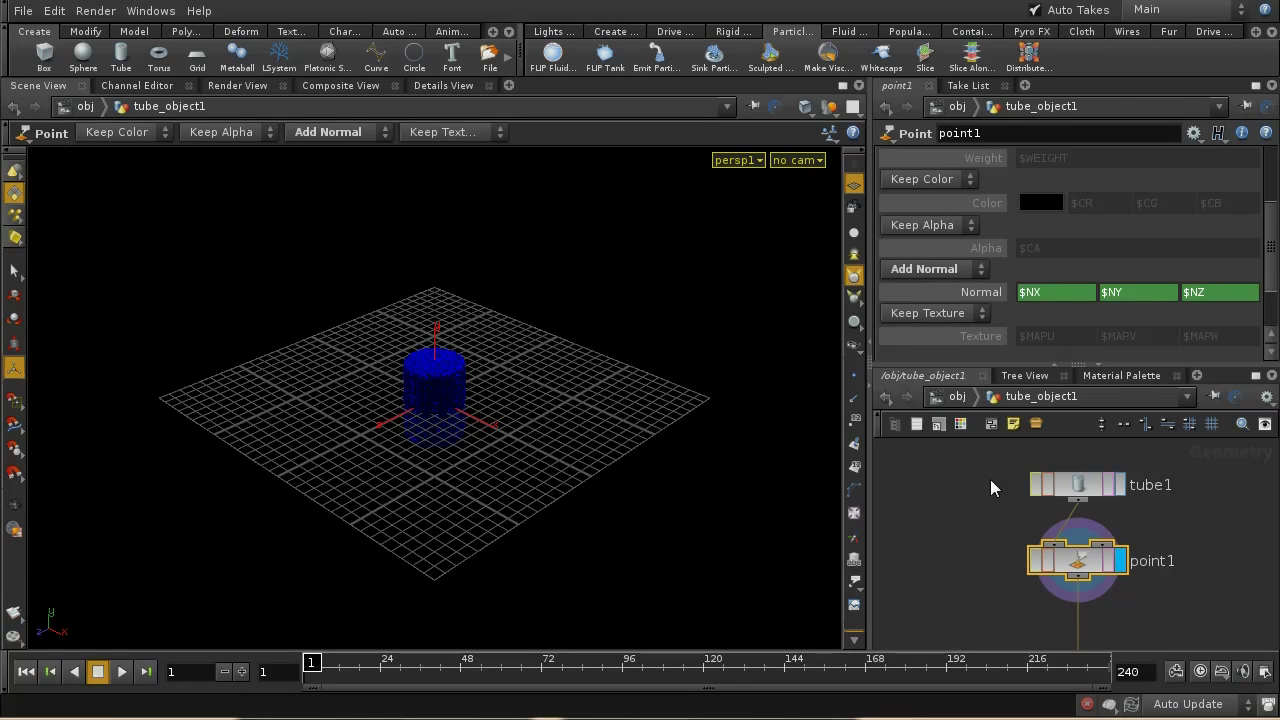
# - Hide the other objects and briefly toggle the tube's point normals display in a close-up view
pyautogui.click(830, 106)
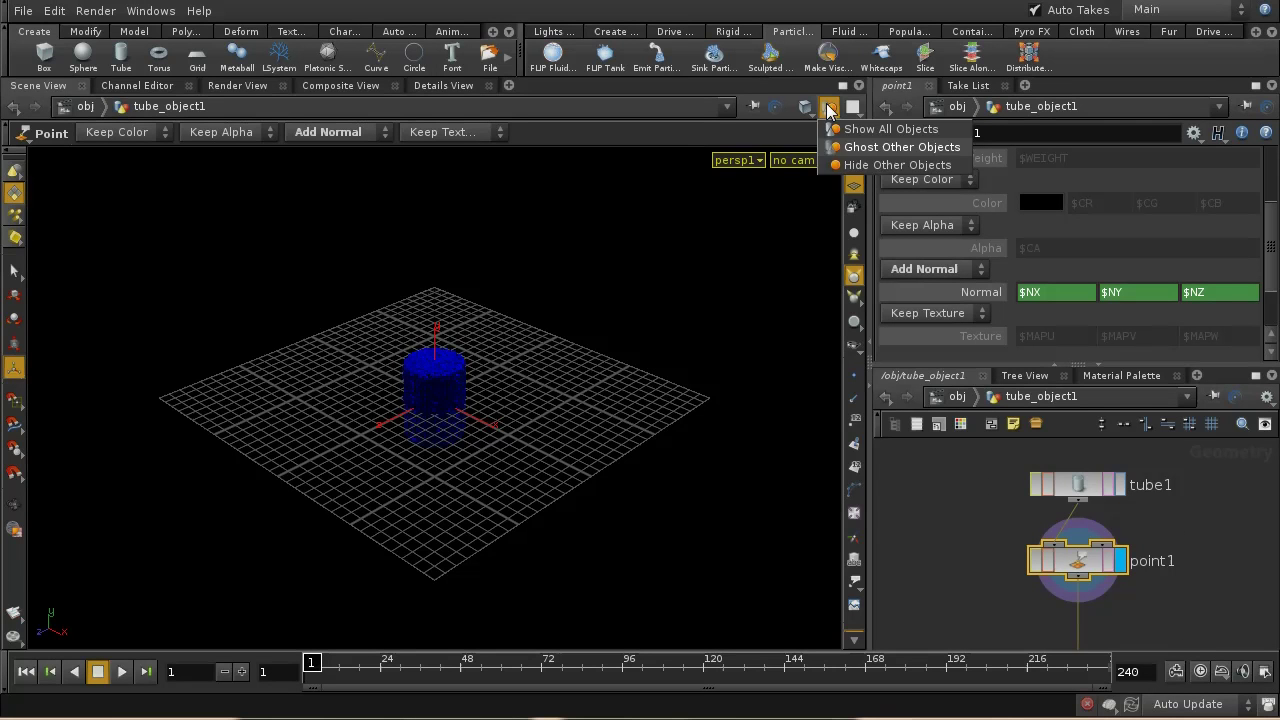
pyautogui.click(880, 163)
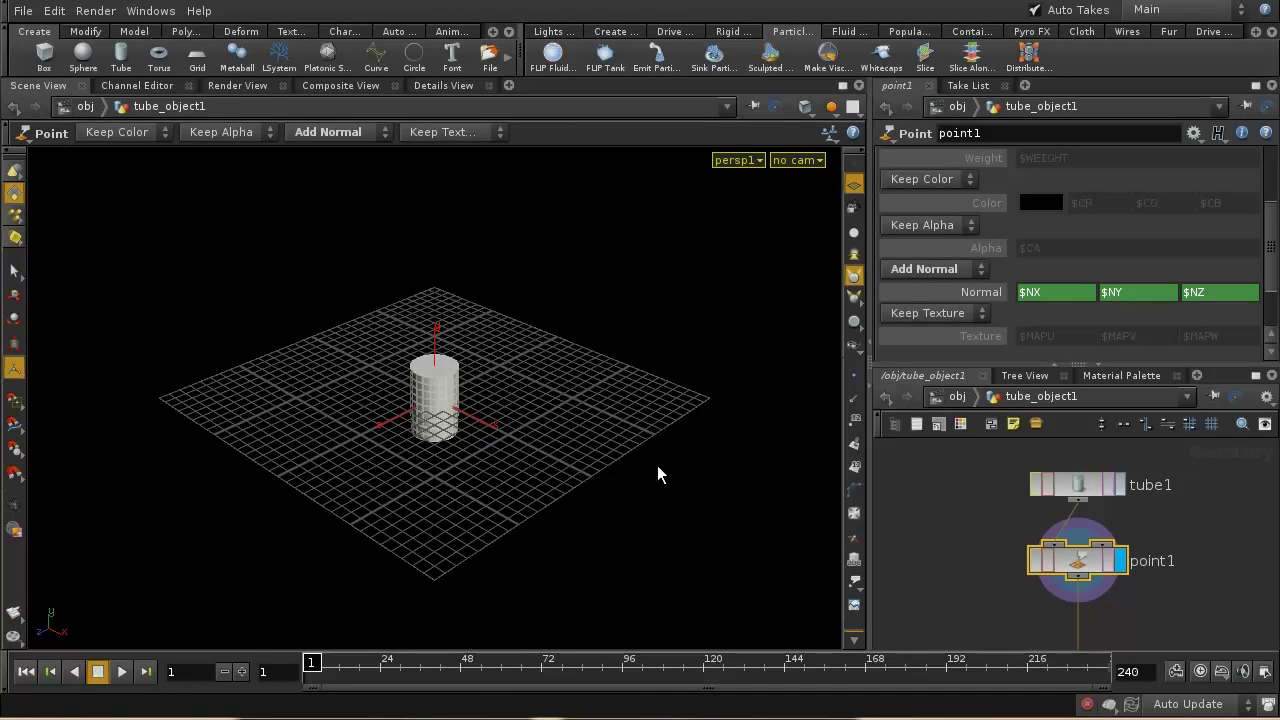
pyautogui.press('Escape')
pyautogui.scroll(5, 603, 160)
pyautogui.moveTo(612, 263); pyautogui.dragTo(600, 523)
pyautogui.scroll(4, 577, 263)
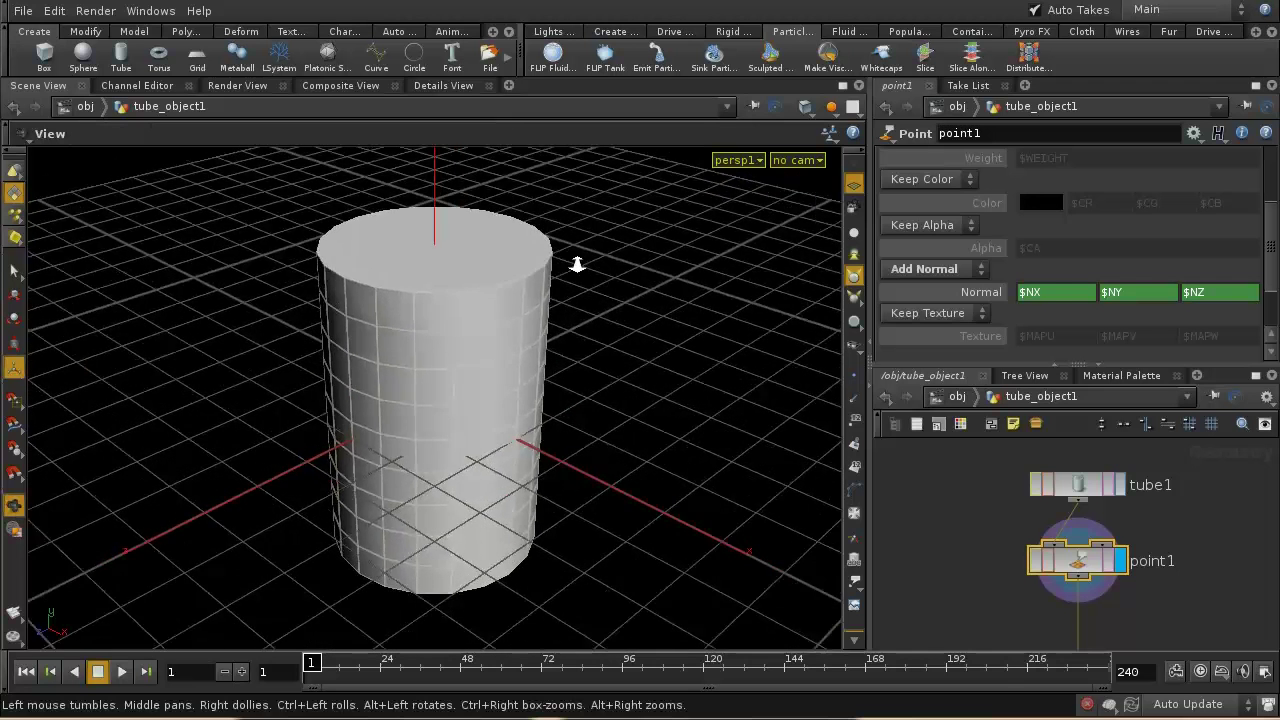
pyautogui.press('Return')
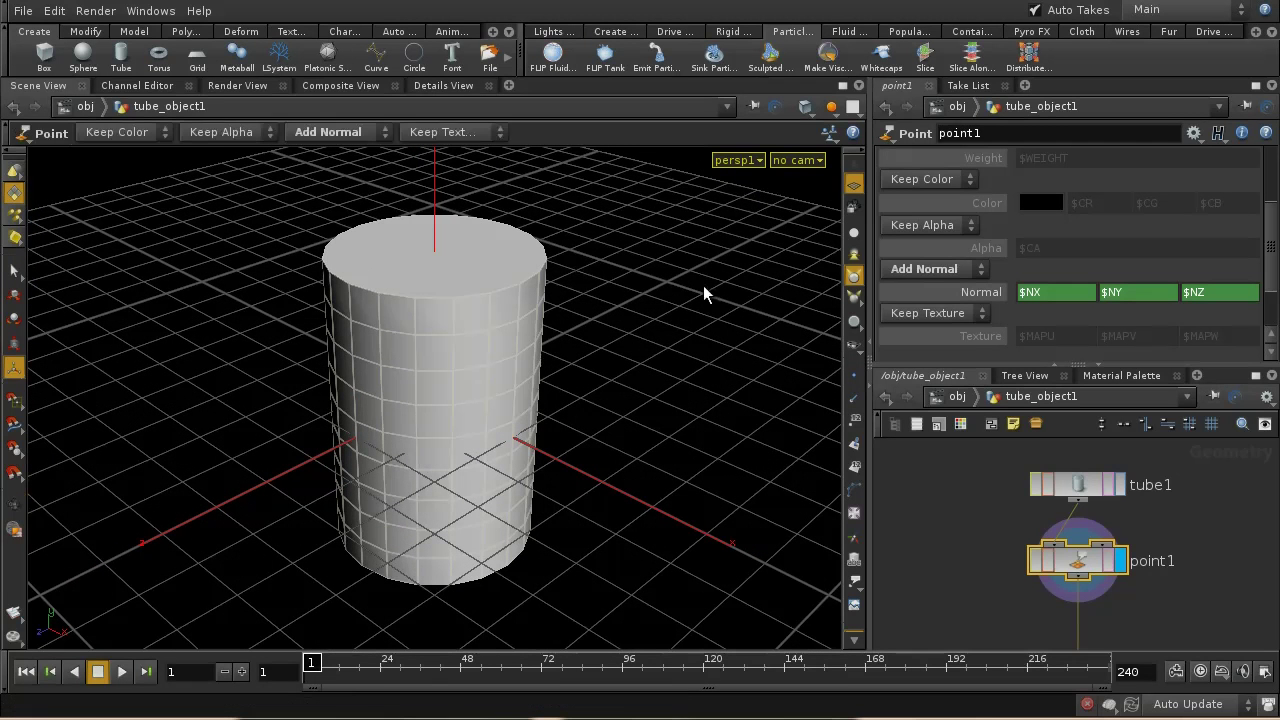
pyautogui.click(854, 398)
pyautogui.click(854, 398)
# - Insert a UVProject node after point1 and set its projection to Cylindrical
pyautogui.moveTo(1166, 618); pyautogui.dragTo(1116, 553, button='middle')
pyautogui.press('Tab')
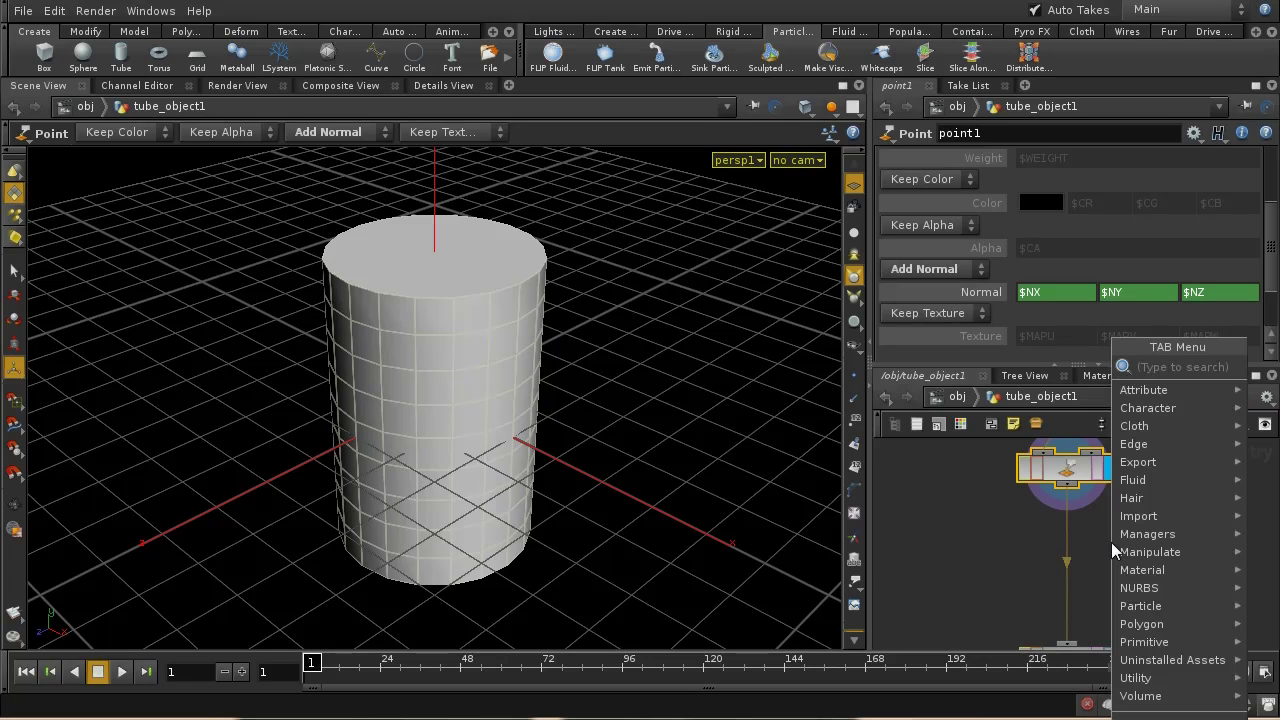
pyautogui.write('UVBrush')
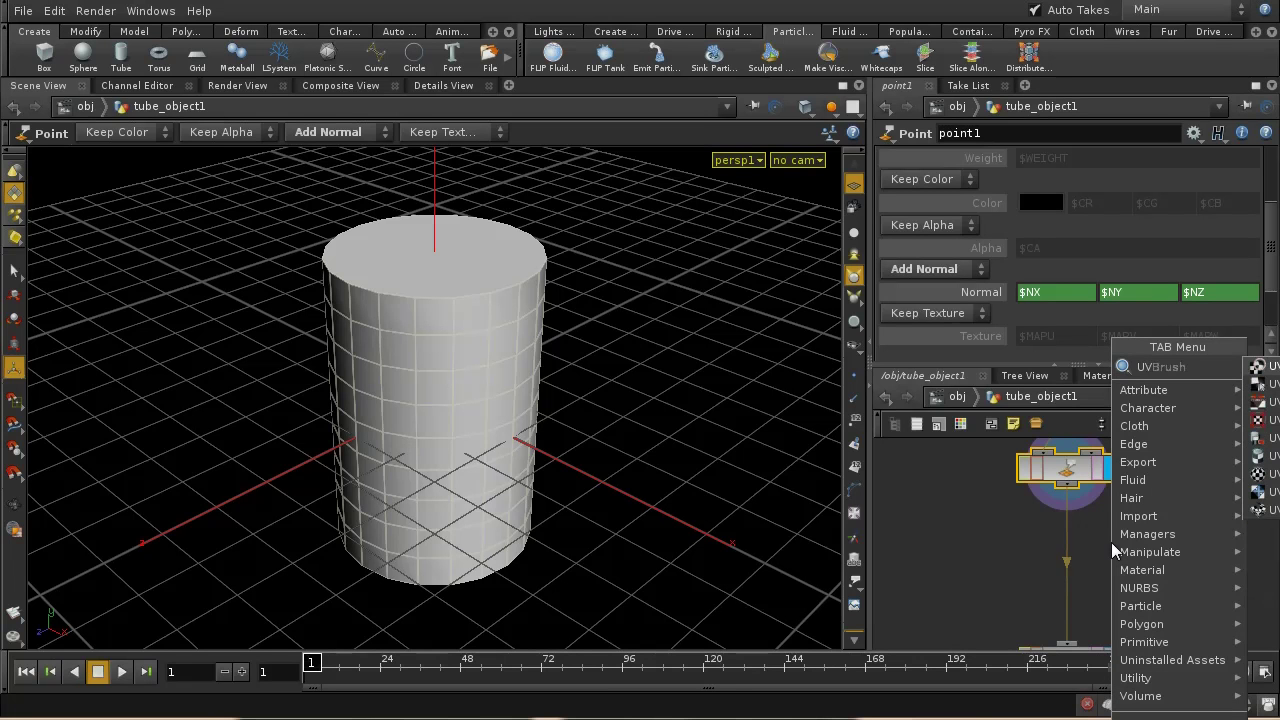
pyautogui.click(1262, 473)
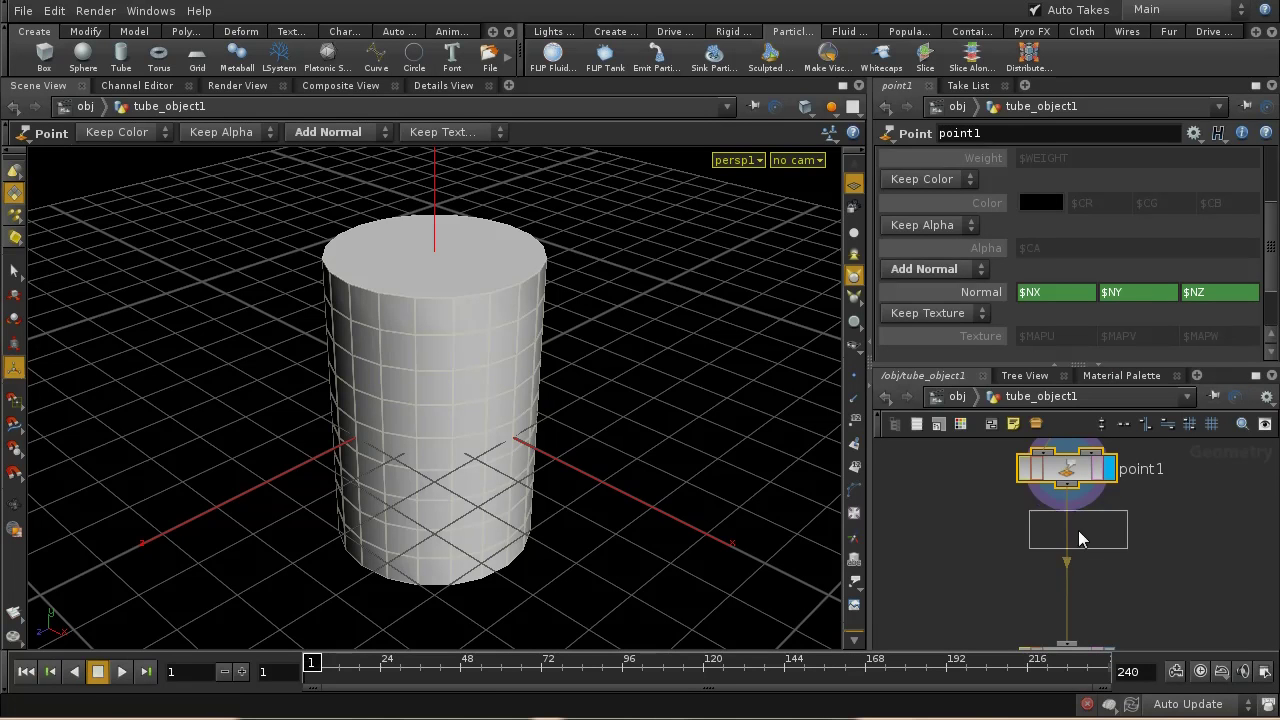
pyautogui.click(1070, 545)
pyautogui.click(1063, 557)
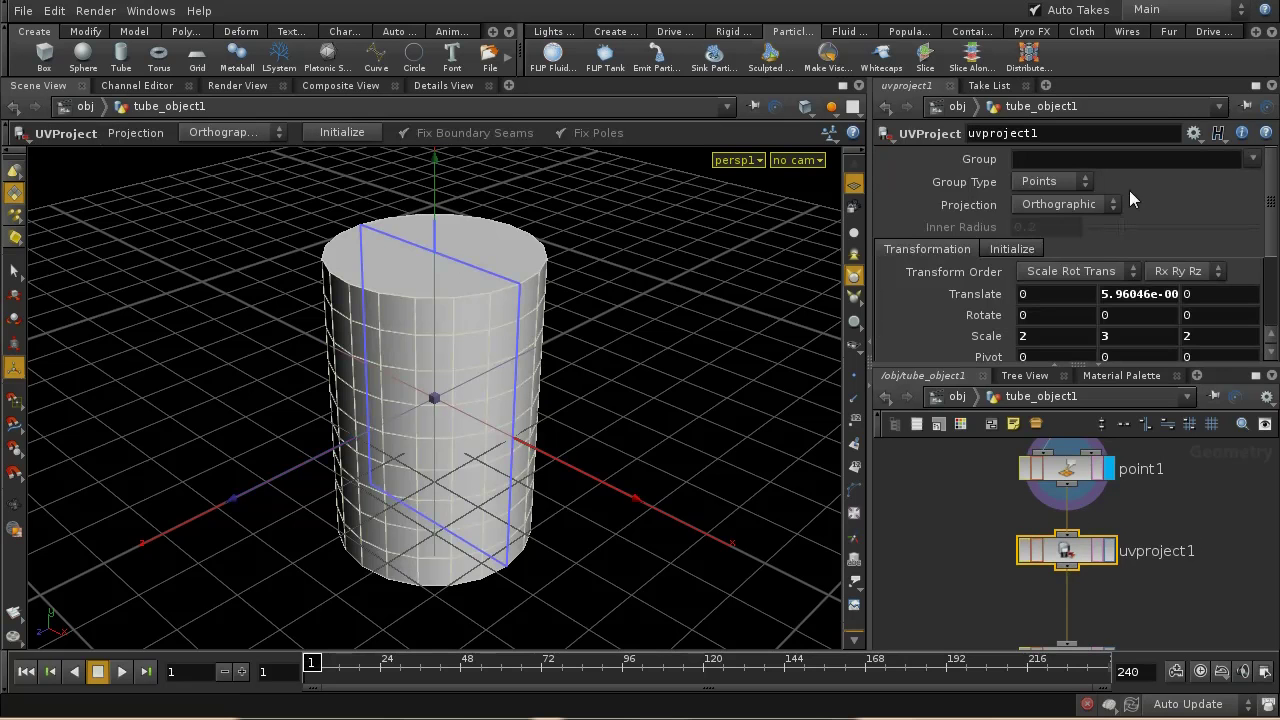
pyautogui.click(1077, 200)
pyautogui.click(1069, 263)
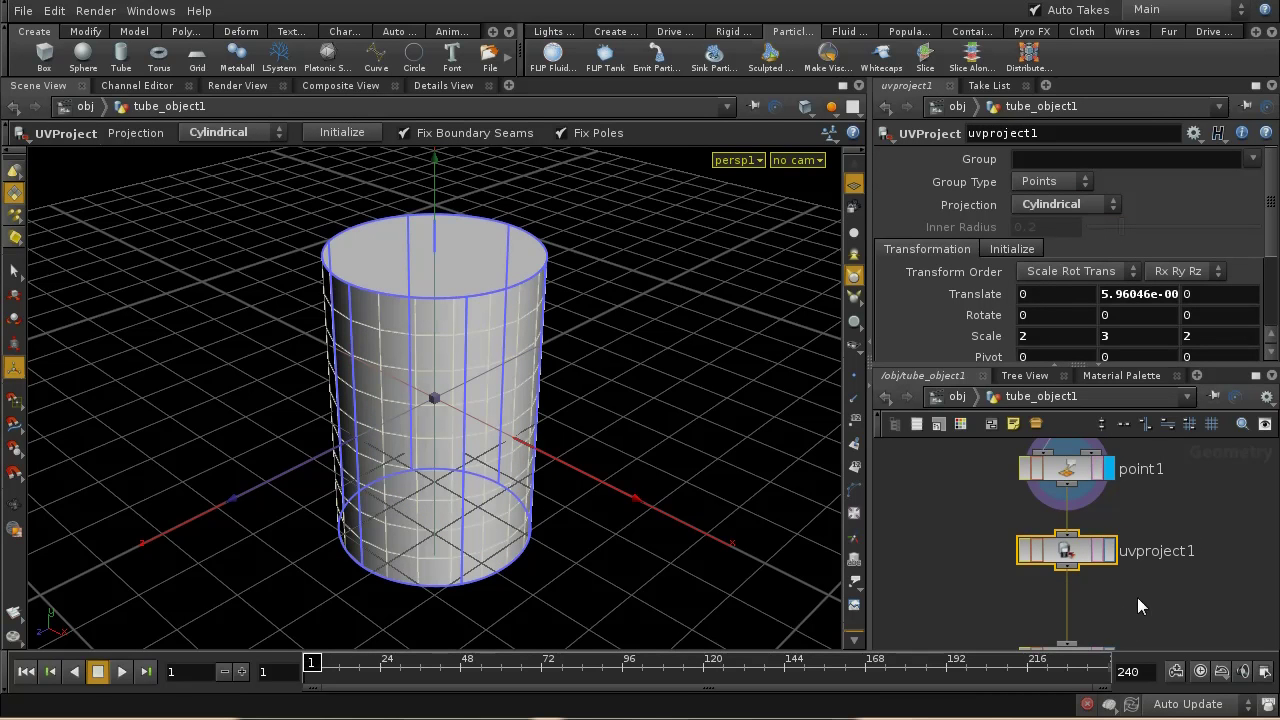
# - Insert a Scatter node between uvproject1 and create_surface_volume
pyautogui.scroll(-2, 1137, 597)
pyautogui.moveTo(1066, 588); pyautogui.dragTo(1067, 618)
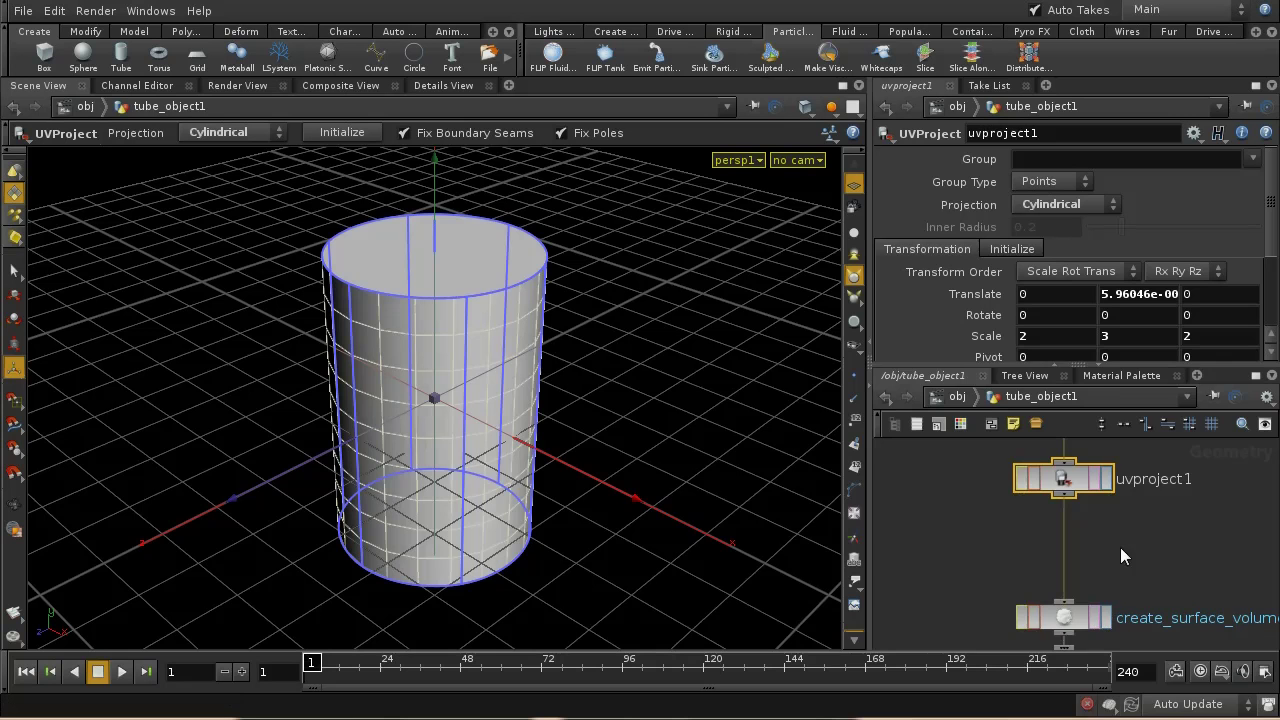
pyautogui.press('Tab')
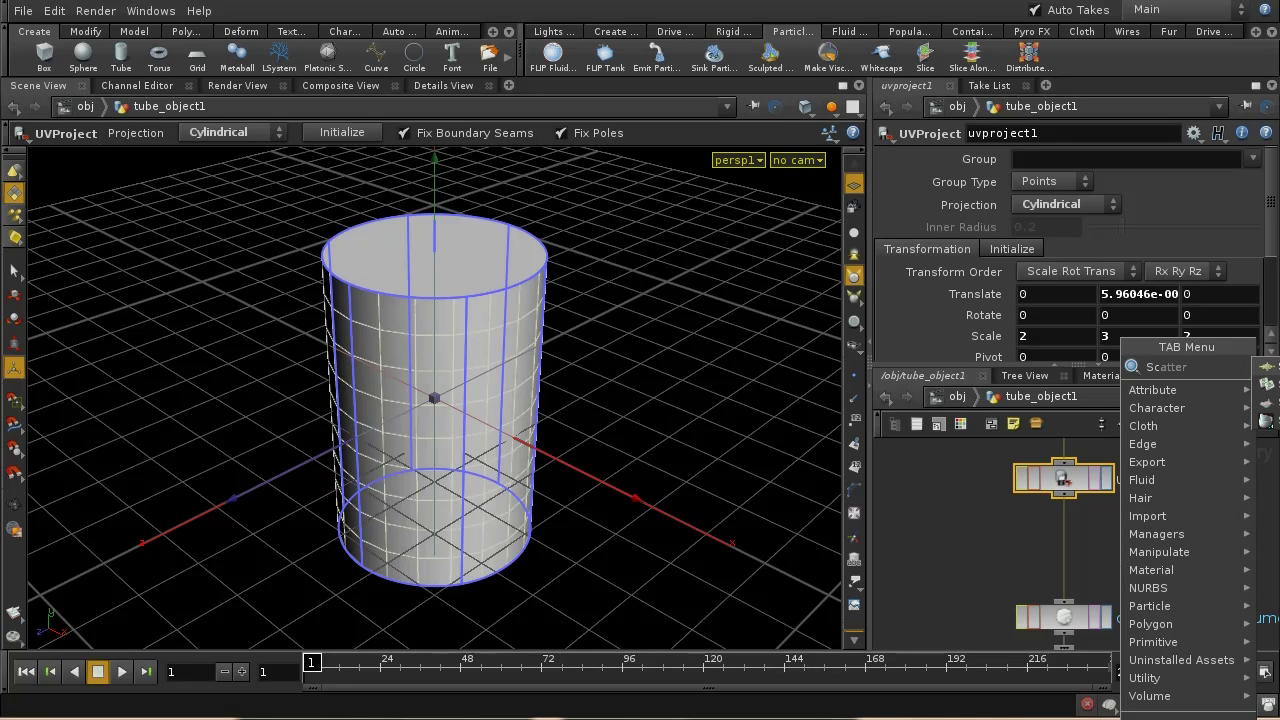
pyautogui.press('Return')
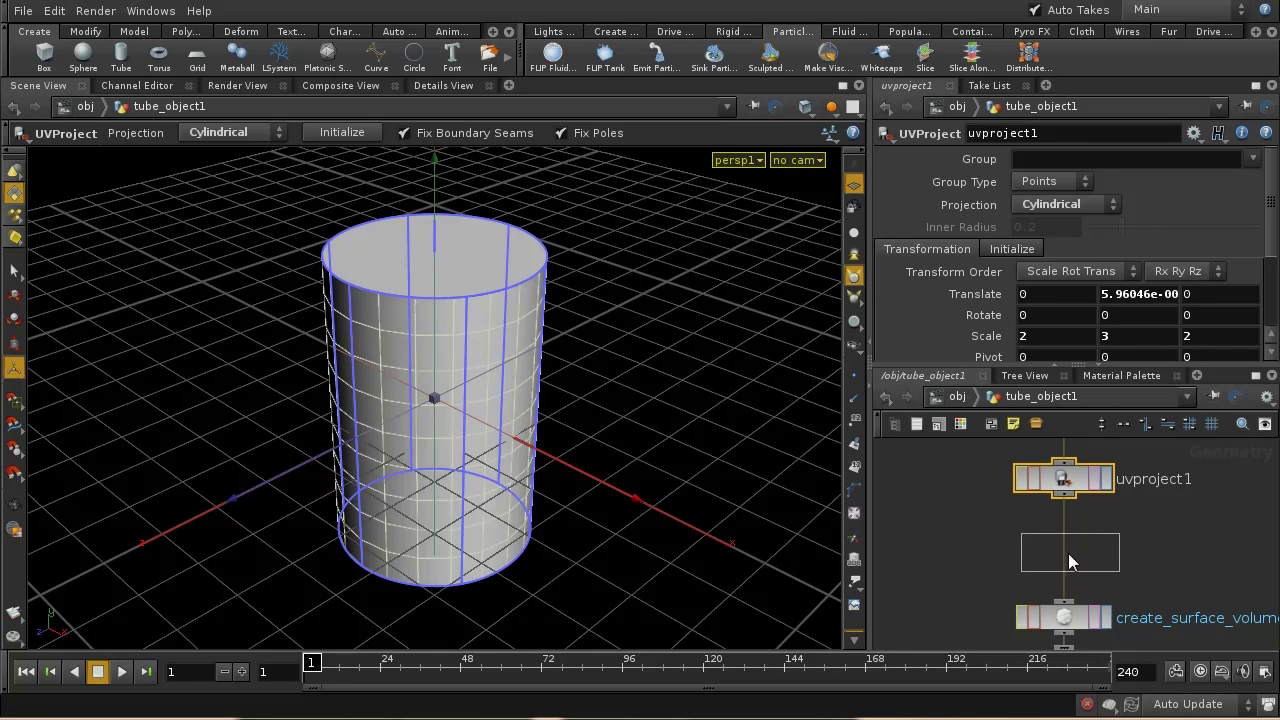
pyautogui.click(1068, 553)
# - Insert a UVQuickShade node between uvproject1 and scatter1 and display it on the tube
pyautogui.moveTo(1174, 595); pyautogui.dragTo(1173, 630, button='middle')
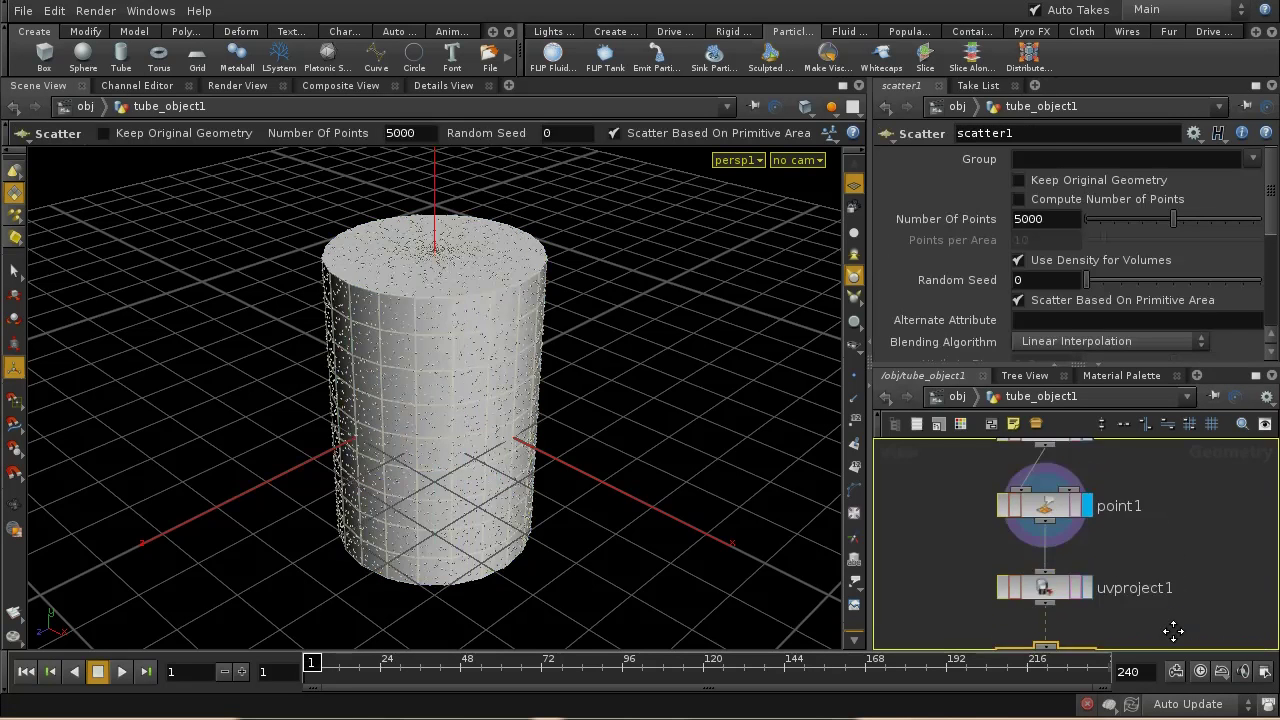
pyautogui.scroll(-4, 1169, 547)
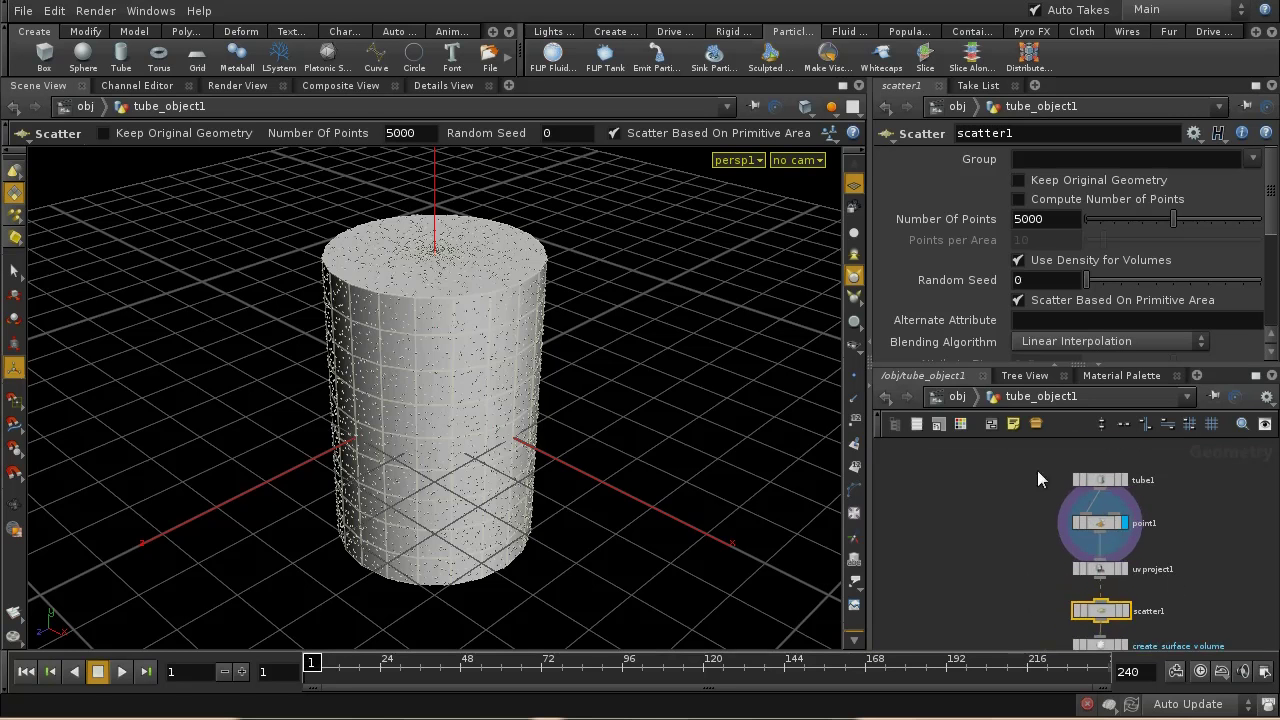
pyautogui.moveTo(1148, 585); pyautogui.dragTo(1060, 458)
pyautogui.moveTo(1103, 570); pyautogui.dragTo(1104, 433)
pyautogui.click(1158, 528)
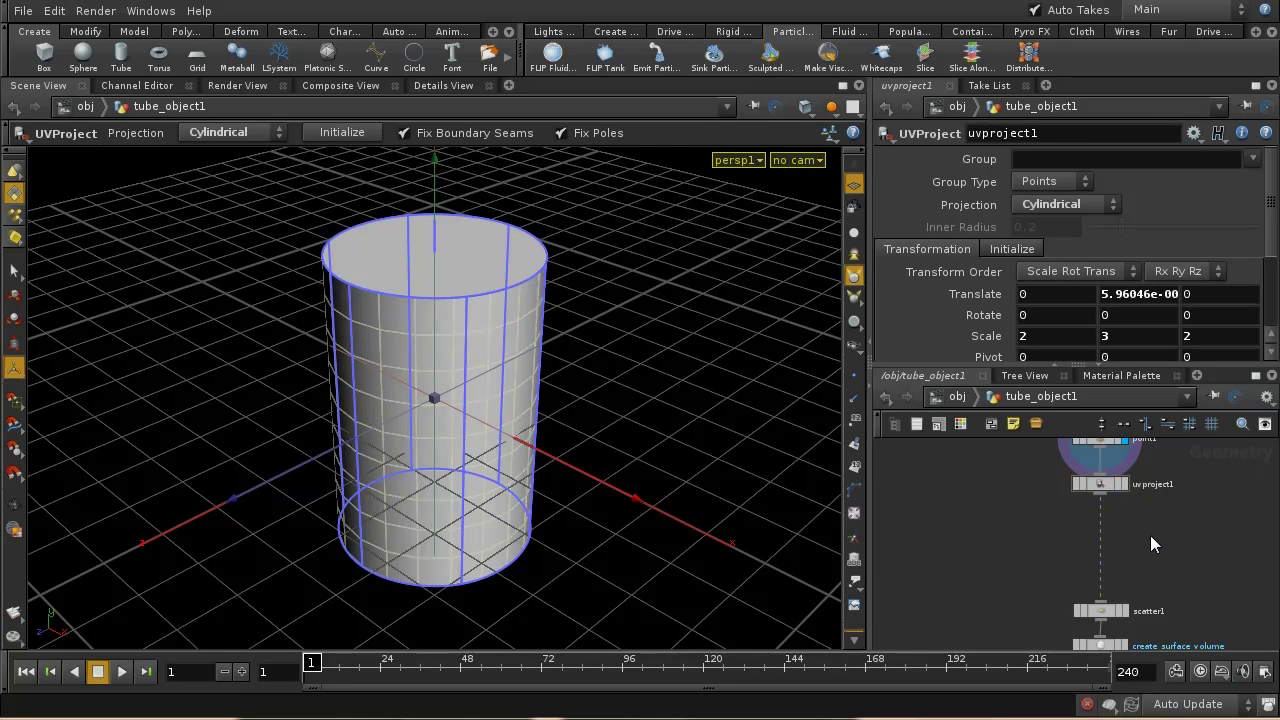
pyautogui.press('Tab')
pyautogui.write('UVBrush')
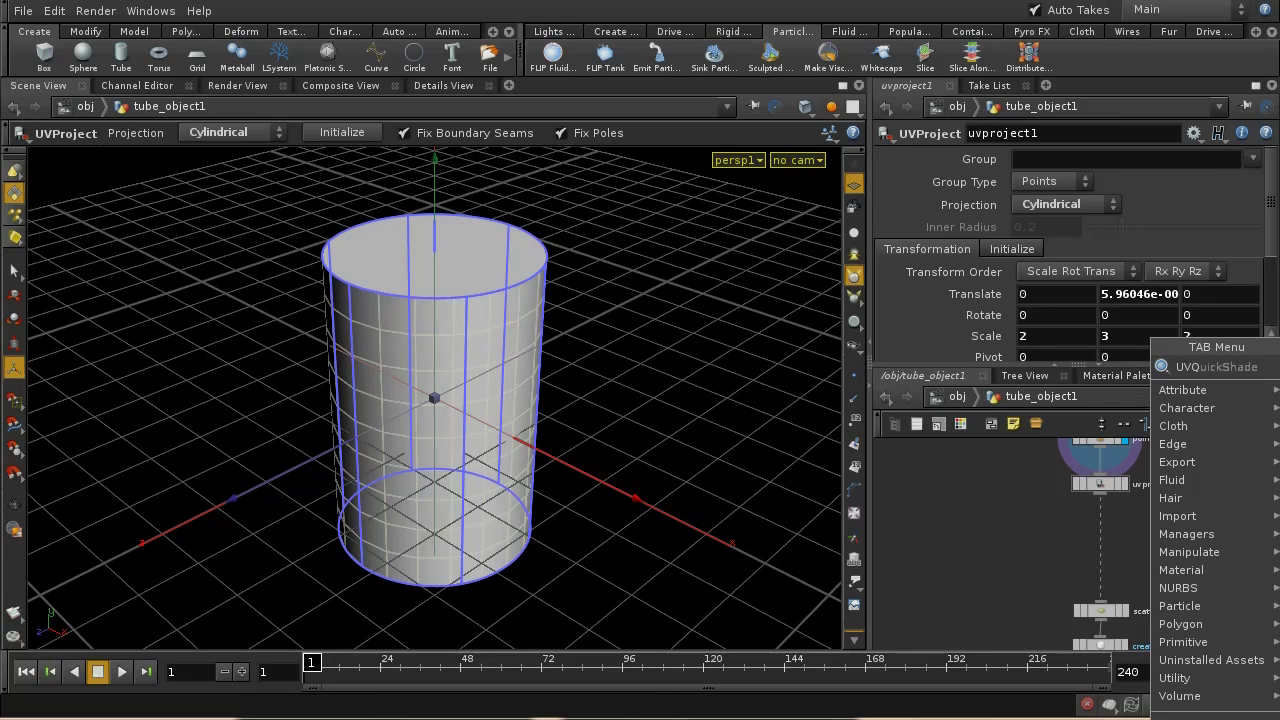
pyautogui.press('Return')
pyautogui.click(1091, 560)
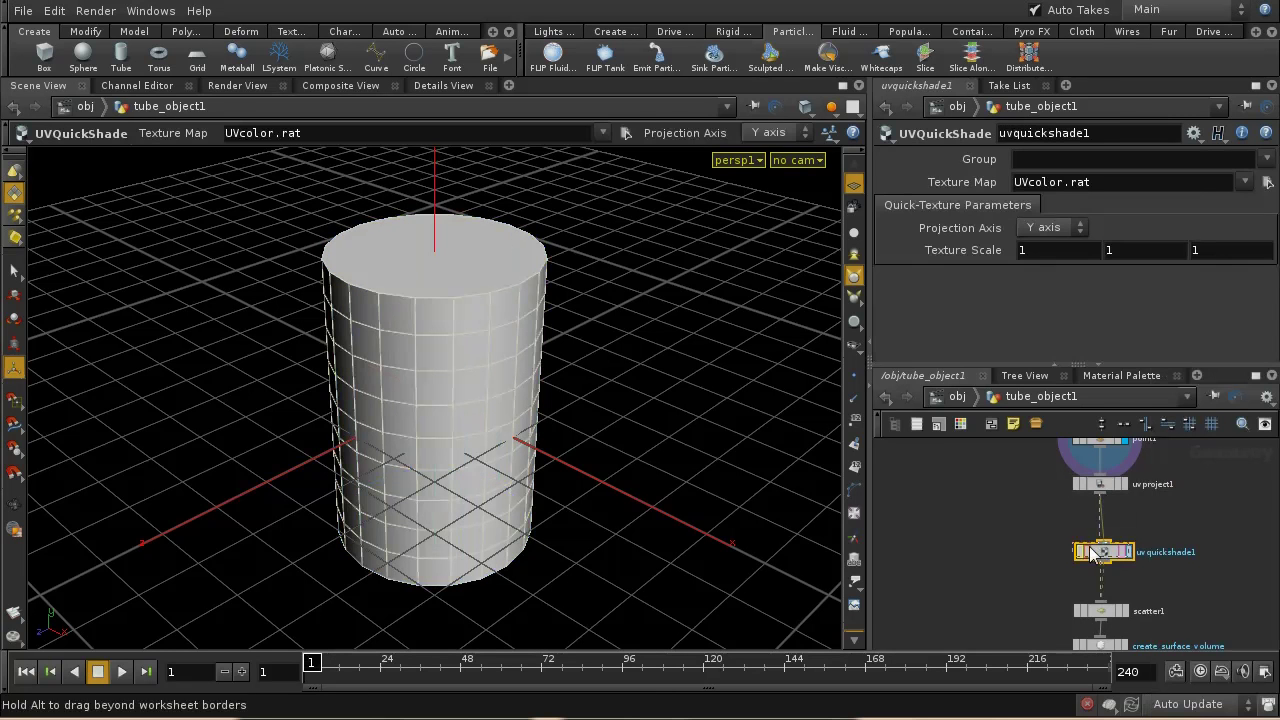
pyautogui.click(1124, 548)
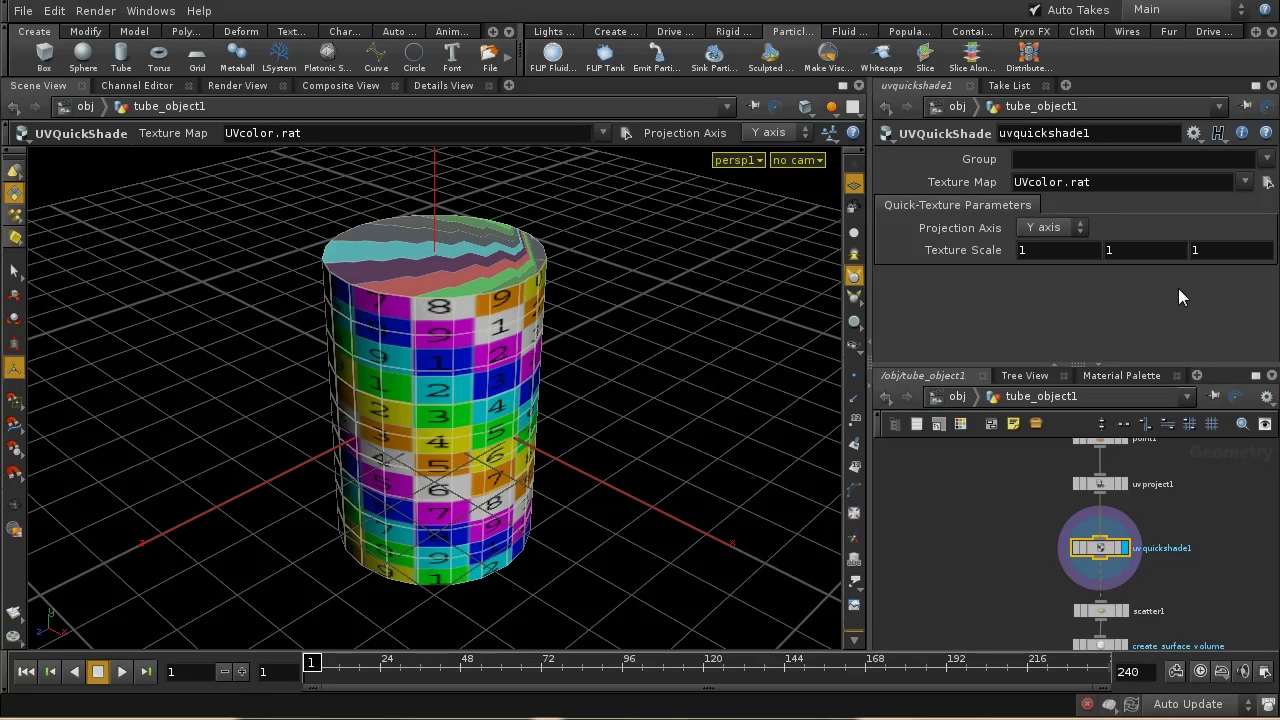
# - Set the uvquickshade1 texture map to butterfly1.pic from $HFS/houdini/pic and view the tube from the side
pyautogui.click(1265, 182)
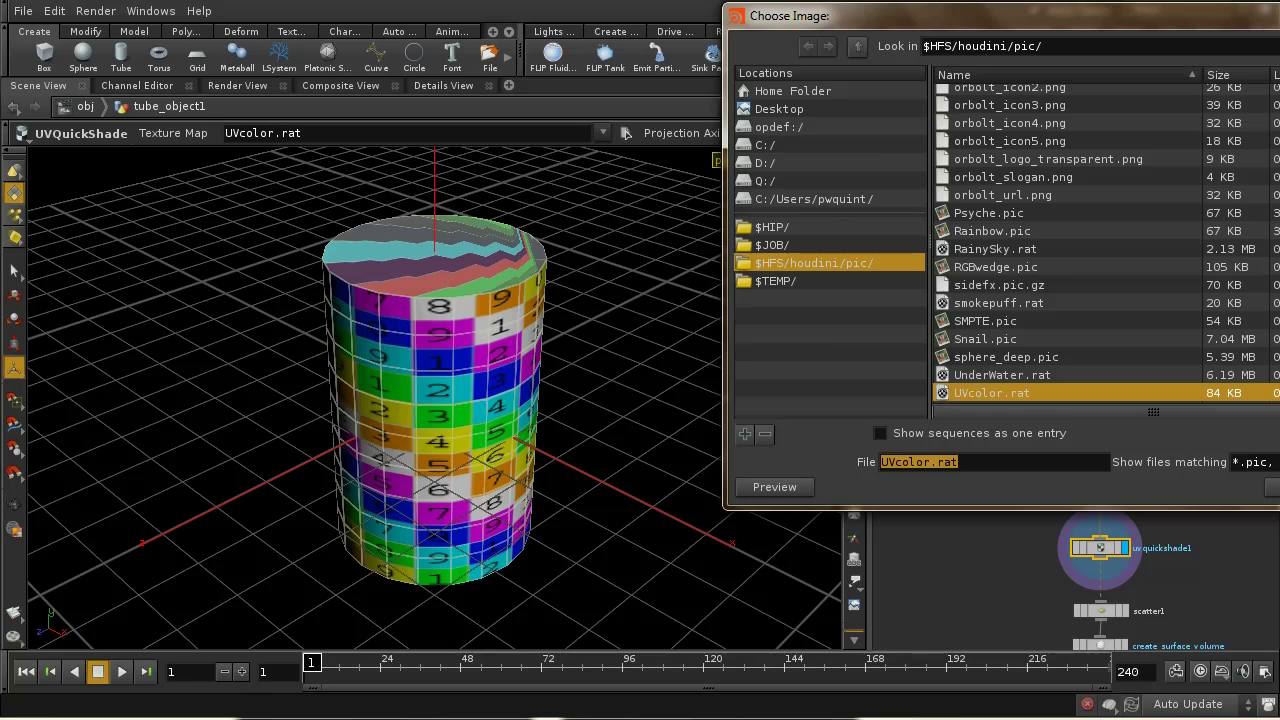
pyautogui.scroll(15, 988, 150)
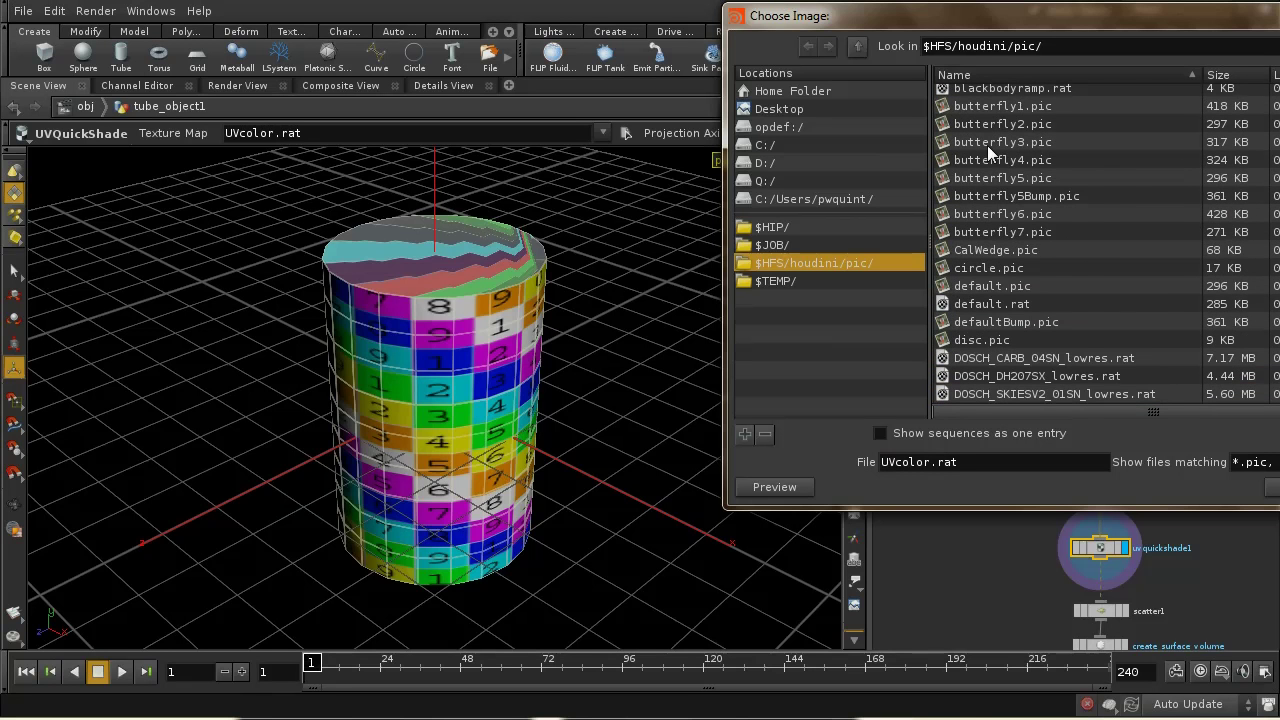
pyautogui.click(1050, 106)
pyautogui.click(1272, 487)
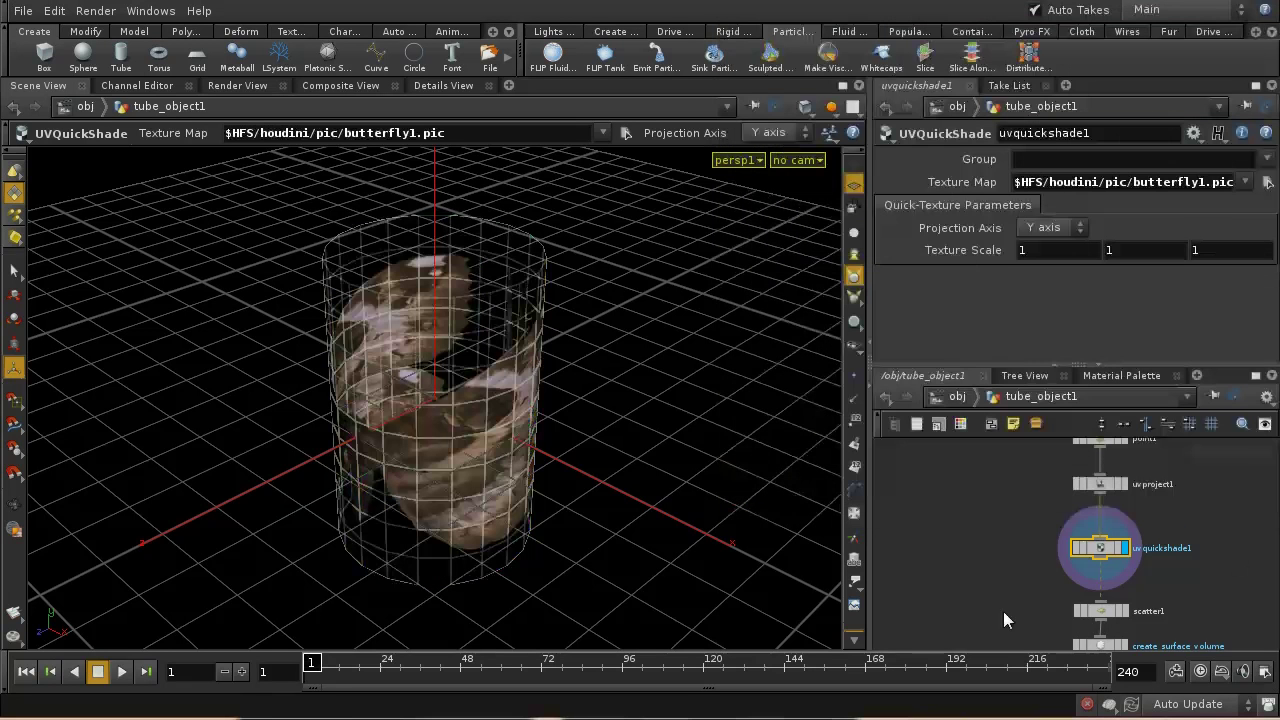
pyautogui.press('Escape')
pyautogui.moveTo(640, 436); pyautogui.dragTo(703, 400)
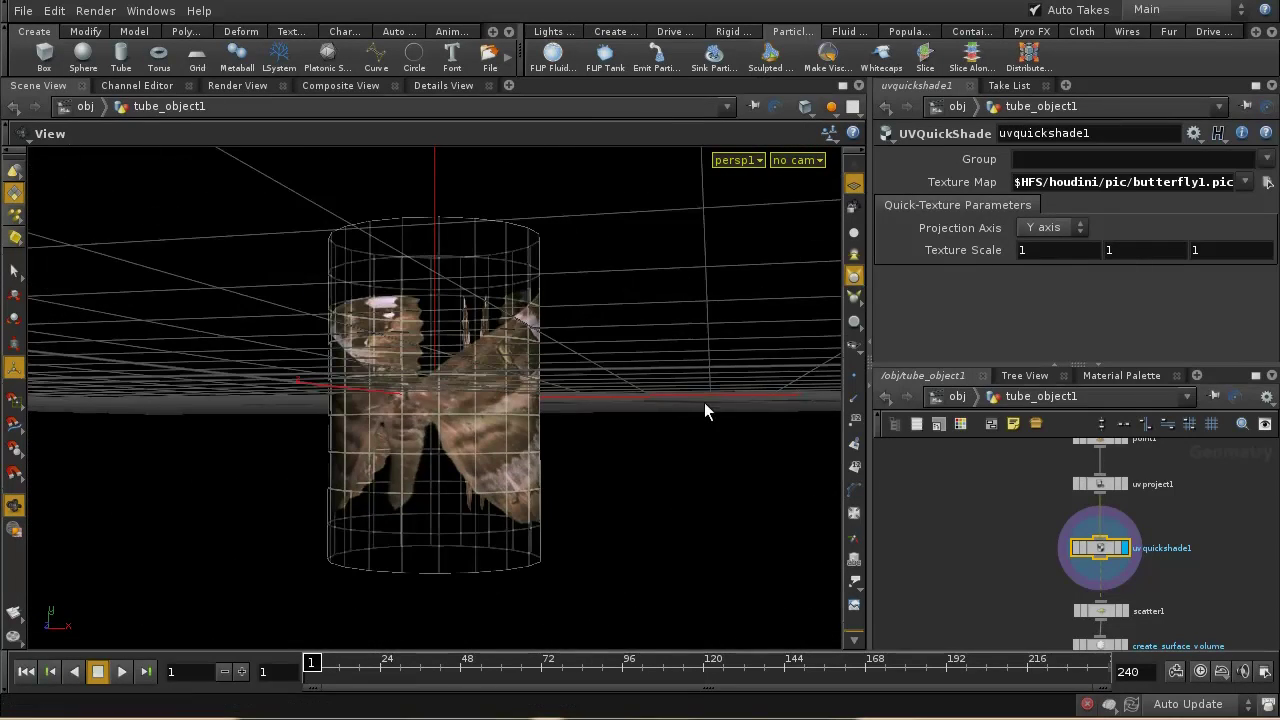
pyautogui.press('Return')
# - Move scatter1, create_surface_volume, merge_surface_volumes and OUT_surface further down the network to make room below uvquickshade1
pyautogui.moveTo(1157, 571); pyautogui.dragTo(1124, 477, button='middle')
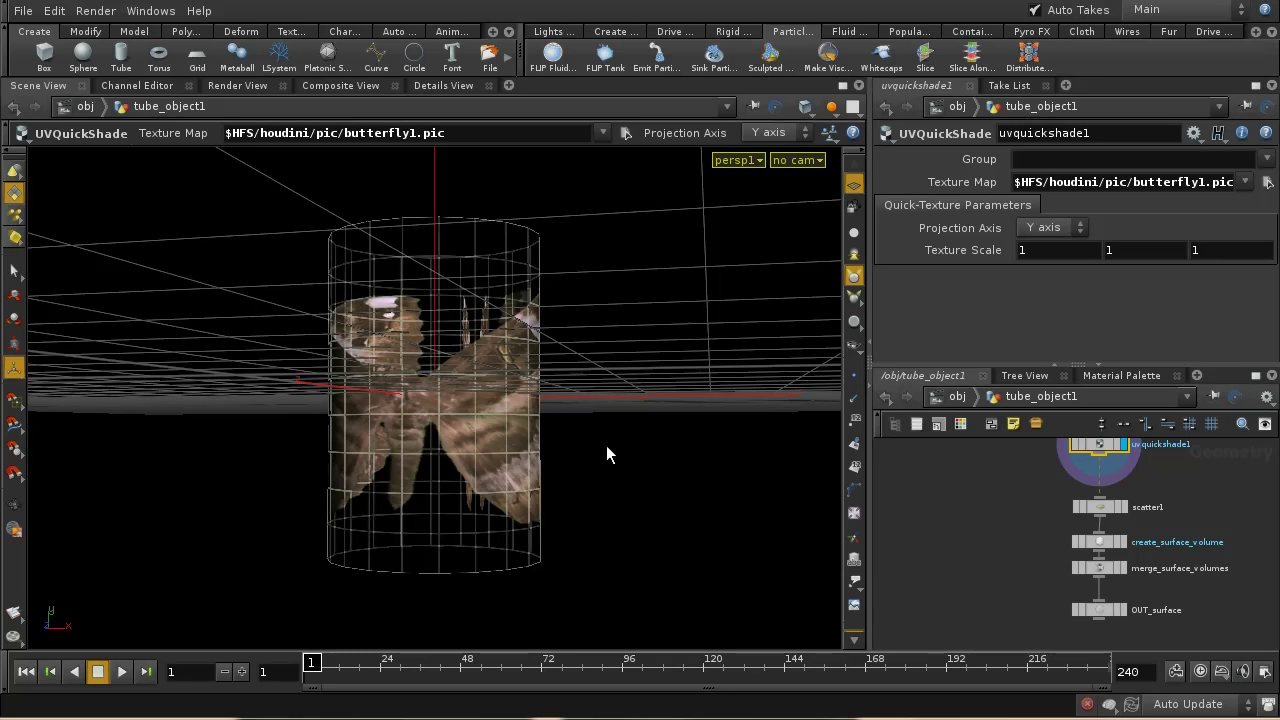
pyautogui.moveTo(1208, 593); pyautogui.dragTo(1206, 612, button='middle')
pyautogui.moveTo(1044, 503); pyautogui.dragTo(1099, 570)
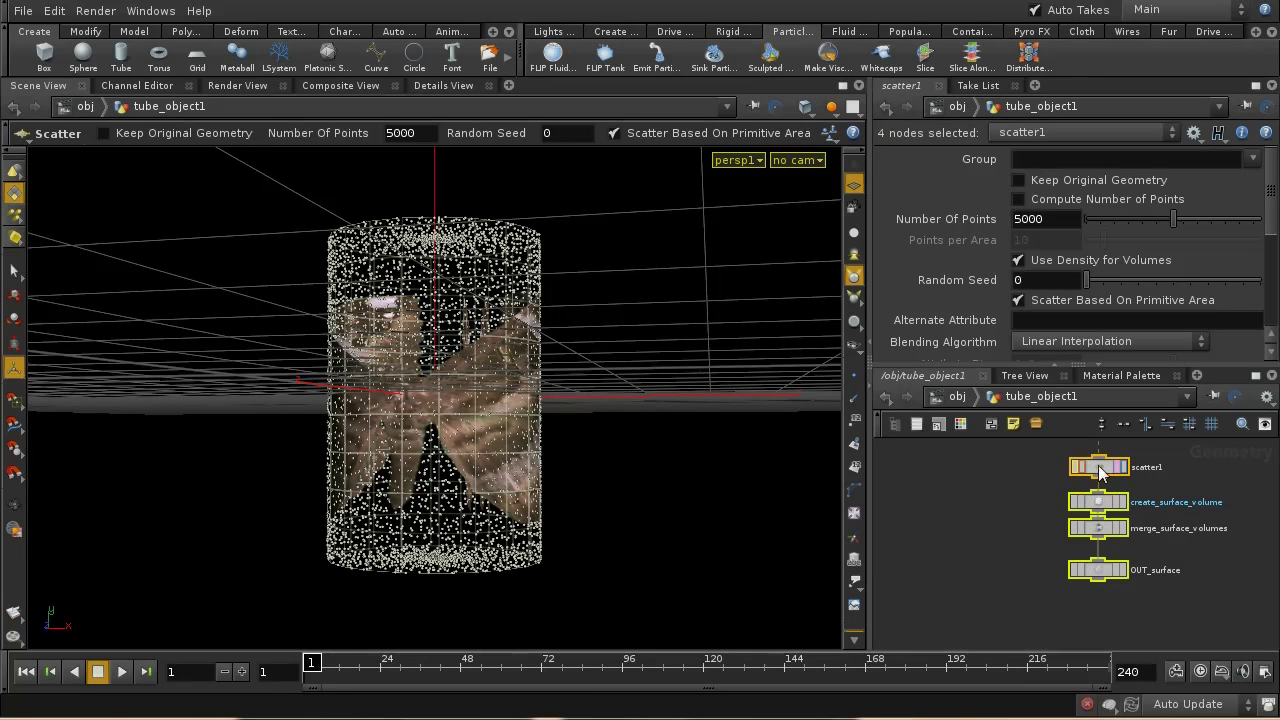
pyautogui.press('Delete')
pyautogui.press('l')
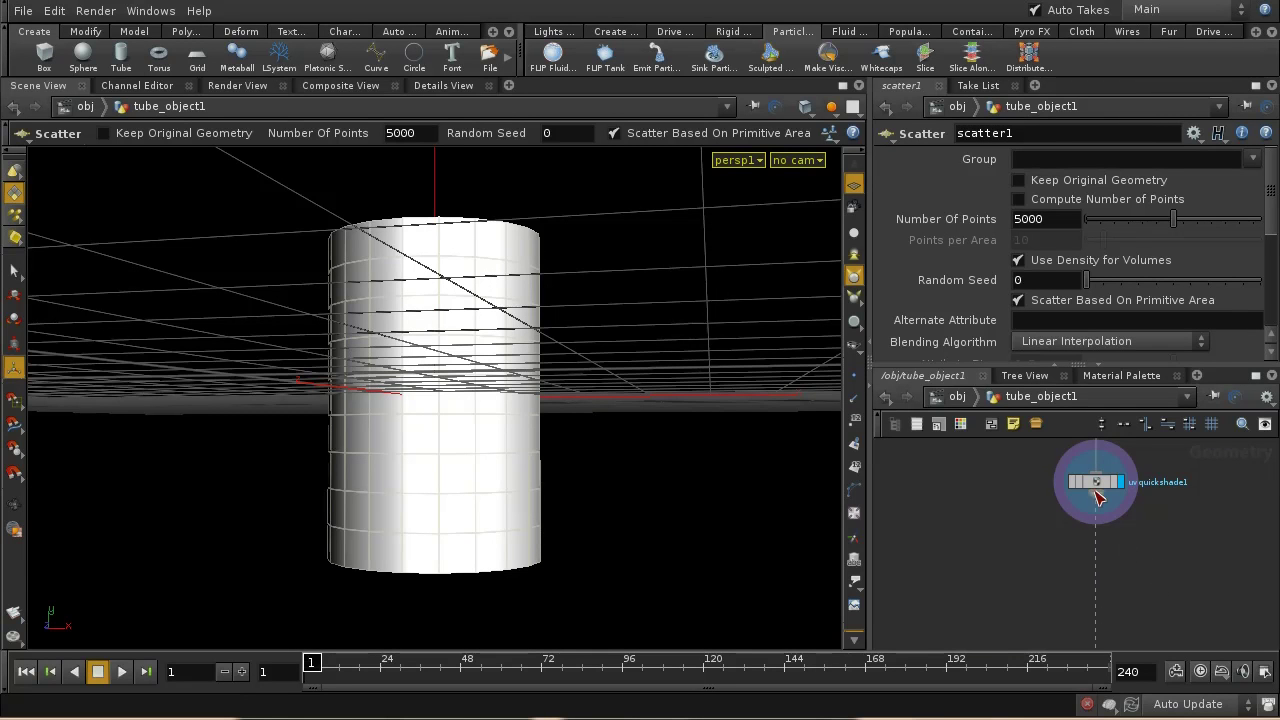
# - Insert a second Scatter node directly below uvquickshade1, display it and check its point attributes
pyautogui.press('Tab')
pyautogui.write('s')
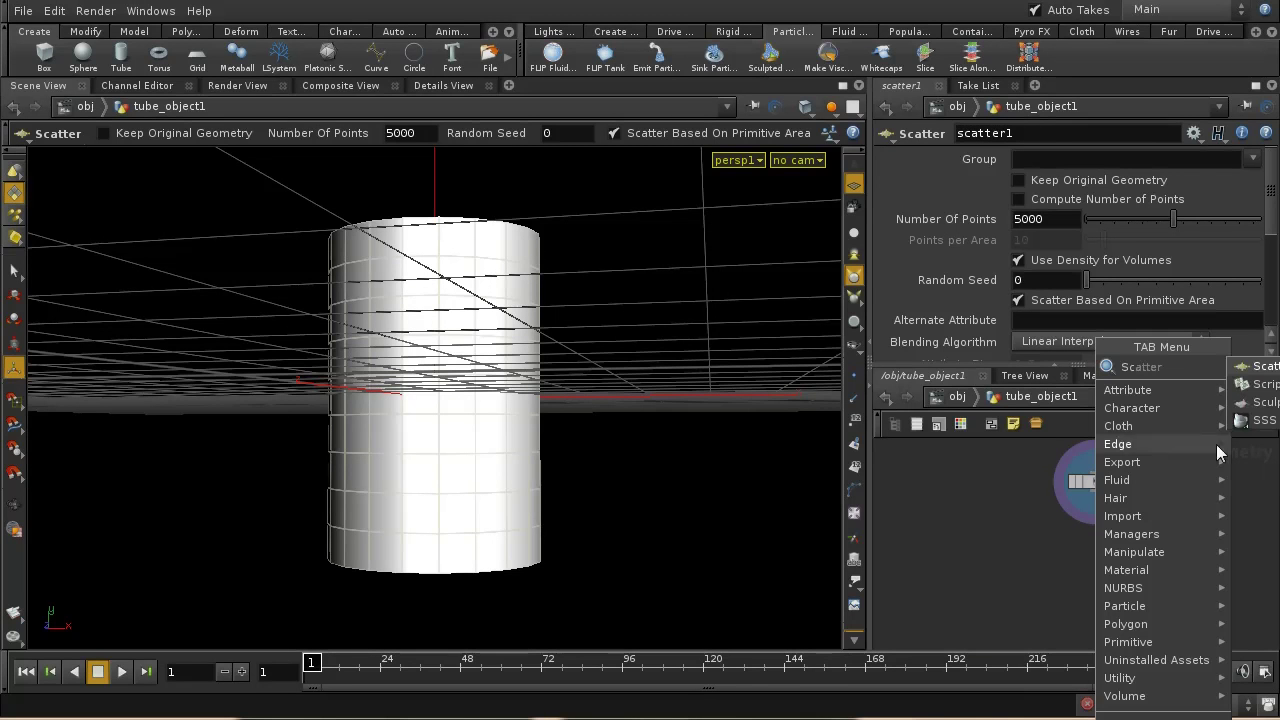
pyautogui.click(1258, 366)
pyautogui.click(1098, 540)
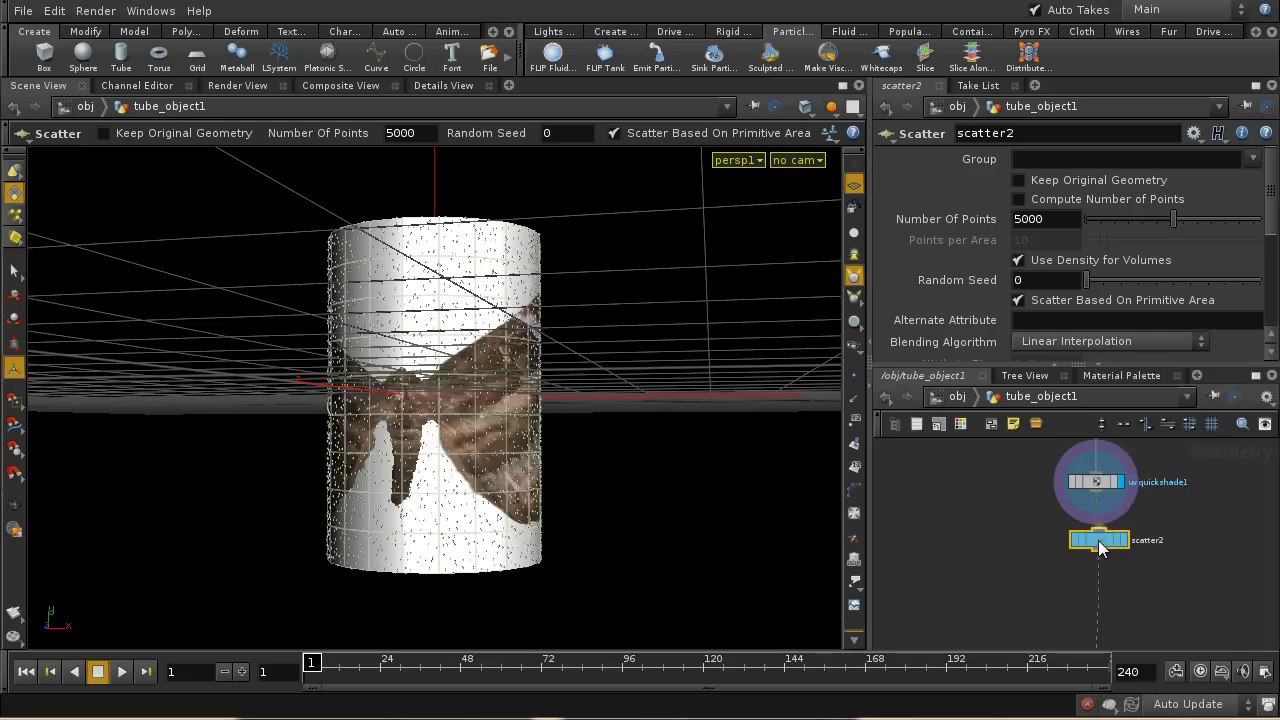
pyautogui.click(1123, 543)
pyautogui.middleClick(1101, 542)
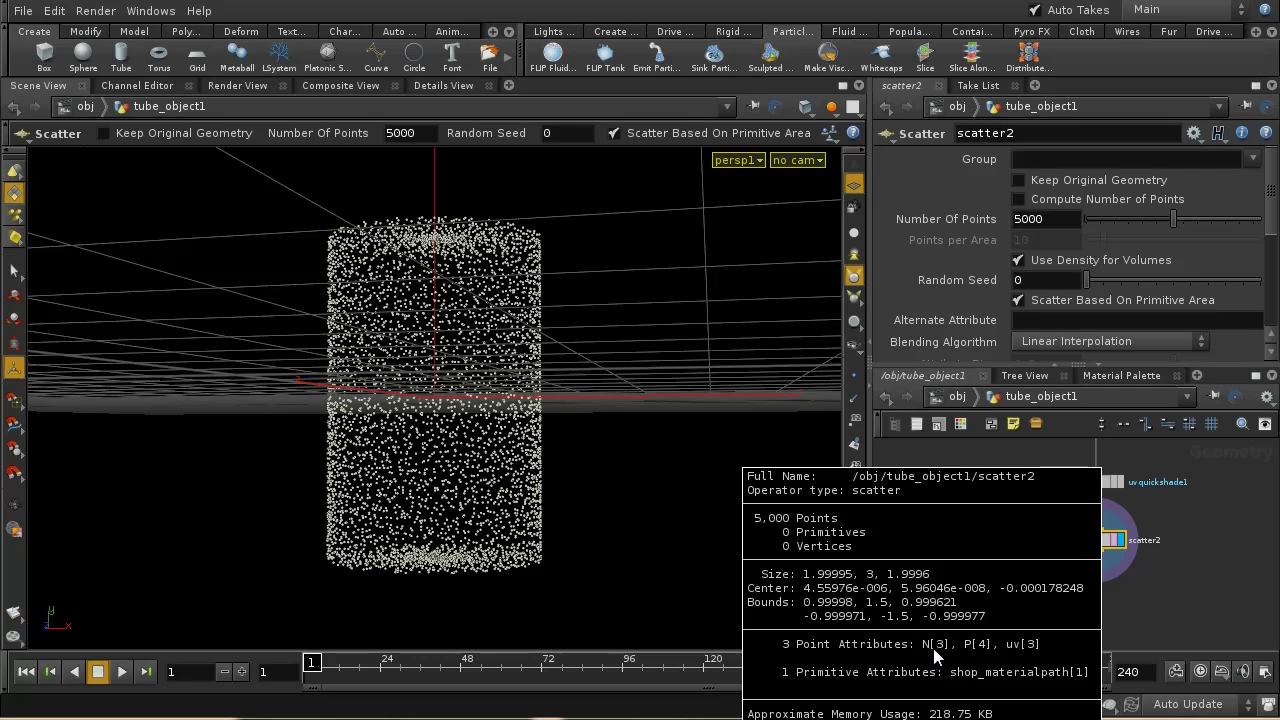
pyautogui.click(1018, 646)
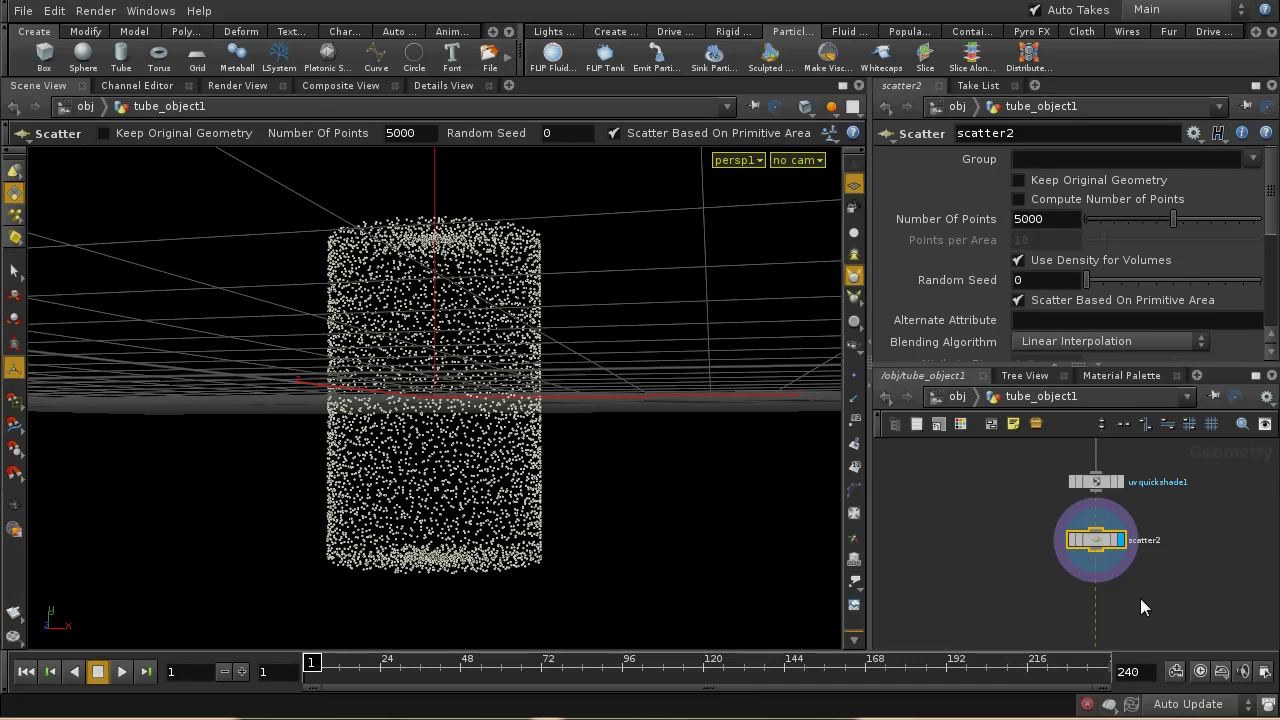
# - Insert a Delete node between scatter2 and scatter1
pyautogui.press('Tab')
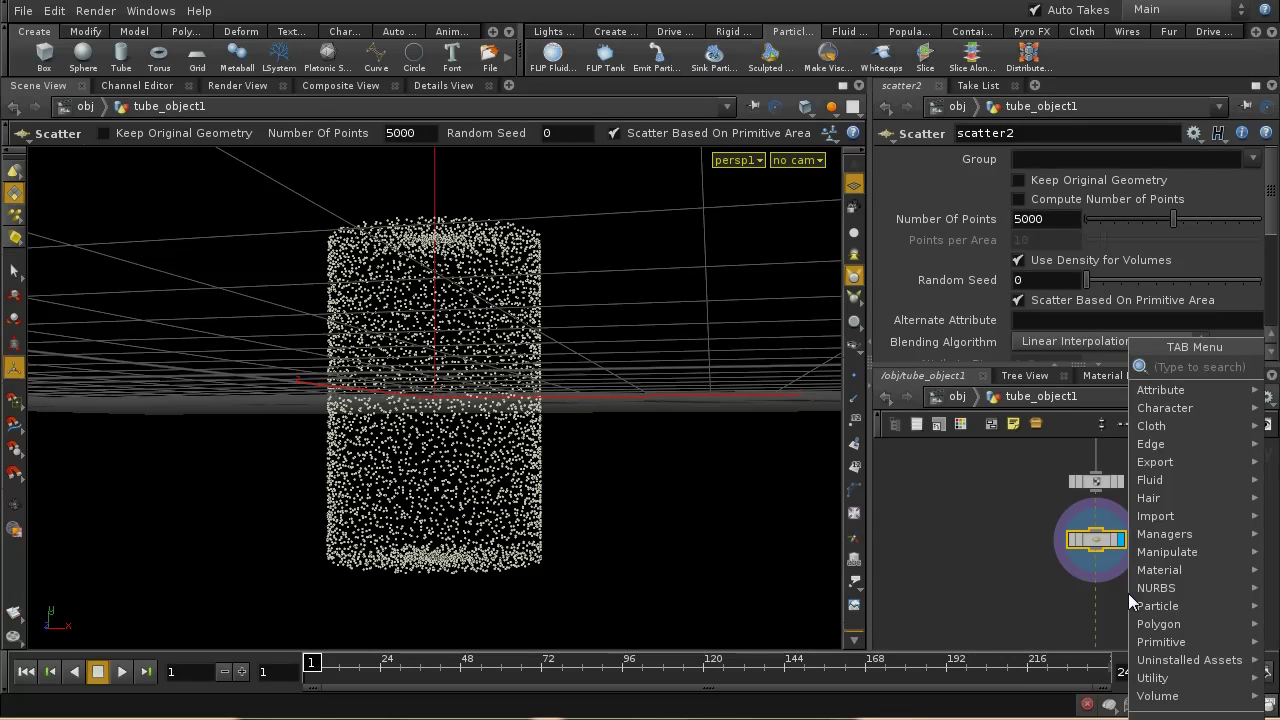
pyautogui.write('Deform')
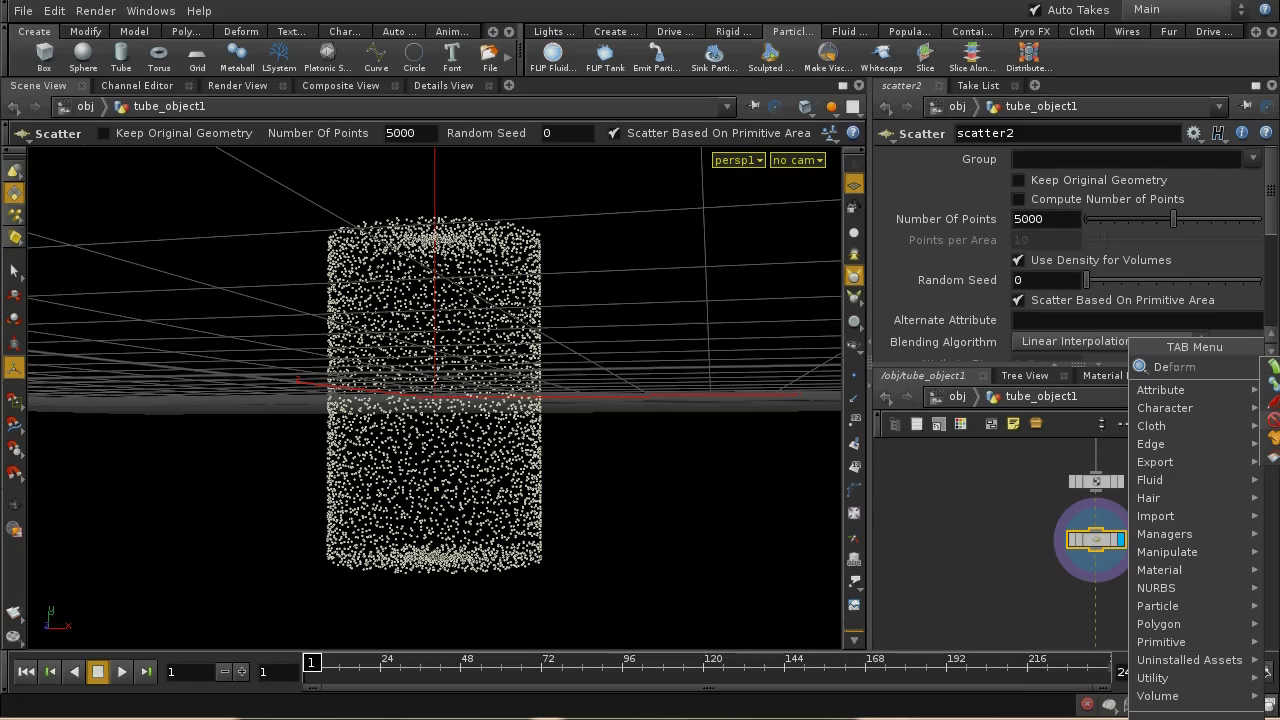
pyautogui.press('Return')
pyautogui.click(1098, 600)
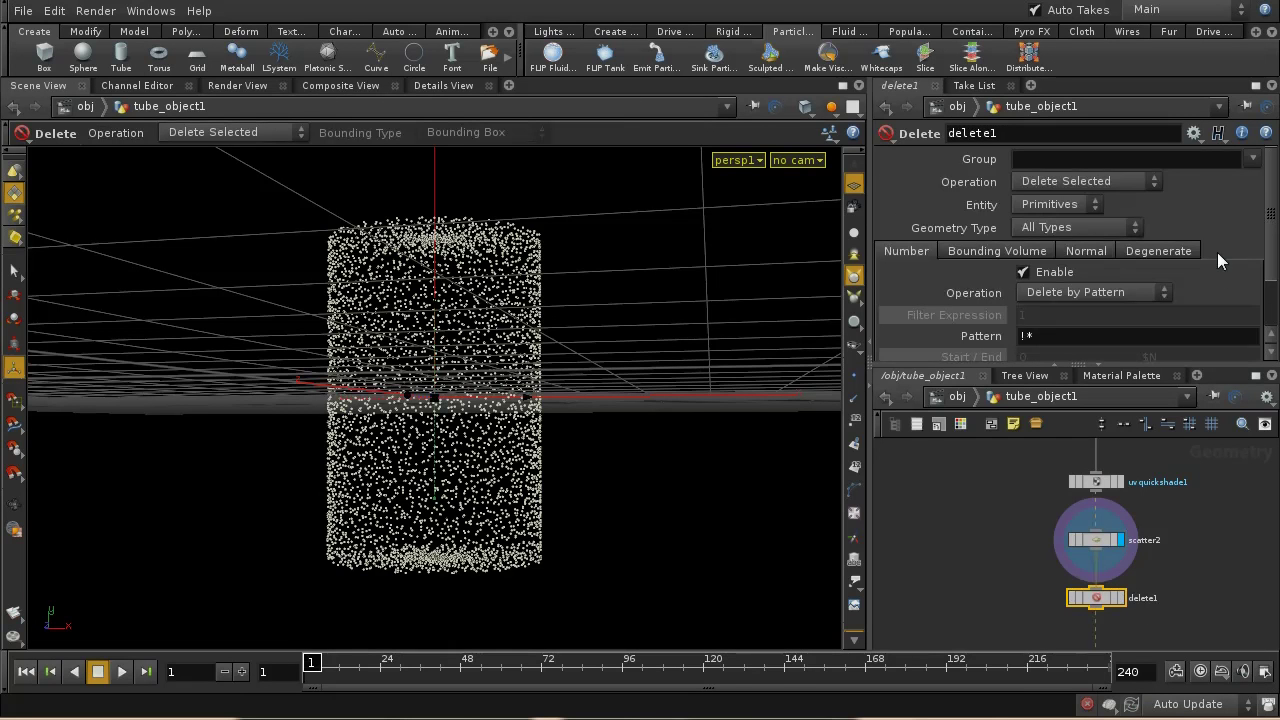
# - Make the Delete node remove Points with Delete by Expression and begin its filter expression with tex(
pyautogui.click(1078, 178)
pyautogui.click(1078, 181)
pyautogui.click(1071, 206)
pyautogui.click(1040, 241)
pyautogui.click(1052, 297)
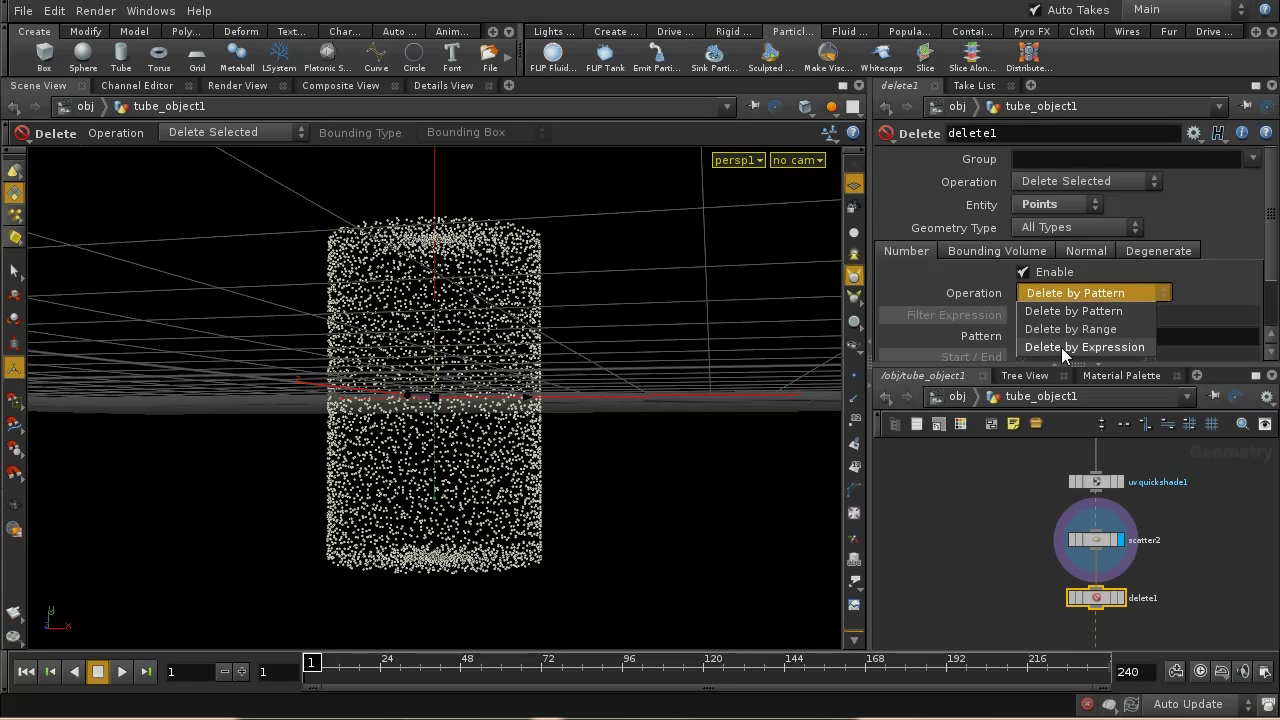
pyautogui.click(1061, 347)
pyautogui.click(1083, 318)
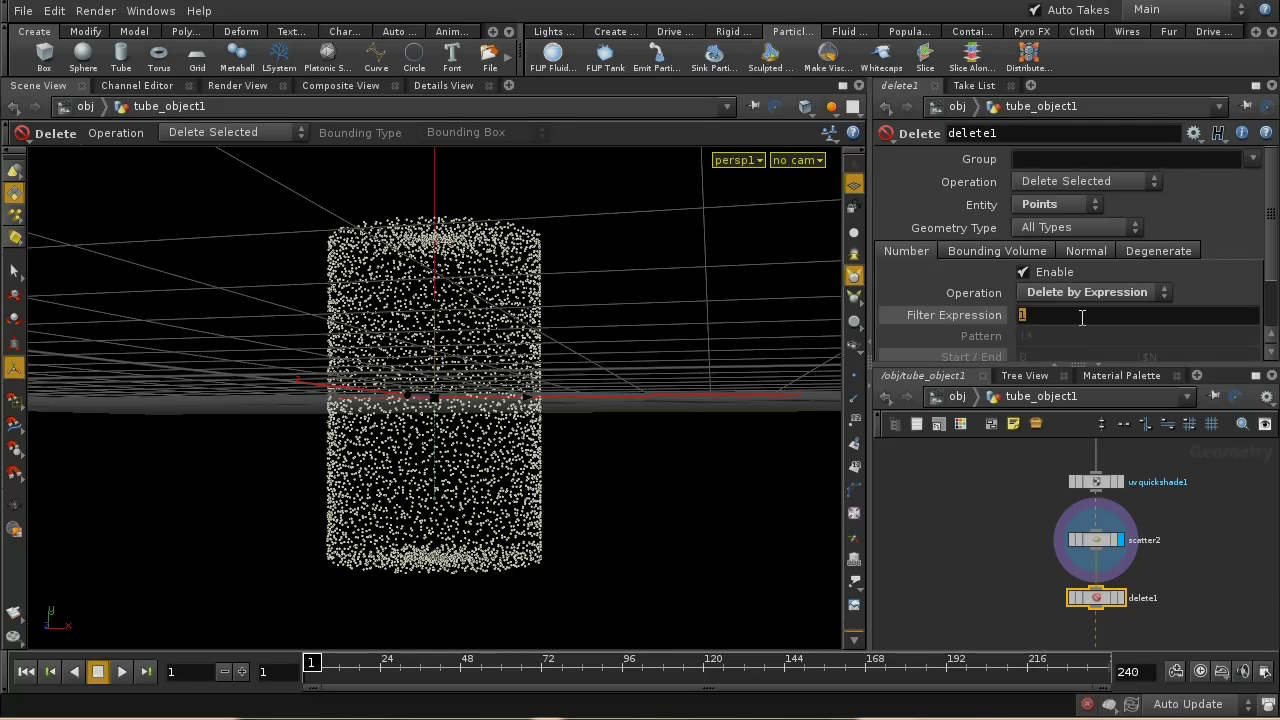
pyautogui.write('tex(')
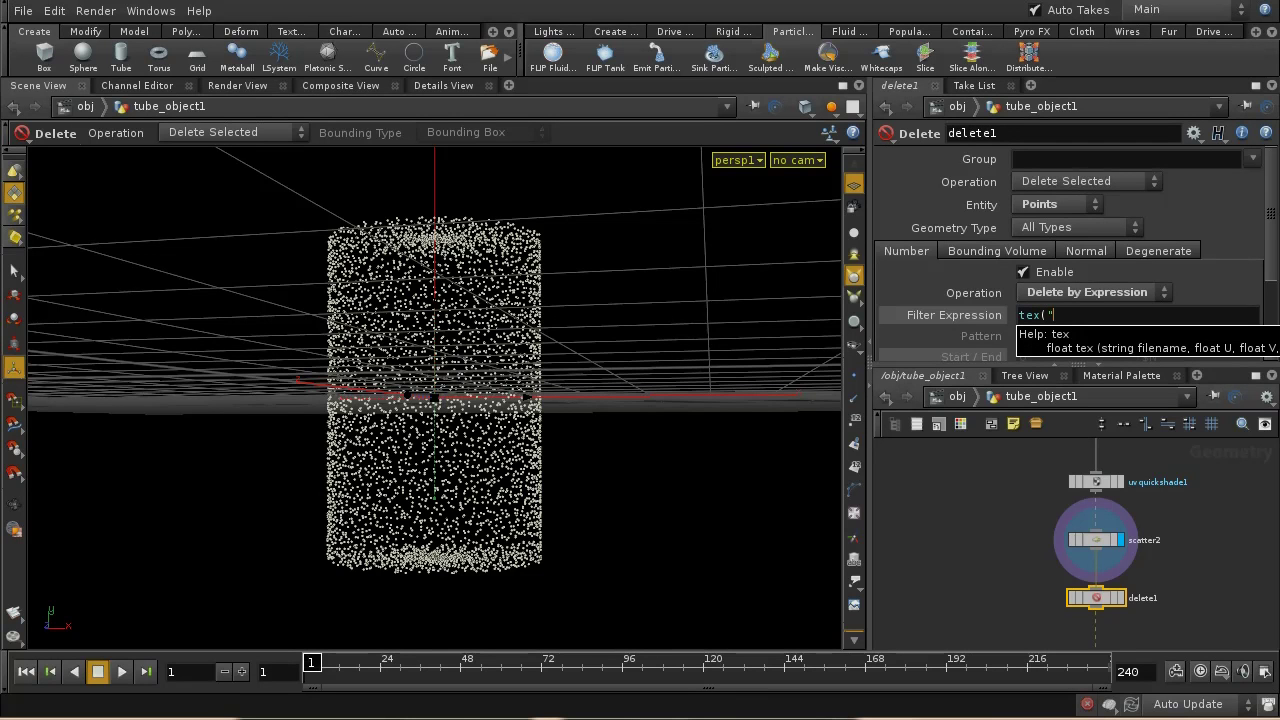
pyautogui.write('"$HFS/houdini/pic')
pyautogui.press('BackSpace')
pyautogui.press('BackSpace')
pyautogui.press('BackSpace')
pyautogui.press('BackSpace')
pyautogui.press('BackSpace')
pyautogui.press('BackSpace')
pyautogui.press('BackSpace')
pyautogui.press('BackSpace')
pyautogui.press('BackSpace')
pyautogui.press('BackSpace')
pyautogui.press('BackSpace')
pyautogui.press('BackSpace')
pyautogui.press('BackSpace')
pyautogui.press('BackSpace')
pyautogui.press('BackSpace')
pyautogui.press('BackSpace')
pyautogui.press('BackSpace')
pyautogui.press('BackSpace')
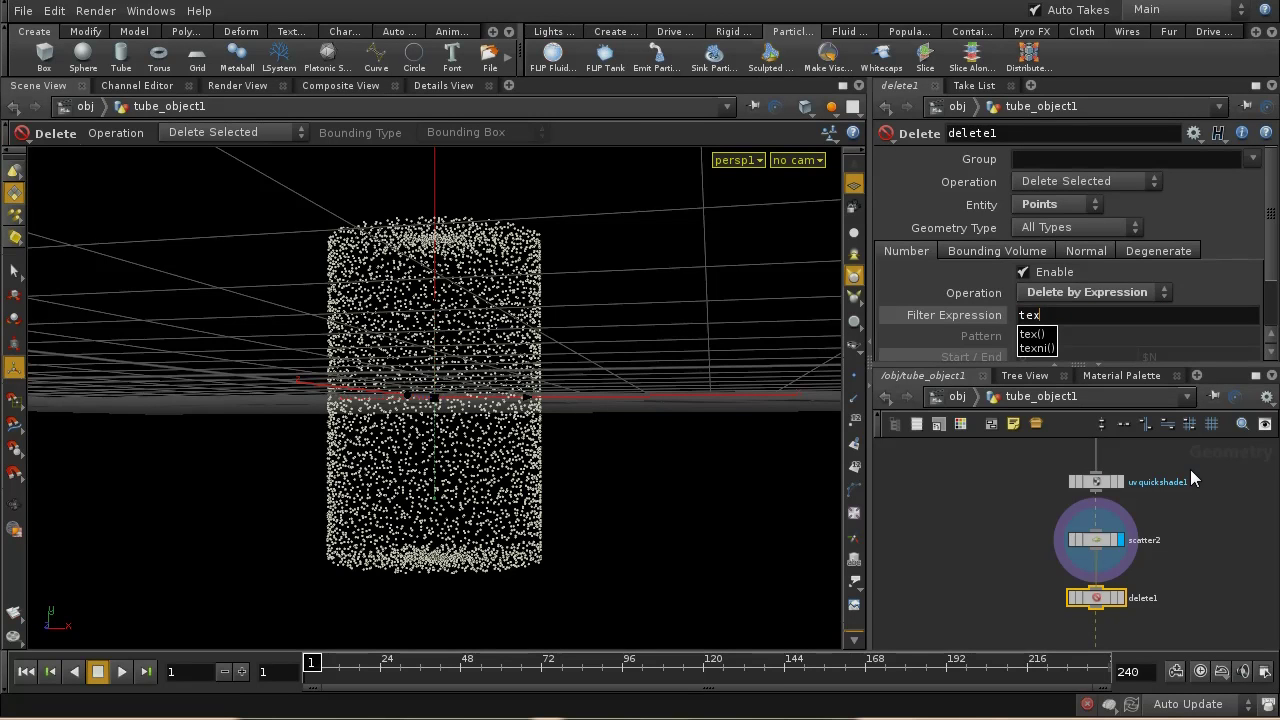
# - Continue the filter expression to tex(" and copy the texture map path from uvquickshade1
pyautogui.write('(')
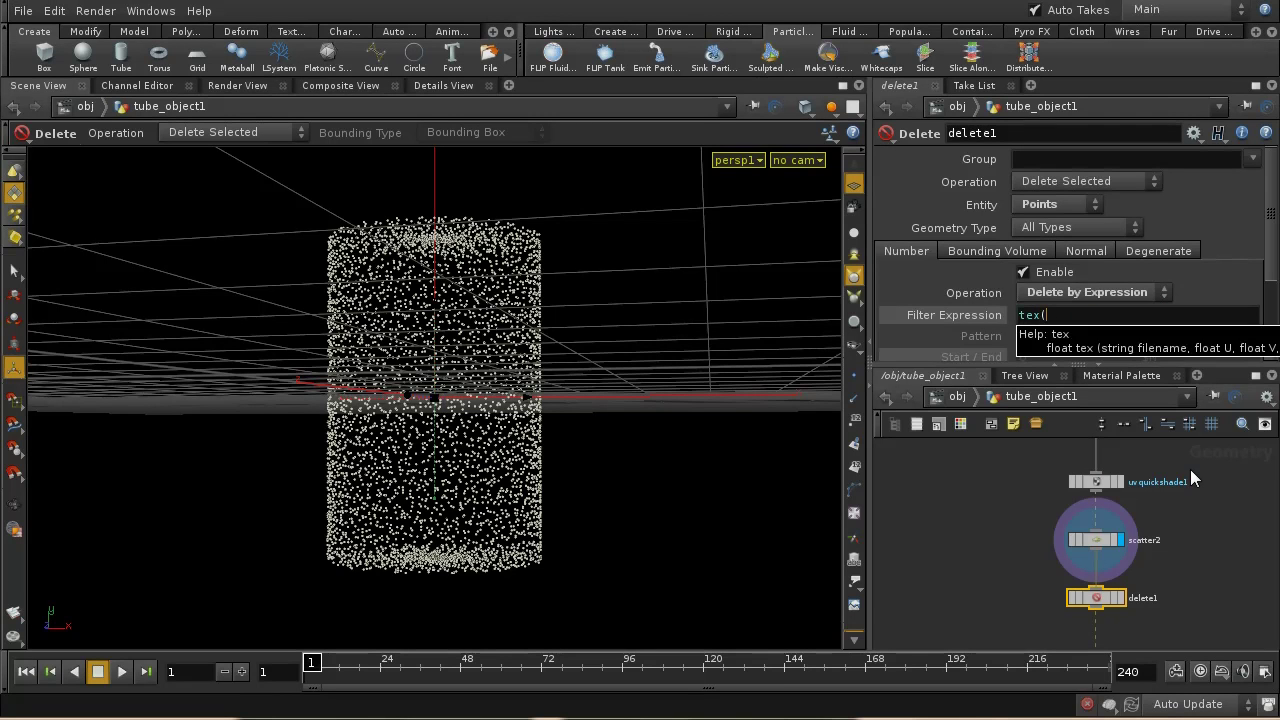
pyautogui.write('"')
pyautogui.click(1090, 556)
pyautogui.click(1245, 493)
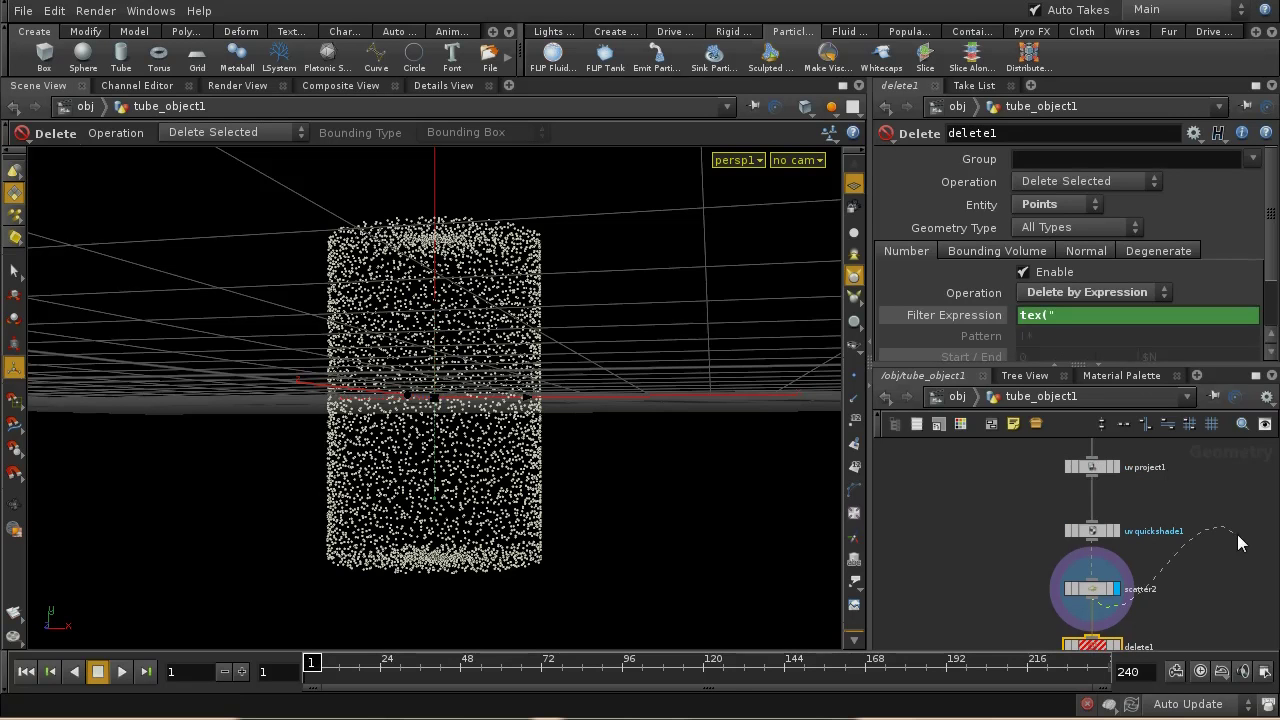
pyautogui.click(1092, 530)
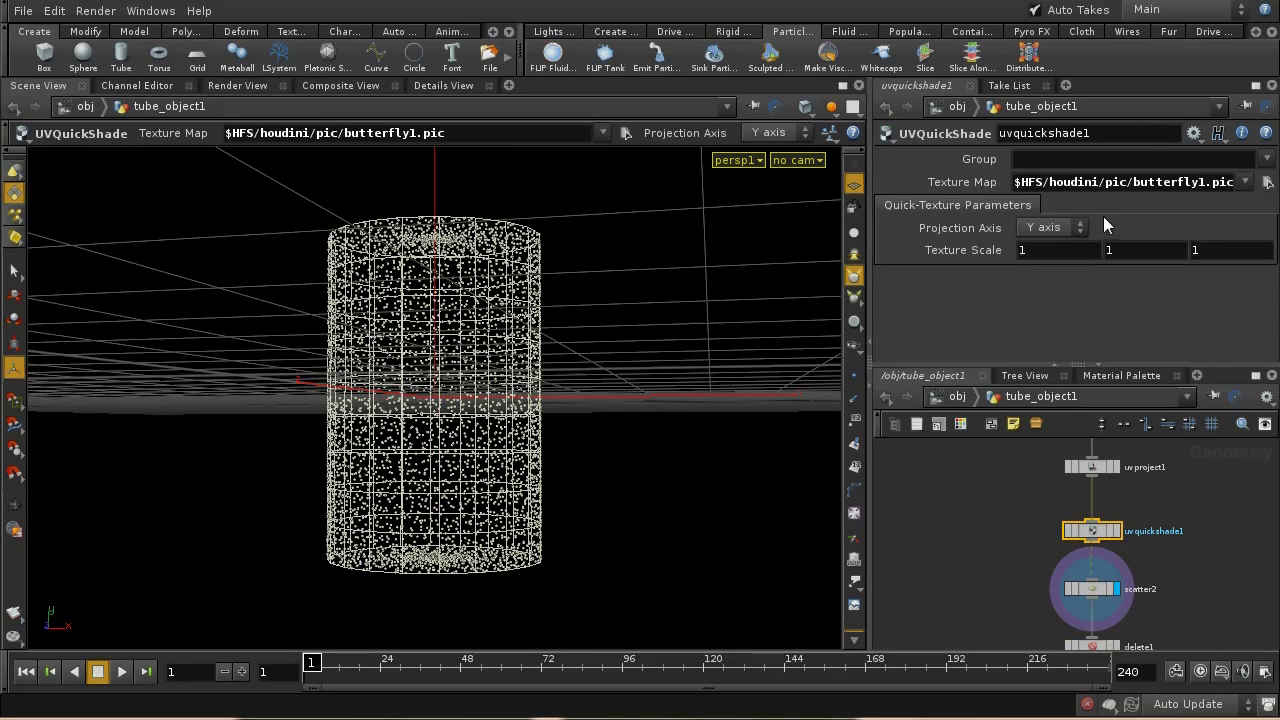
pyautogui.moveTo(1012, 181); pyautogui.dragTo(1234, 181)
pyautogui.hotkey('ctrl', 'c')
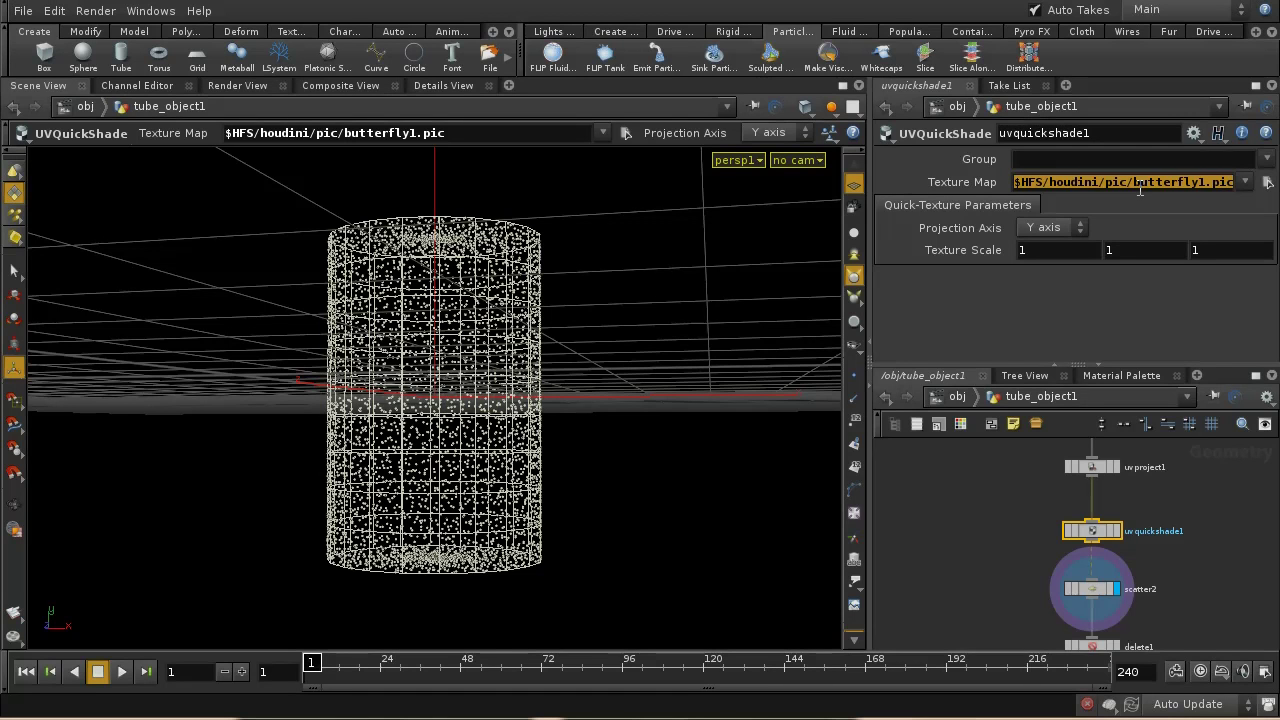
# - Paste the copied path $HFS/houdini/pic/butterfly1.pic after tex(" in delete1's filter expression
pyautogui.moveTo(1172, 576); pyautogui.dragTo(1169, 482, button='middle')
pyautogui.click(1103, 555)
pyautogui.click(1118, 512)
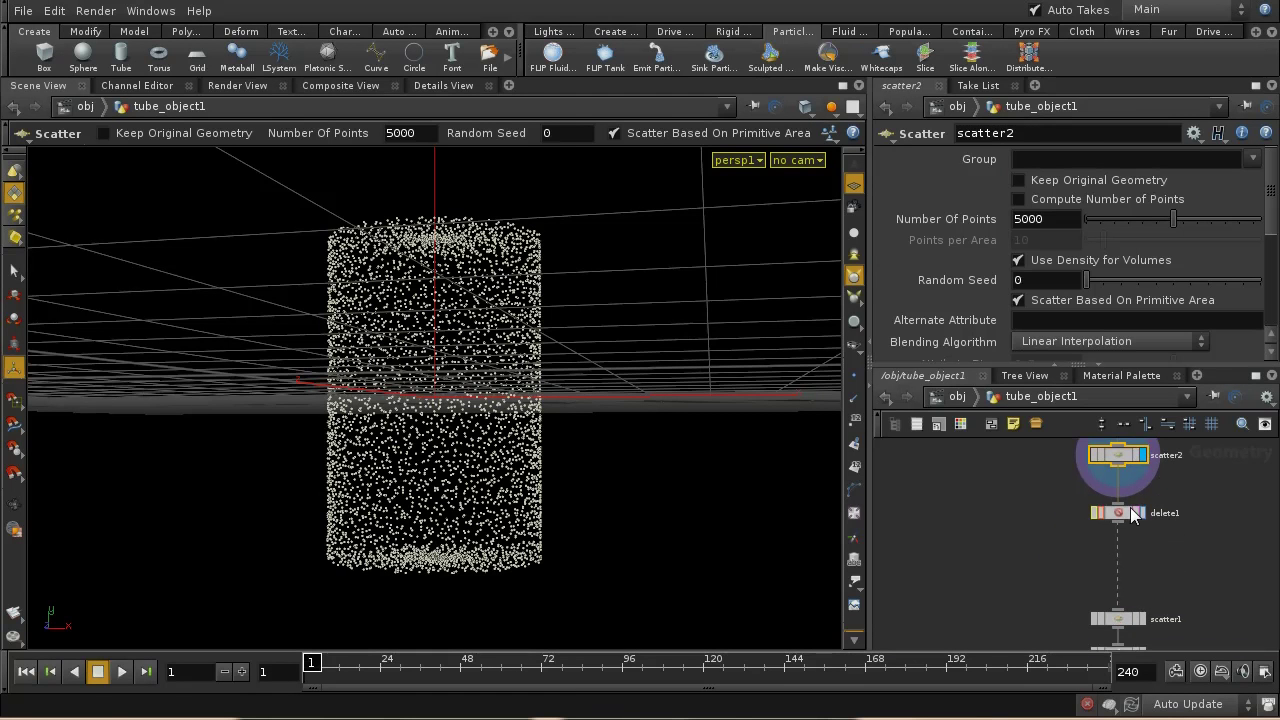
pyautogui.click(1101, 320)
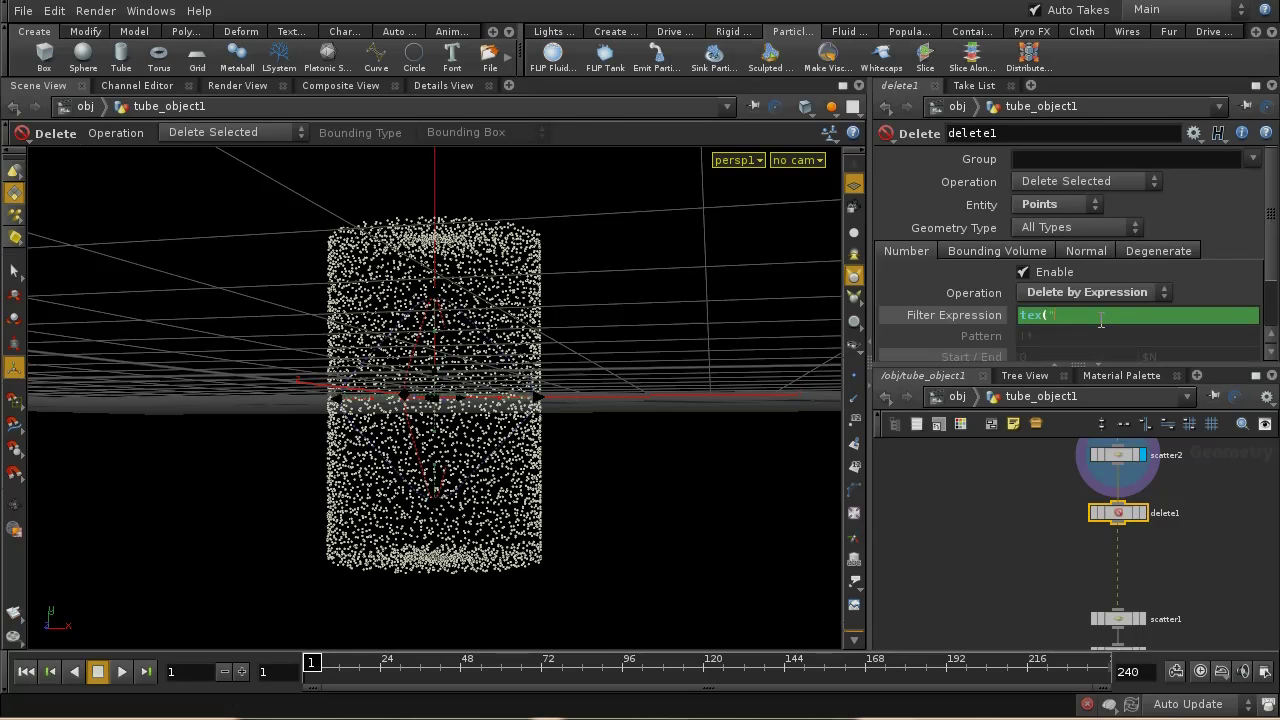
pyautogui.hotkey('ctrl', 'v')
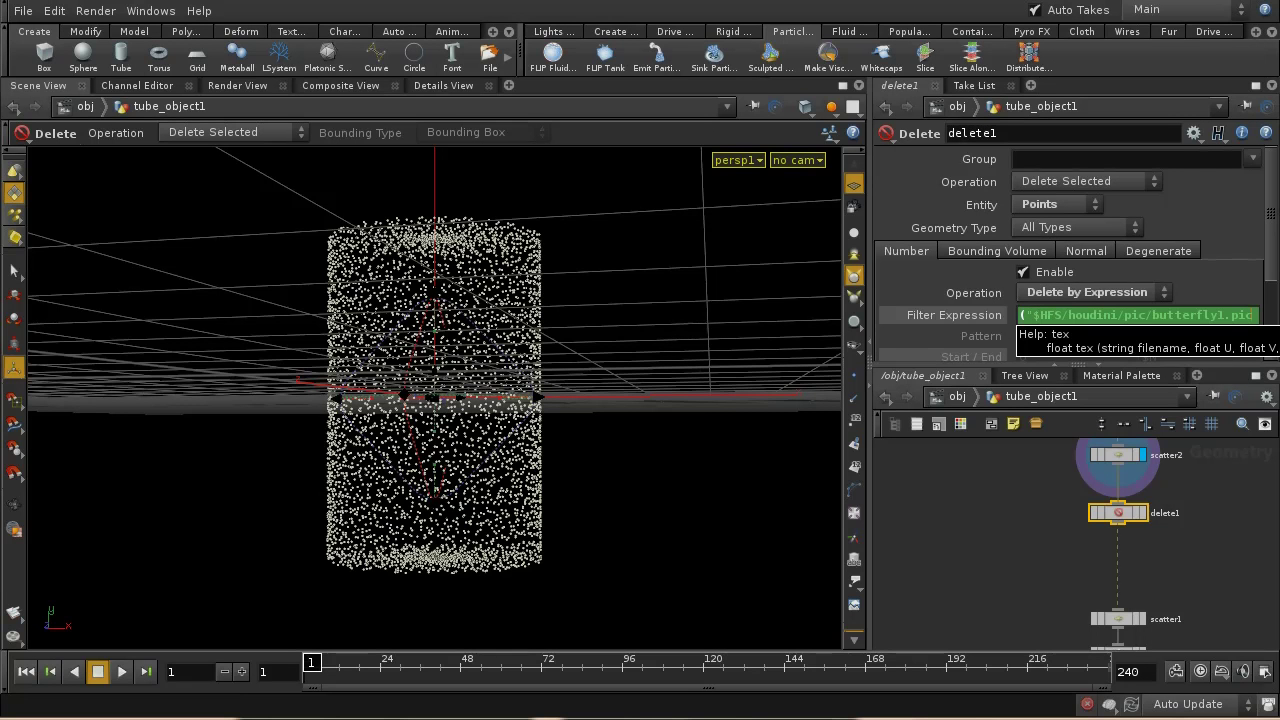
# - Complete delete1's filter expression after the image path with ", $MAPU, $MAPV, l) > 0.1
pyautogui.write('", ')
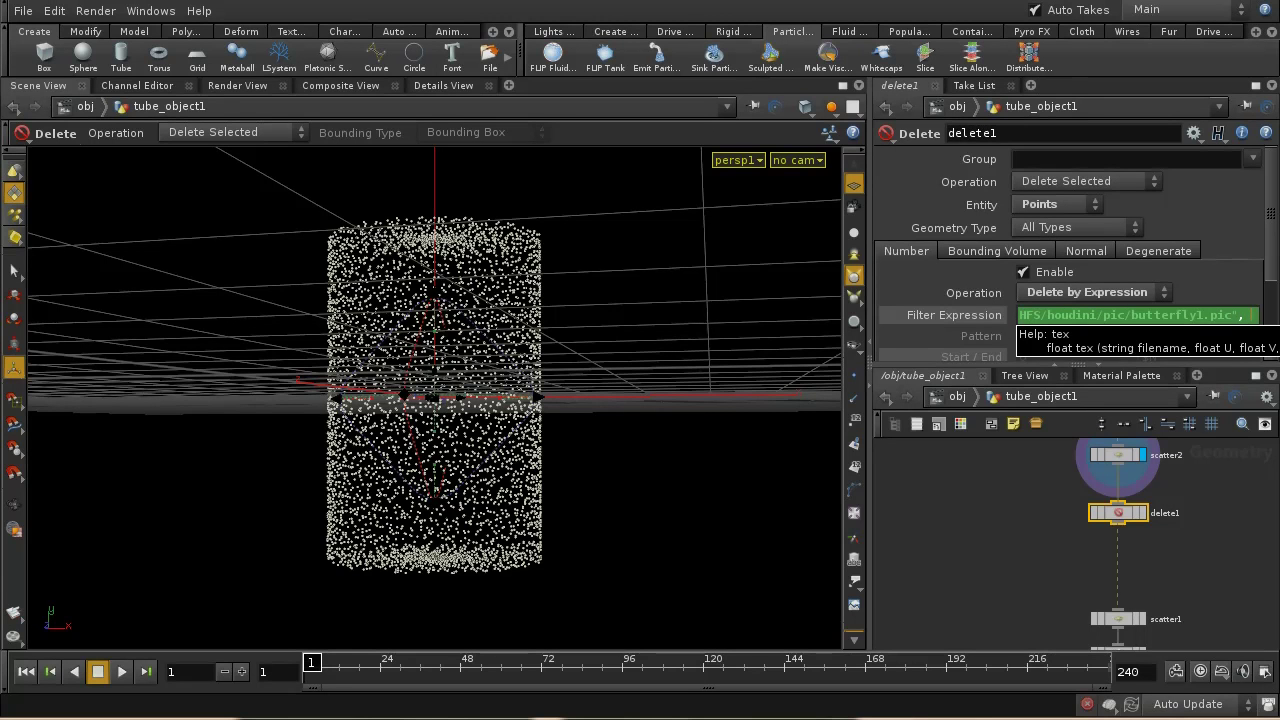
pyautogui.write('$MAP')
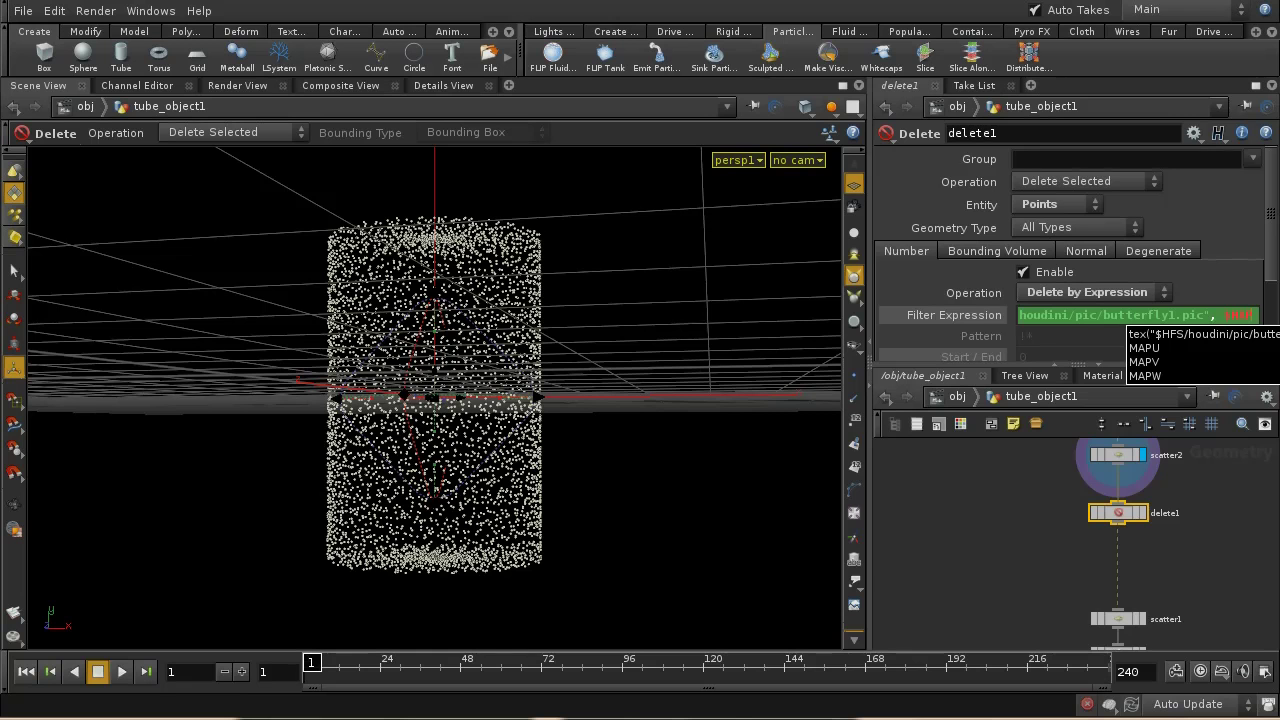
pyautogui.write('U')
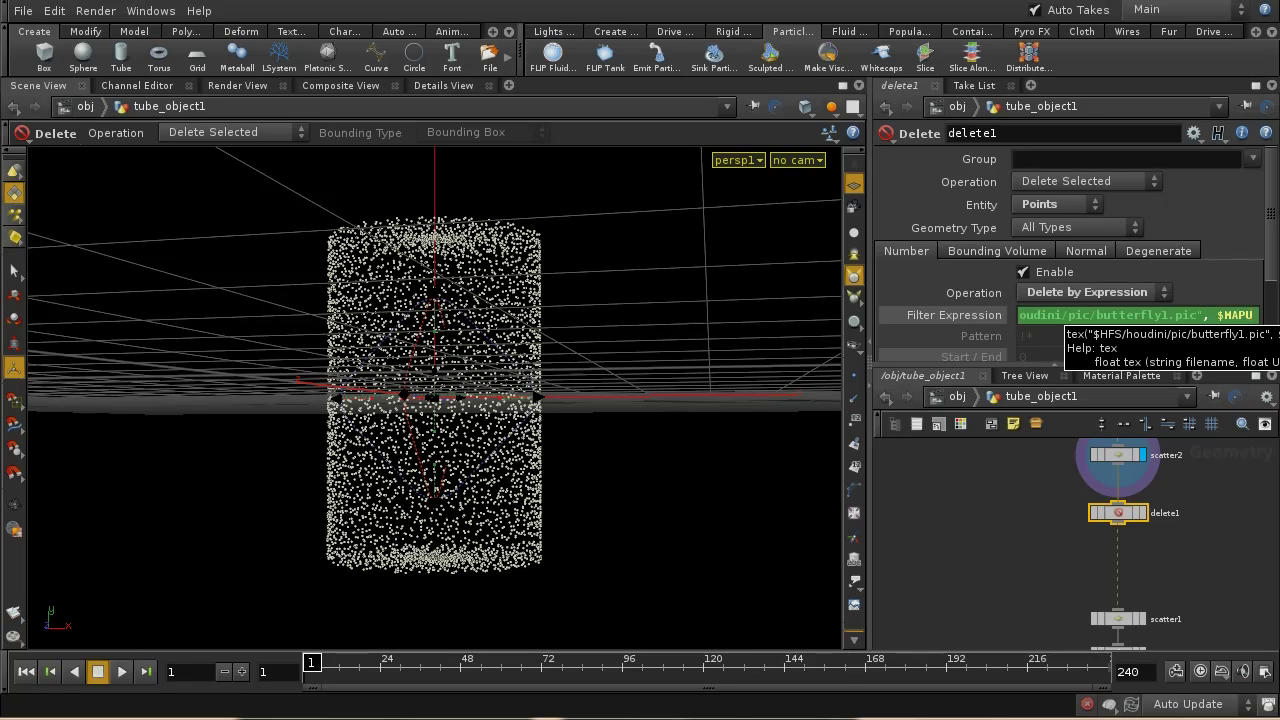
pyautogui.write(', ')
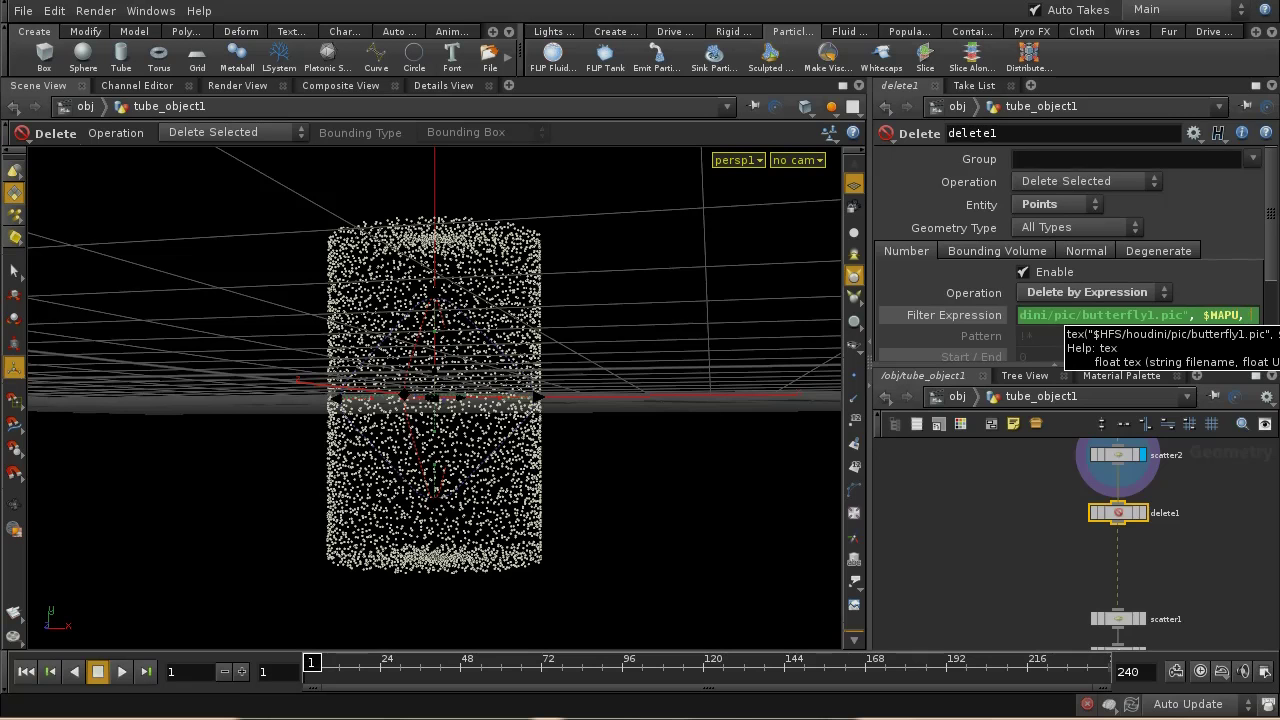
pyautogui.write('$MAP')
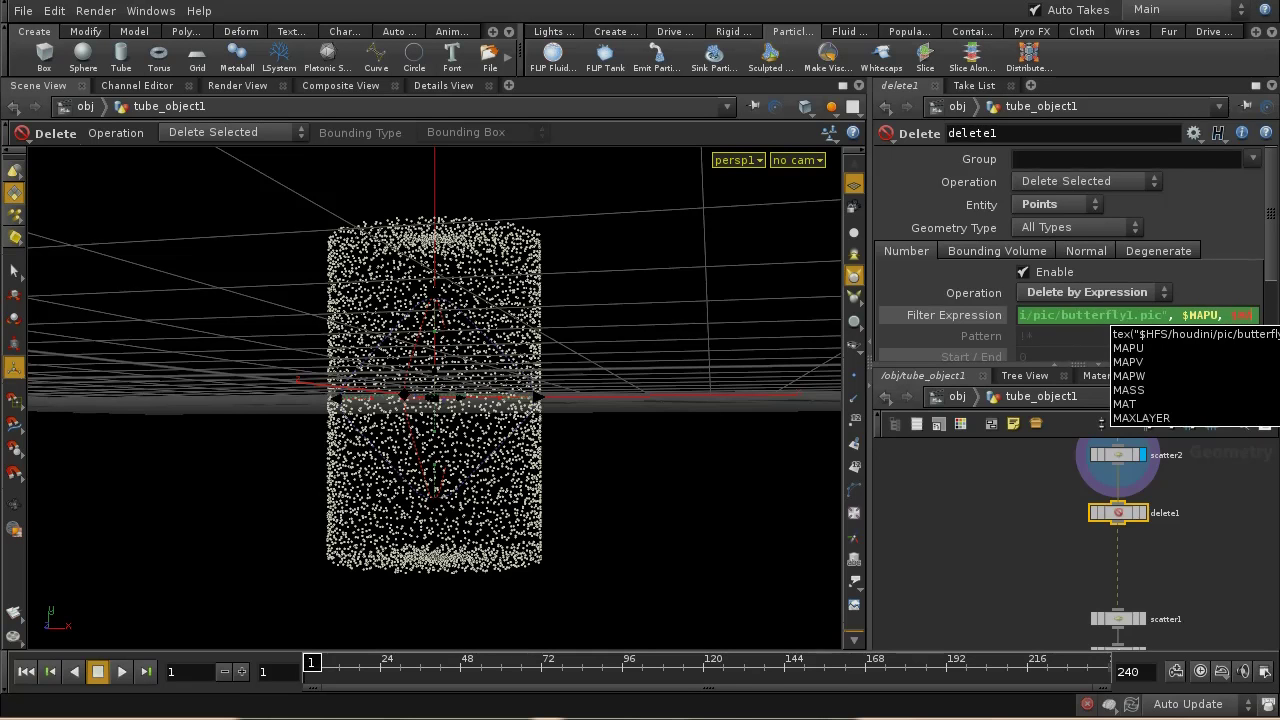
pyautogui.write('V,')
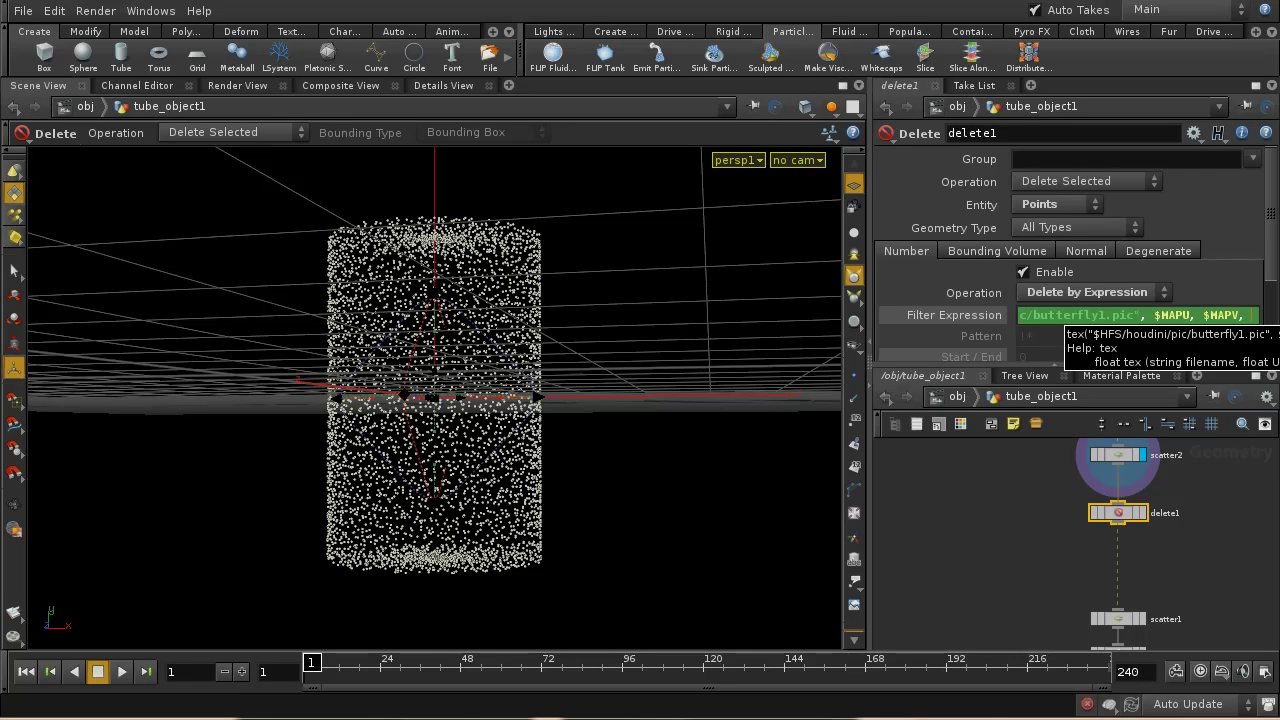
pyautogui.write('l')
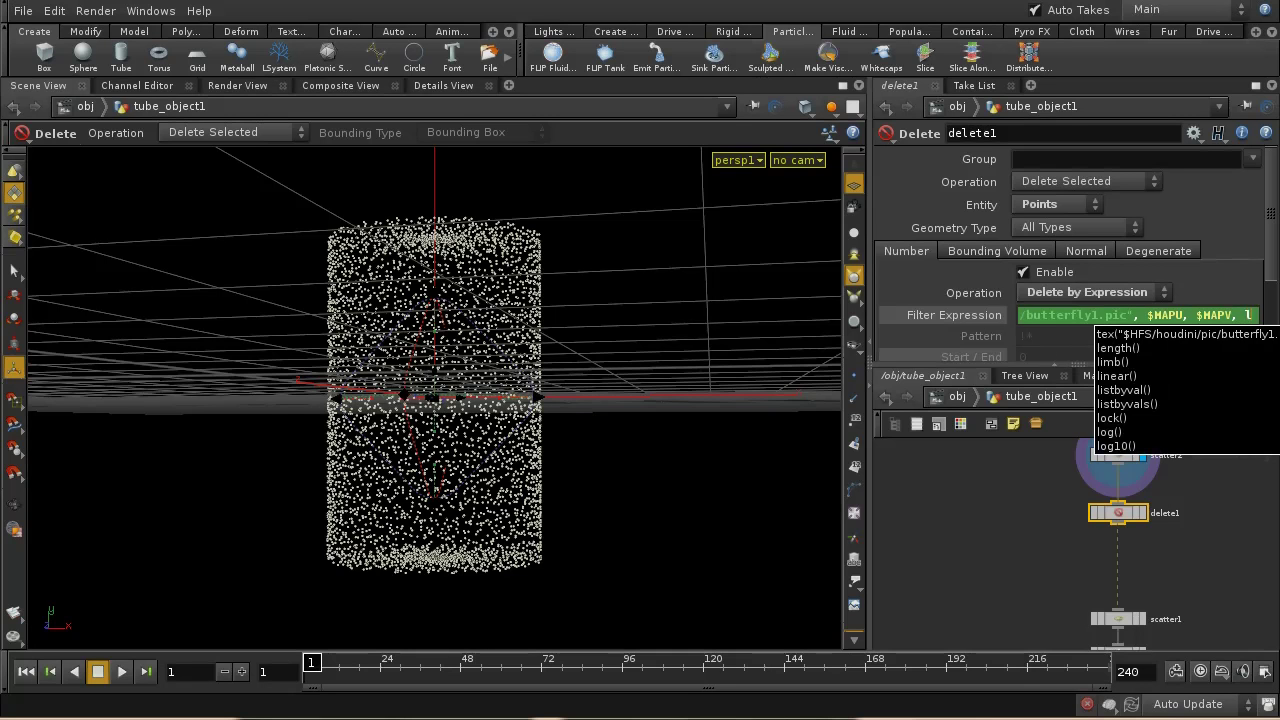
pyautogui.write(')')
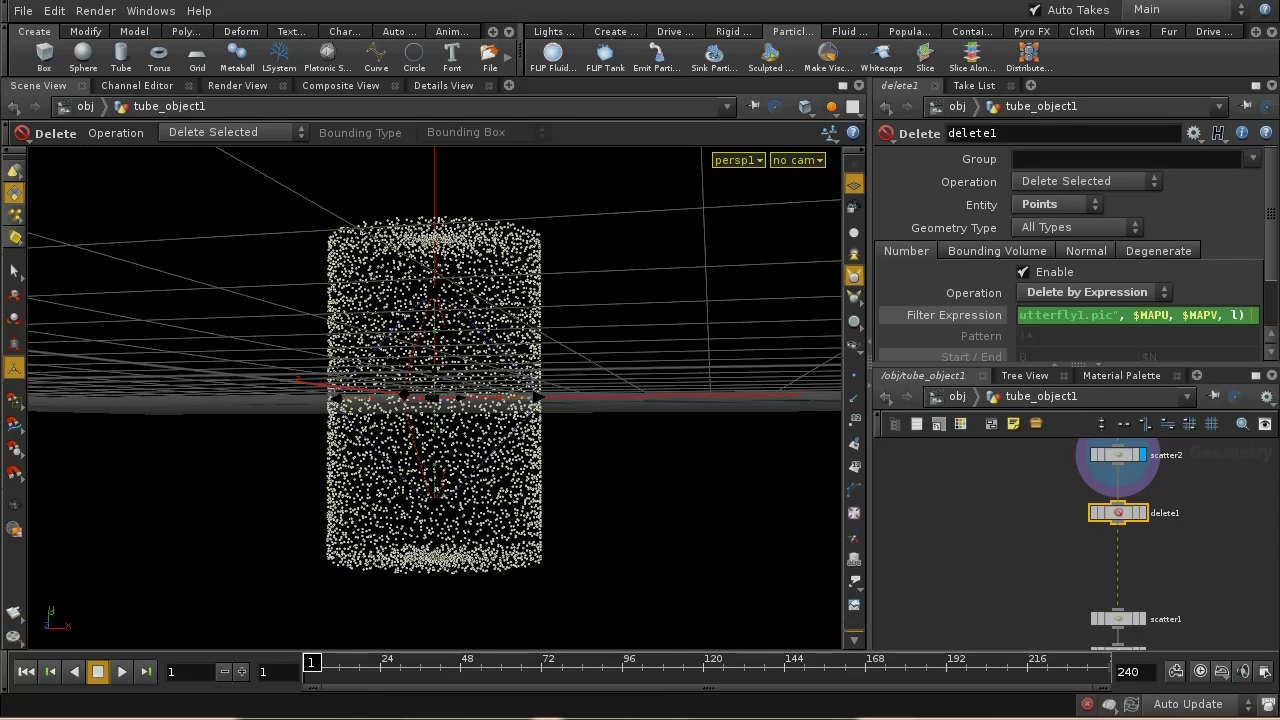
pyautogui.write(' >')
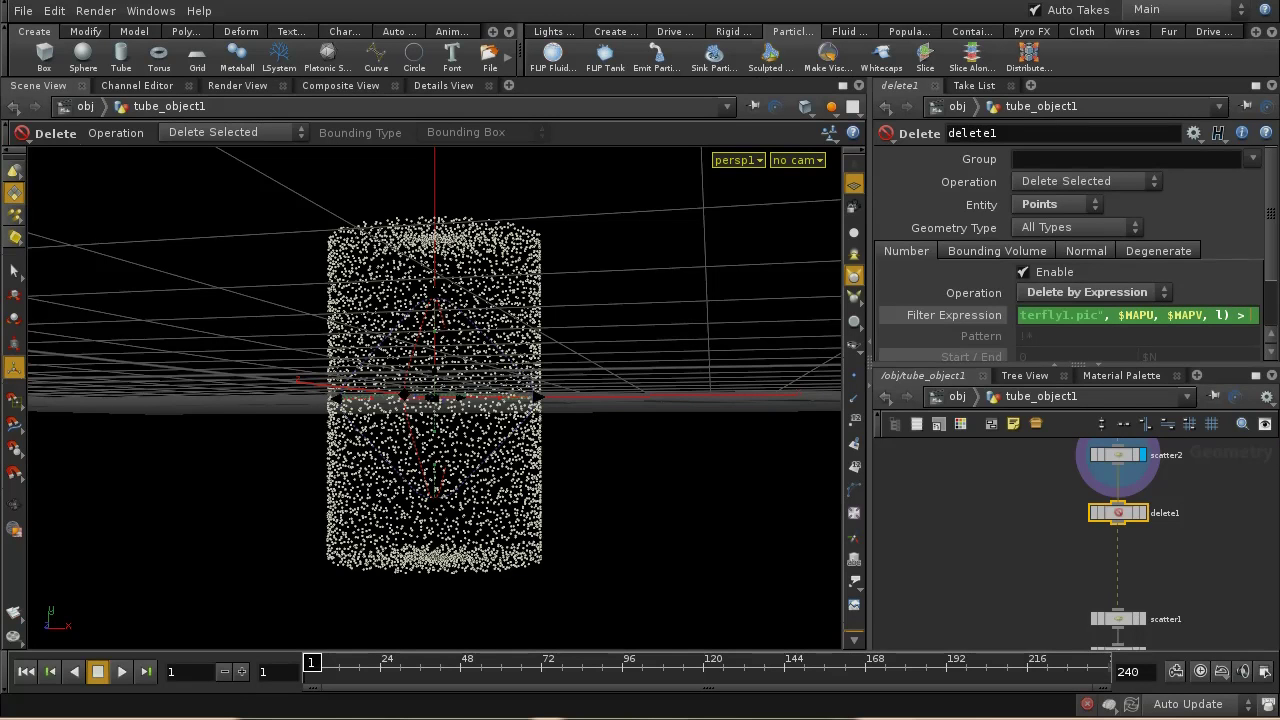
pyautogui.write(' 0.1')
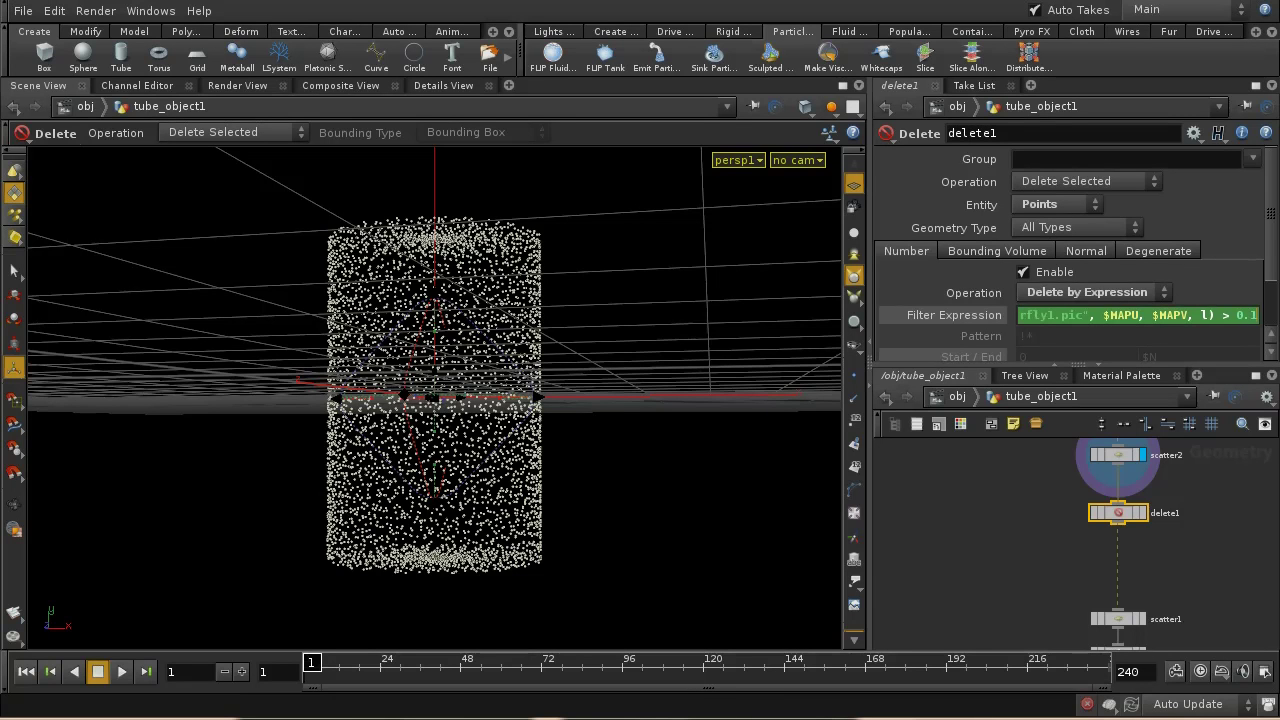
# - Confirm delete1's filter expression and display delete1's result, viewing the remaining points from several sides
pyautogui.press('Return')
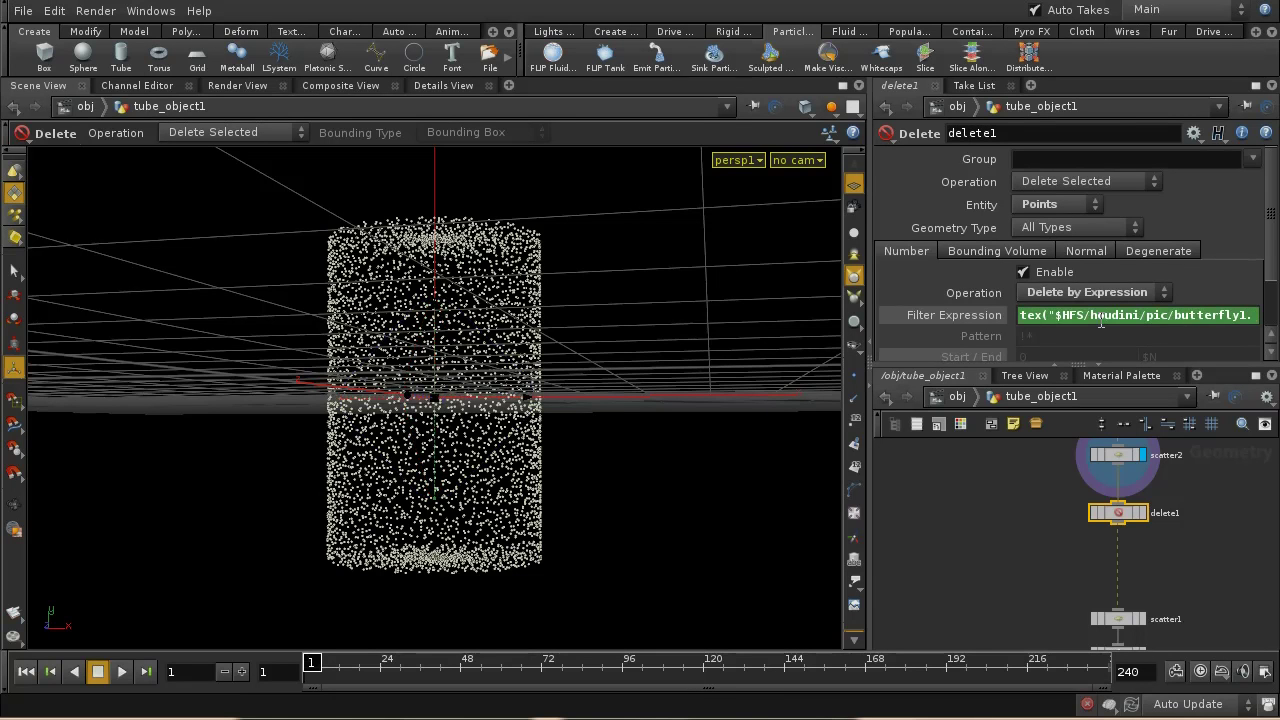
pyautogui.doubleClick(1148, 514)
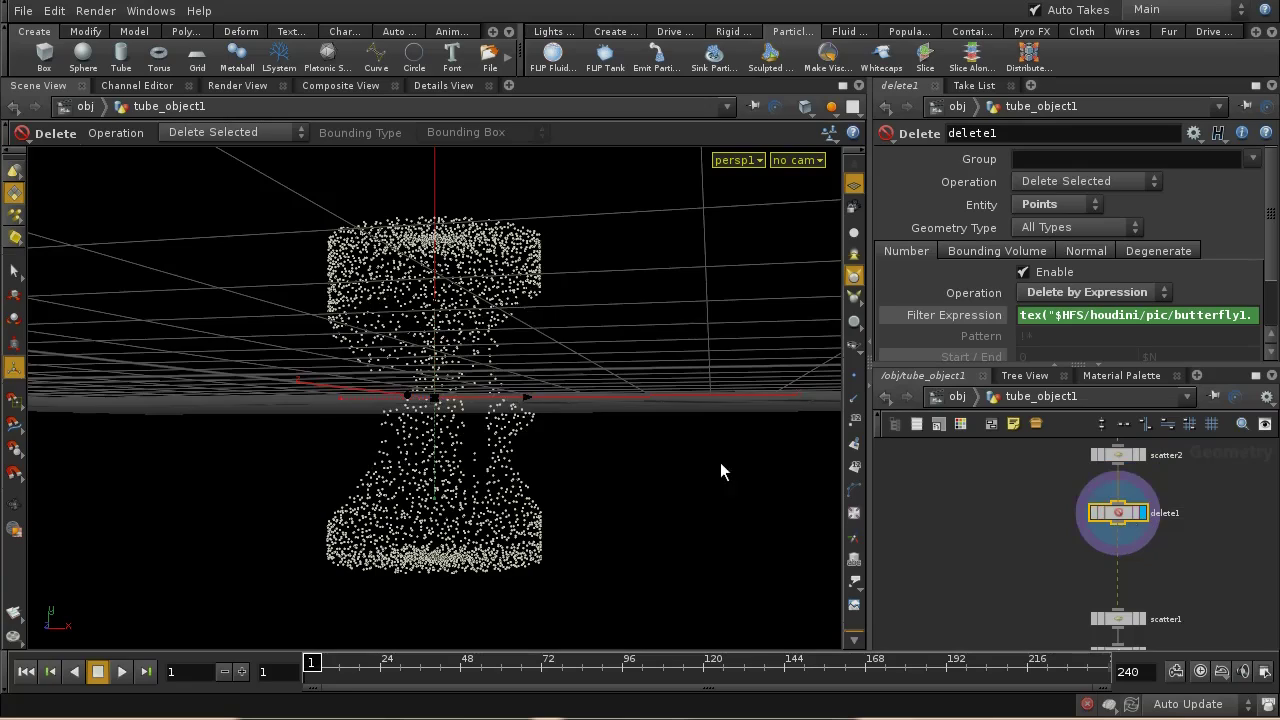
pyautogui.press('Escape')
pyautogui.moveTo(606, 391); pyautogui.dragTo(523, 474)
pyautogui.press('Return')
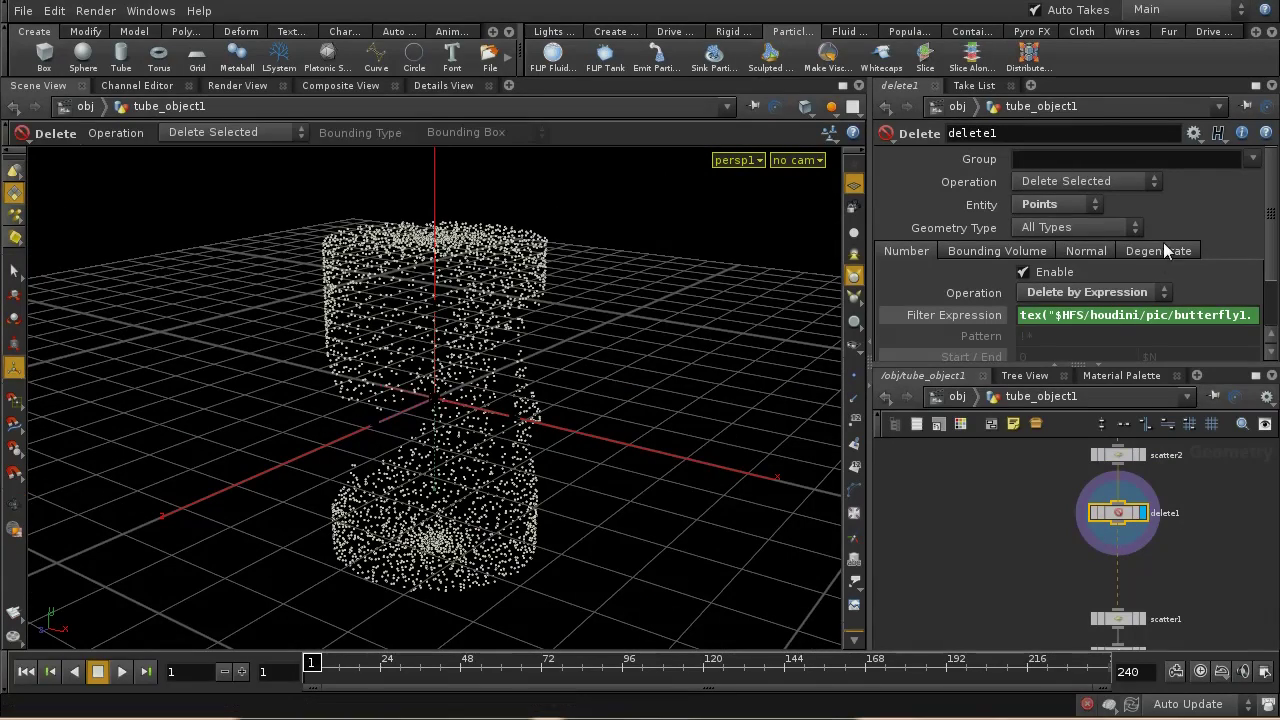
# - Set delete1's operation to Delete Non-Selected and view the kept points from another side
pyautogui.click(1066, 181)
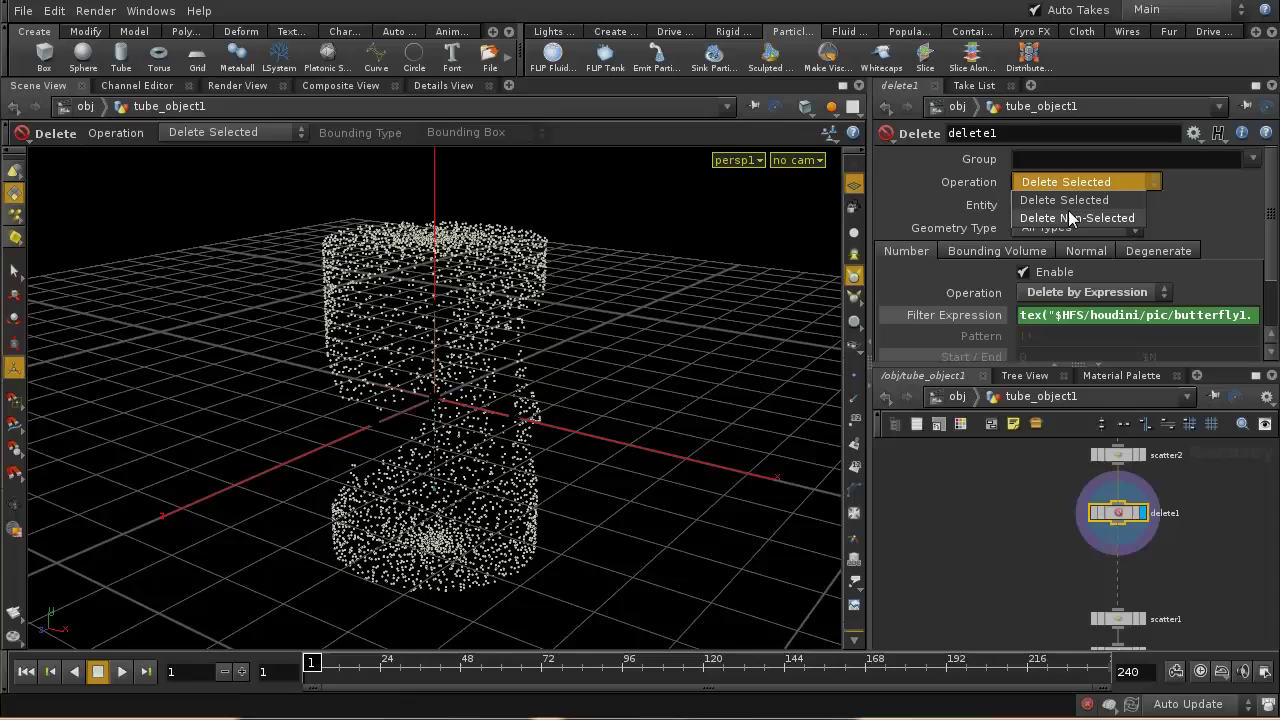
pyautogui.click(1075, 217)
pyautogui.press('Escape')
pyautogui.moveTo(694, 374); pyautogui.dragTo(523, 343)
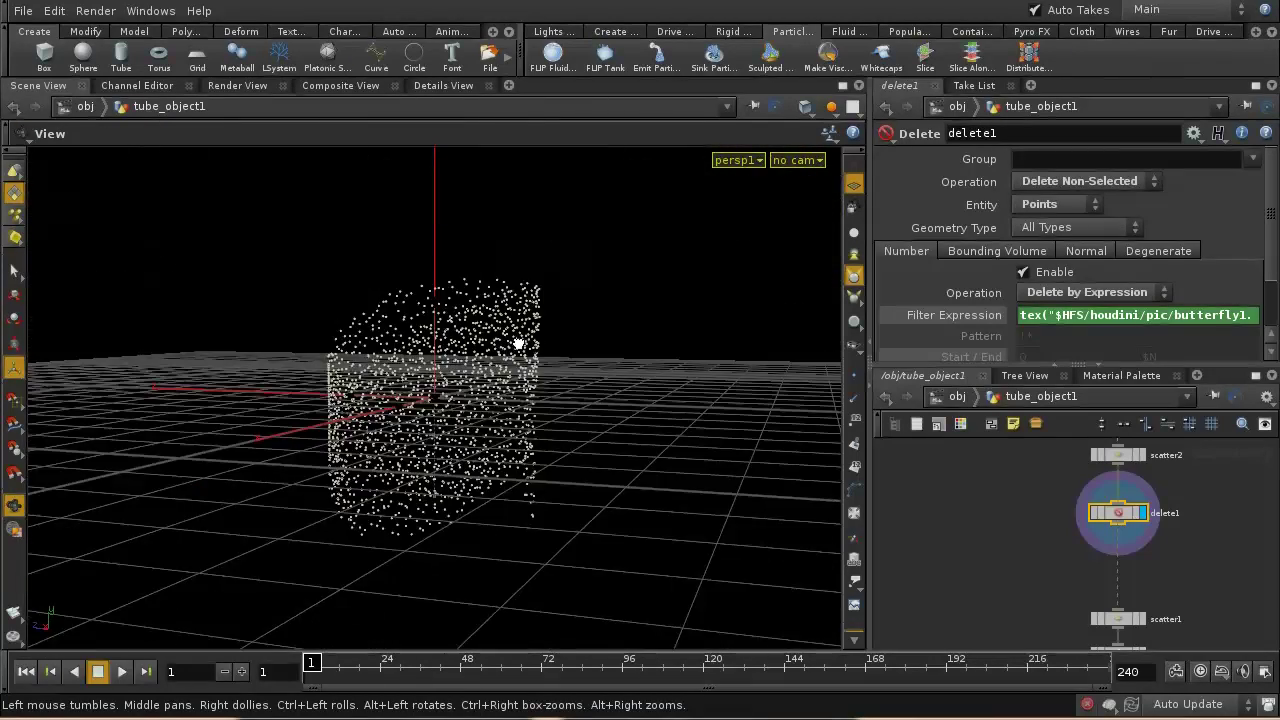
pyautogui.press('Return')
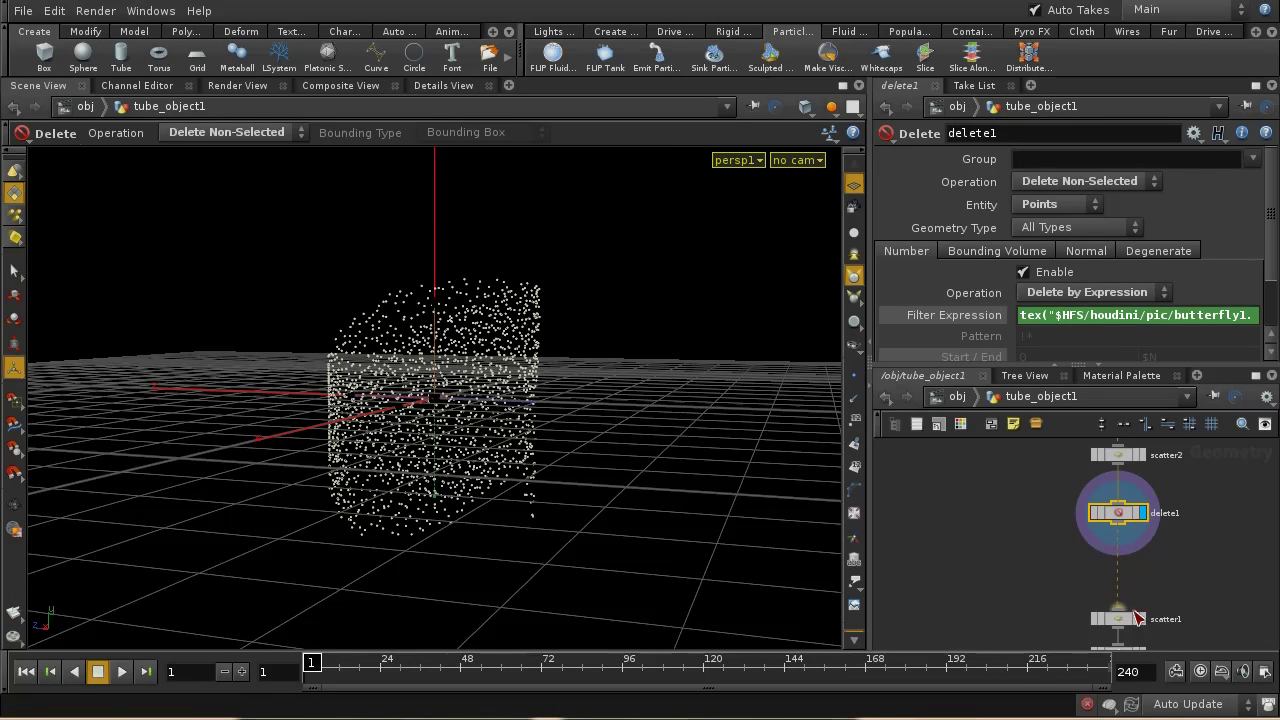
# - Remove the scatter1 node between delete1 and create_surface_volume
pyautogui.moveTo(1120, 619); pyautogui.dragTo(1122, 569)
pyautogui.moveTo(1175, 617); pyautogui.dragTo(1187, 556, button='middle')
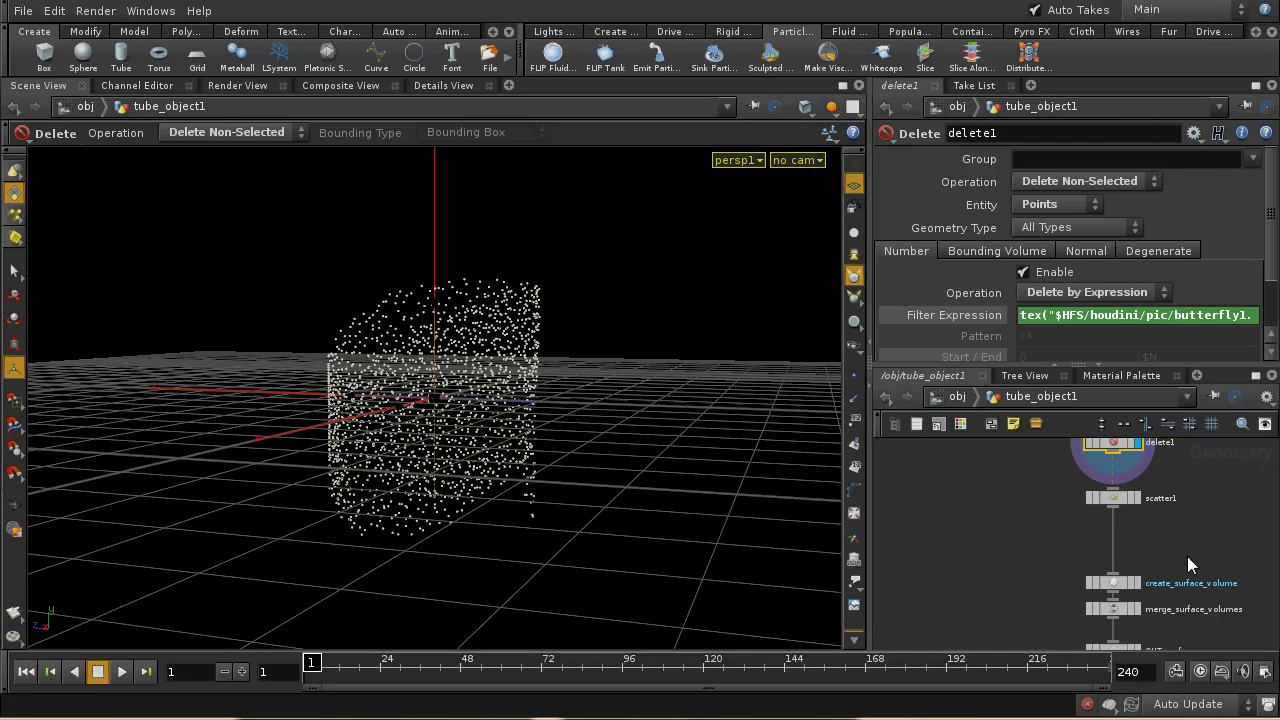
pyautogui.scroll(5, 1191, 545)
pyautogui.moveTo(1194, 471); pyautogui.dragTo(1065, 516, button='middle')
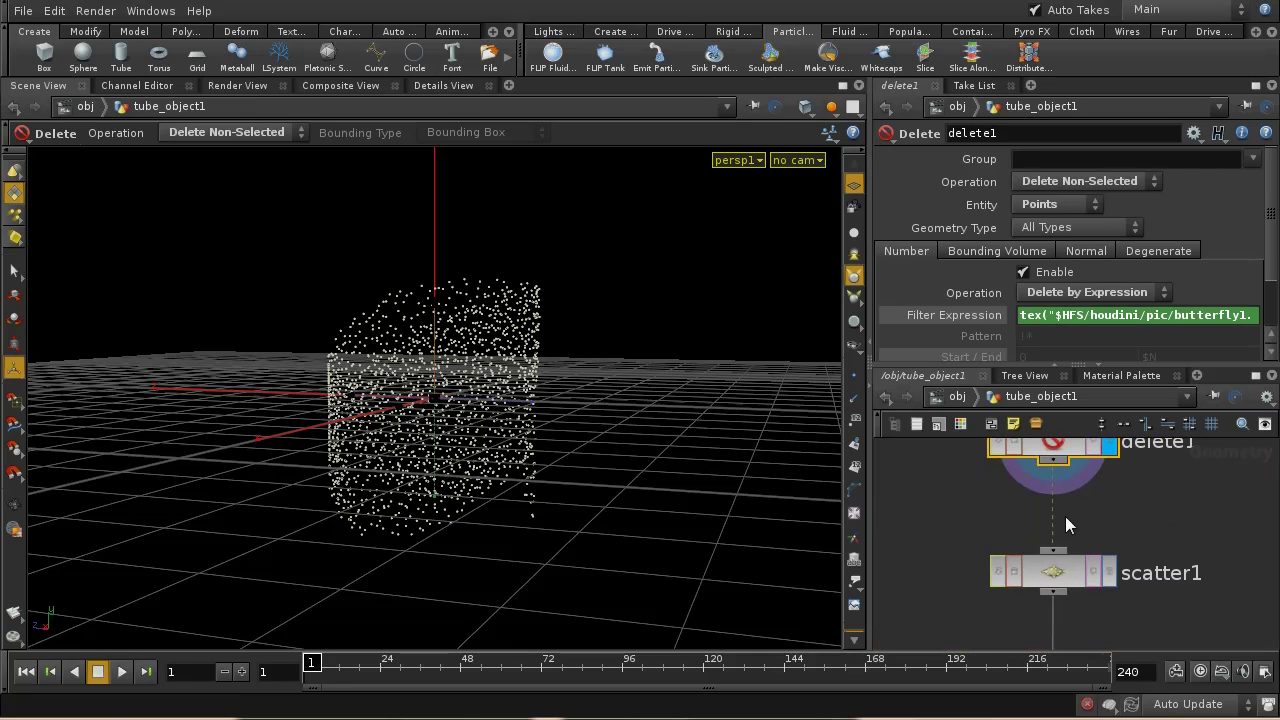
pyautogui.click(1051, 565)
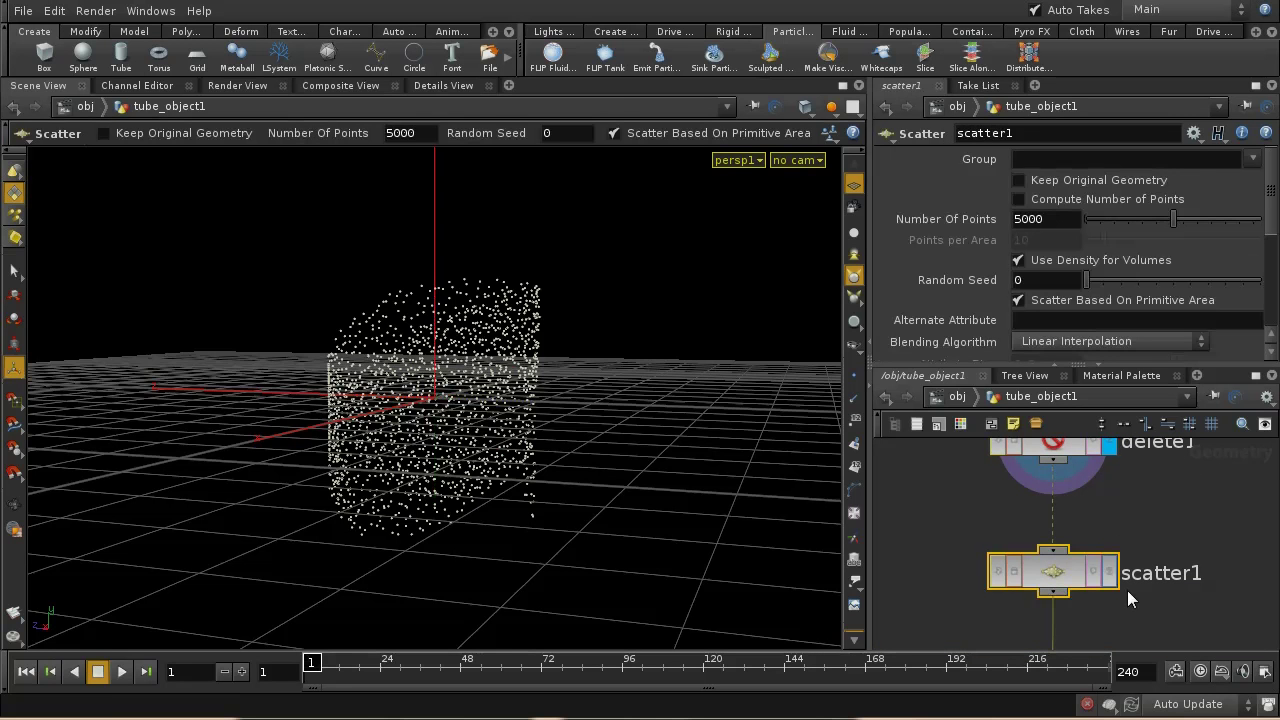
pyautogui.press('Delete')
pyautogui.moveTo(1127, 545); pyautogui.dragTo(1133, 506, button='middle')
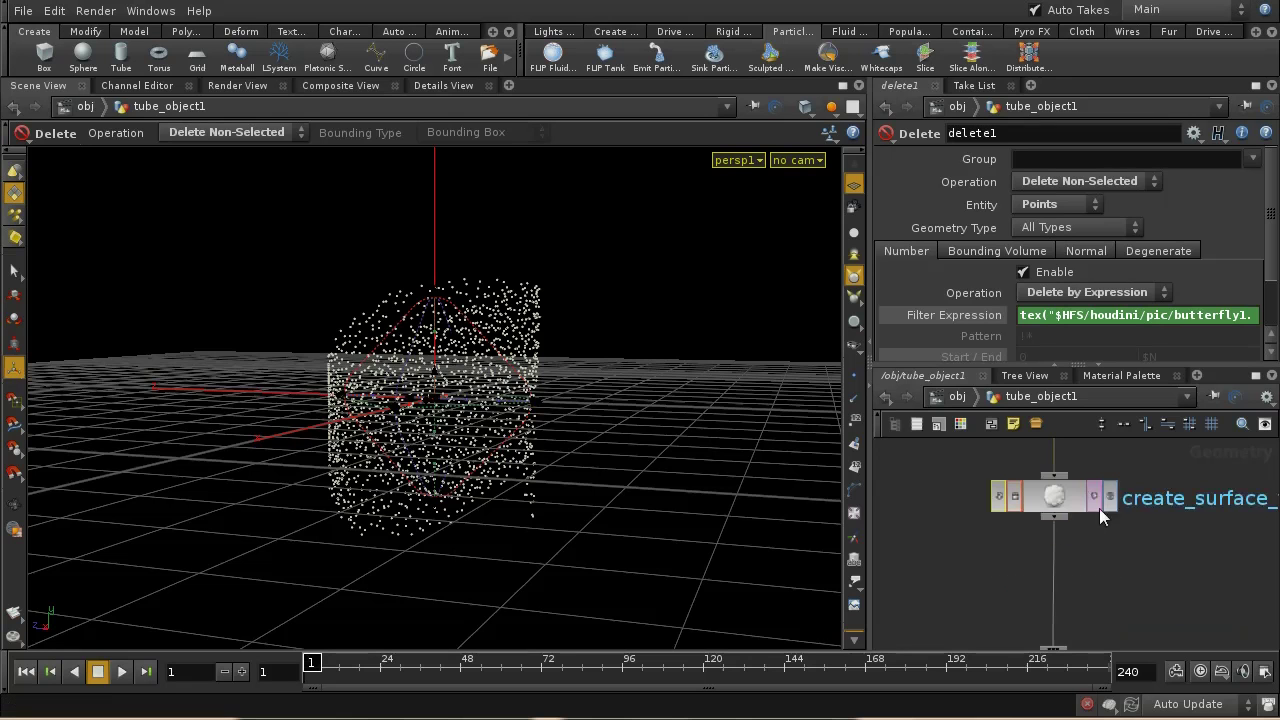
# - Display create_surface_volume and set its scalar volume method to Stamp Points
pyautogui.click(1080, 505)
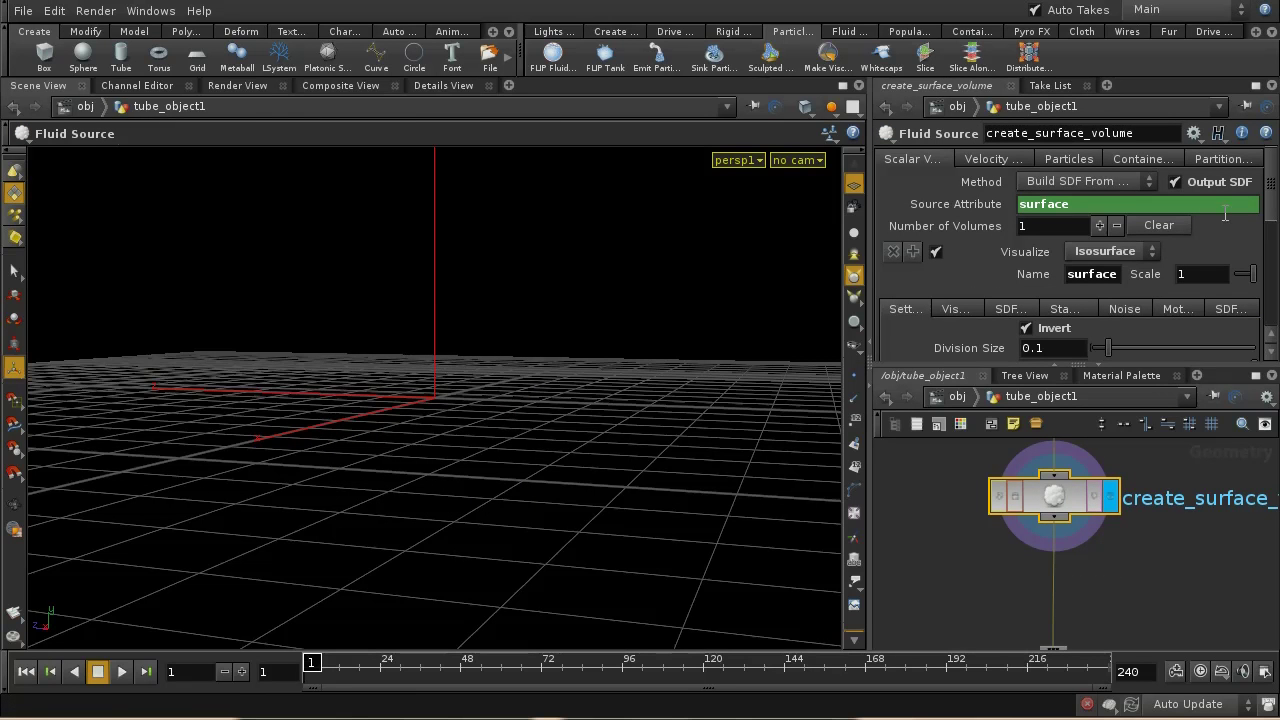
pyautogui.click(1100, 178)
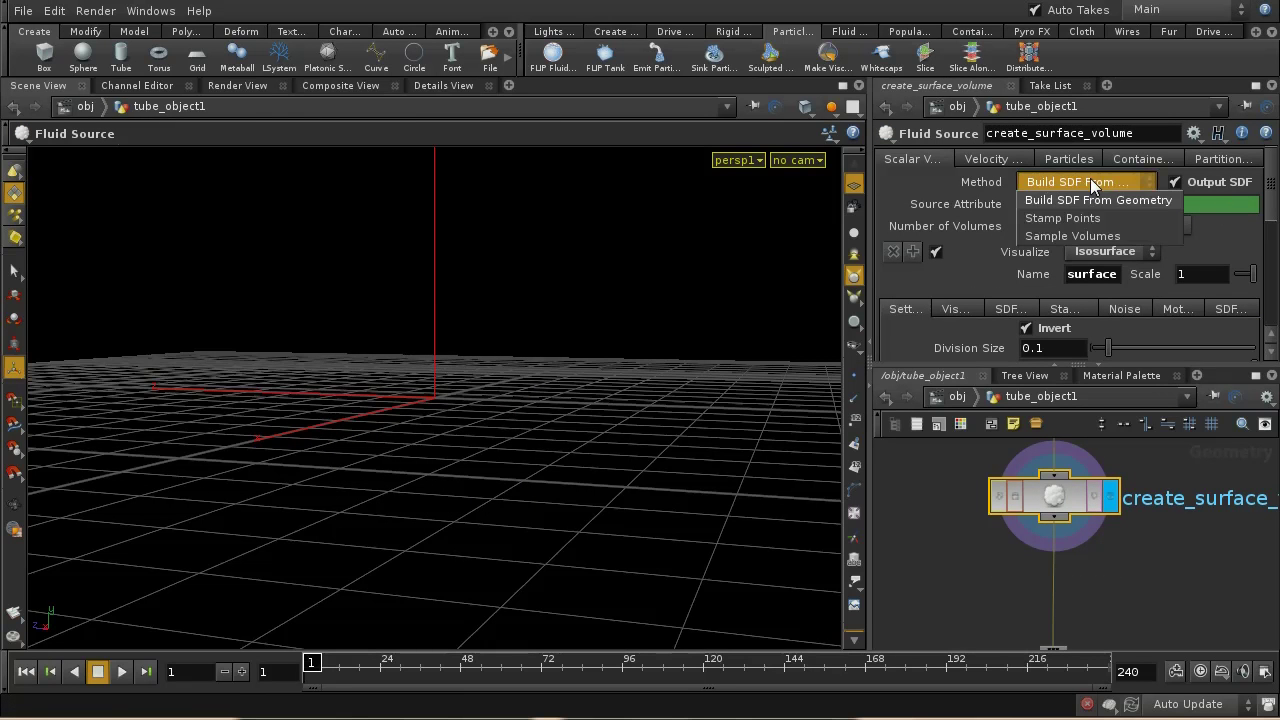
pyautogui.click(1060, 220)
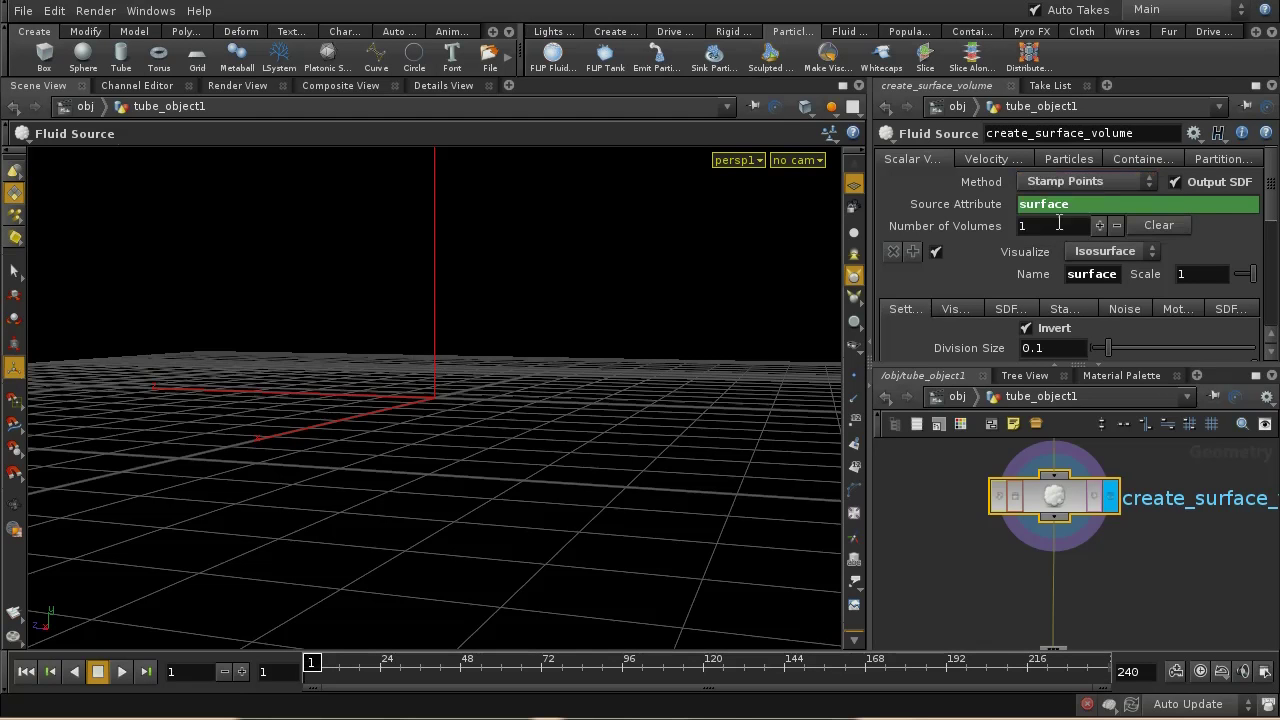
pyautogui.press('space')
pyautogui.moveTo(681, 341); pyautogui.dragTo(416, 458)
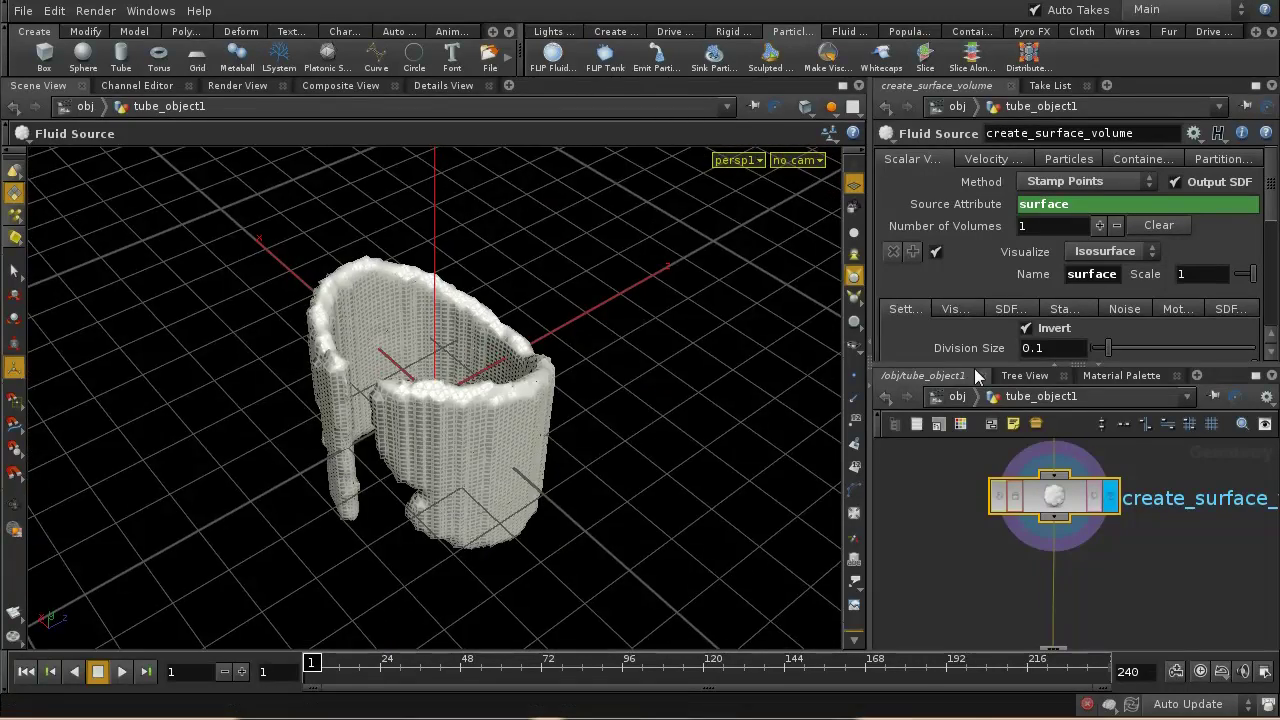
pyautogui.click(1058, 312)
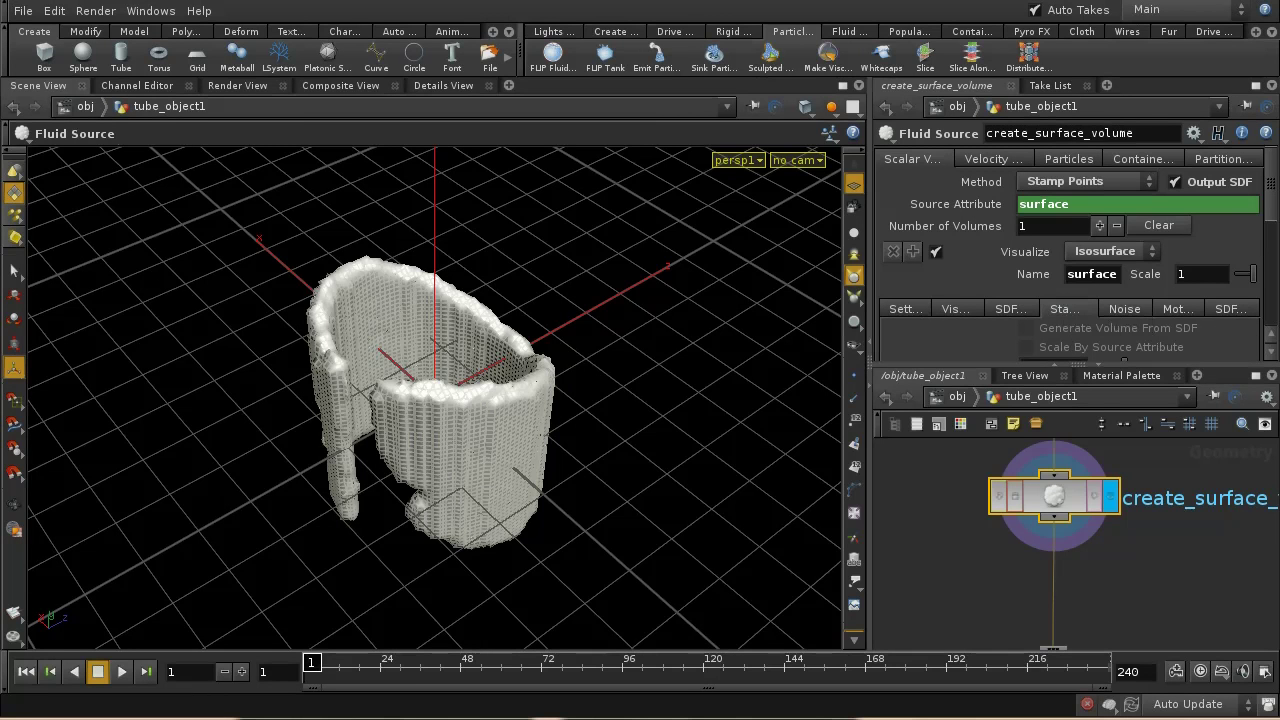
pyautogui.scroll(-3, 1060, 260)
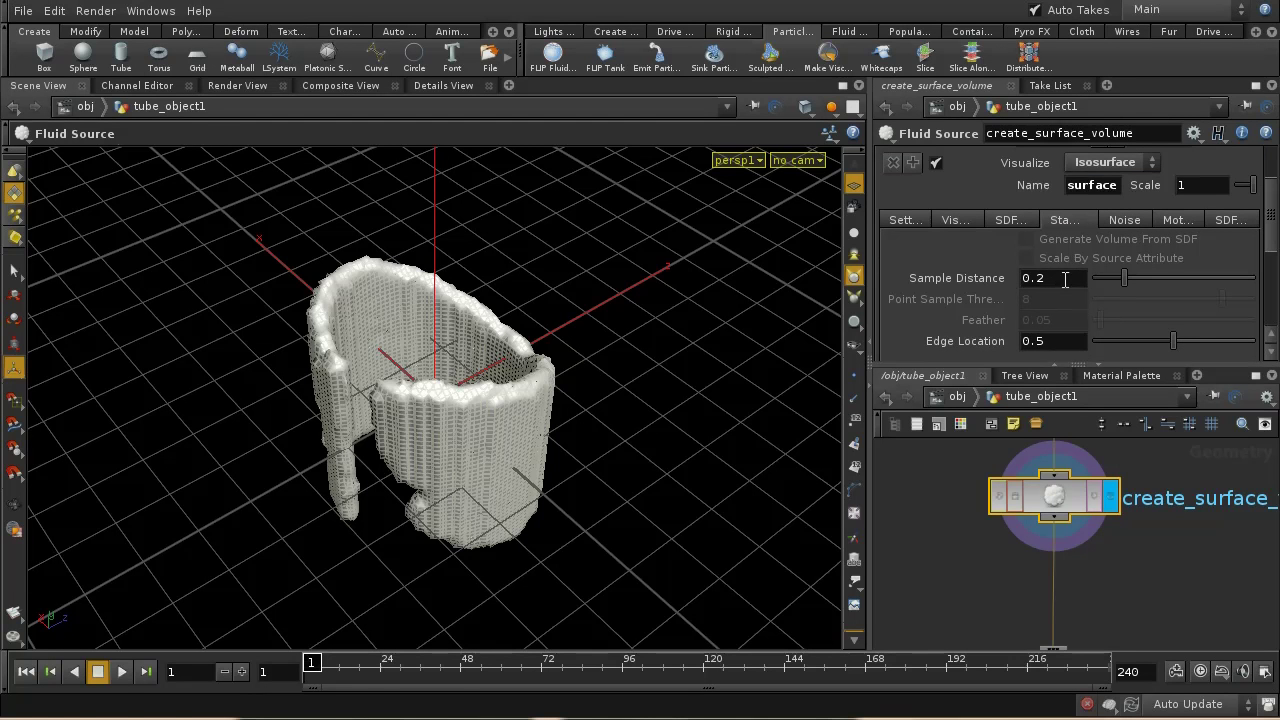
pyautogui.moveTo(1053, 282); pyautogui.dragTo(1081, 340, button='middle')
pyautogui.moveTo(1092, 571); pyautogui.dragTo(1093, 524, button='middle')
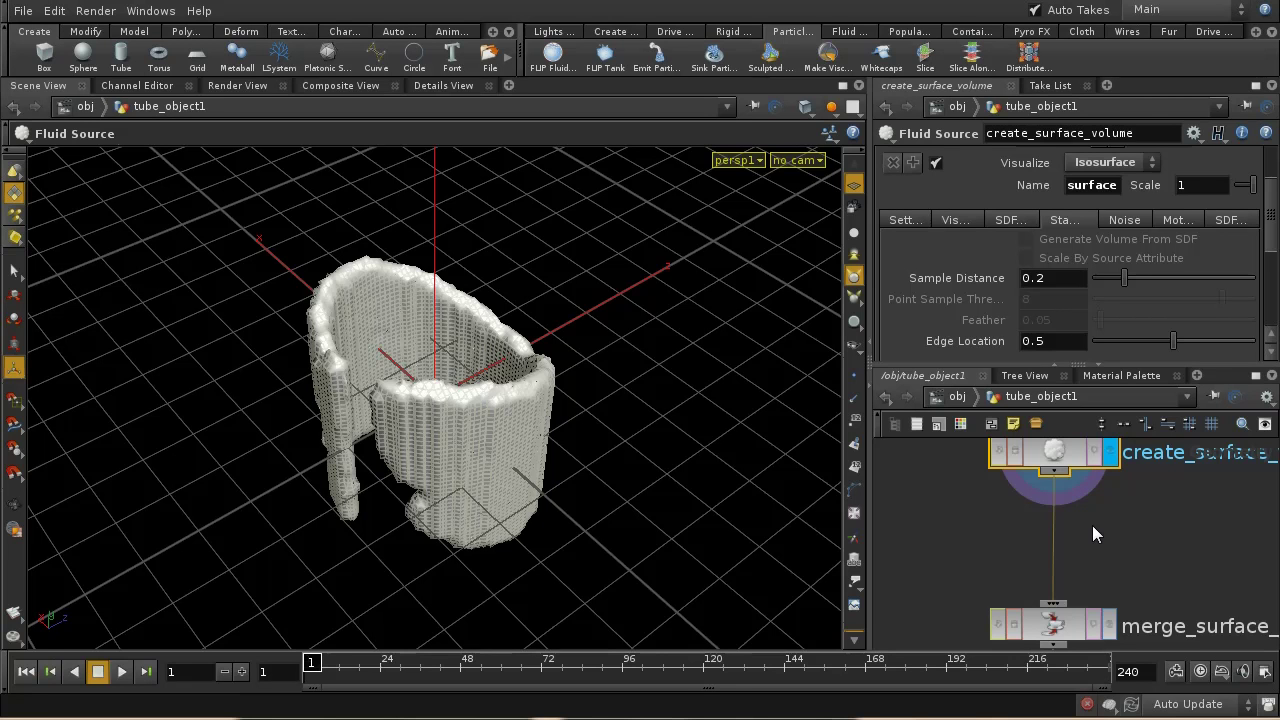
pyautogui.press('f')
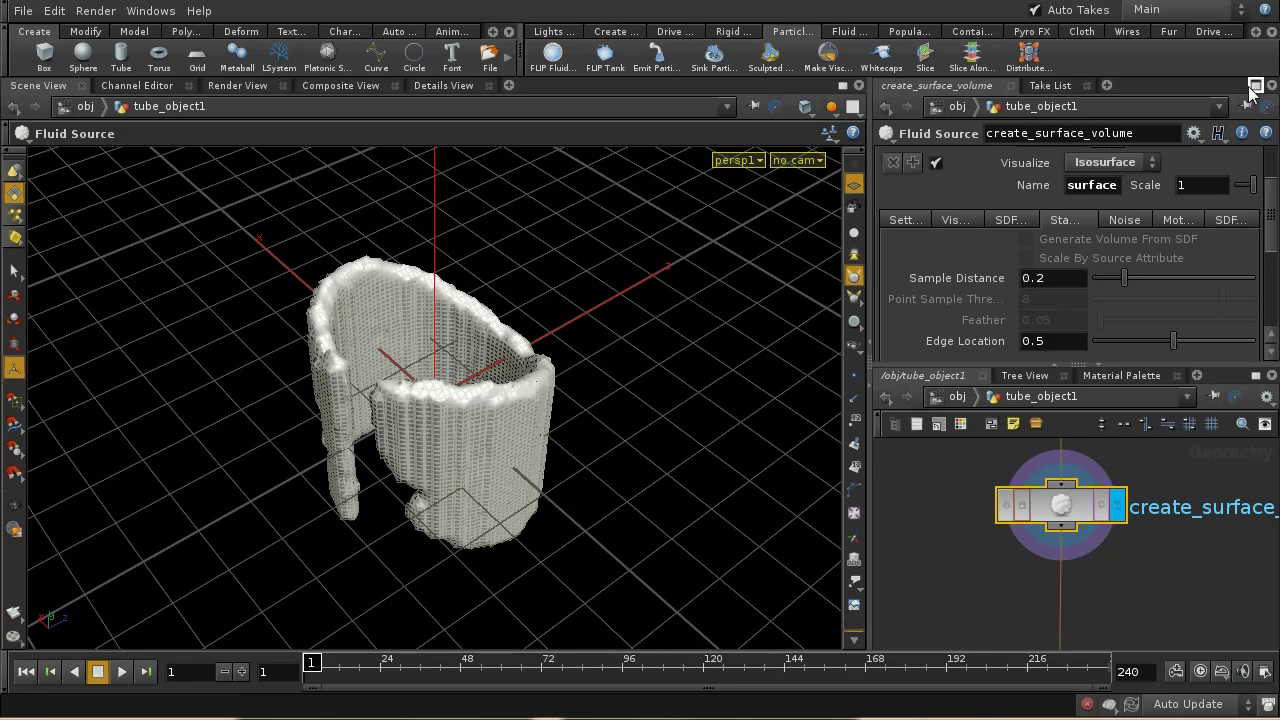
# - Set create_surface_volume's velocity source attribute to N and the vel volume's scale to 2
pyautogui.scroll(3, 1263, 165)
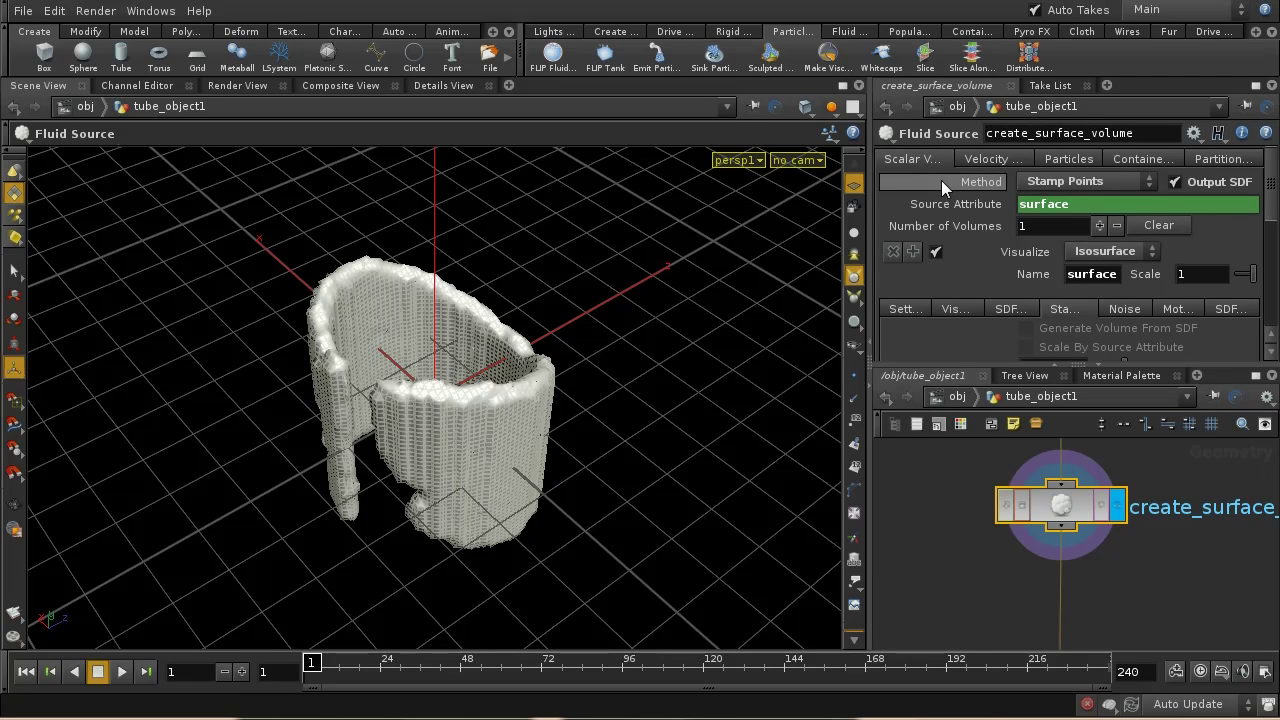
pyautogui.click(967, 160)
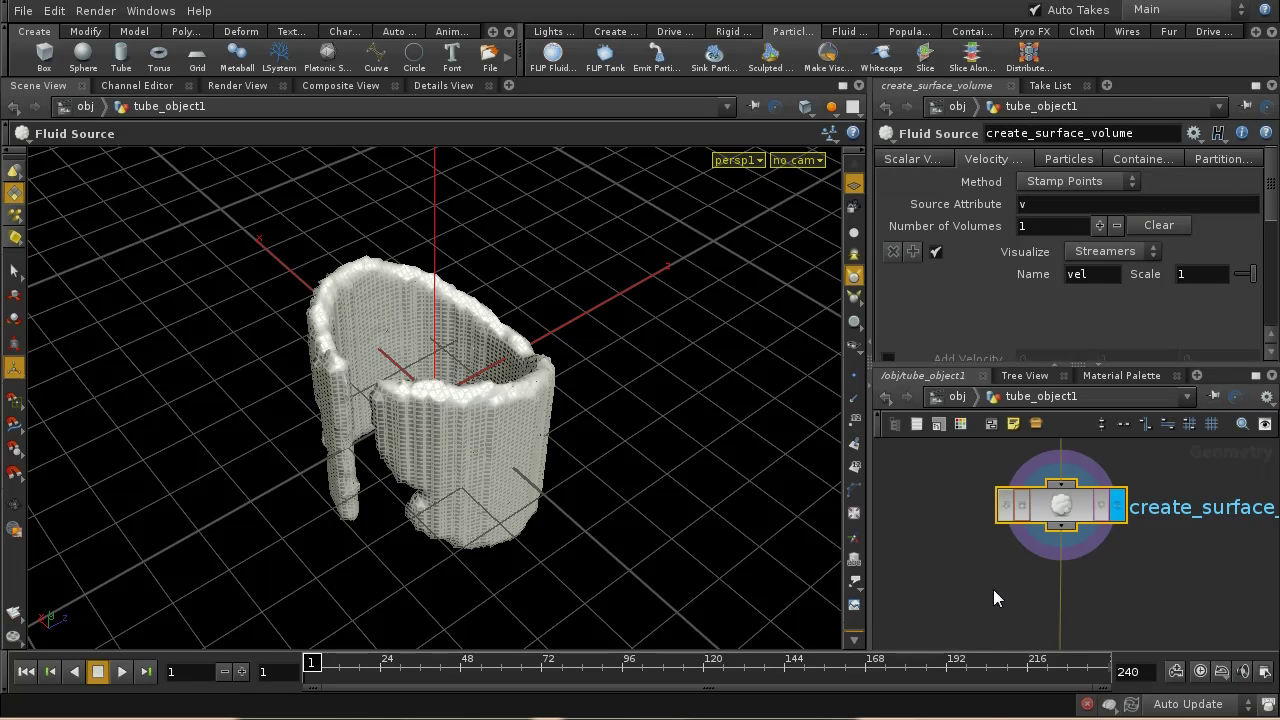
pyautogui.click(1044, 203)
pyautogui.write('N')
pyautogui.press('Return')
# - Go up to the object level, enter AutoDopNetwork and select the flipfluidobject node
pyautogui.click(957, 397)
pyautogui.moveTo(1001, 546); pyautogui.dragTo(1040, 611, button='middle')
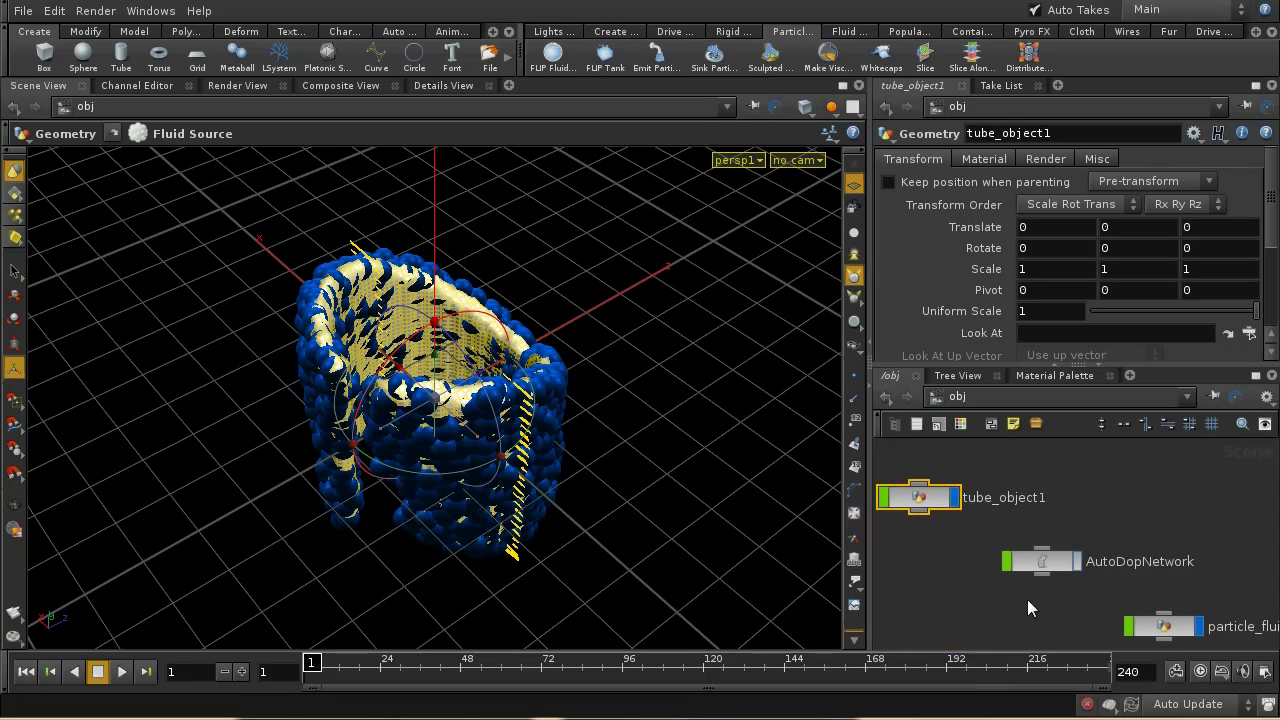
pyautogui.doubleClick(1036, 565)
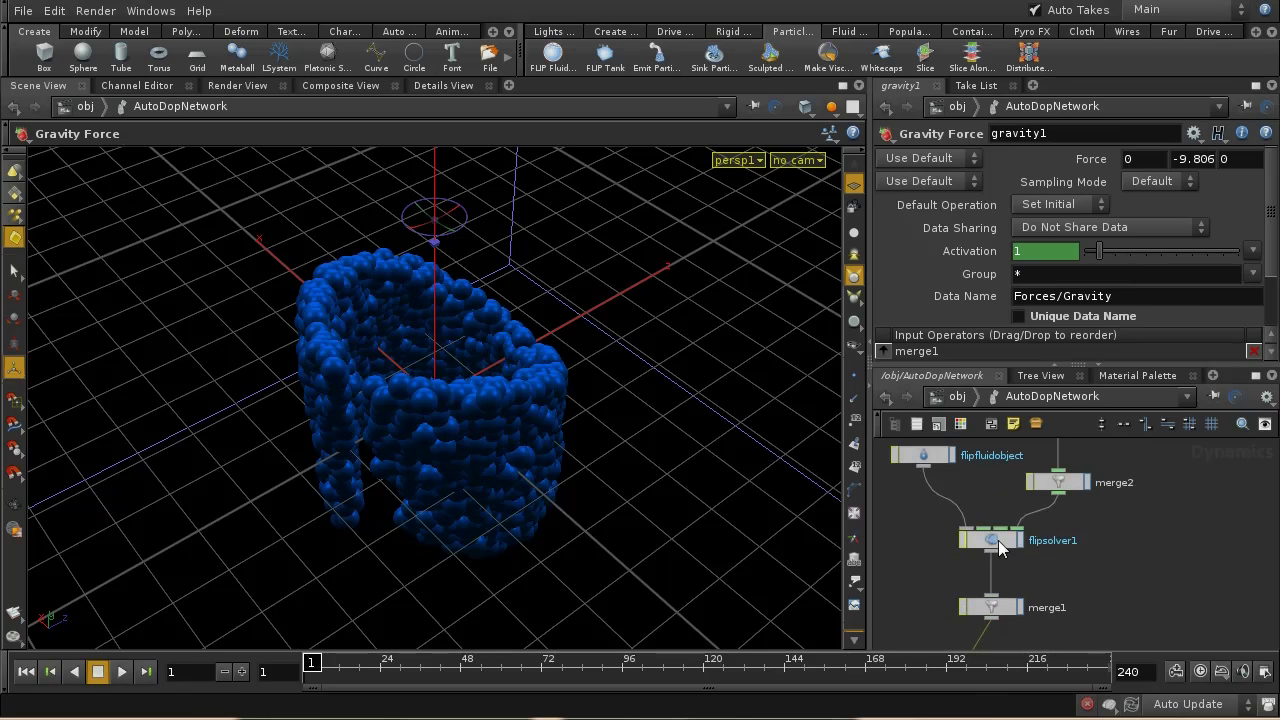
pyautogui.click(995, 542)
pyautogui.click(924, 458)
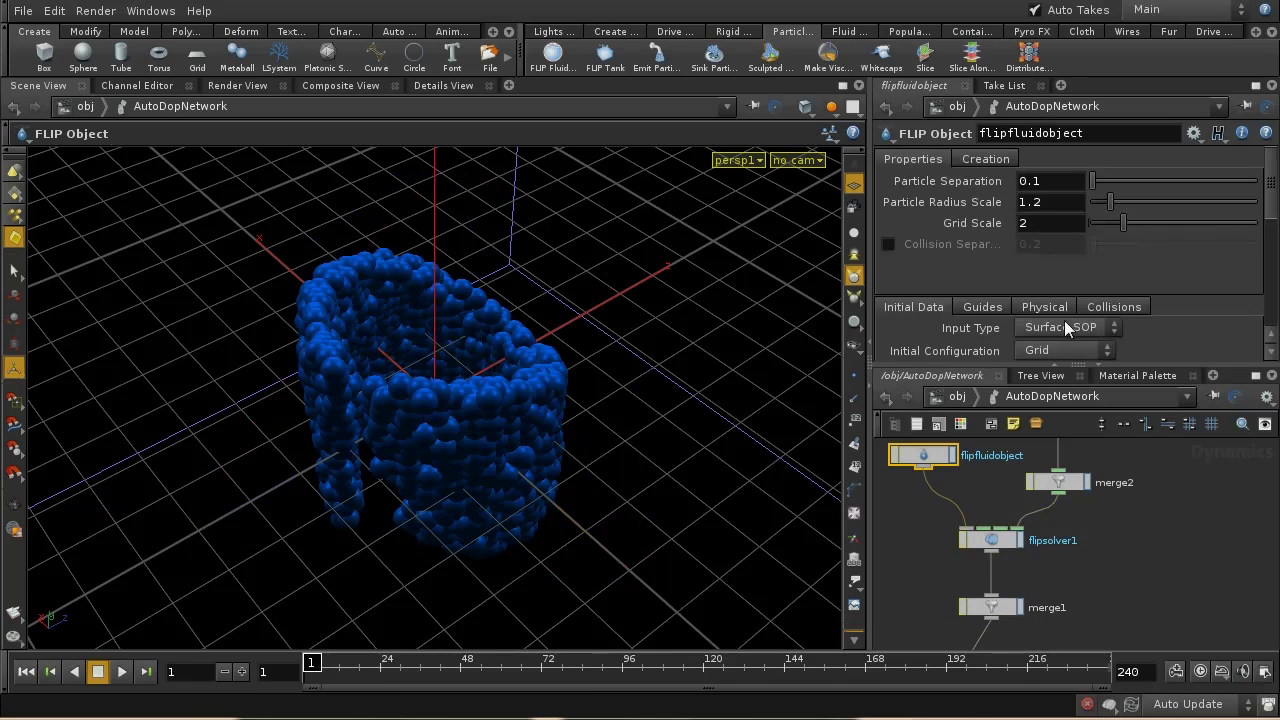
# - Set flipfluidobject's particle guide visualization to Particles with Visualization Type None
pyautogui.click(982, 307)
pyautogui.scroll(-2, 1035, 250)
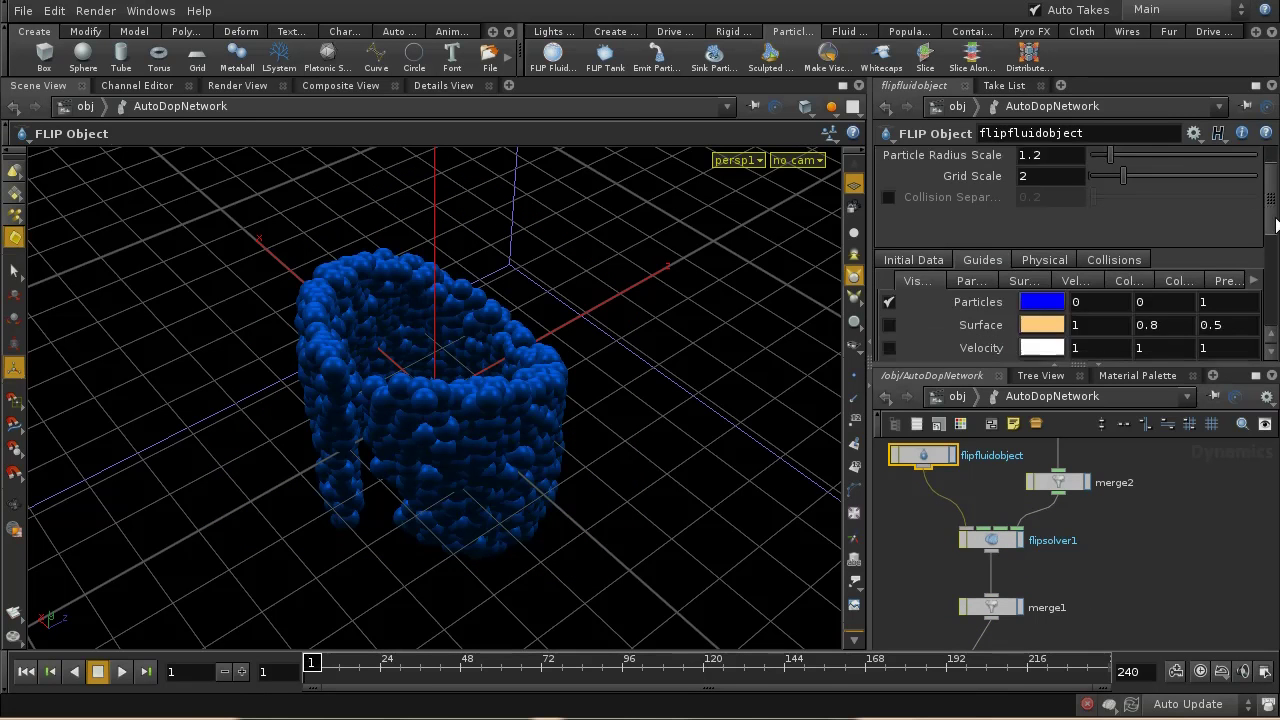
pyautogui.click(986, 273)
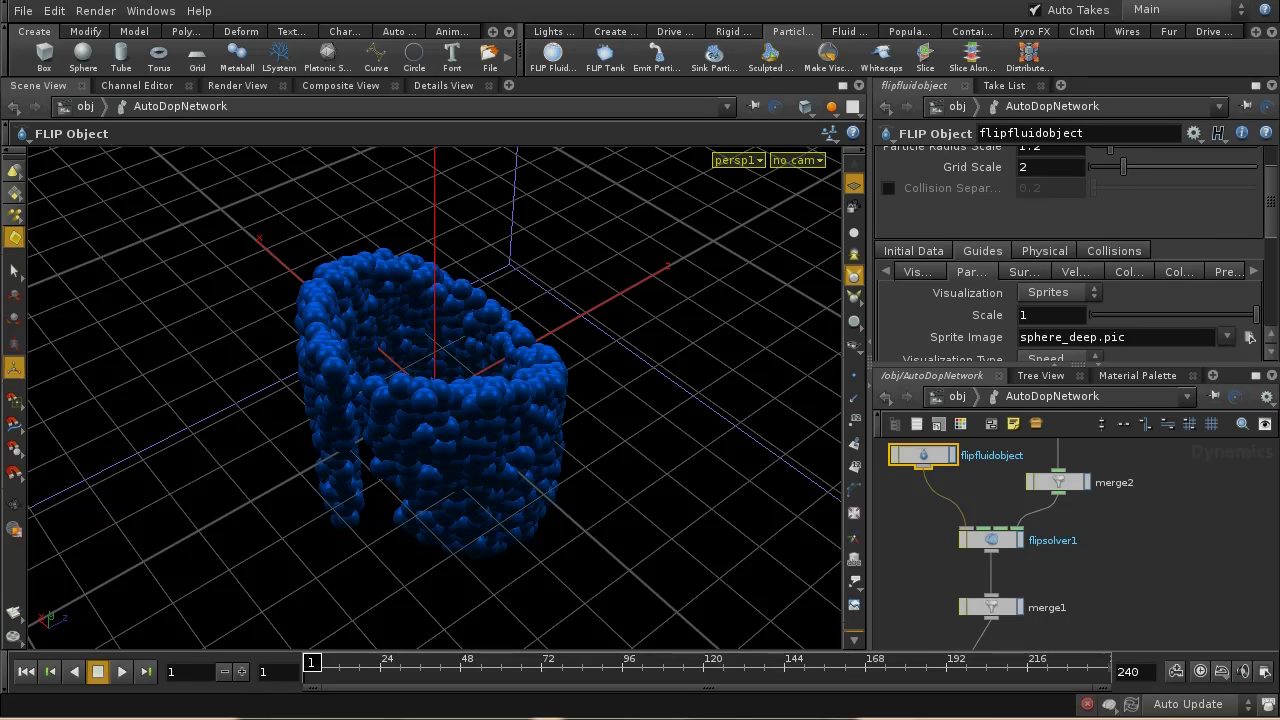
pyautogui.scroll(-4, 1268, 205)
pyautogui.click(1045, 182)
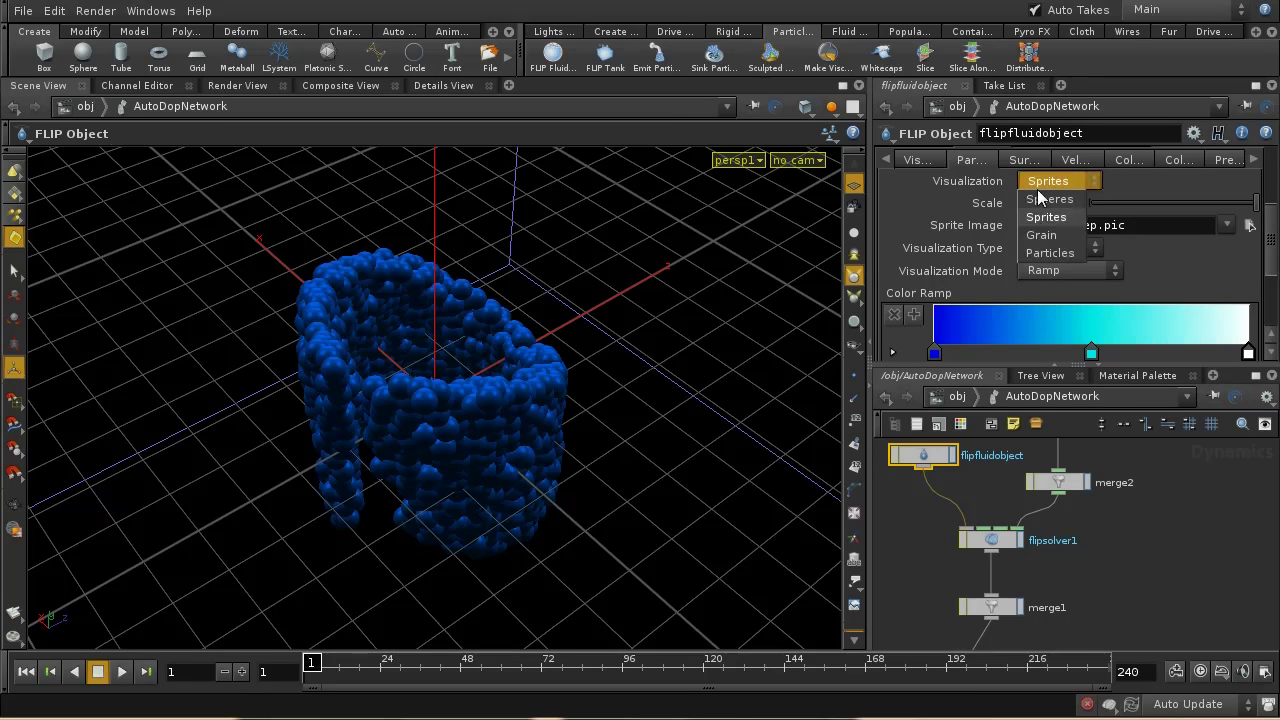
pyautogui.click(1042, 252)
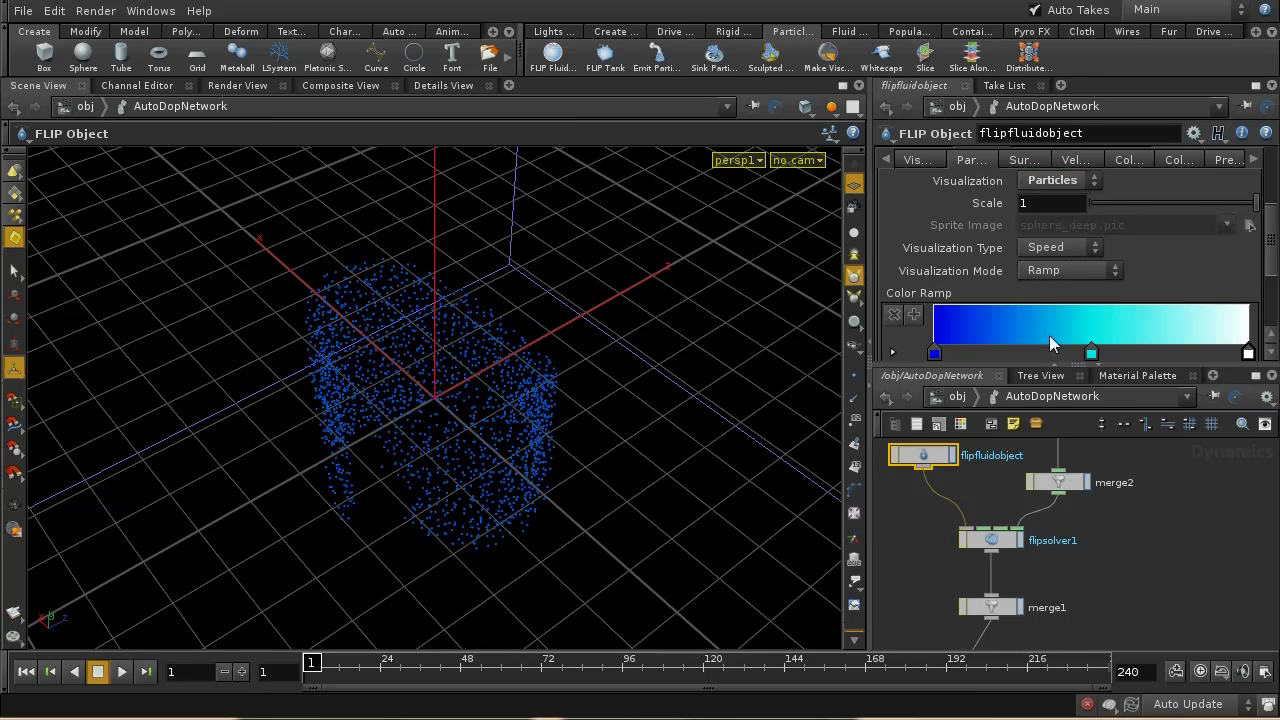
pyautogui.click(1039, 250)
pyautogui.click(1036, 266)
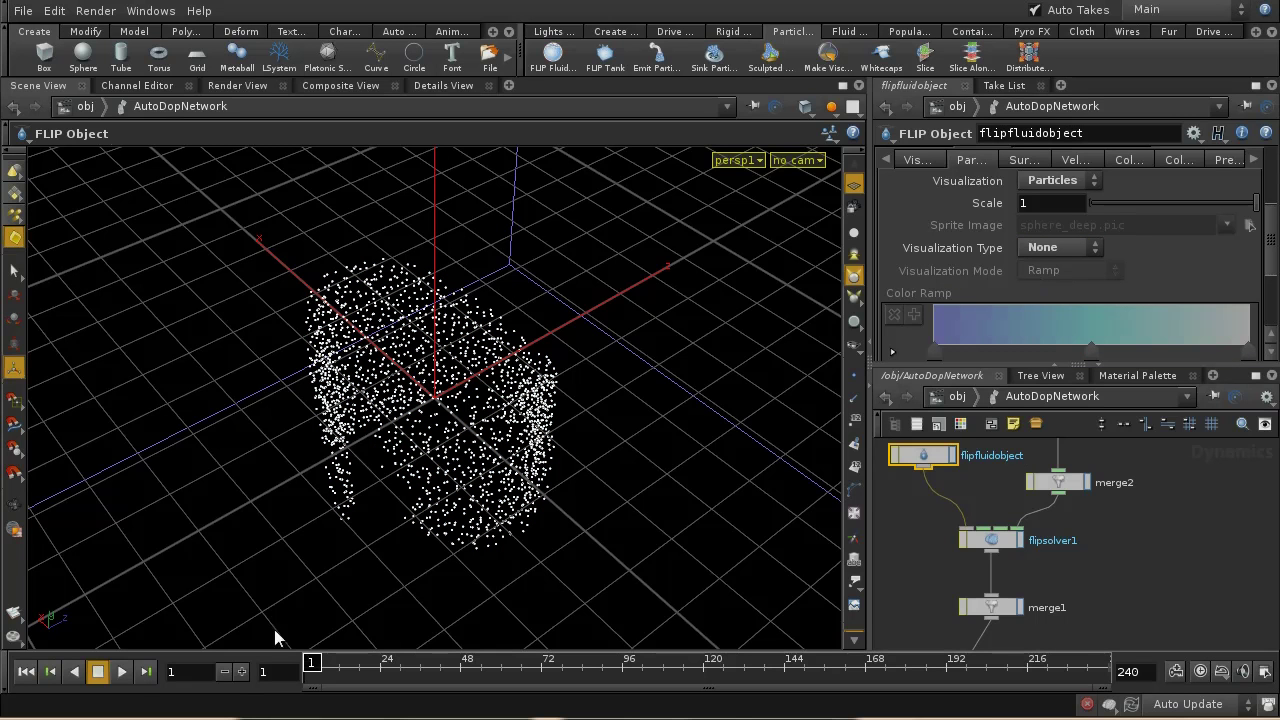
# - Play the fluid simulation to about frame 20, stop it and return to the first frame
pyautogui.click(121, 671)
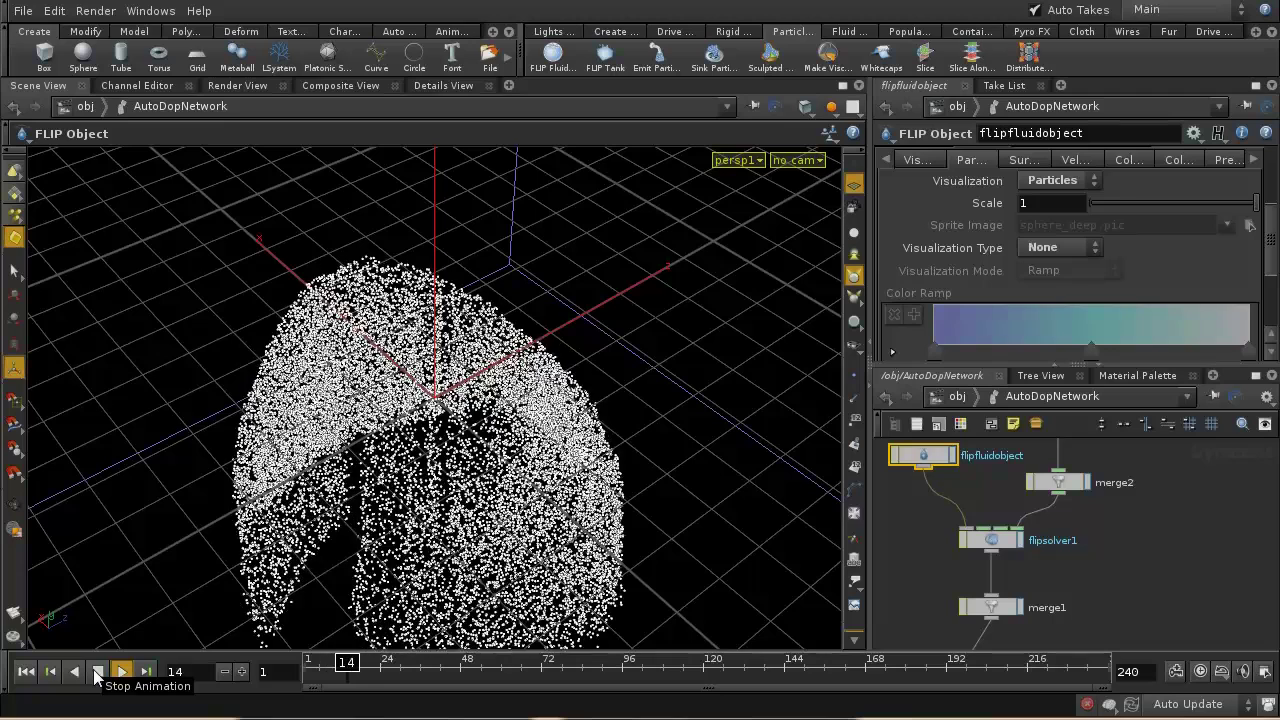
pyautogui.click(97, 671)
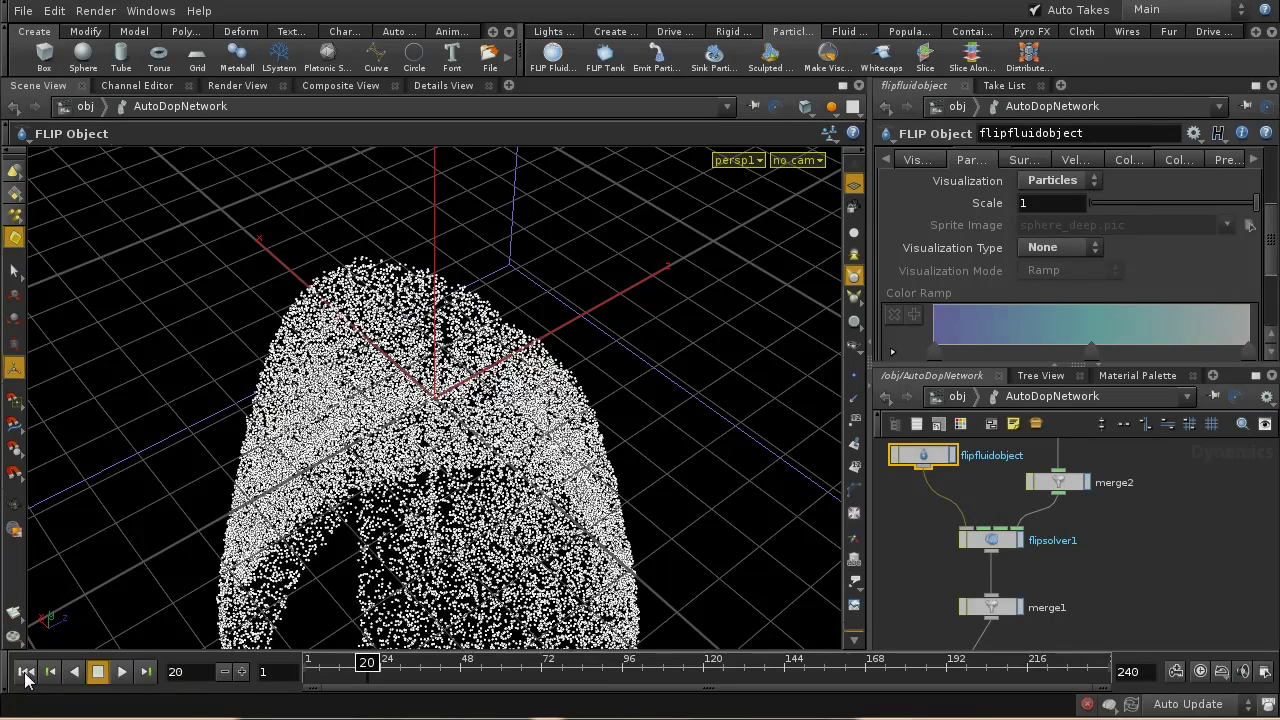
pyautogui.click(26, 671)
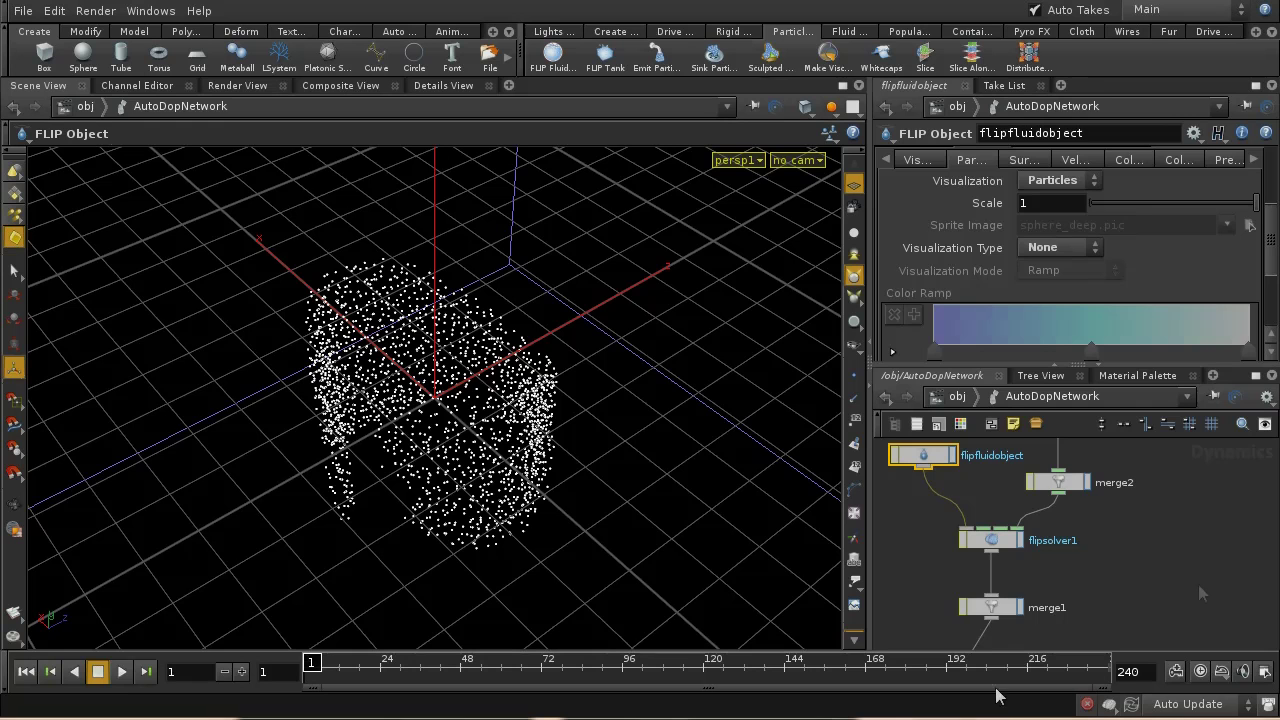
# - Go up to the object level and enter the tube_object1 network
pyautogui.click(955, 396)
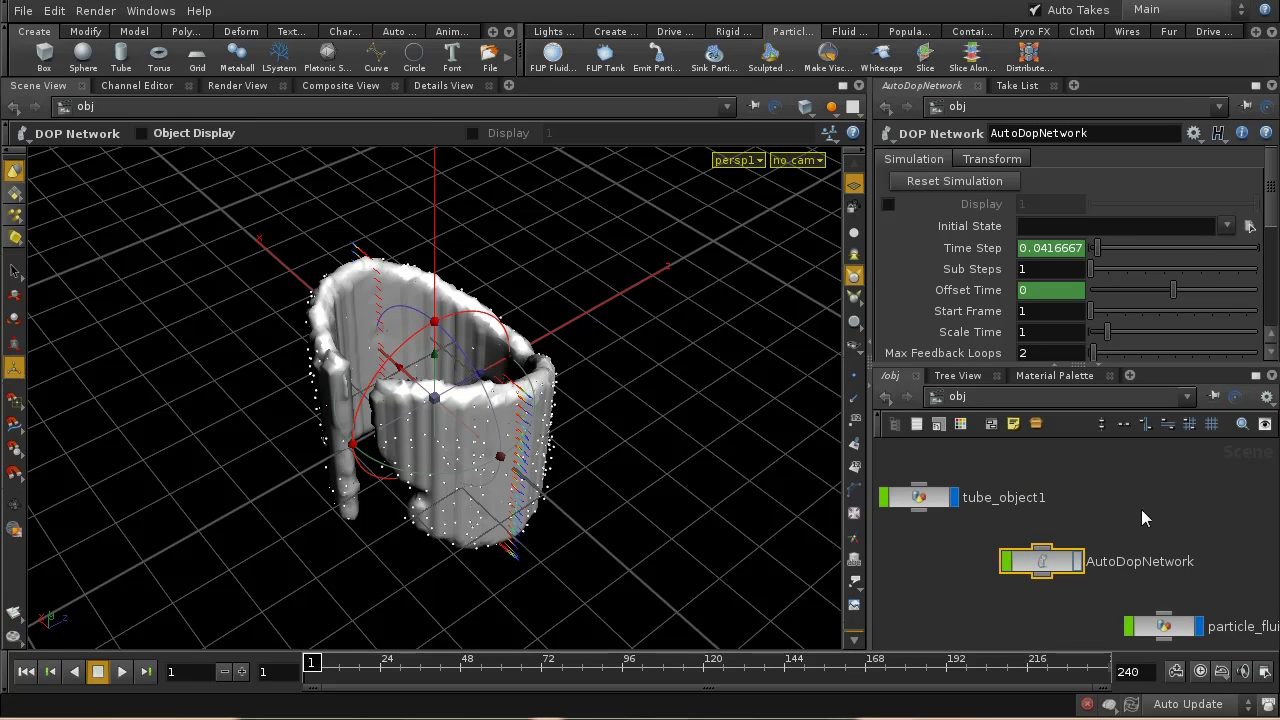
pyautogui.scroll(-3, 1165, 560)
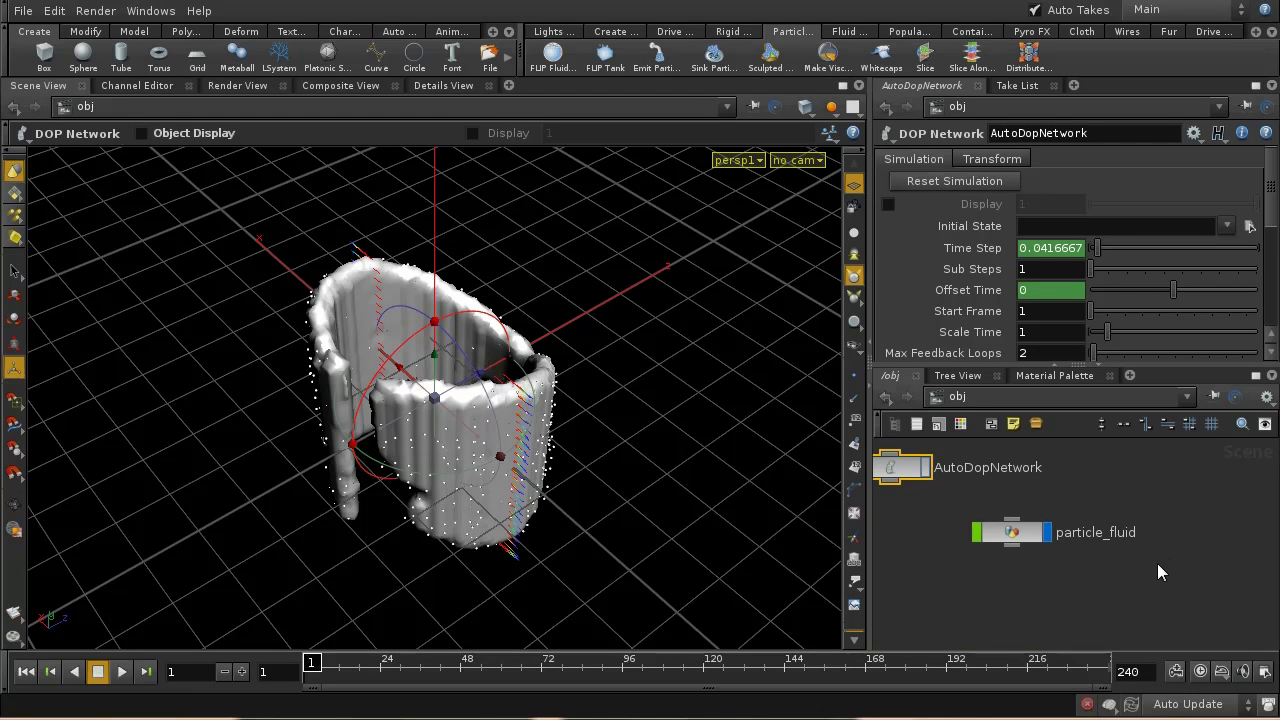
pyautogui.scroll(3, 1157, 571)
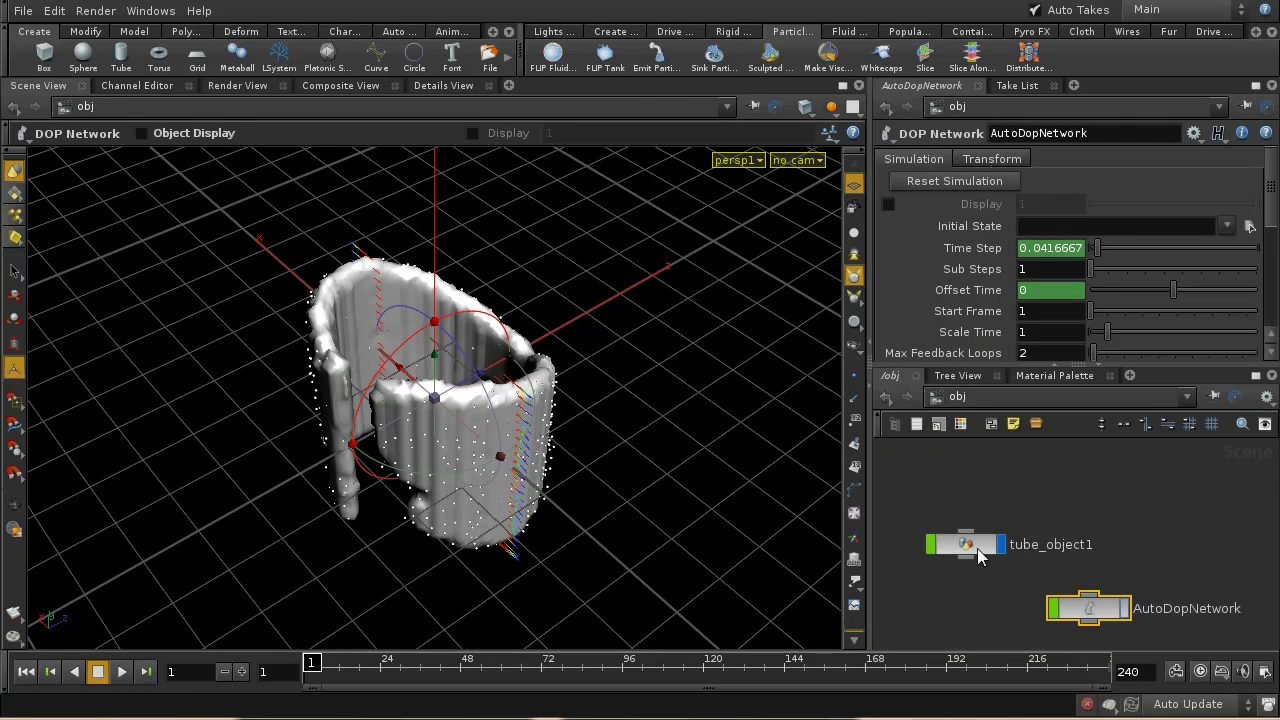
pyautogui.doubleClick(976, 545)
pyautogui.scroll(2, 1123, 571)
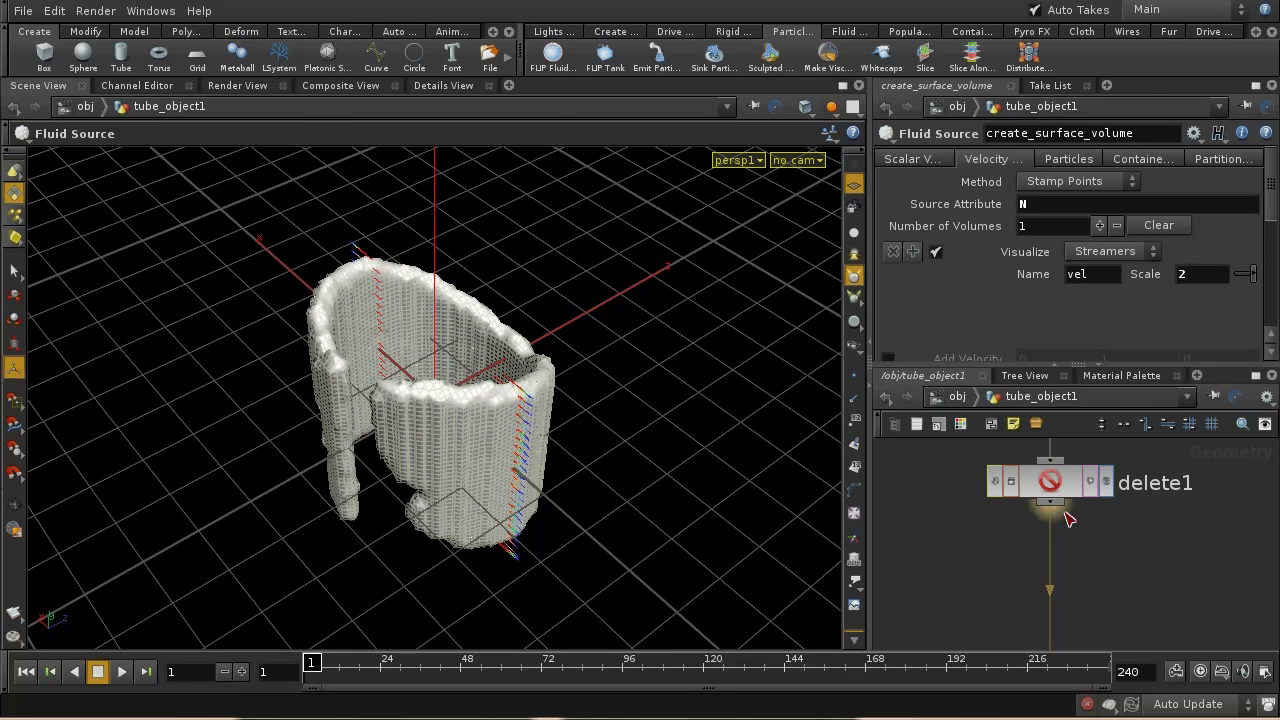
# - Insert a Point node between delete1 and create_surface_volume
pyautogui.click(1050, 484)
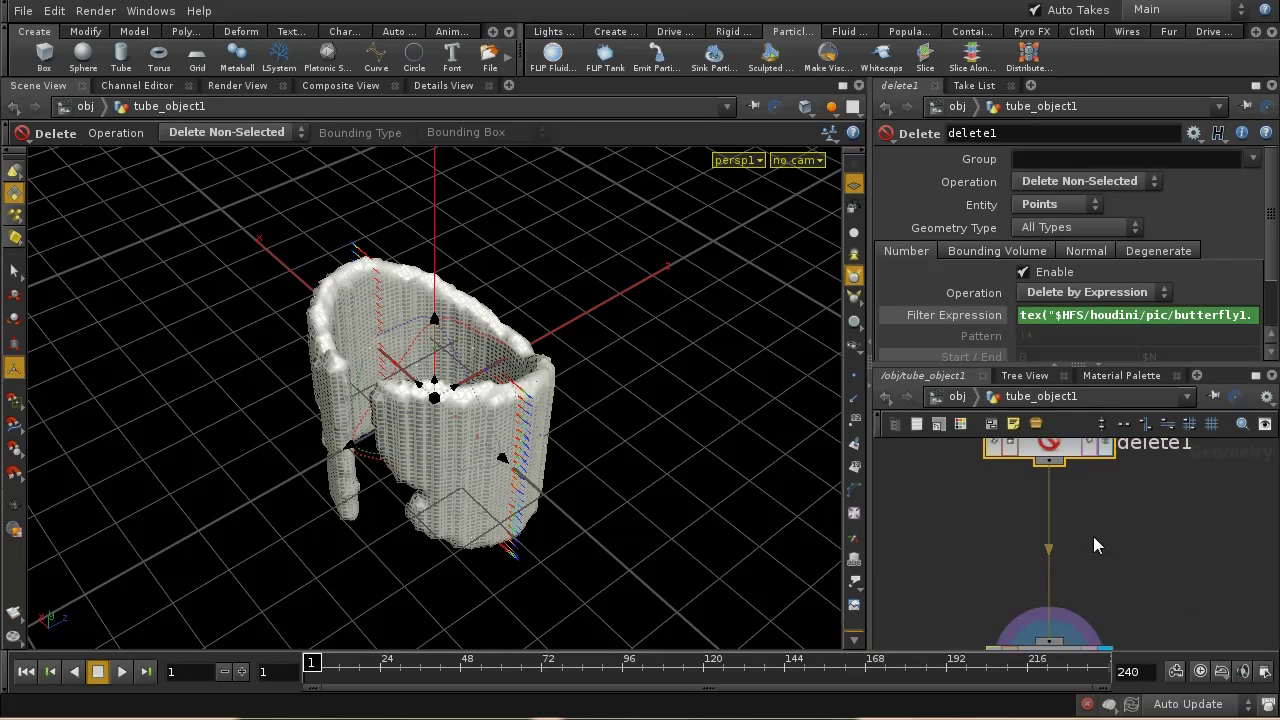
pyautogui.press('Tab')
pyautogui.write('po')
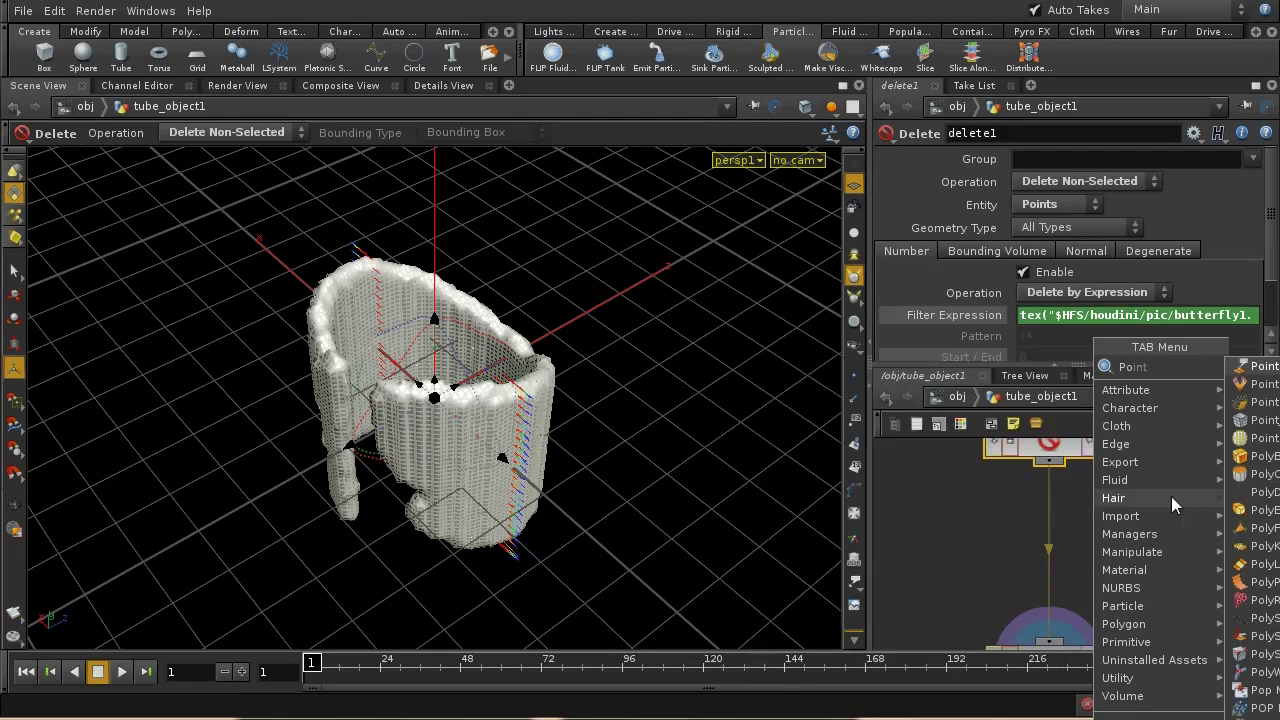
pyautogui.click(1262, 366)
pyautogui.click(1062, 537)
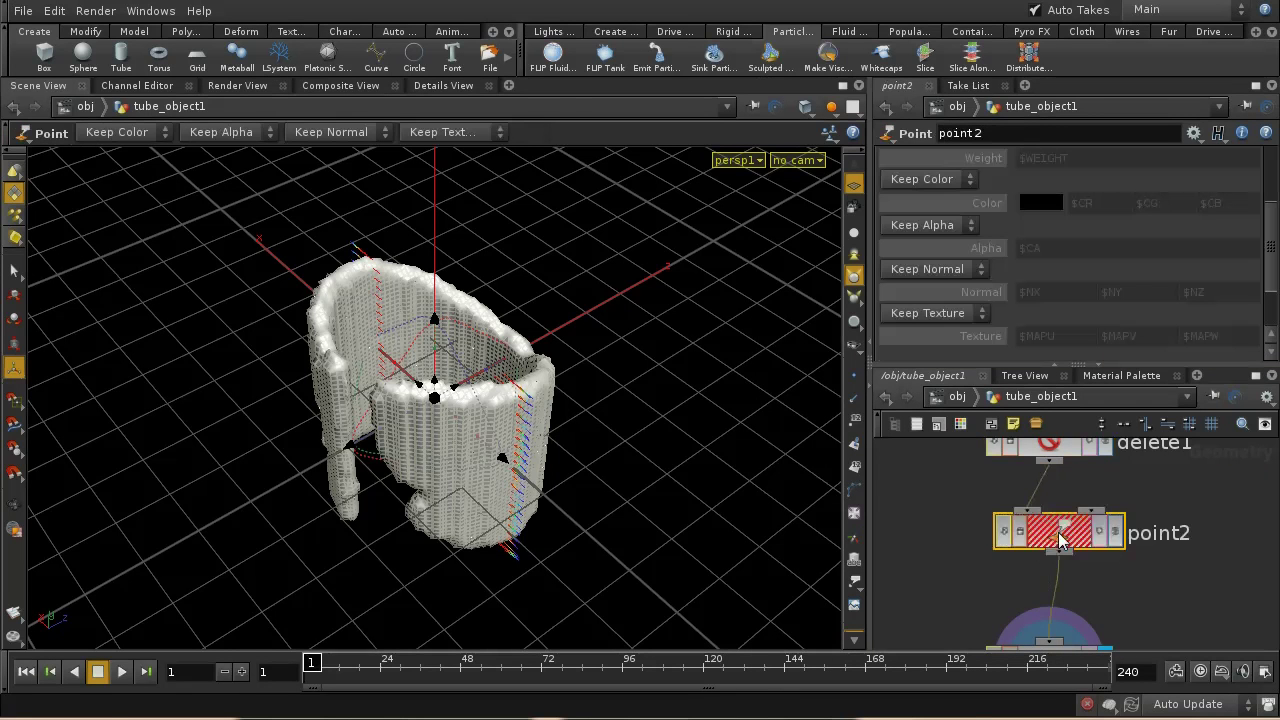
pyautogui.moveTo(1062, 537); pyautogui.dragTo(1052, 558)
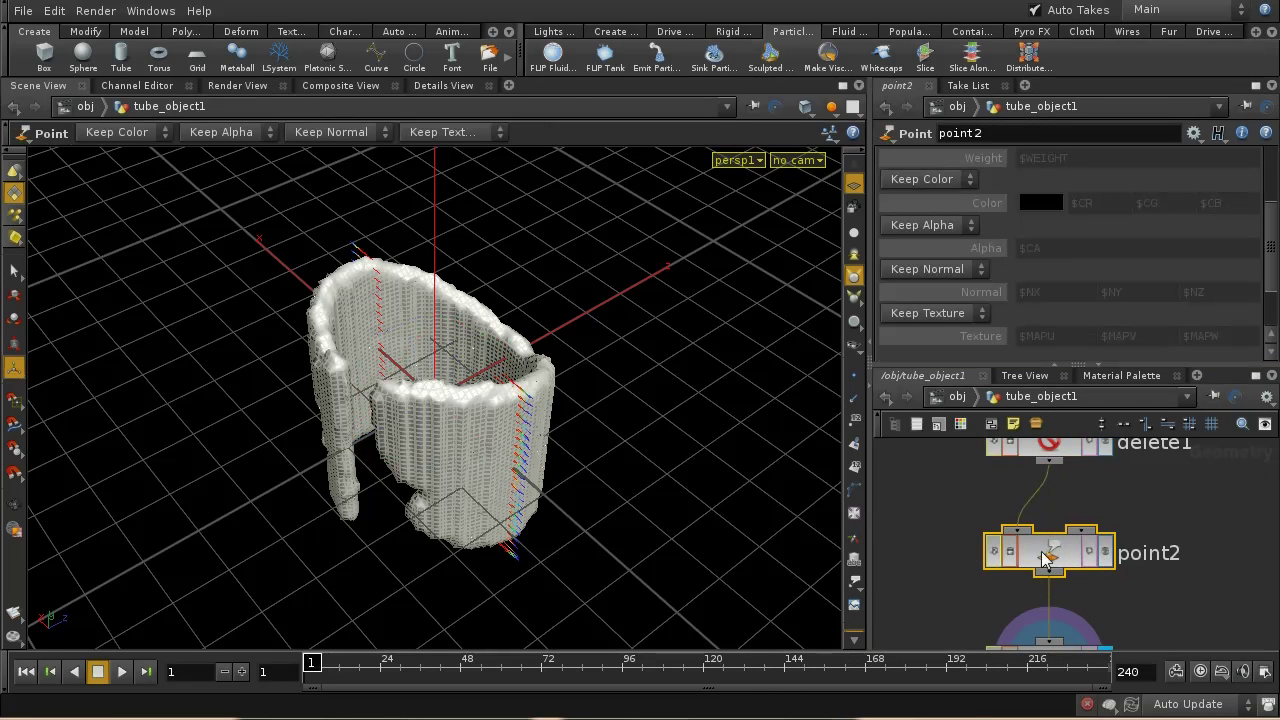
# - Set point2 to Add Color and delete the default expression channels from its color values
pyautogui.click(966, 179)
pyautogui.click(945, 213)
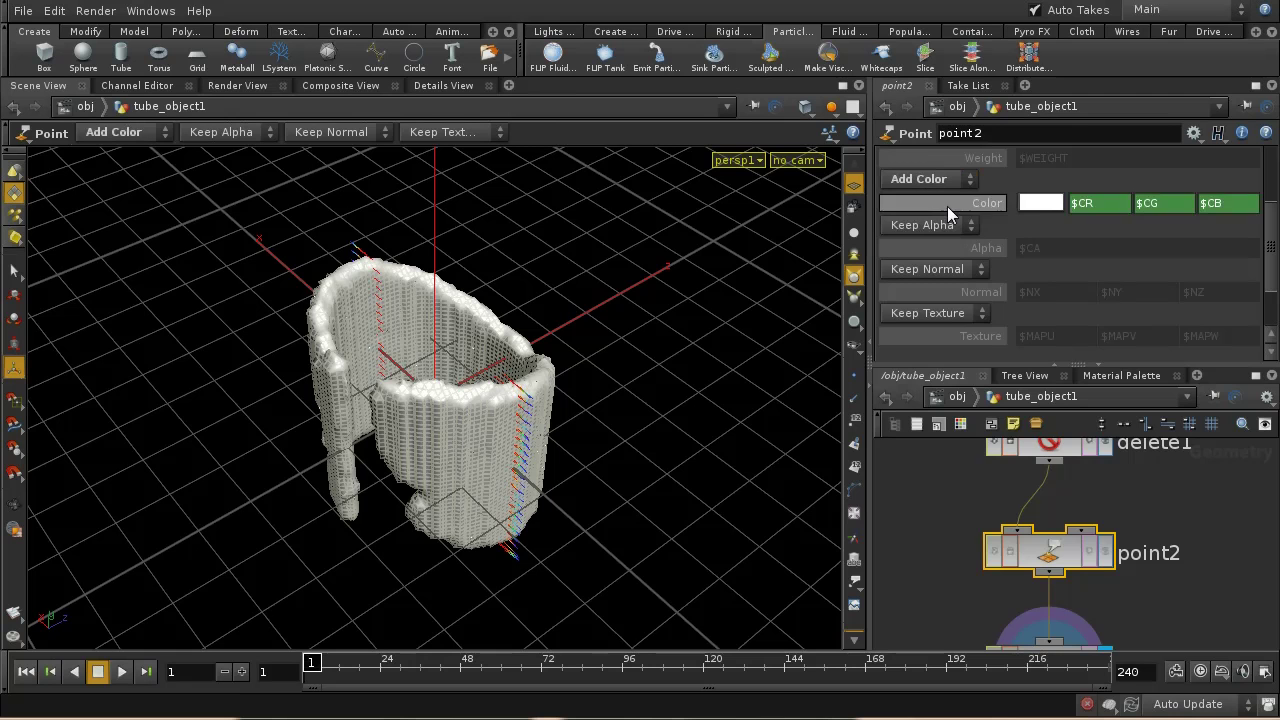
pyautogui.rightClick(987, 203)
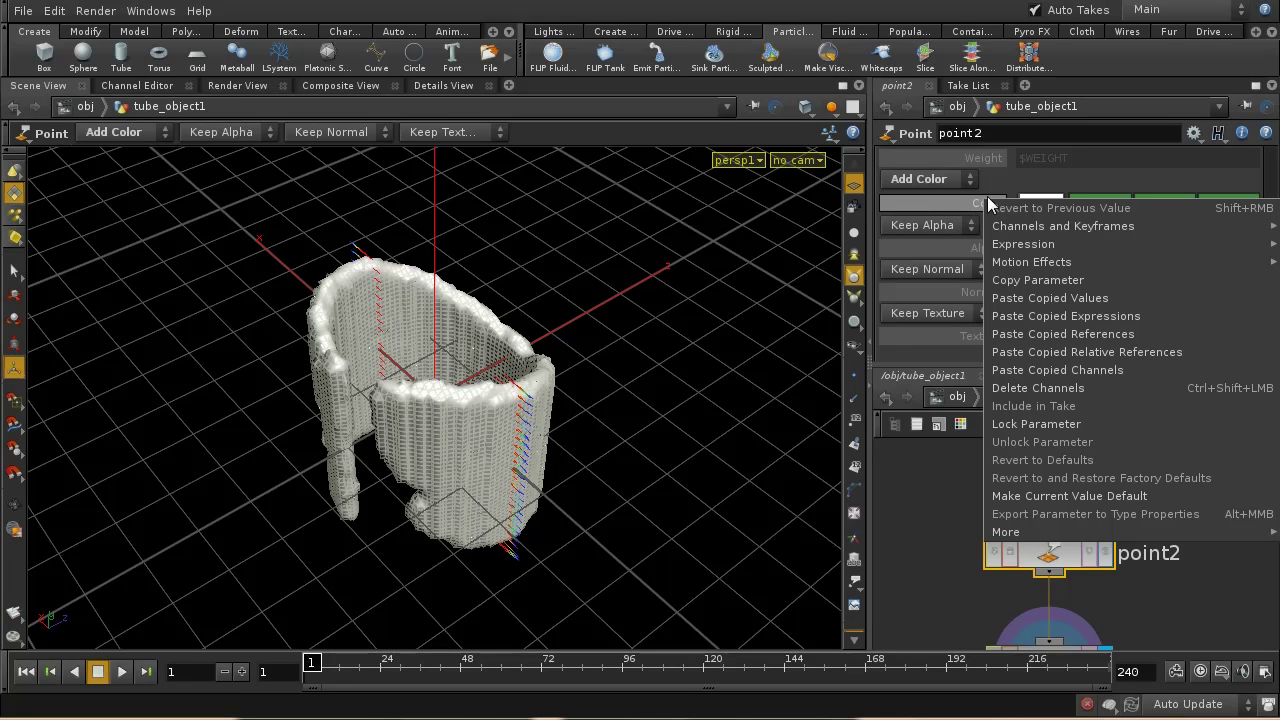
pyautogui.click(1025, 389)
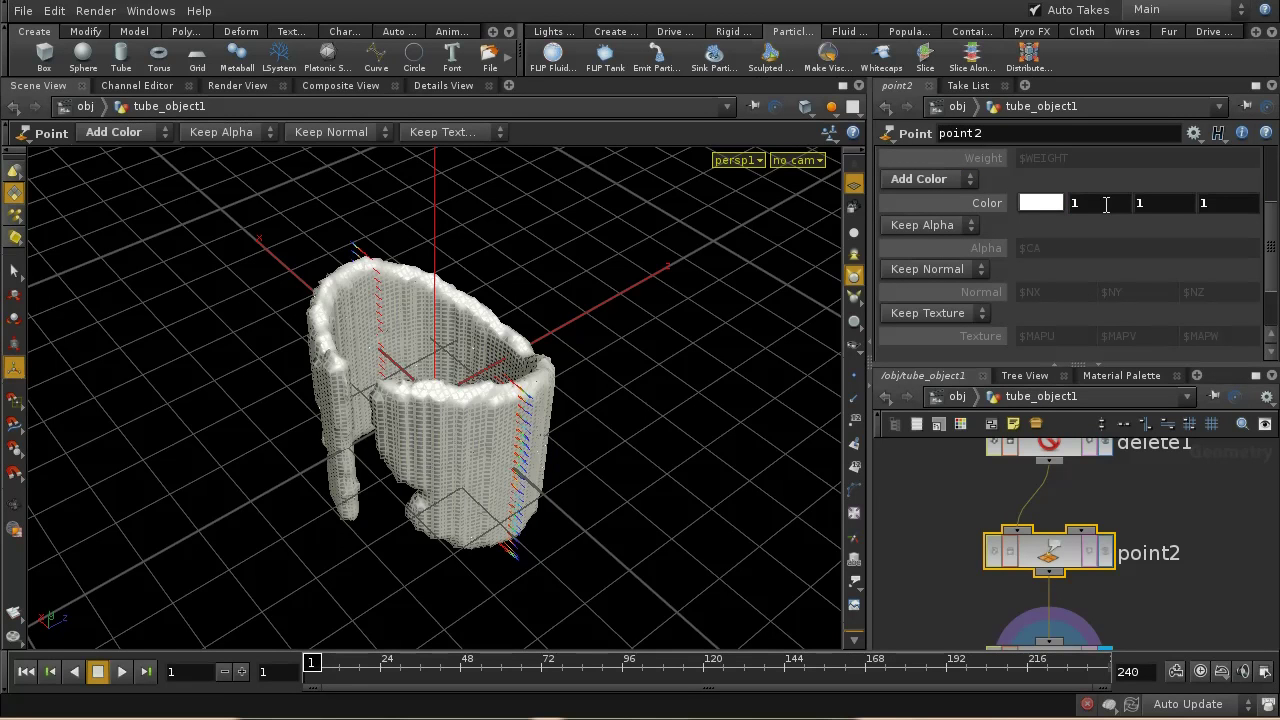
# - Copy the complete butterfly1.pic tex() filter expression from the delete1 node
pyautogui.scroll(-2, 1131, 603)
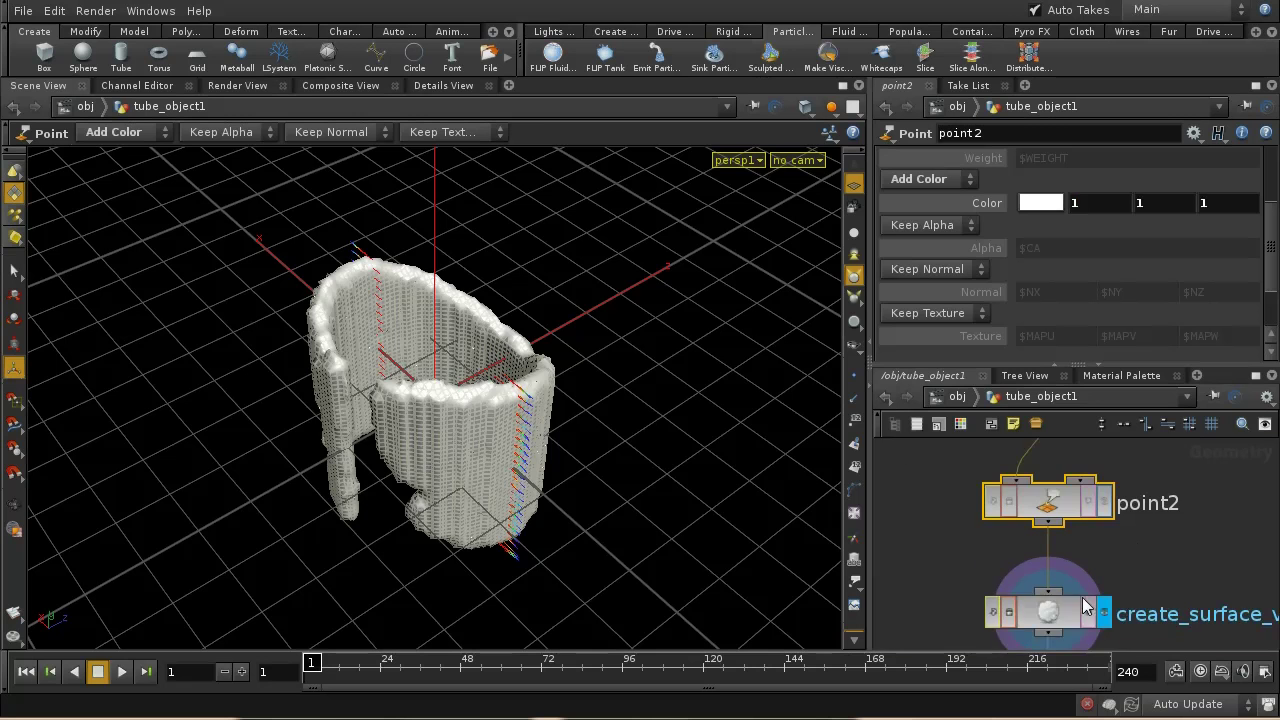
pyautogui.scroll(4, 1150, 590)
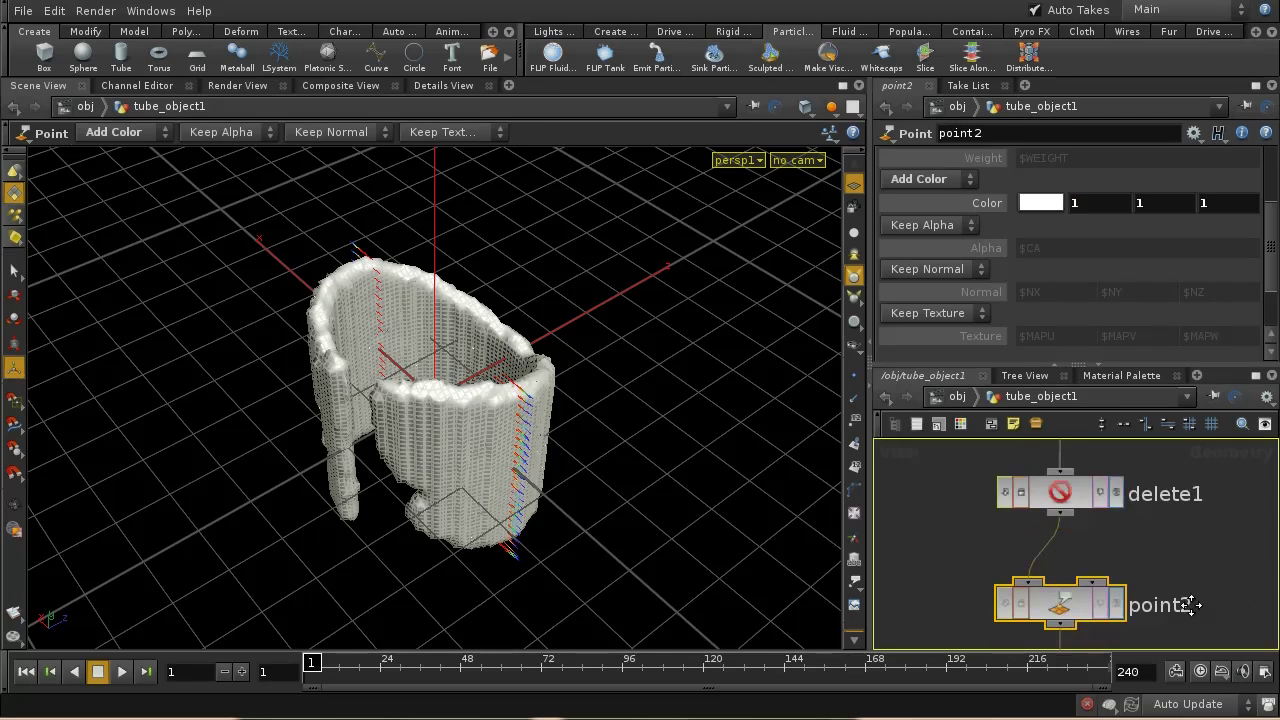
pyautogui.click(1068, 500)
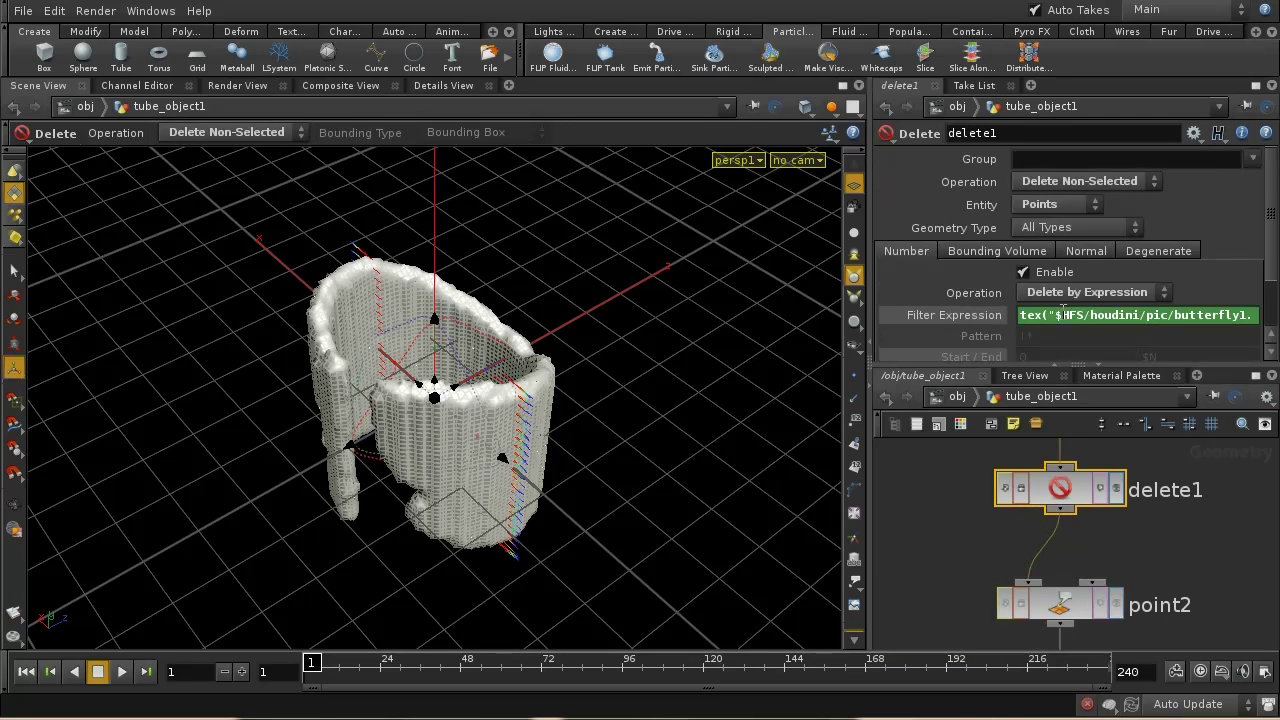
pyautogui.moveTo(1100, 315); pyautogui.dragTo(1229, 318)
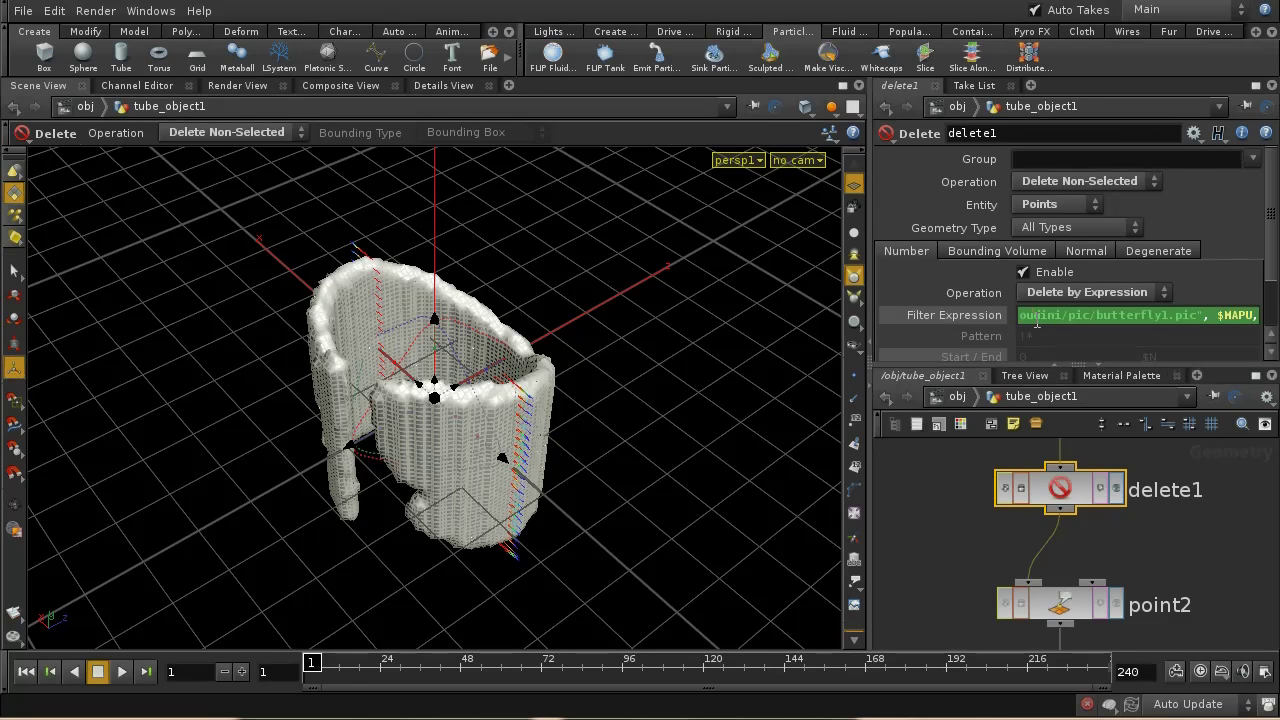
pyautogui.press('Home')
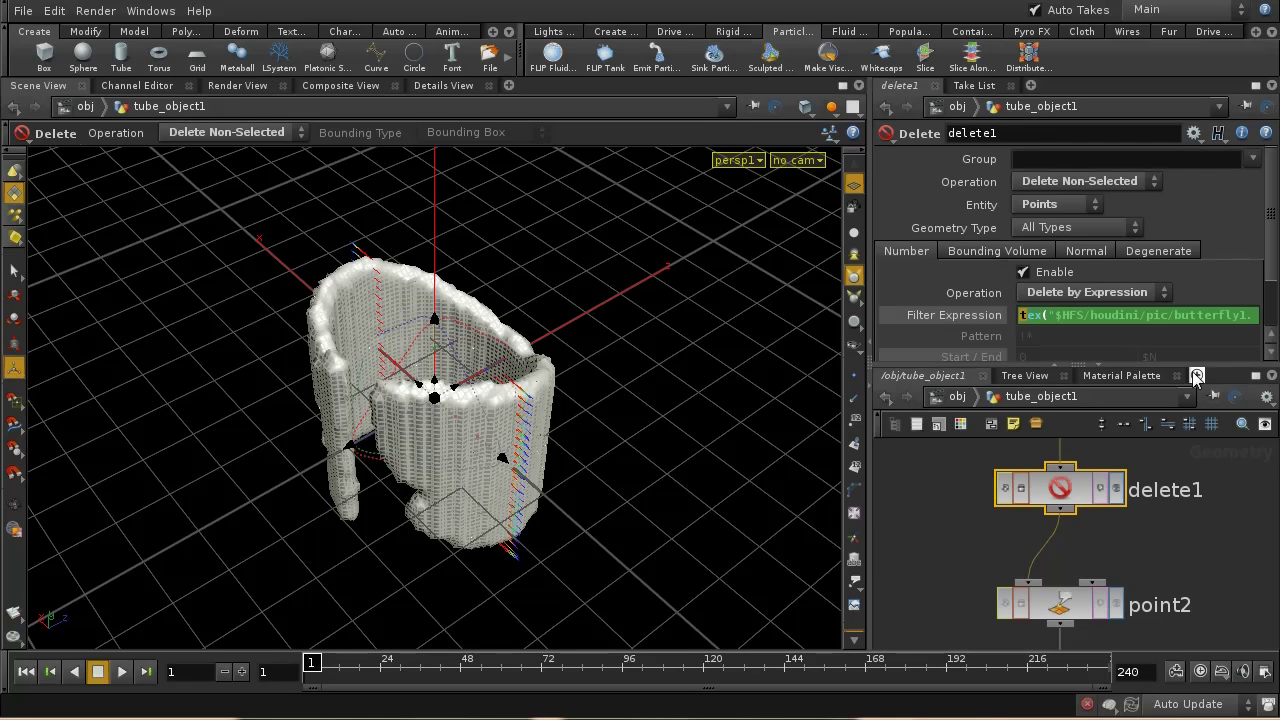
pyautogui.hotkey('ctrl', 'shift', 'Right')
pyautogui.hotkey('ctrl', 'shift', 'Right')
pyautogui.hotkey('ctrl', 'shift', 'Right')
pyautogui.hotkey('ctrl', 'shift', 'Right')
pyautogui.hotkey('ctrl', 'shift', 'Right')
pyautogui.hotkey('ctrl', 'shift', 'Right')
pyautogui.hotkey('ctrl', 'shift', 'Right')
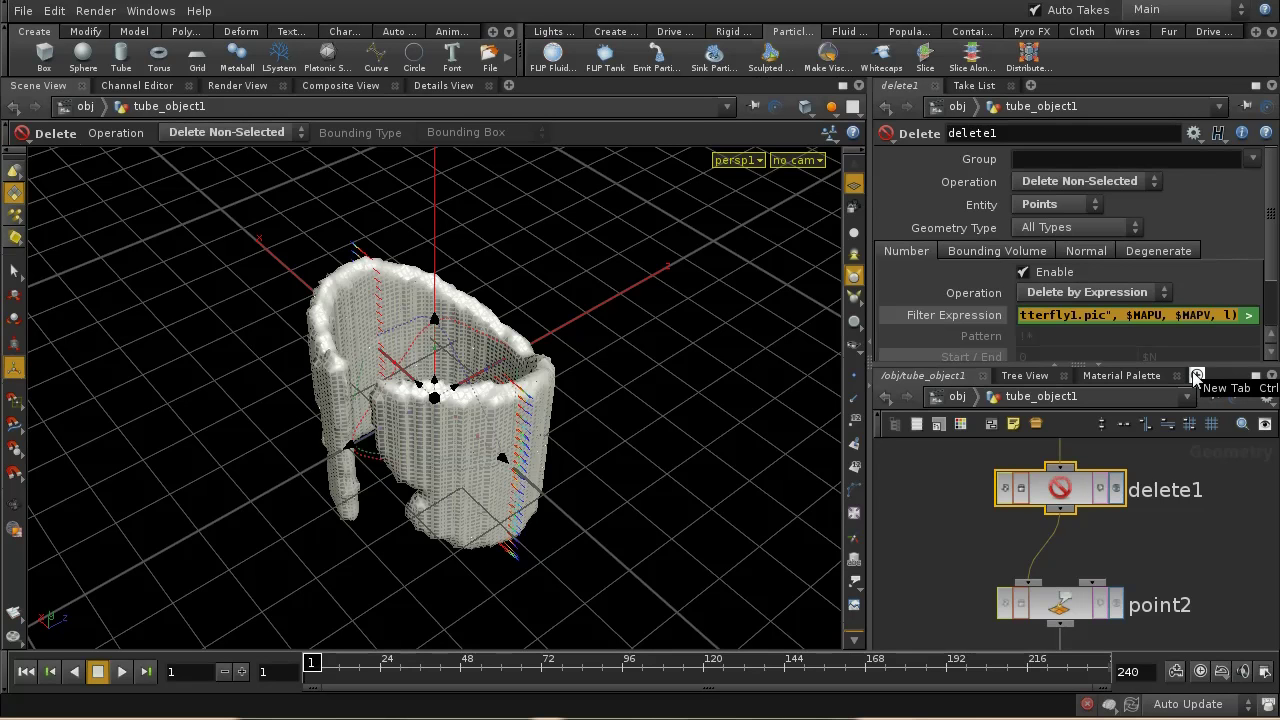
# - Paste the tex() expression into point2's red color value and set its channel argument to r
pyautogui.click(1063, 608)
pyautogui.click(1080, 205)
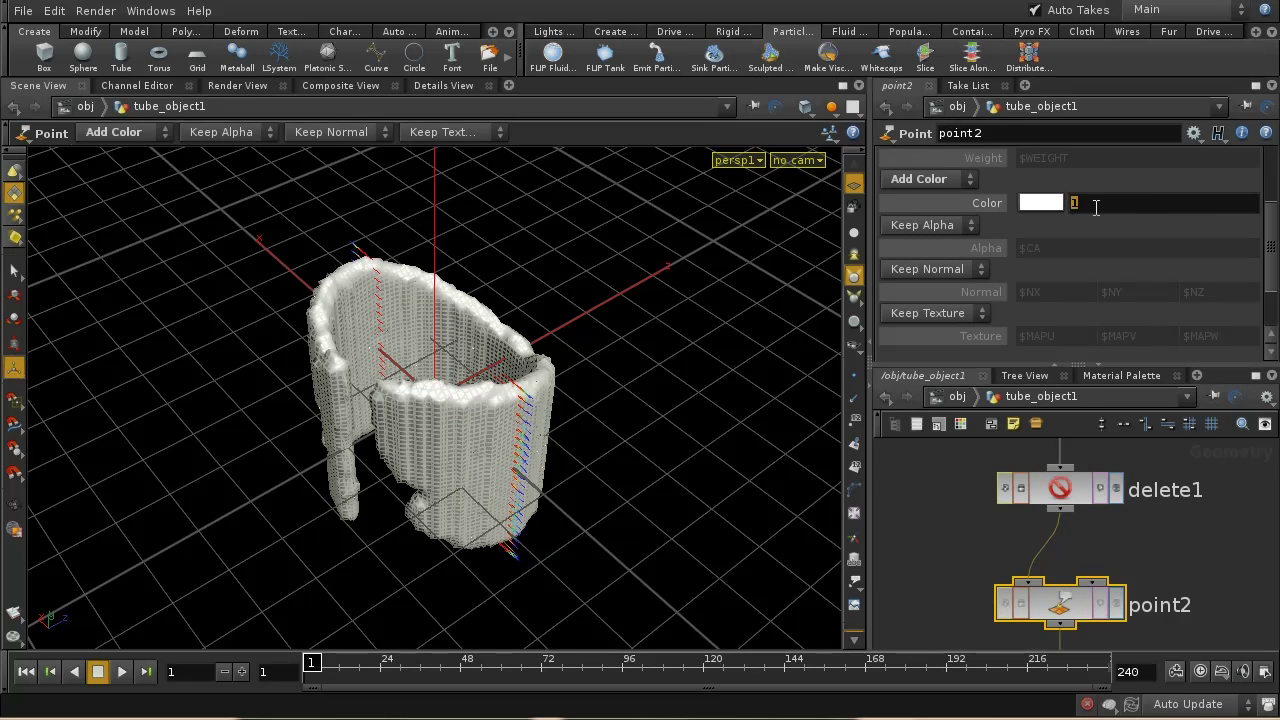
pyautogui.hotkey('ctrl', 'v')
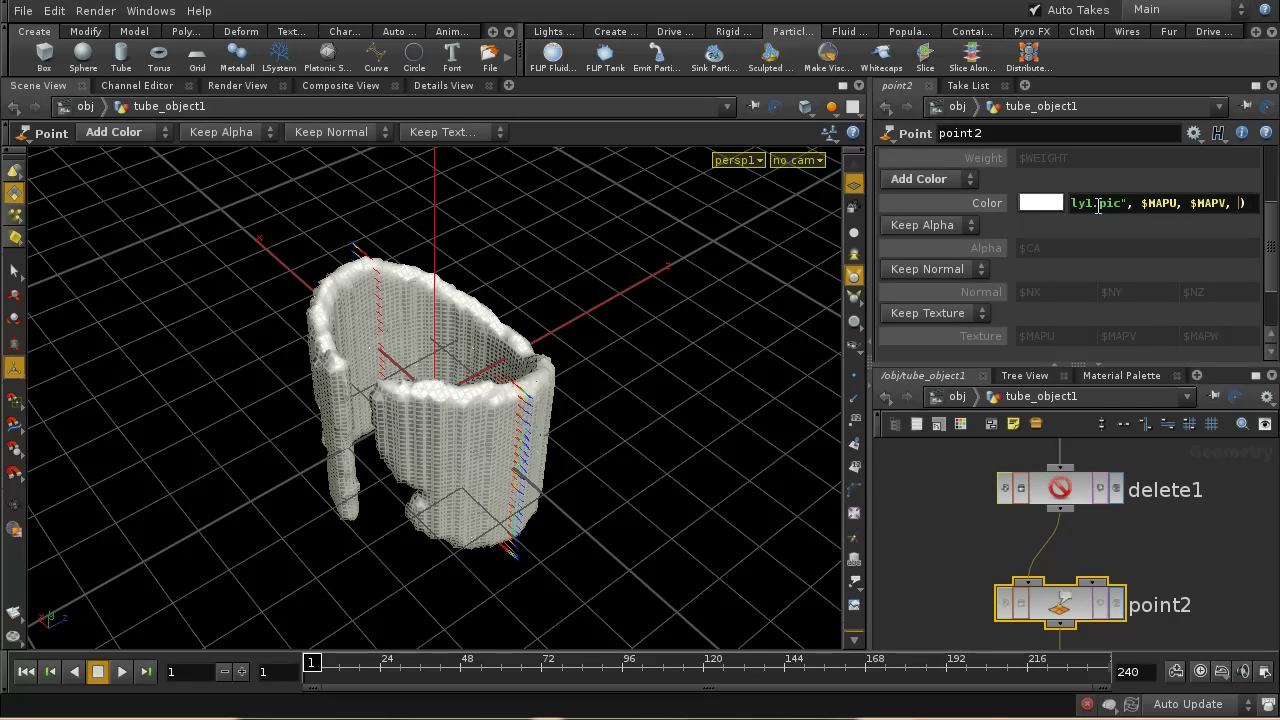
pyautogui.press('Return')
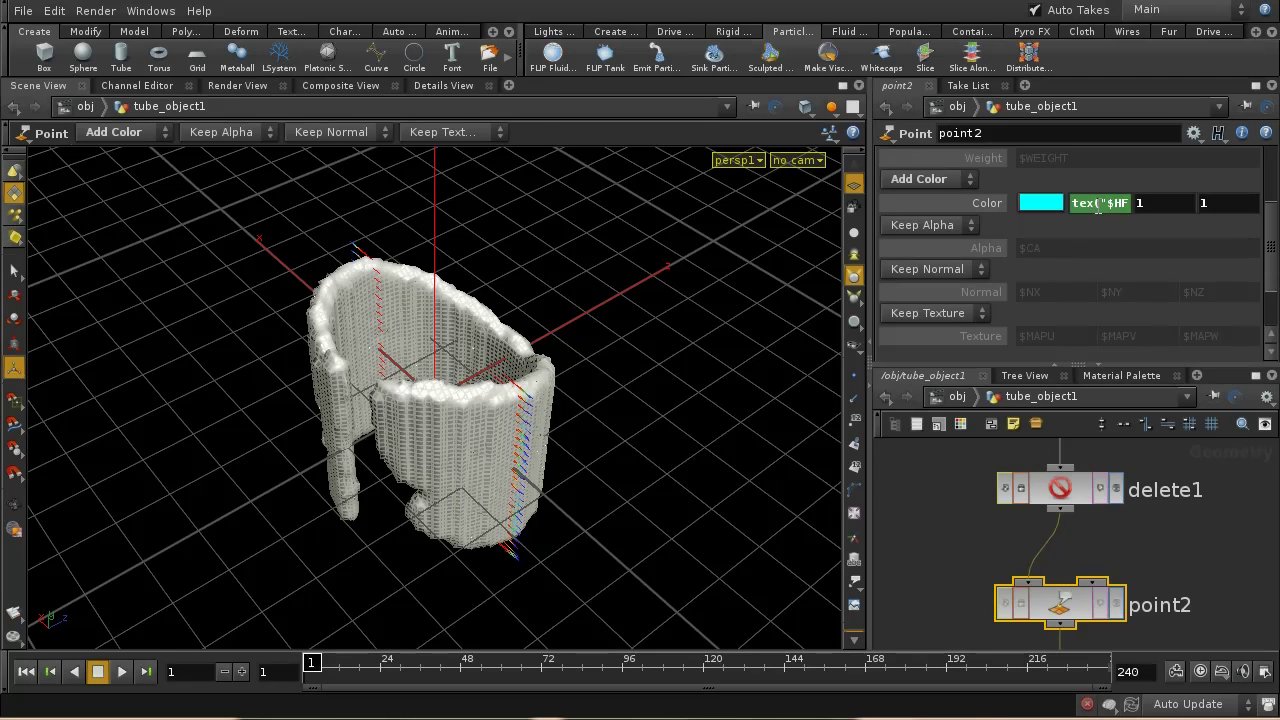
# - Copy point2's red color parameter and paste its expression into the green and blue values
pyautogui.rightClick(1096, 206)
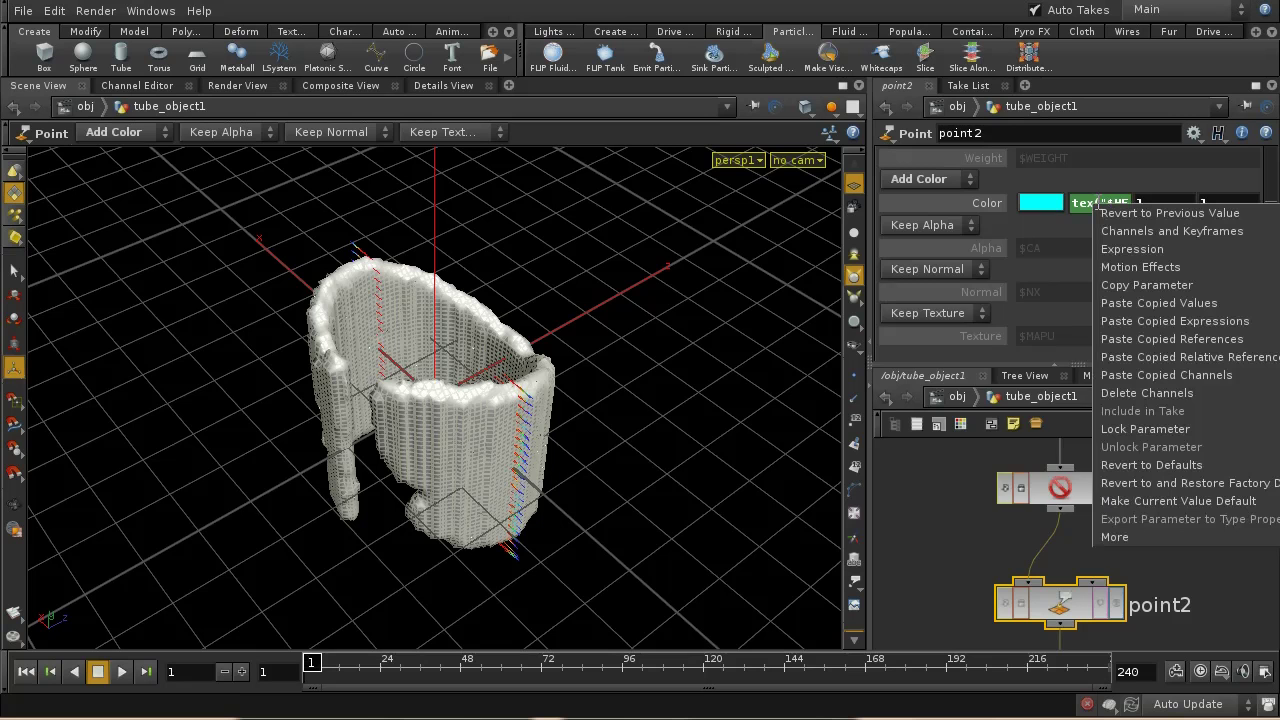
pyautogui.click(1134, 287)
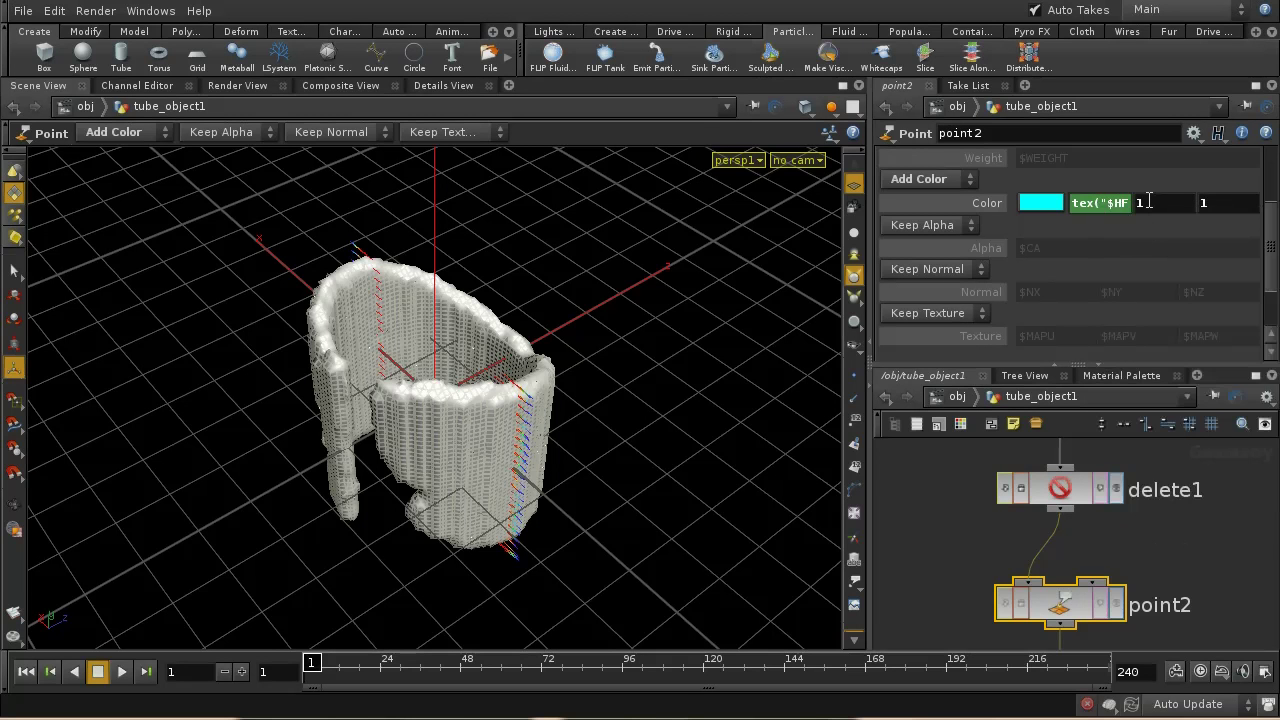
pyautogui.rightClick(1144, 208)
pyautogui.click(1170, 319)
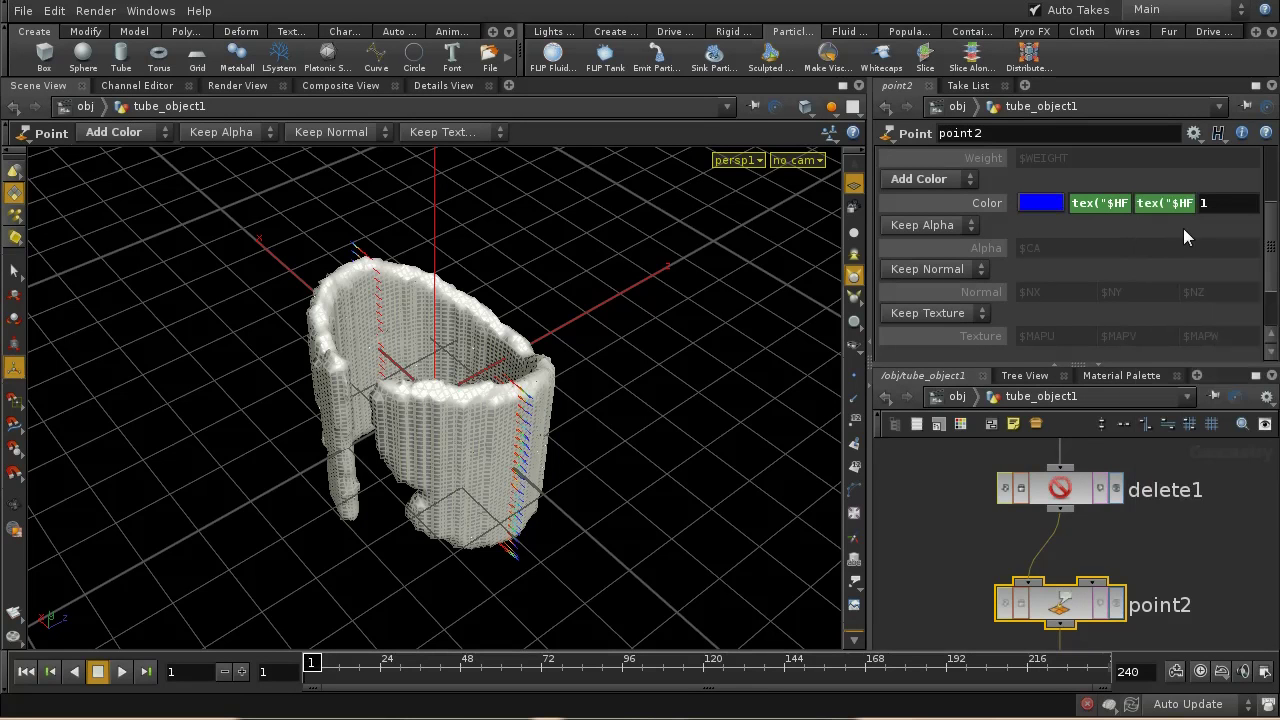
pyautogui.rightClick(1204, 203)
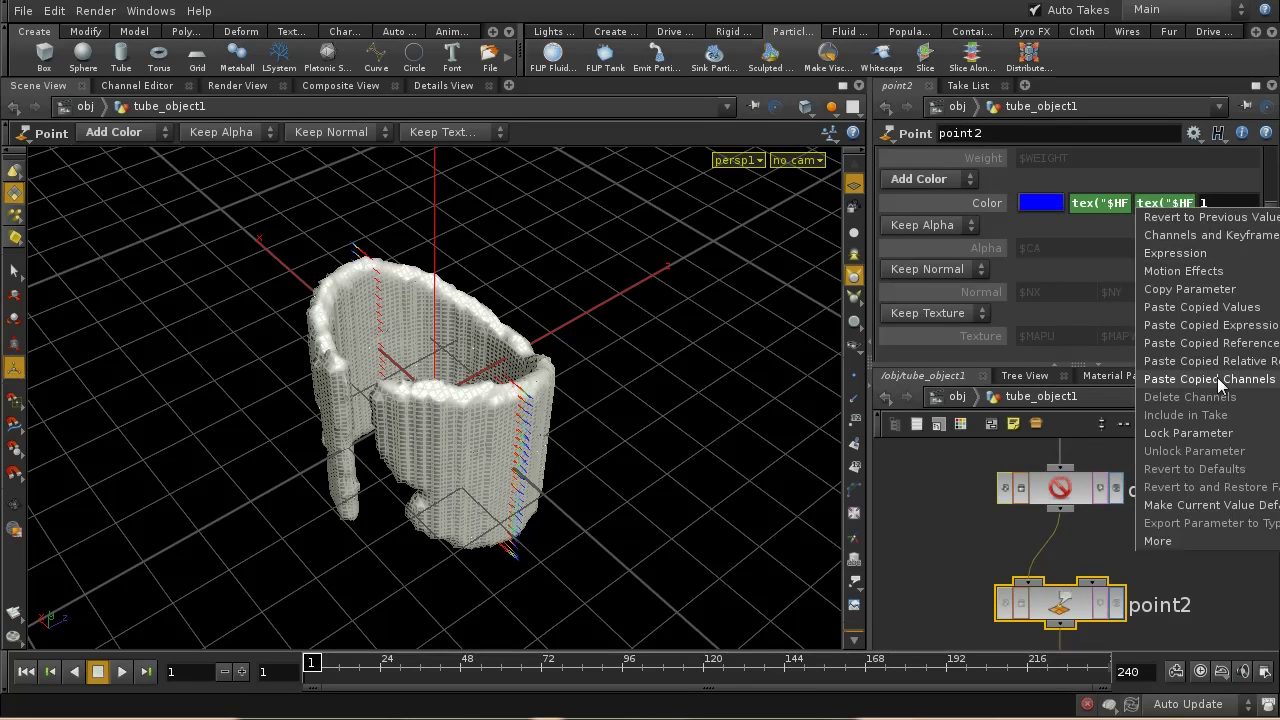
pyautogui.click(1217, 325)
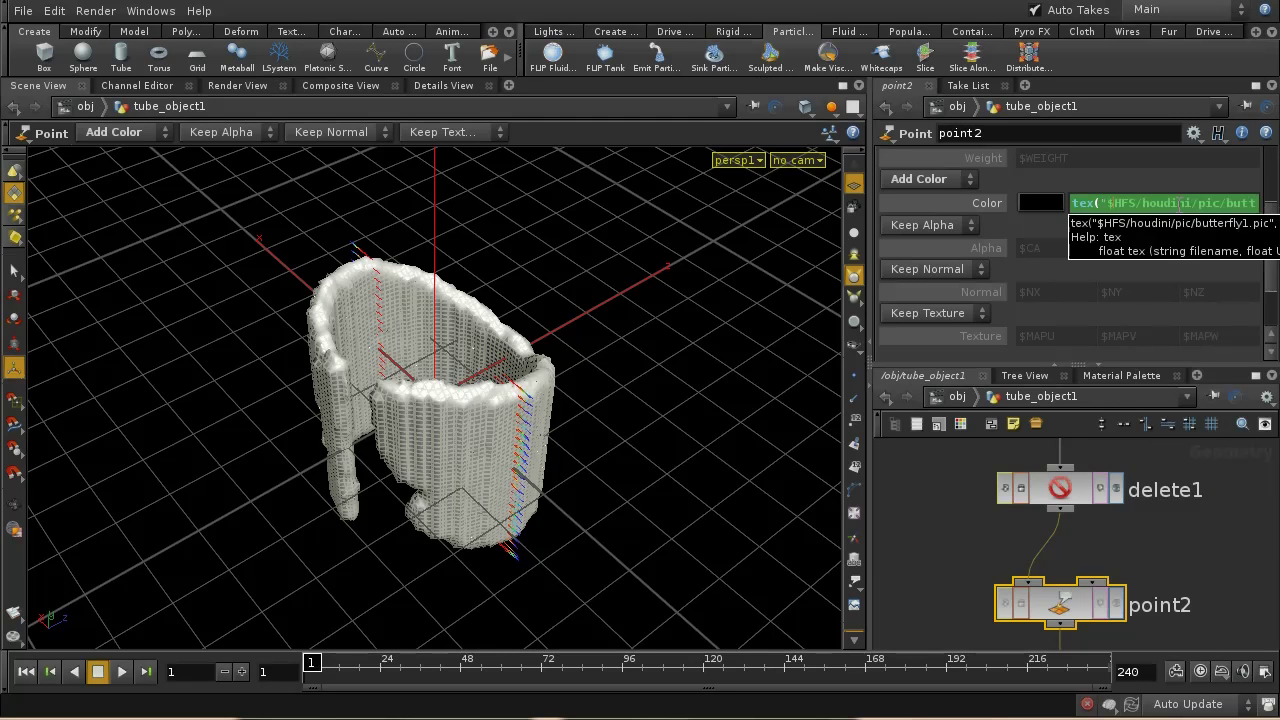
# - Set the tex() channel argument to g for point2's green value and b for its blue value
pyautogui.click(1181, 203)
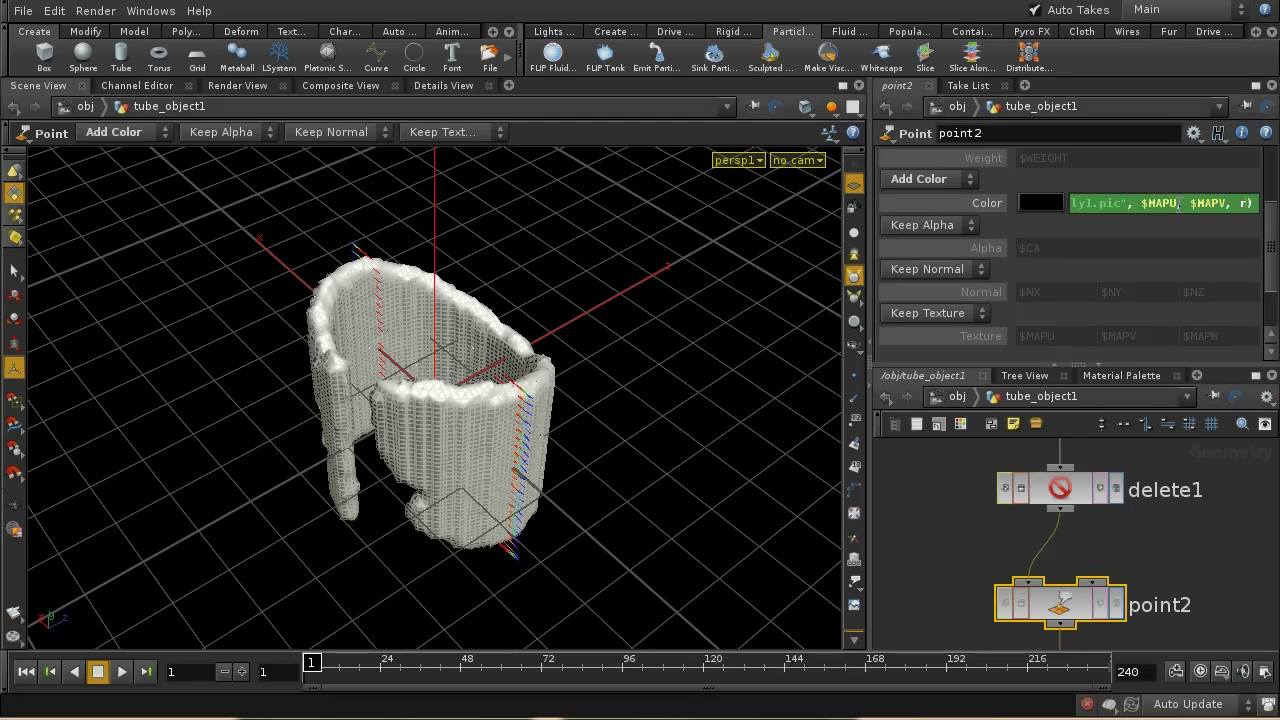
pyautogui.press('BackSpace')
pyautogui.write('r')
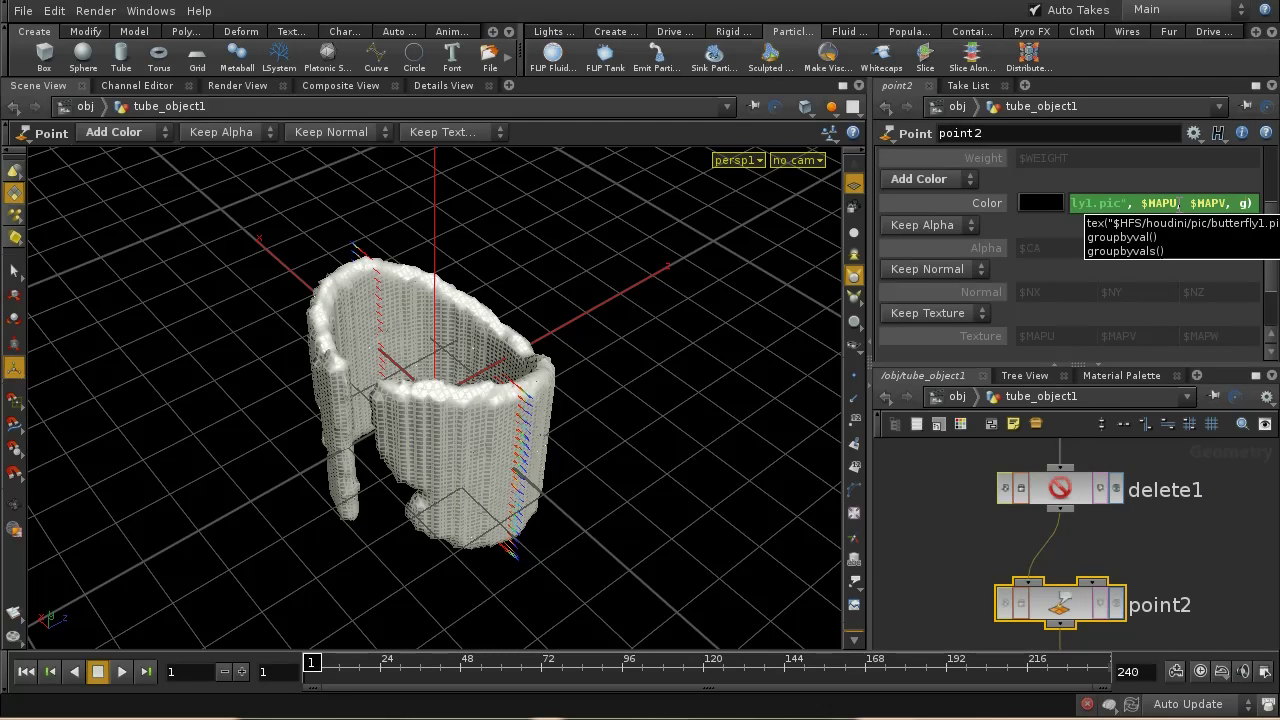
pyautogui.press('Return')
pyautogui.click(1181, 203)
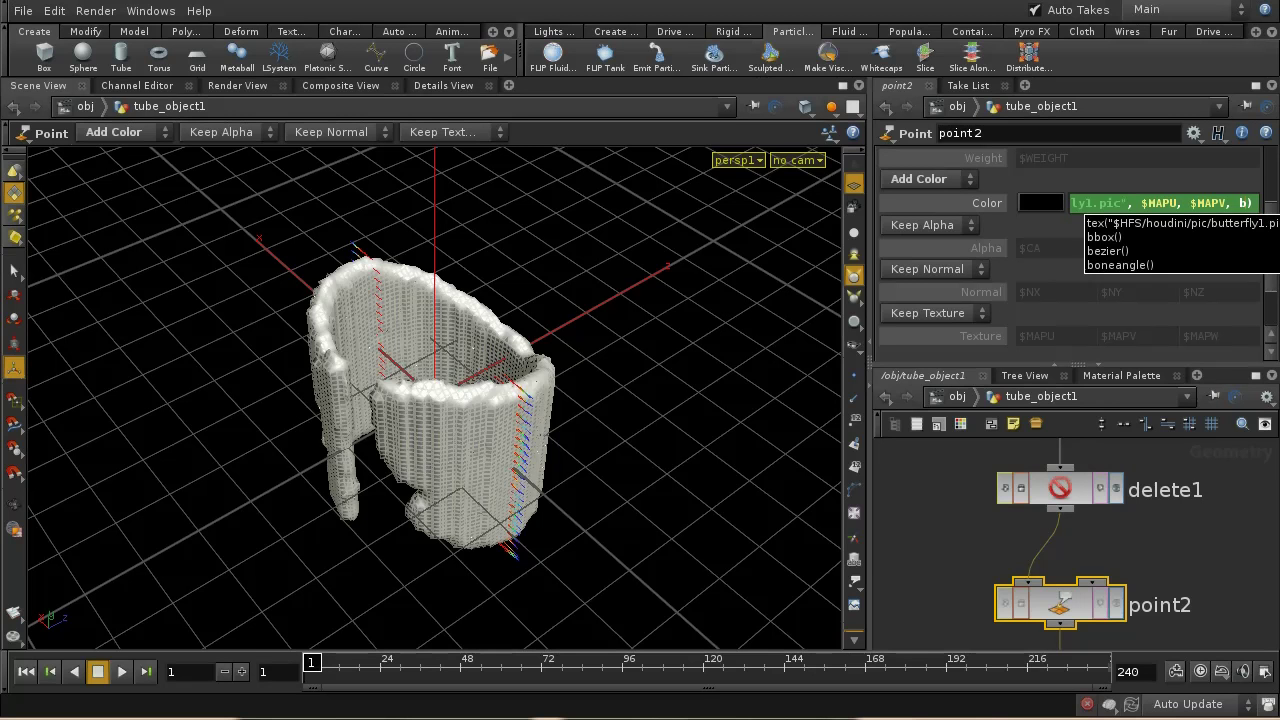
pyautogui.press('Return')
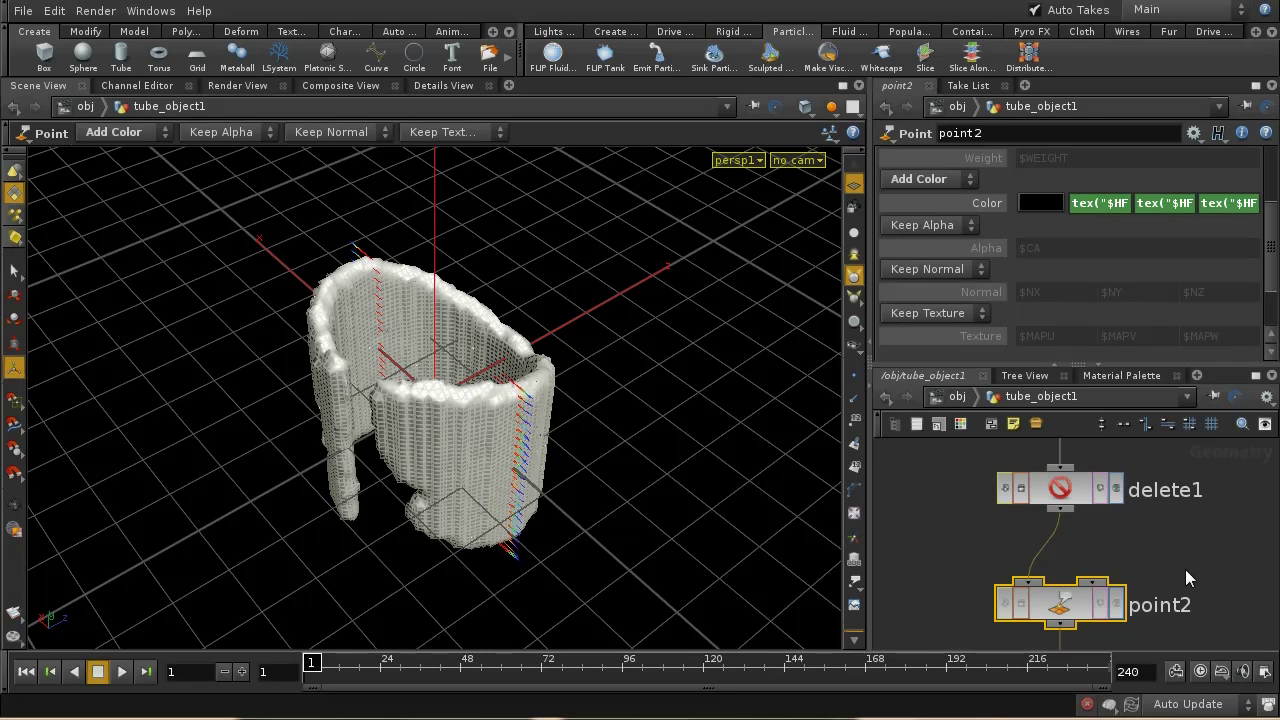
# - Display point2's output and inspect the texture-coloured points from a lower angle
pyautogui.click(1116, 603)
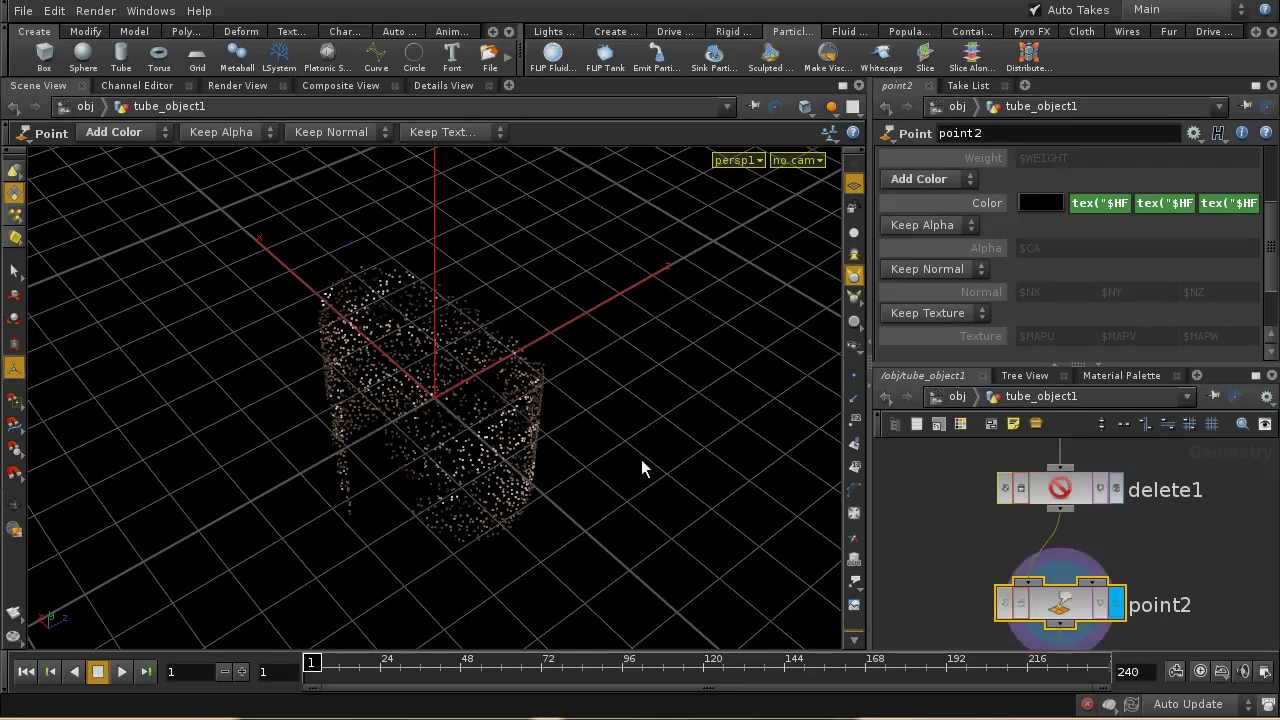
pyautogui.press('Escape')
pyautogui.moveTo(531, 429); pyautogui.dragTo(690, 350)
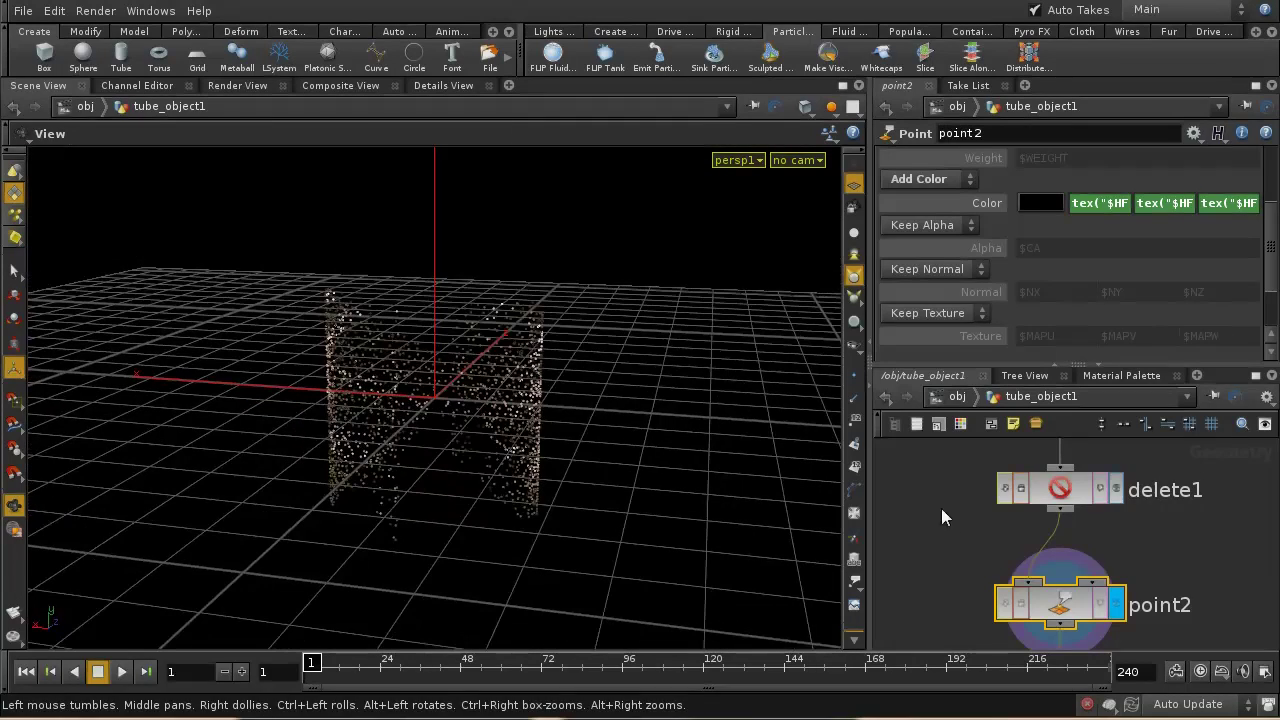
pyautogui.press('Return')
# - Select create_surface_volume and make it the displayed node again
pyautogui.moveTo(1219, 612); pyautogui.dragTo(1140, 503, button='middle')
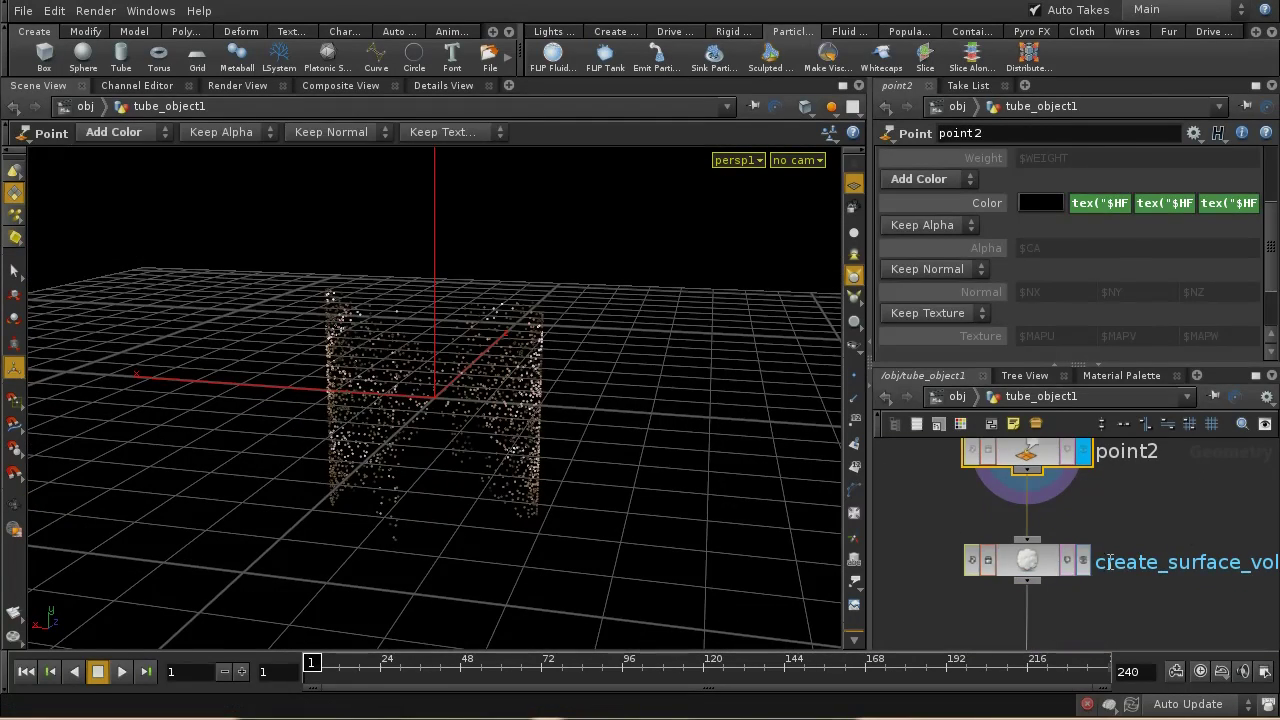
pyautogui.click(1038, 559)
pyautogui.click(1085, 565)
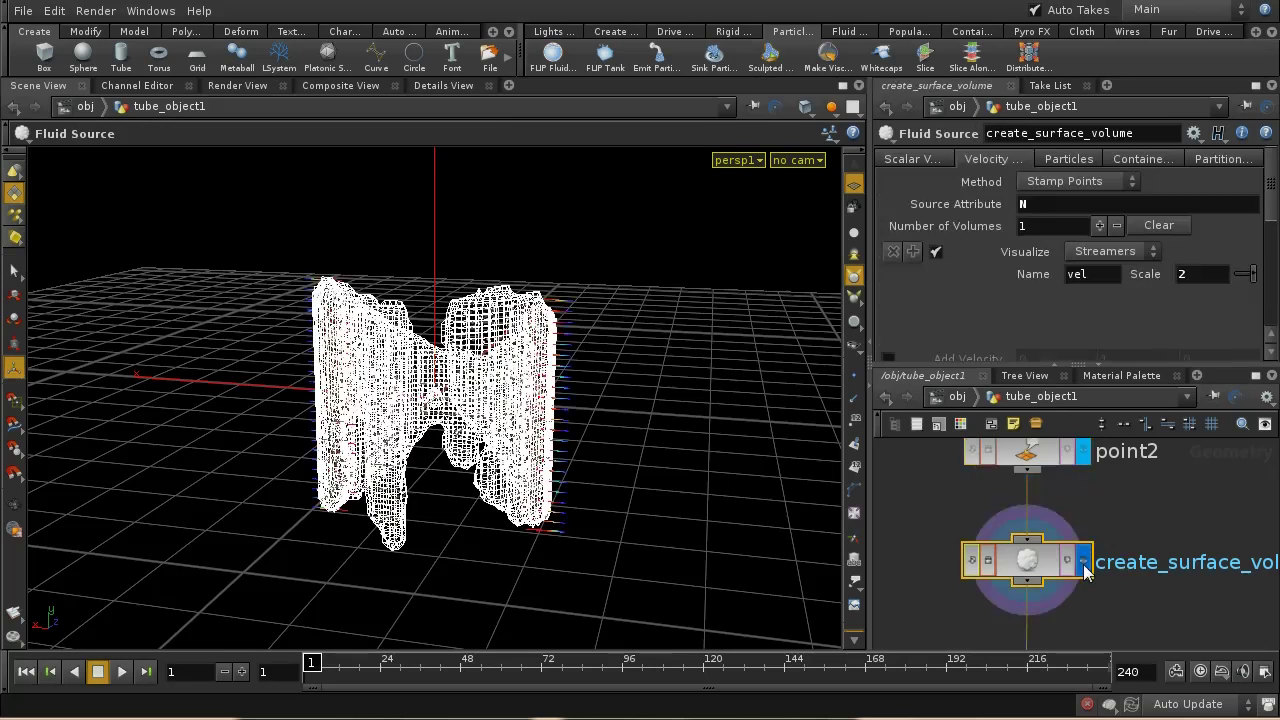
pyautogui.moveTo(1184, 615); pyautogui.dragTo(1168, 580, button='middle')
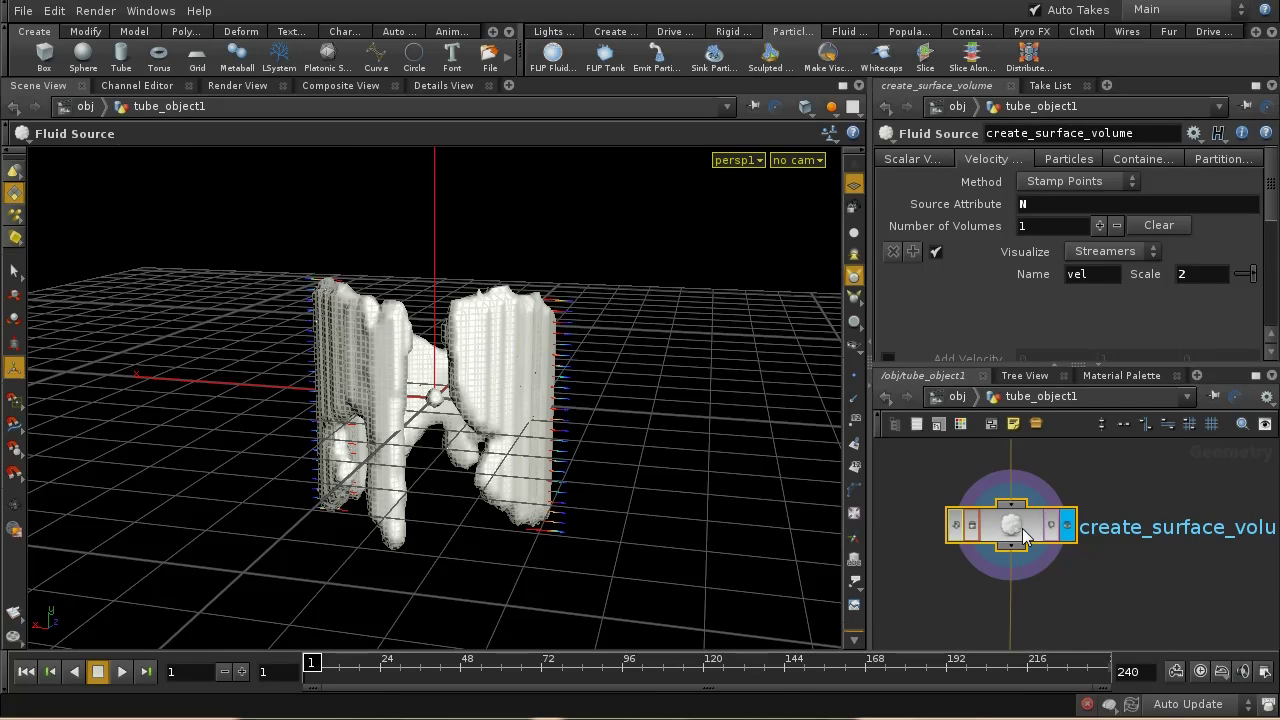
pyautogui.moveTo(1086, 484); pyautogui.dragTo(1089, 492, button='middle')
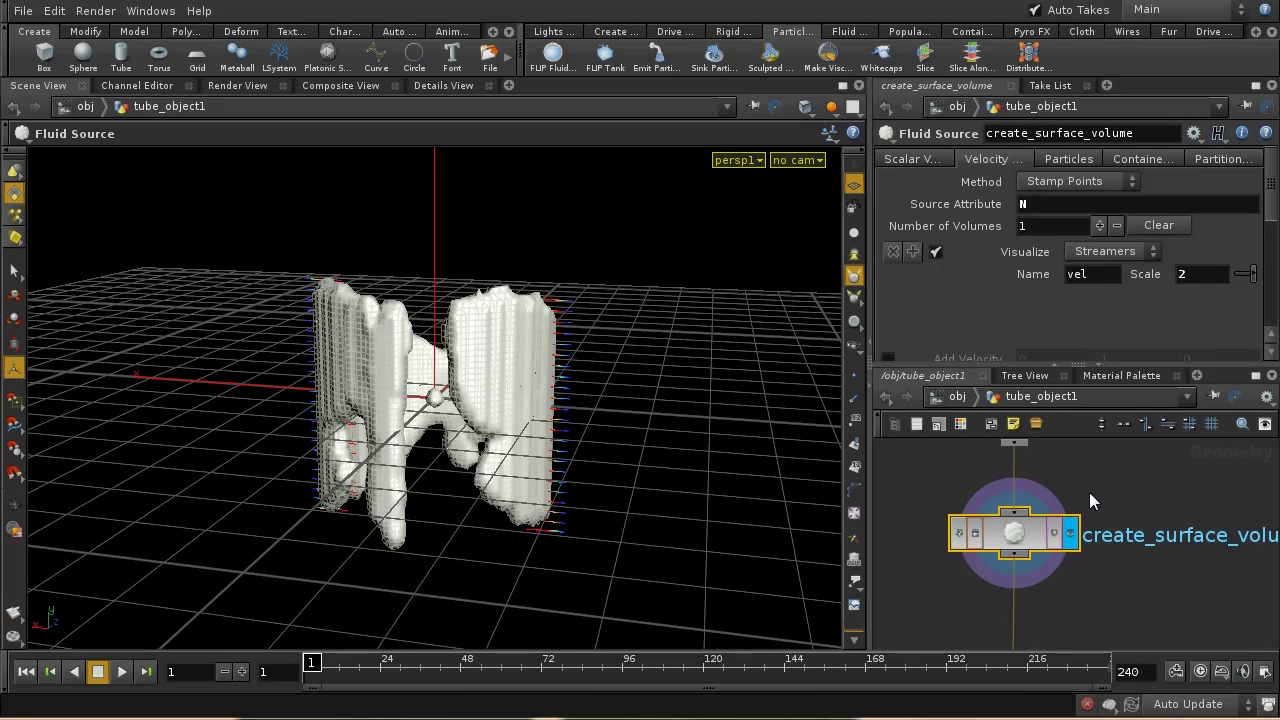
# - Turn off visualization of the surface scalar volume and the vel velocity volume on create_surface_volume, and inspect its remaining particles and their settings
pyautogui.click(912, 160)
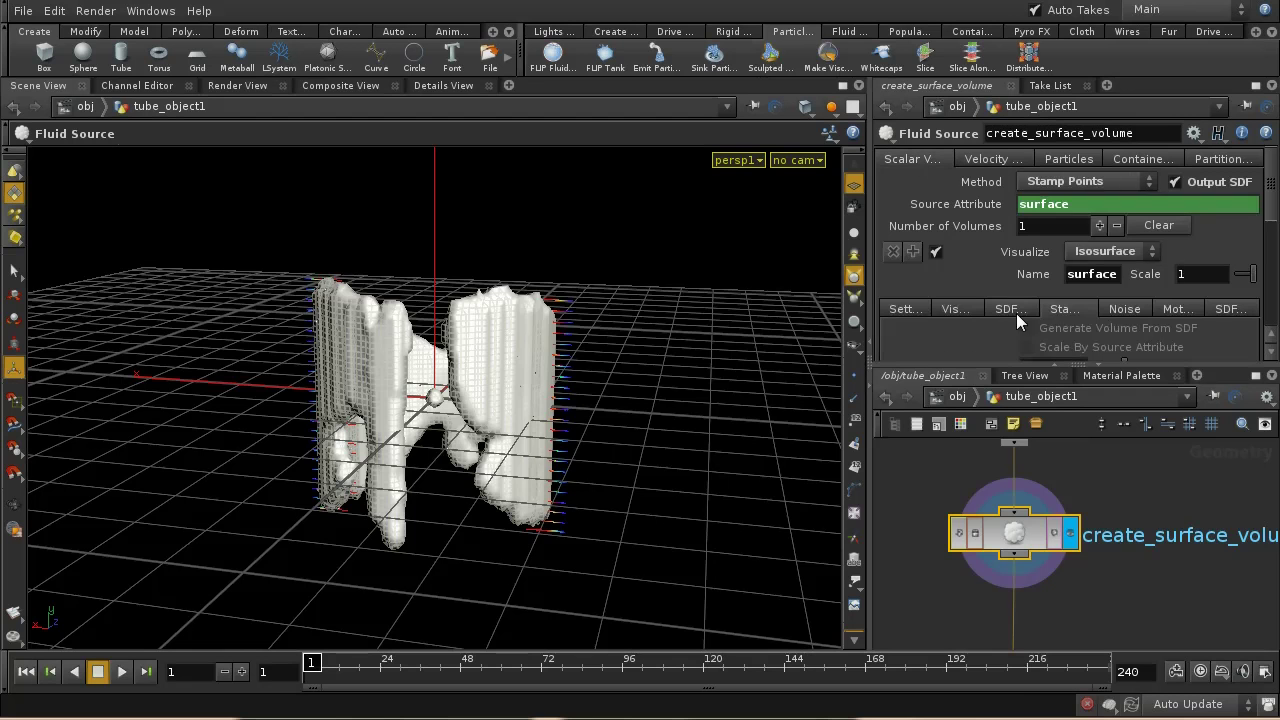
pyautogui.click(936, 253)
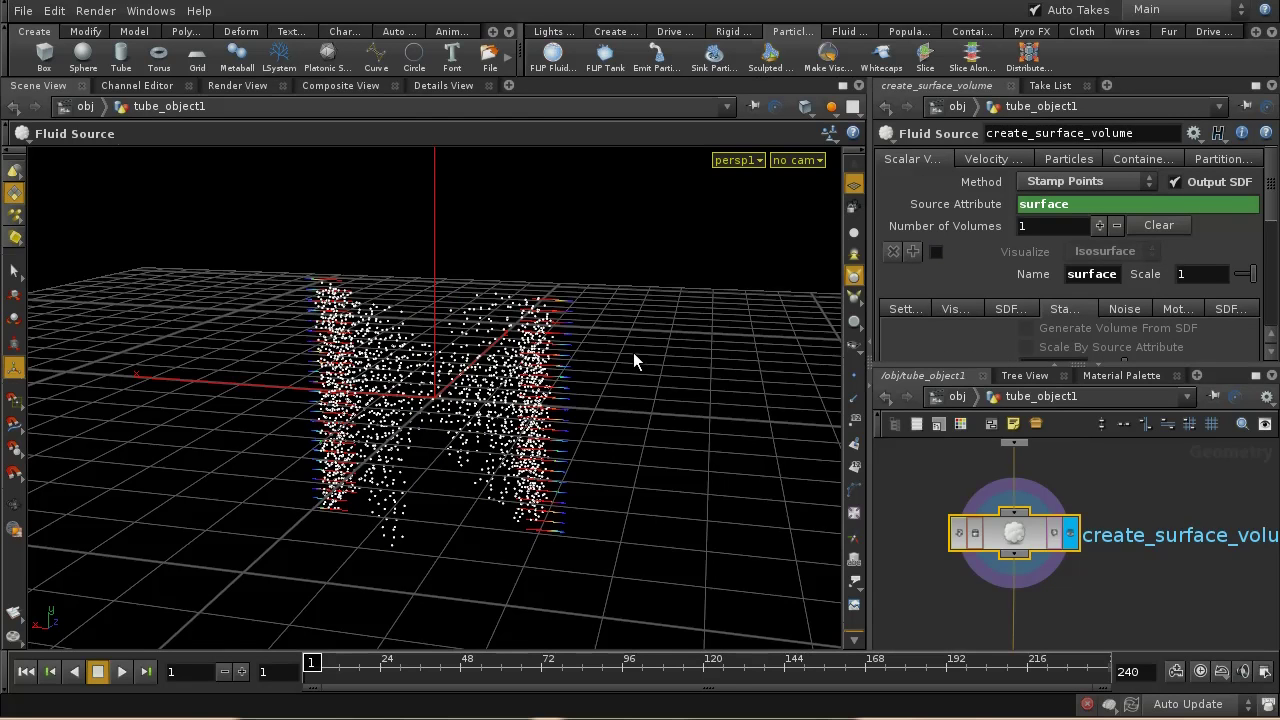
pyautogui.click(1012, 158)
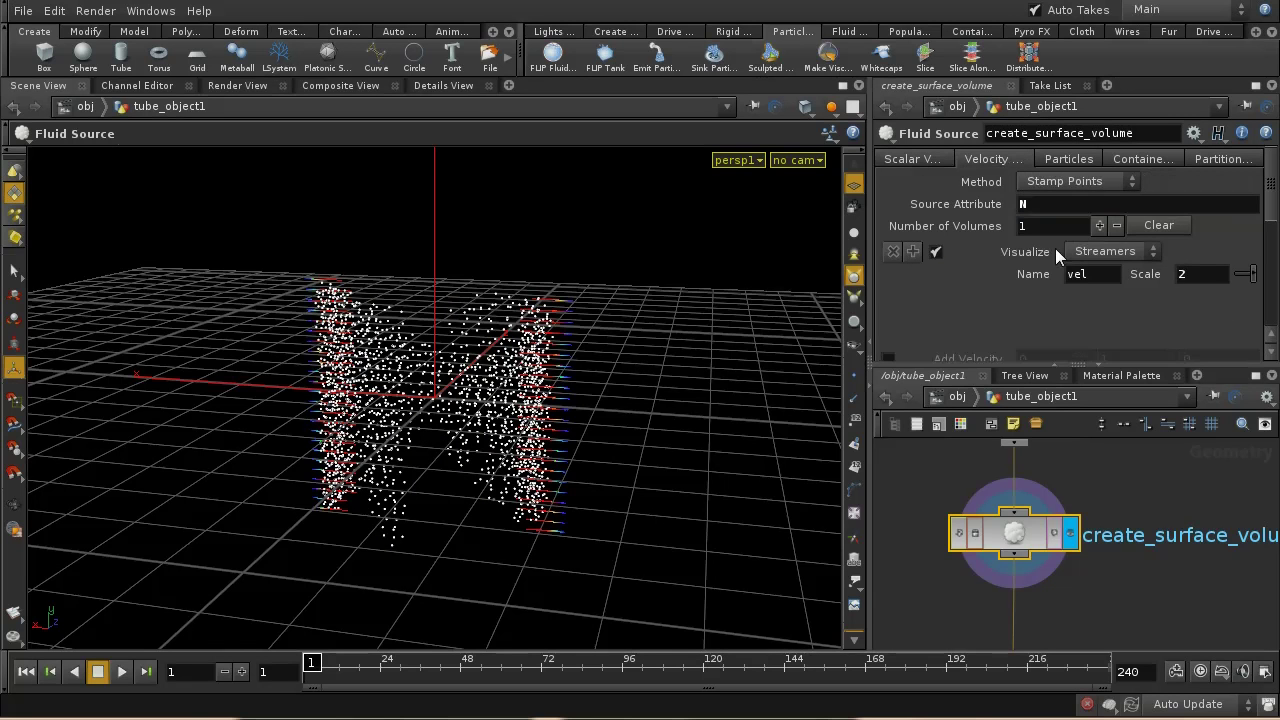
pyautogui.click(936, 251)
pyautogui.press('Escape')
pyautogui.moveTo(613, 396); pyautogui.dragTo(677, 504)
pyautogui.press('Escape')
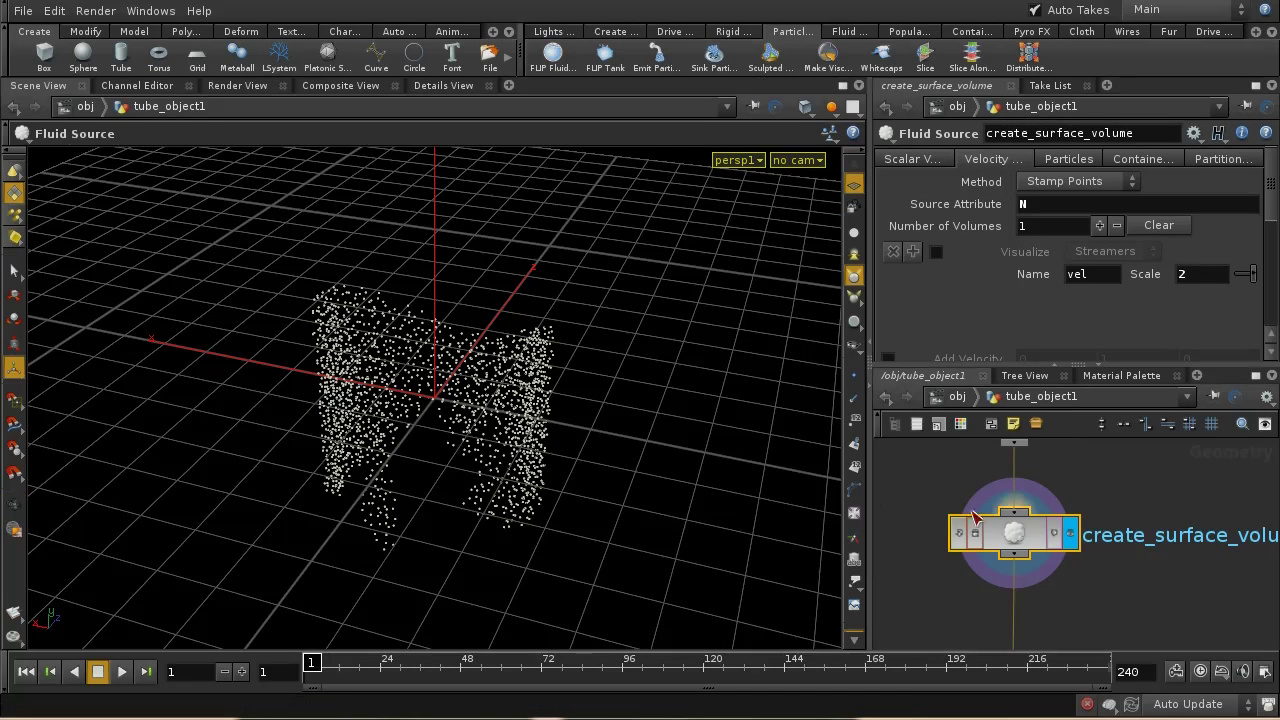
pyautogui.moveTo(1030, 534); pyautogui.dragTo(631, 456, button='middle')
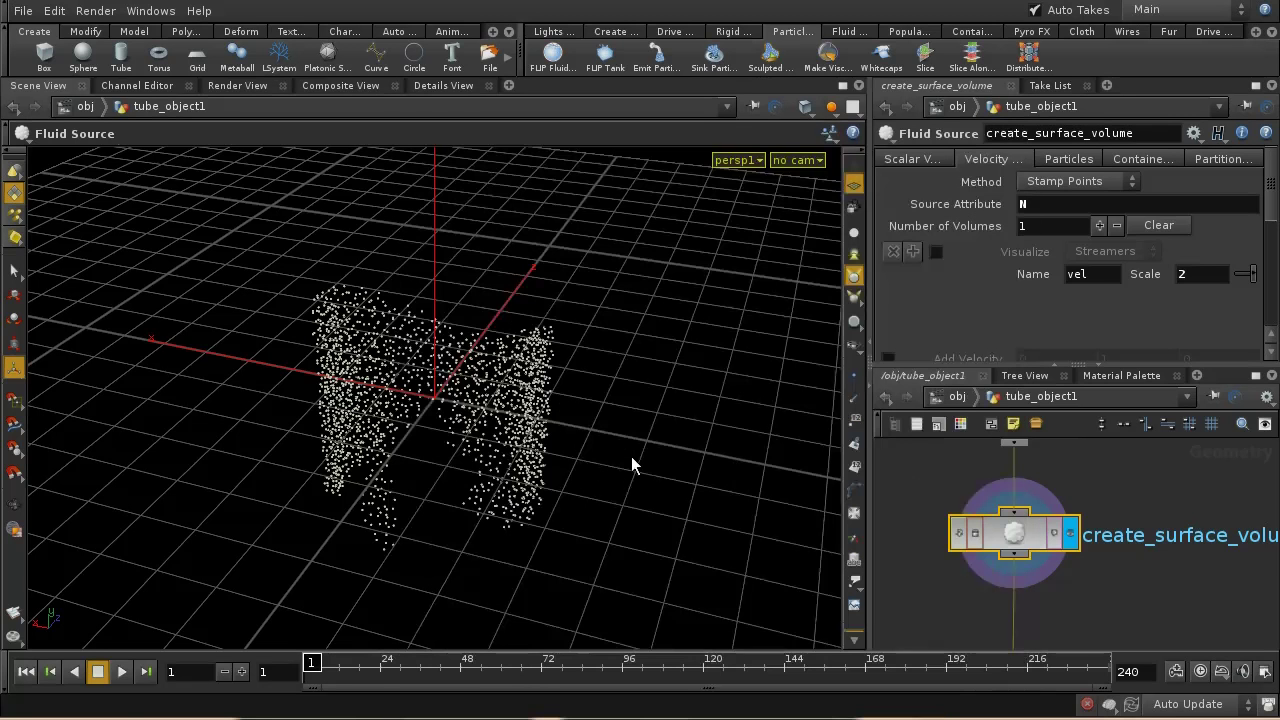
pyautogui.click(1070, 160)
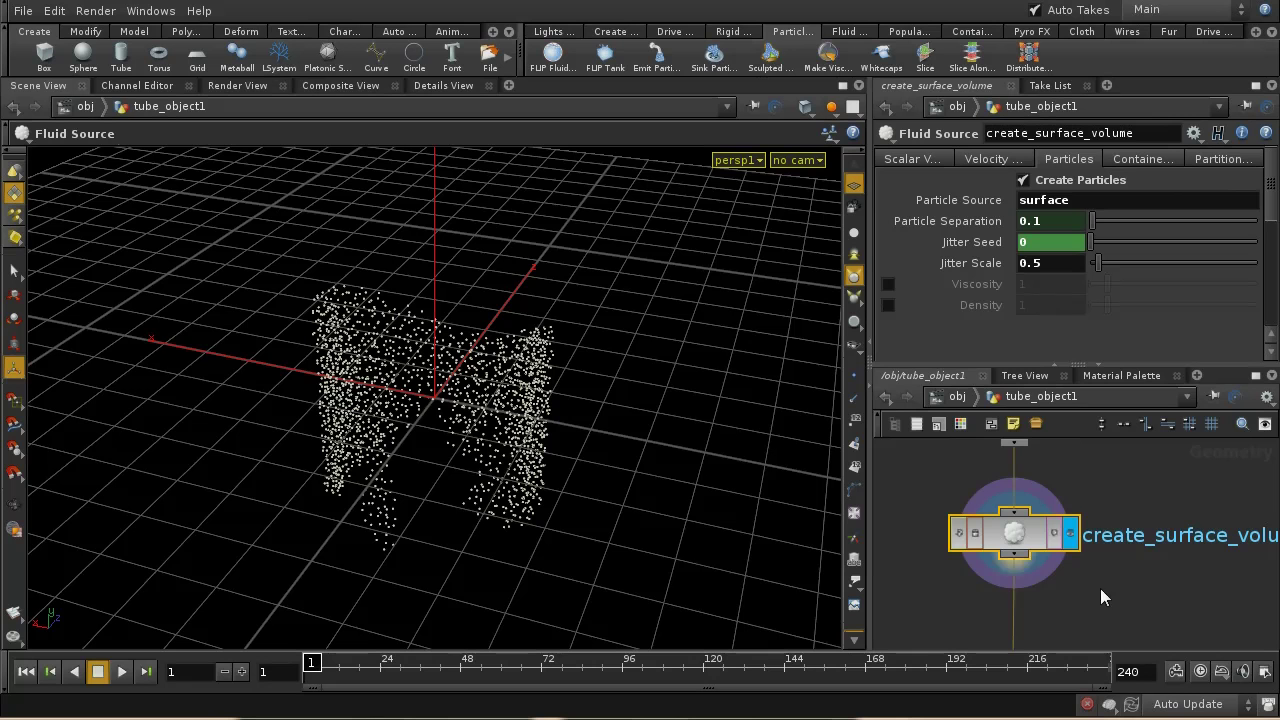
# - Insert an AttribTransfer node between create_surface_volume and merge_surface_volumes
pyautogui.moveTo(1116, 596); pyautogui.dragTo(1116, 557, button='middle')
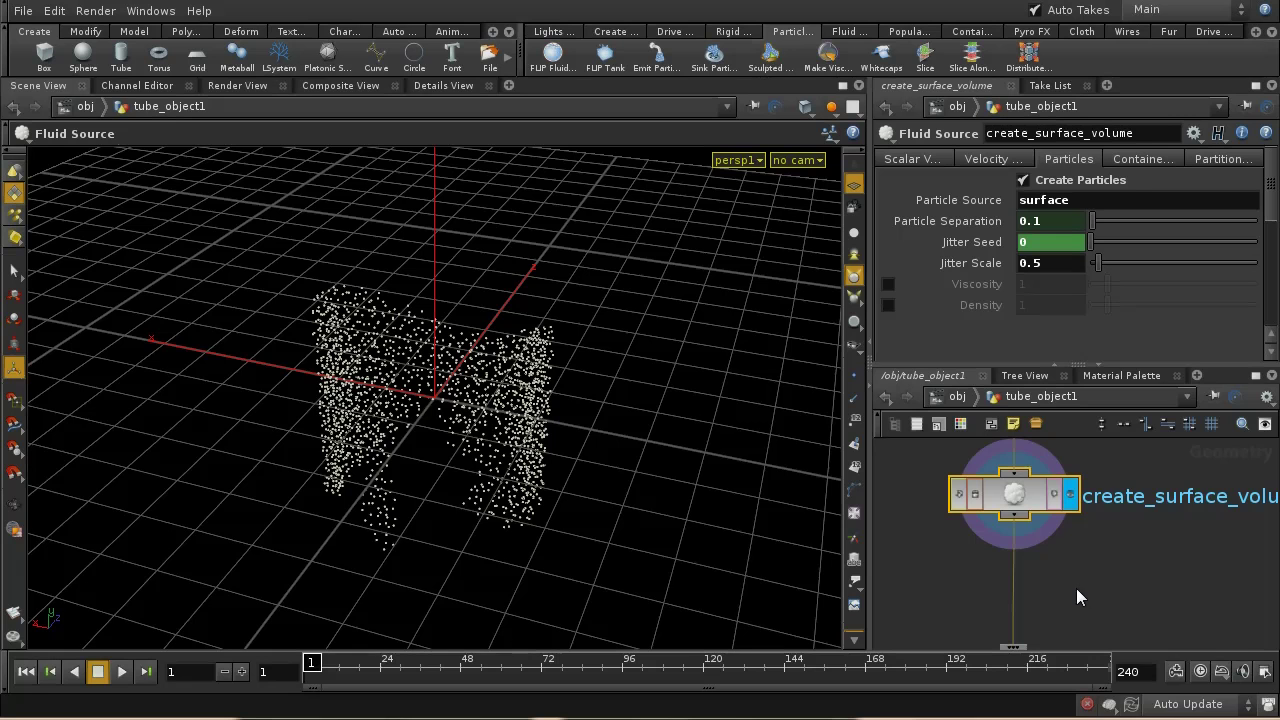
pyautogui.press('Tab')
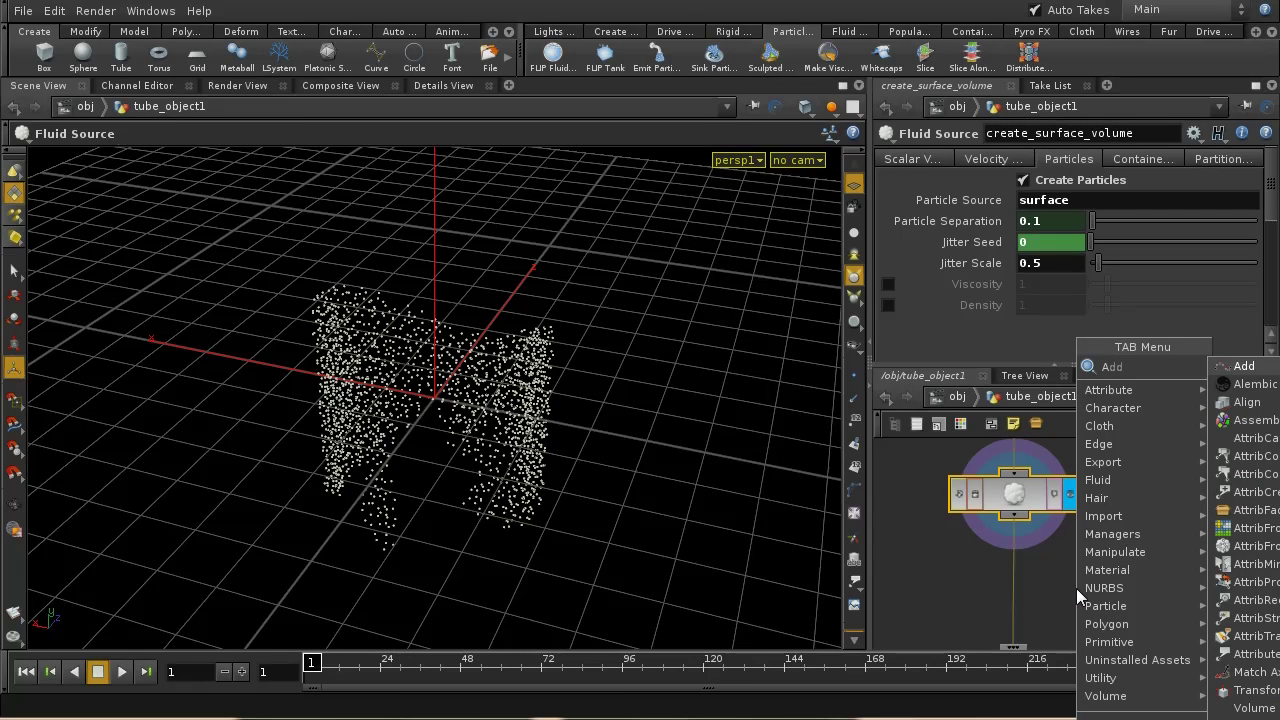
pyautogui.scroll(-2, 1256, 476)
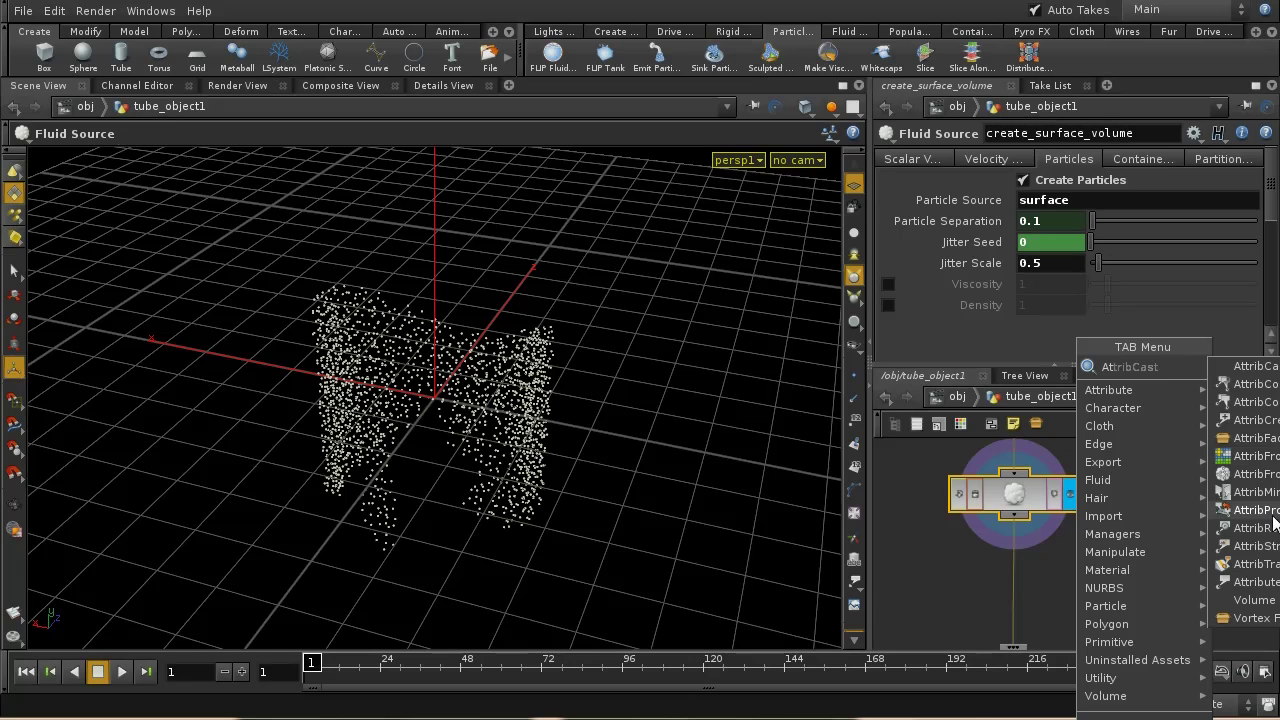
pyautogui.click(1262, 564)
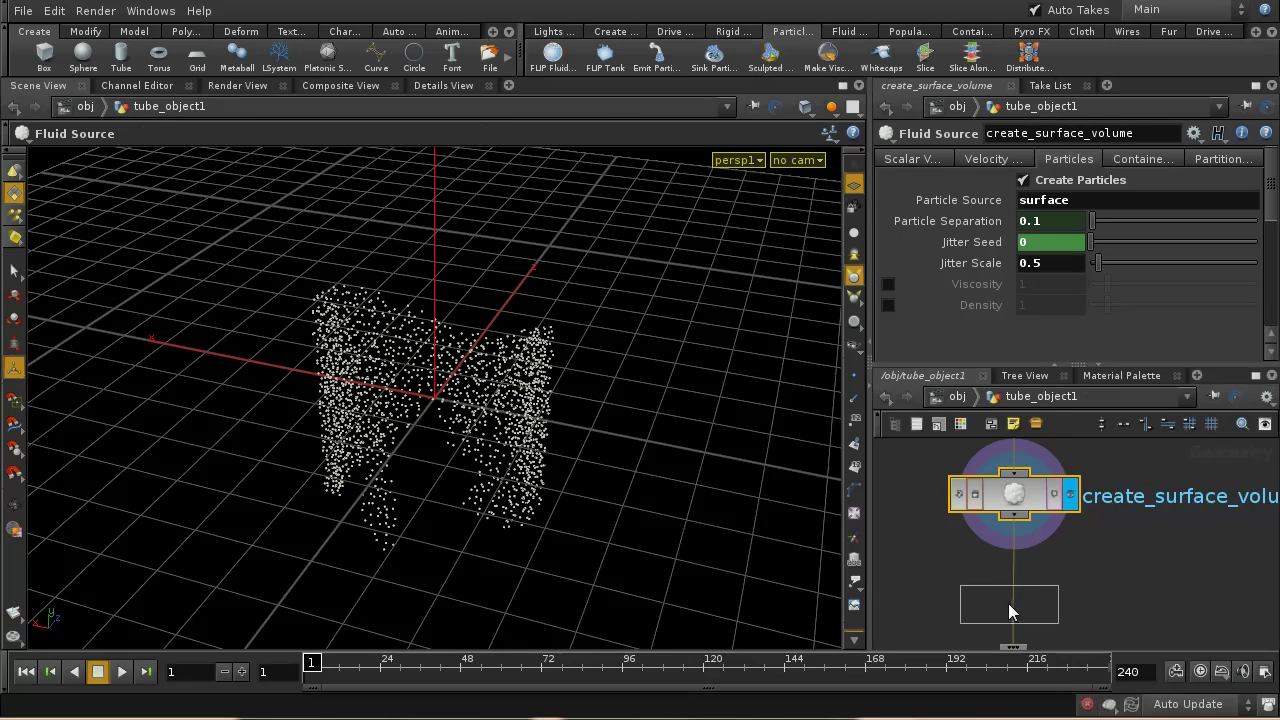
pyautogui.click(1008, 601)
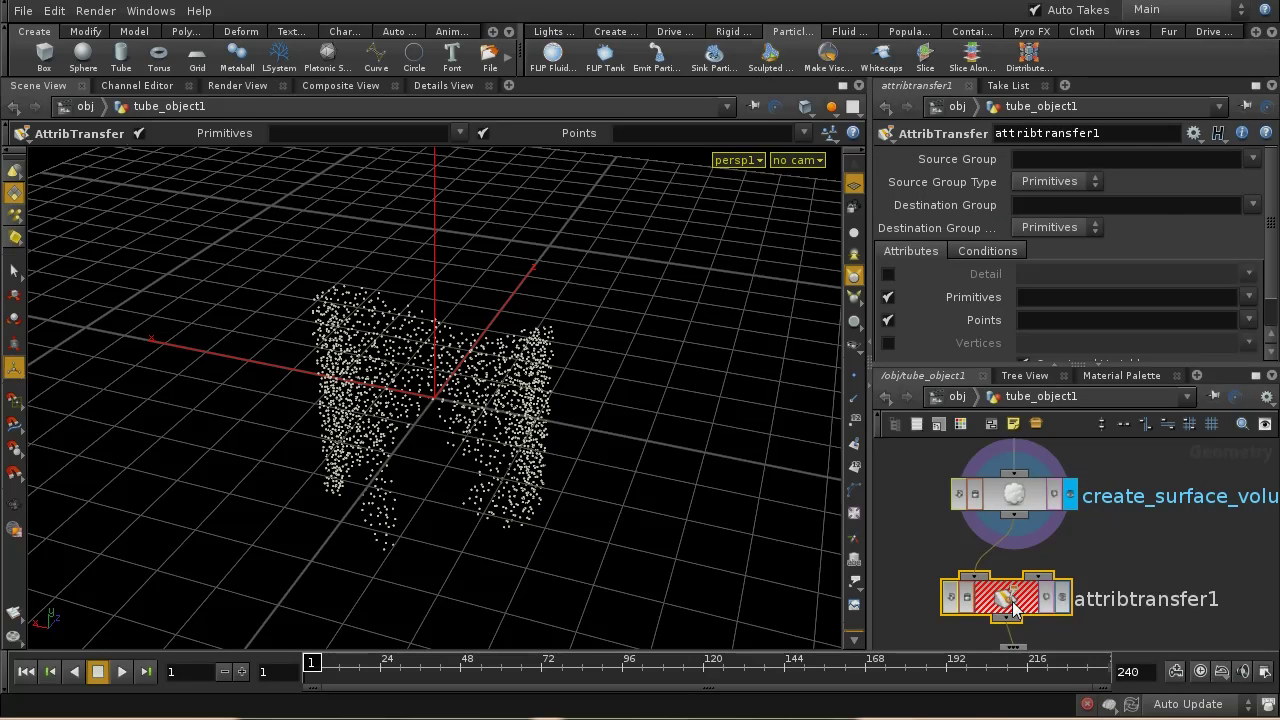
pyautogui.moveTo(1018, 604); pyautogui.dragTo(1026, 606)
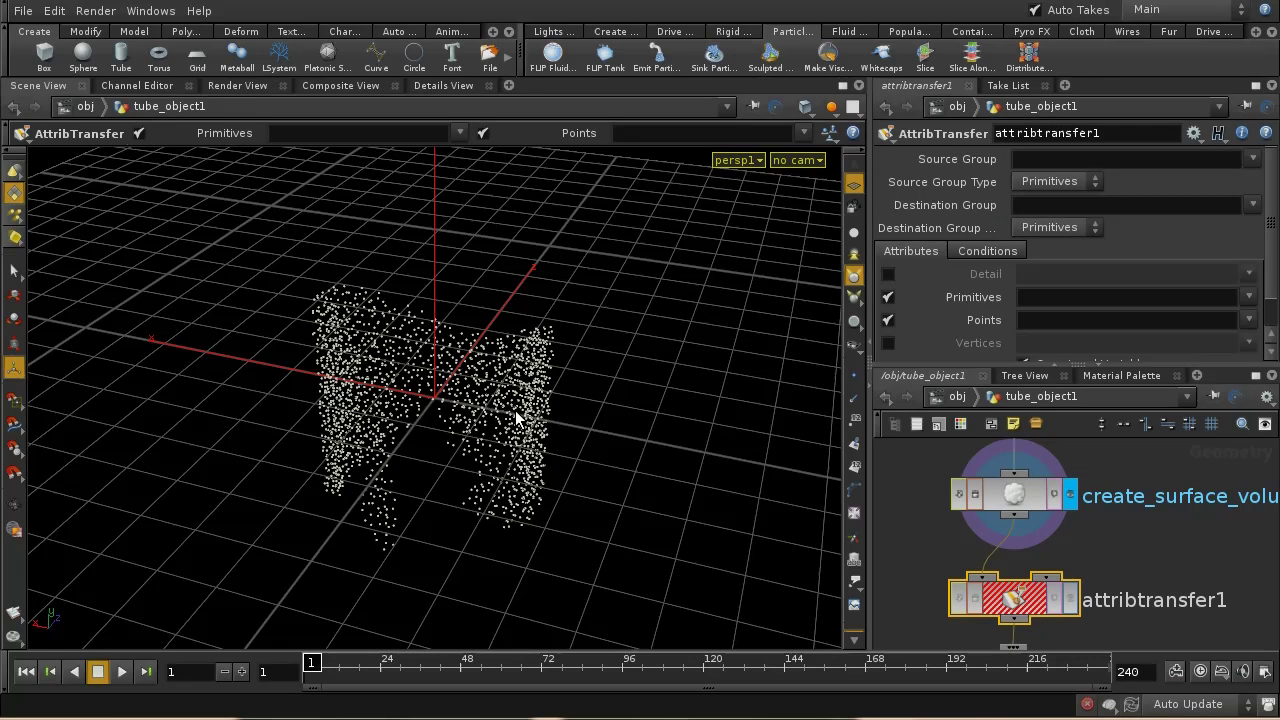
pyautogui.click(985, 490)
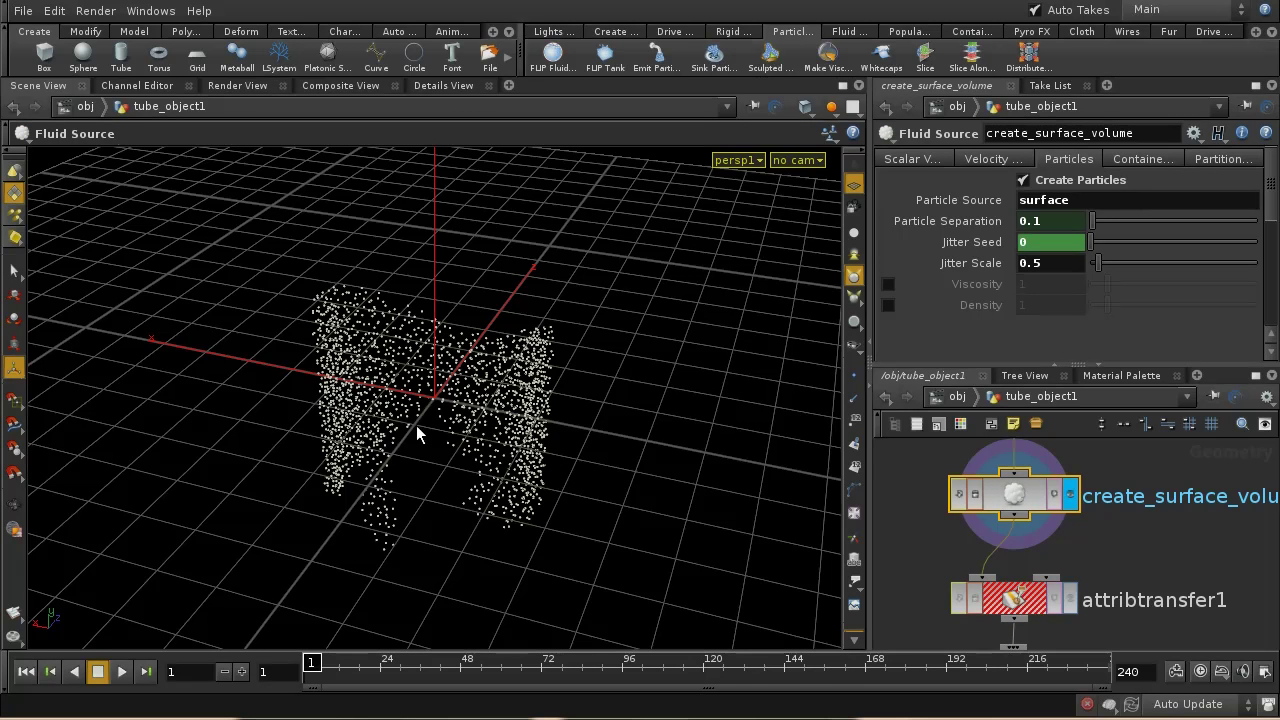
pyautogui.click(1008, 598)
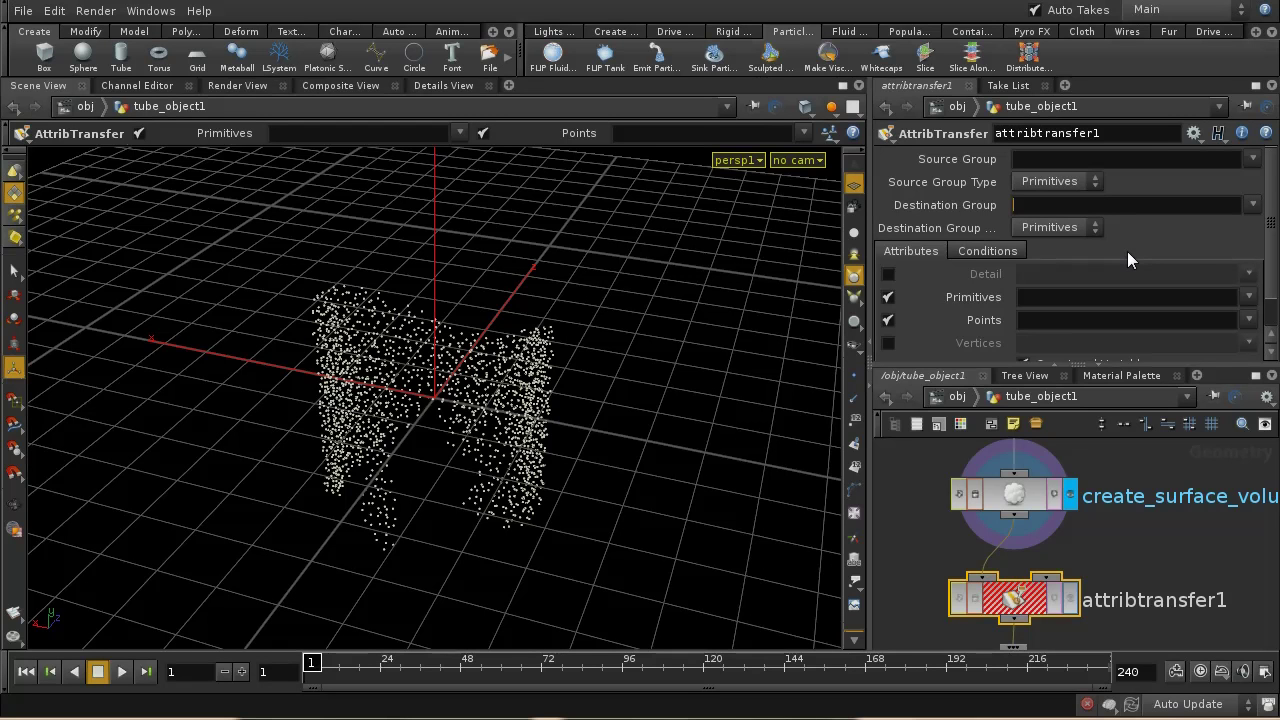
pyautogui.write('@anme=particles')
pyautogui.press('Return')
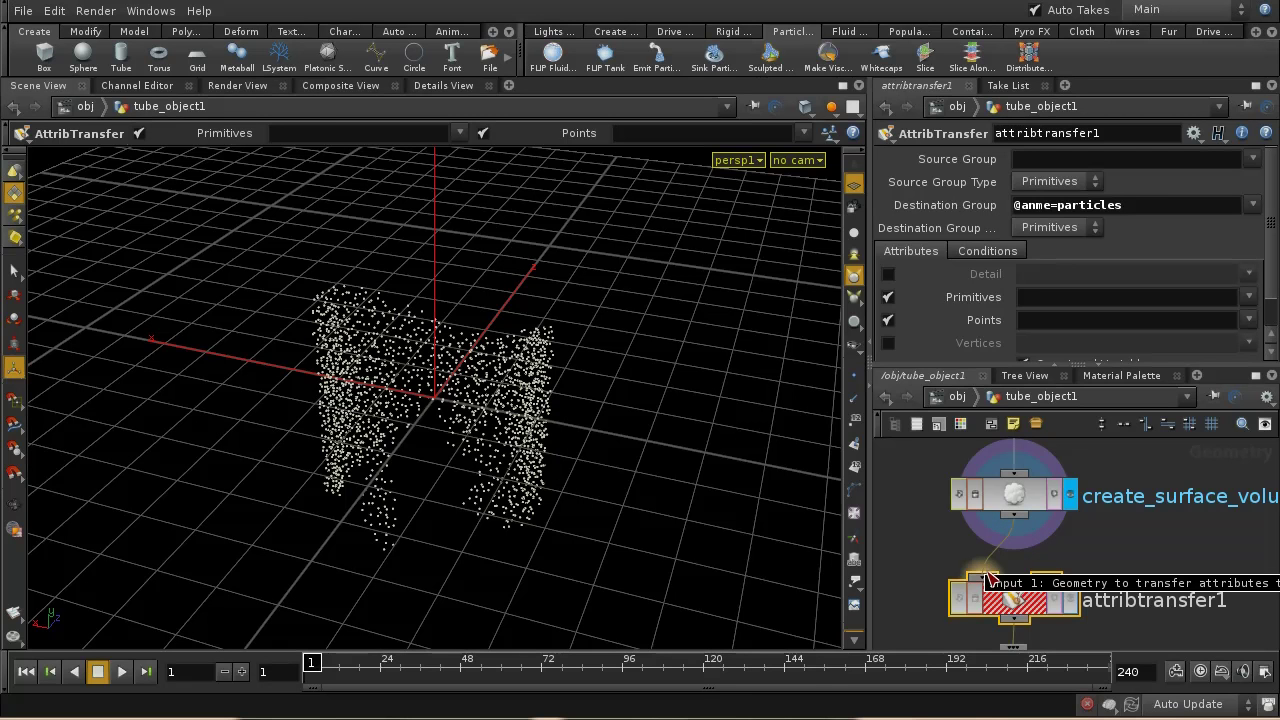
# - Connect point2's output to attribtransfer1's second input and make attribtransfer1 the displayed node
pyautogui.moveTo(986, 578); pyautogui.dragTo(1015, 533)
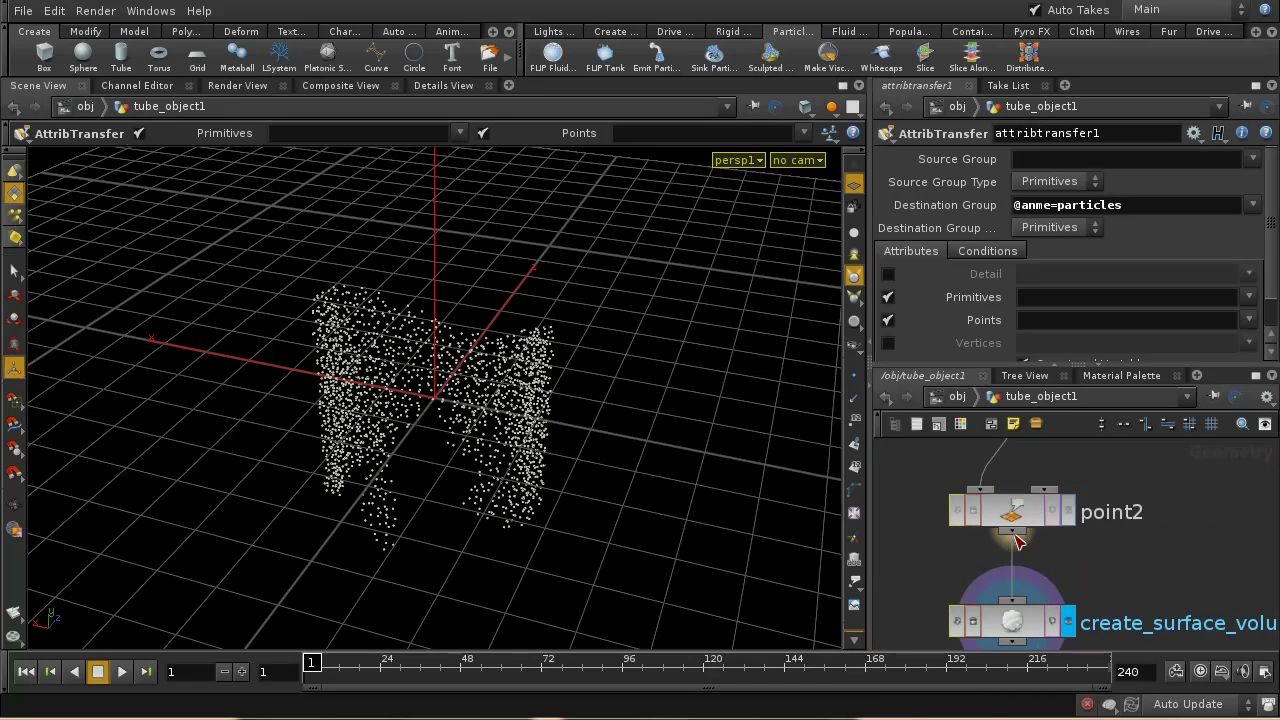
pyautogui.moveTo(1091, 565); pyautogui.dragTo(1088, 481, button='middle')
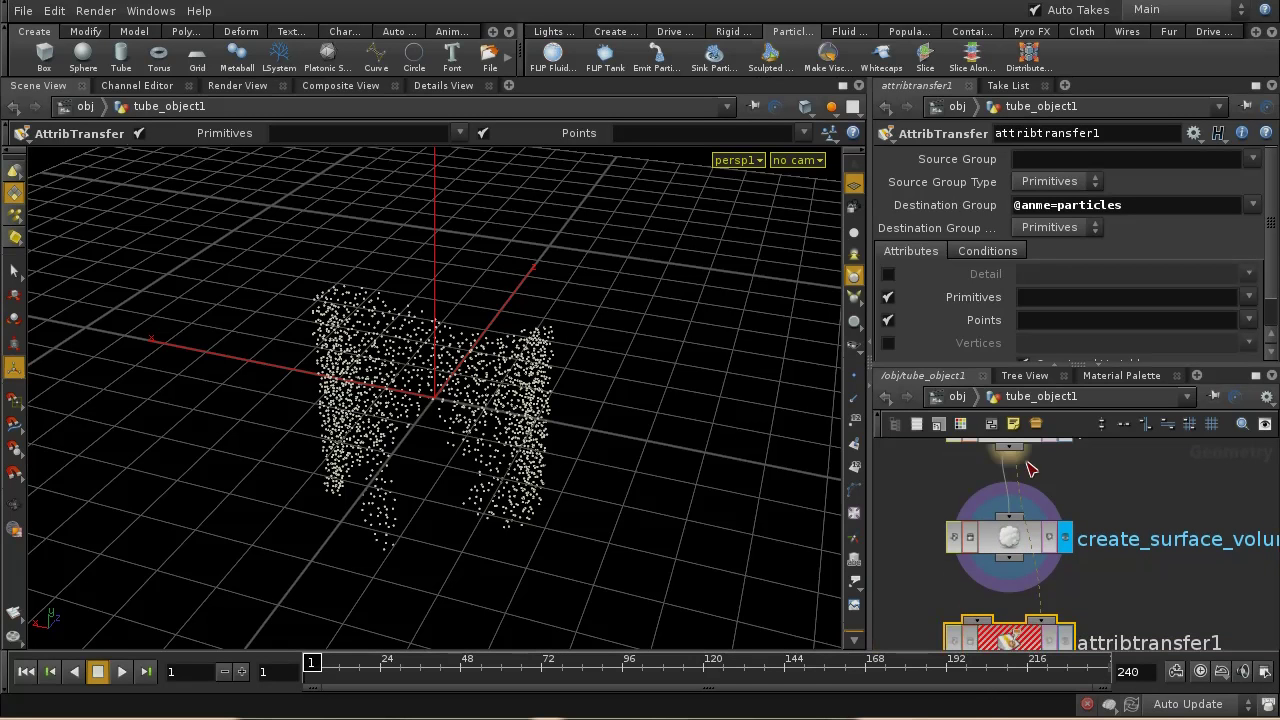
pyautogui.moveTo(1010, 446); pyautogui.dragTo(1022, 620)
pyautogui.moveTo(1022, 620); pyautogui.dragTo(1100, 557, button='middle')
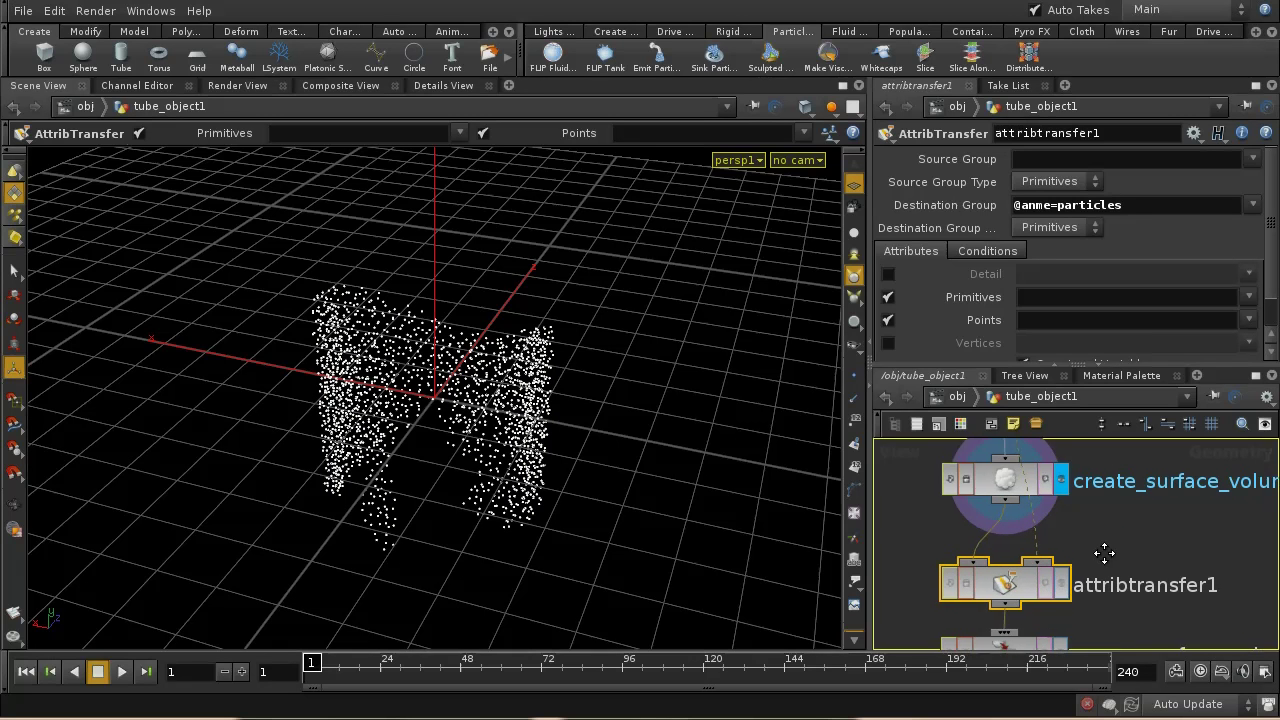
pyautogui.click(1058, 580)
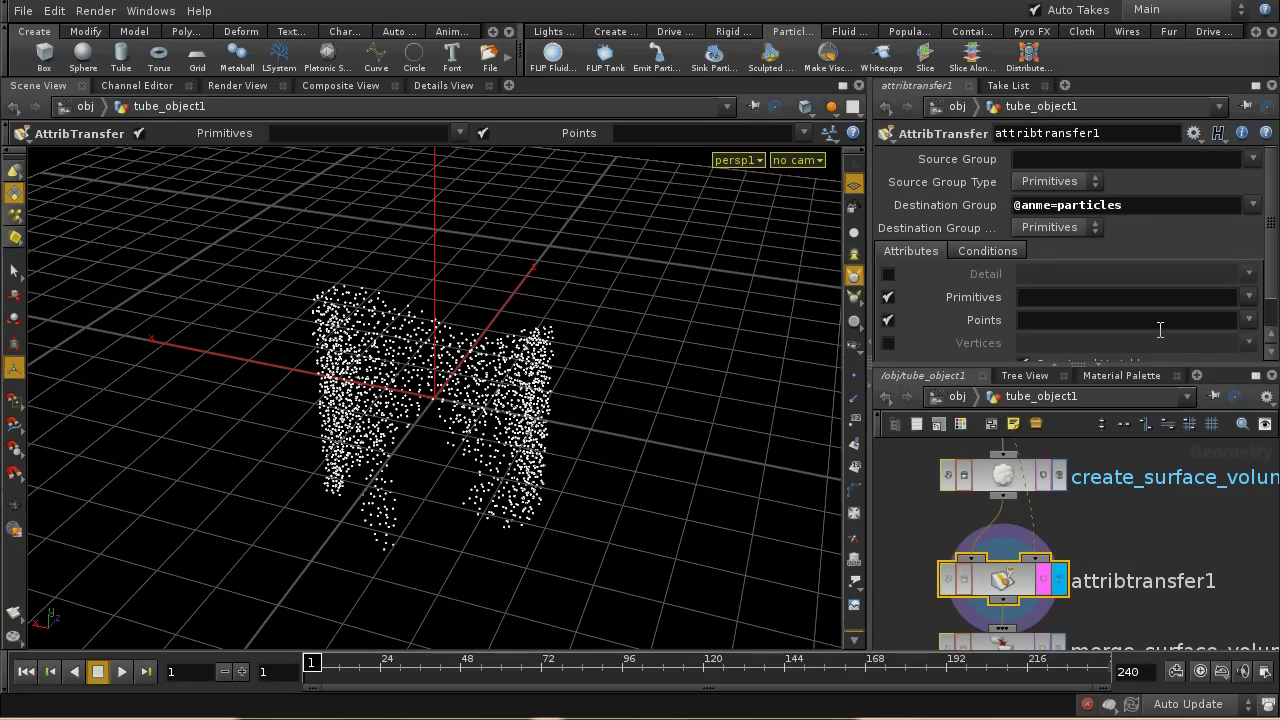
# - Disable primitive attribute transfer on attribtransfer1, limit its point attributes to Cd, and check the node's information
pyautogui.click(887, 298)
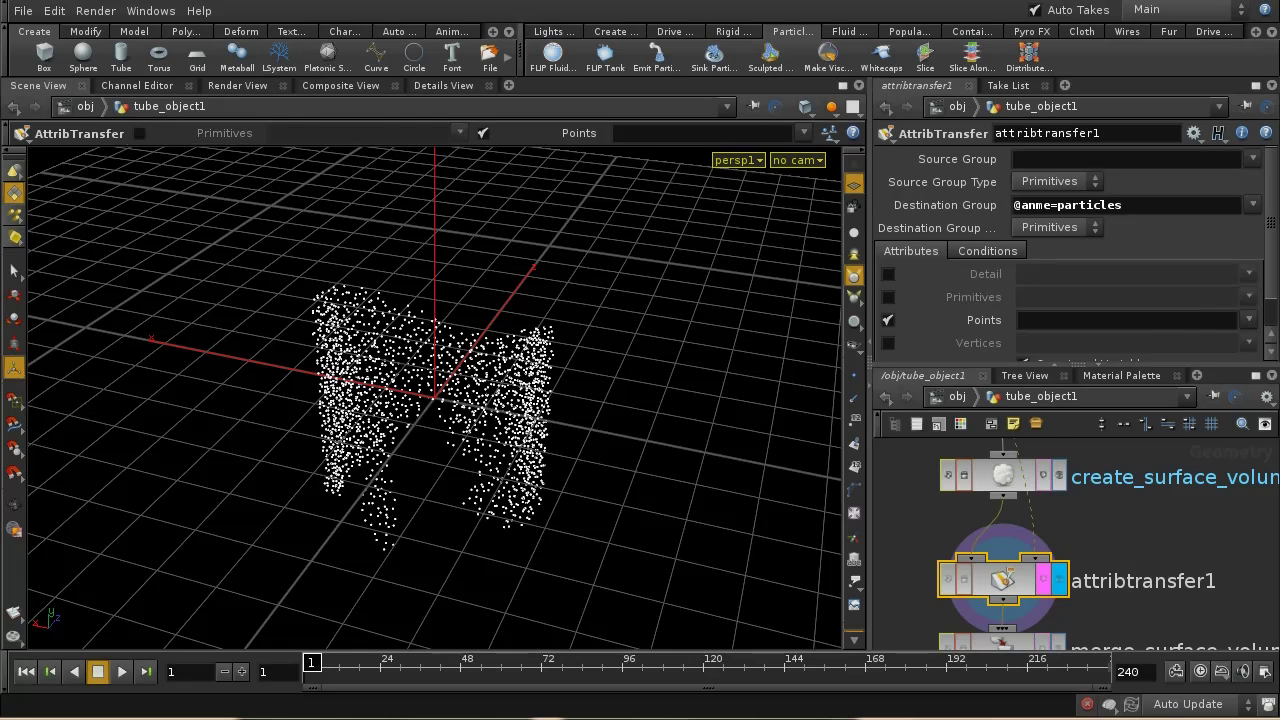
pyautogui.click(1249, 320)
pyautogui.click(1260, 341)
pyautogui.middleClick(1010, 581)
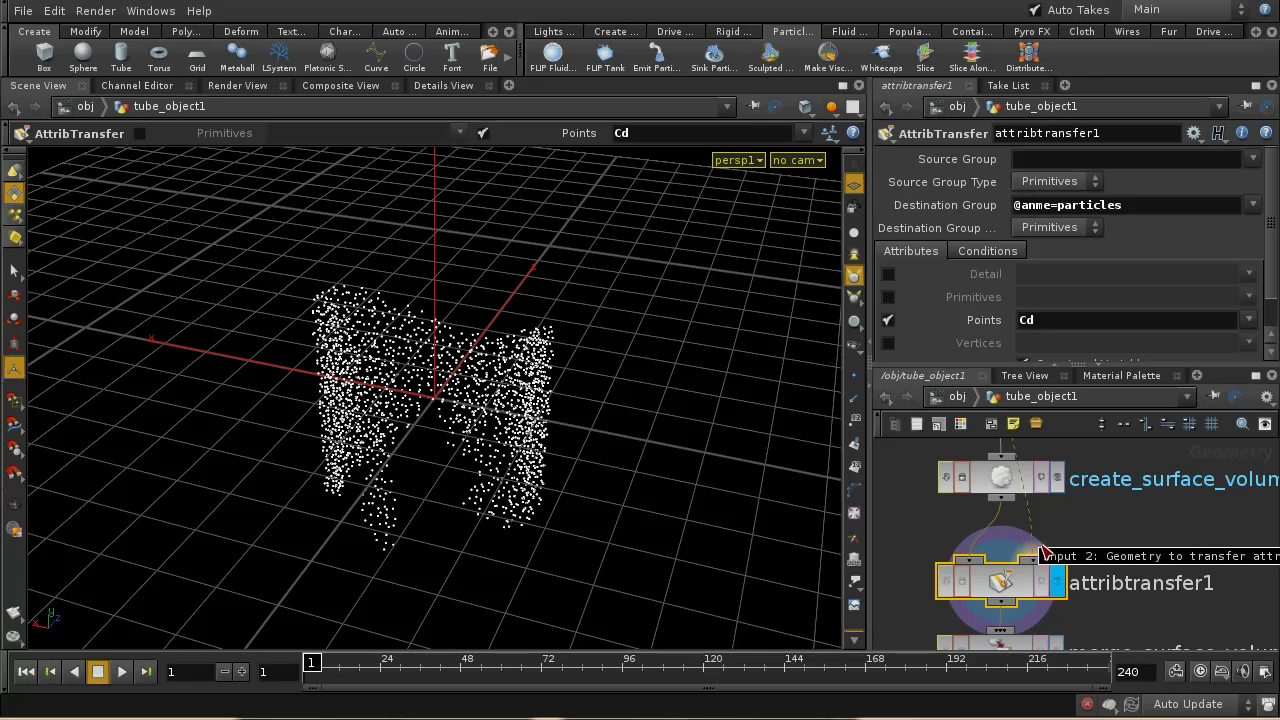
# - Display point2 to compare its colours, return the display to attribtransfer1, and inspect its point attributes in the details spreadsheet
pyautogui.scroll(3, 1123, 527)
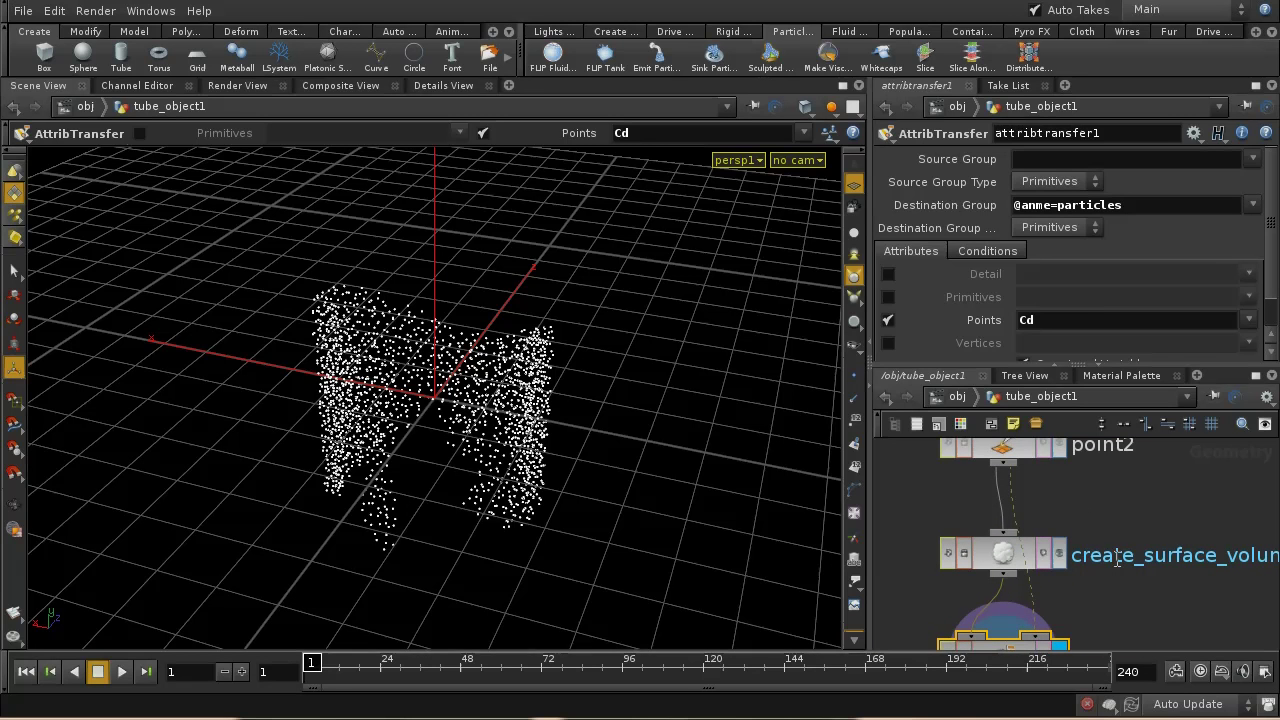
pyautogui.click(1026, 444)
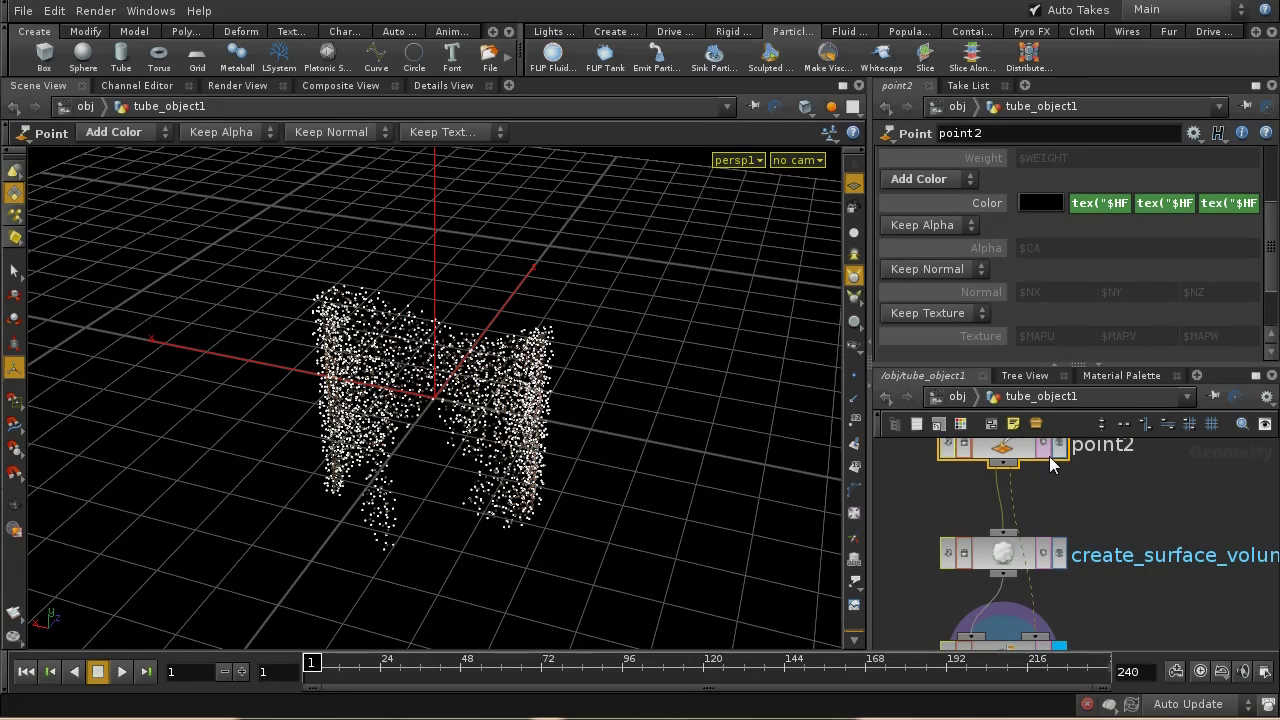
pyautogui.click(1059, 447)
pyautogui.scroll(-3, 1079, 465)
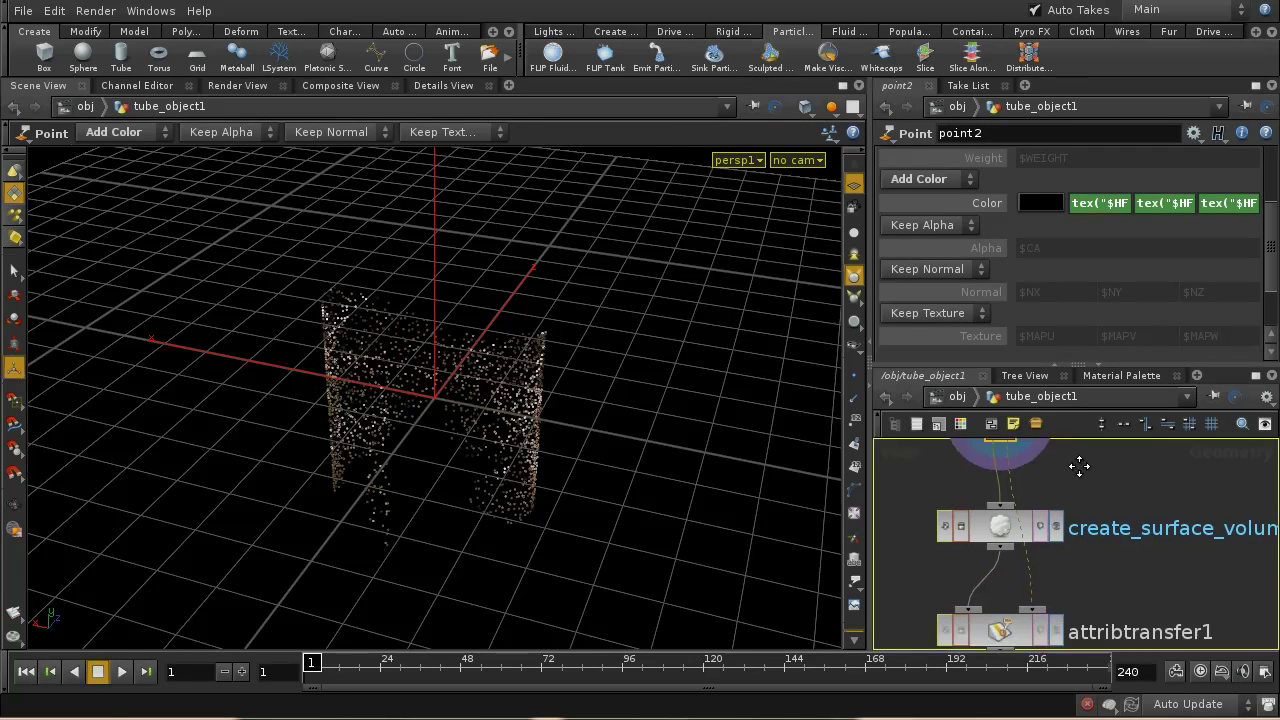
pyautogui.scroll(-2, 1079, 465)
pyautogui.click(1053, 582)
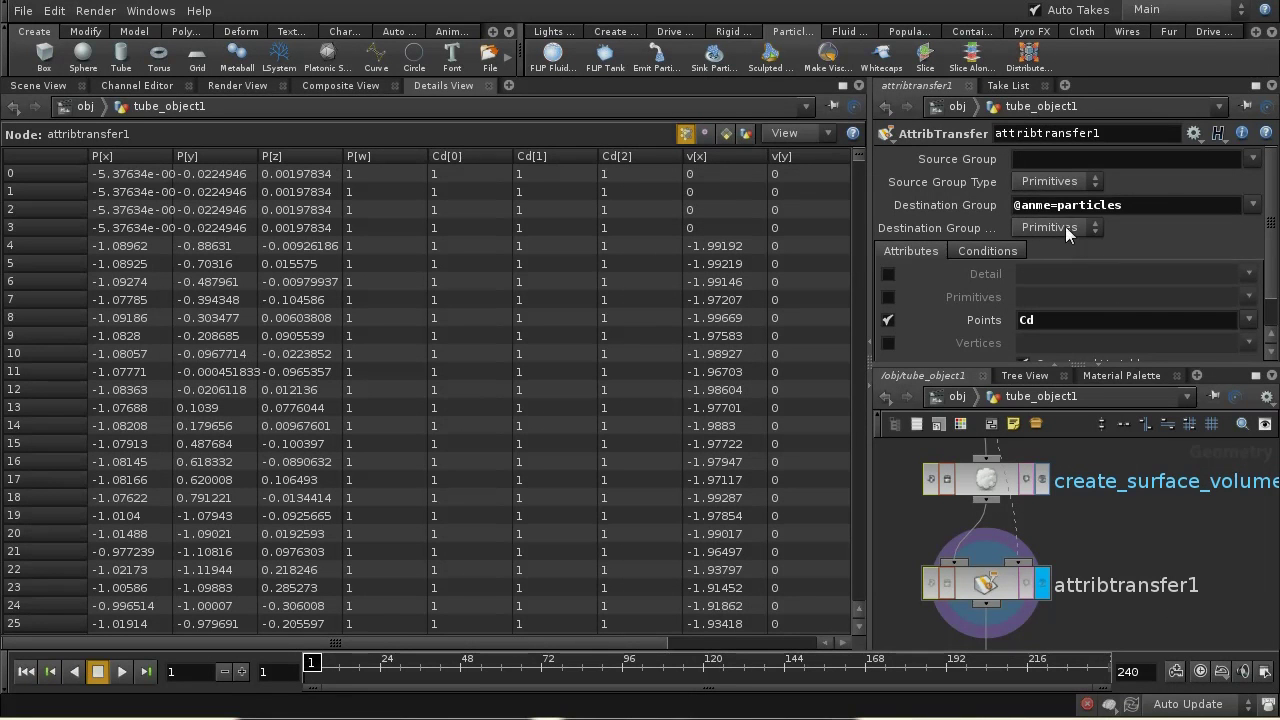
pyautogui.press('BackSpace')
pyautogui.press('BackSpace')
pyautogui.press('BackSpace')
pyautogui.press('BackSpace')
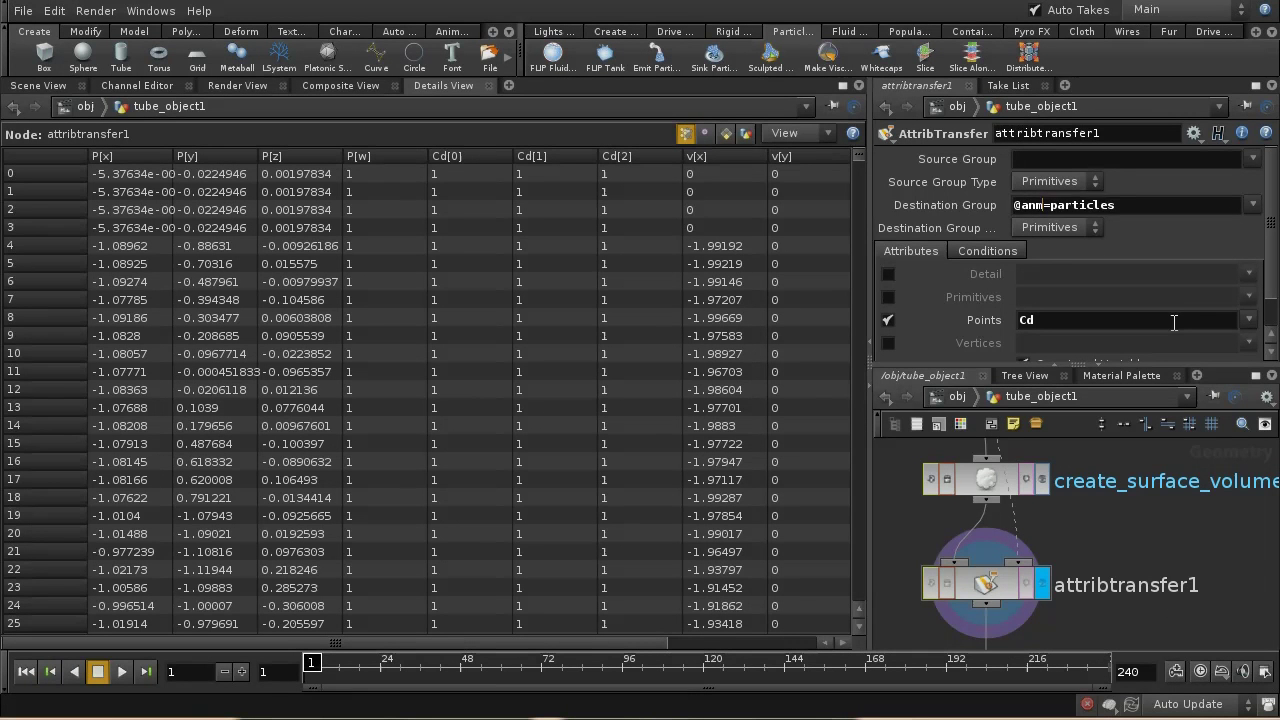
pyautogui.write('name')
pyautogui.press('Return')
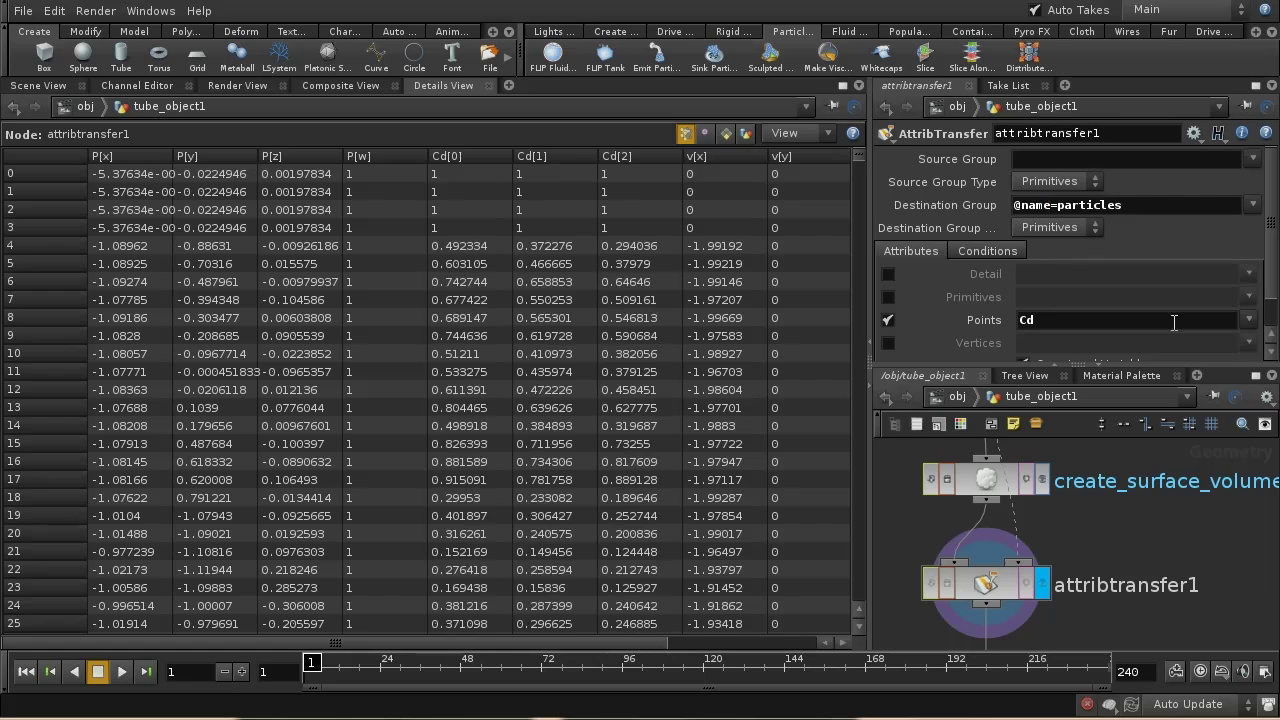
# - Inspect the coloured particles in the 3D scene and make OUT_surface the displayed node
pyautogui.click(987, 583)
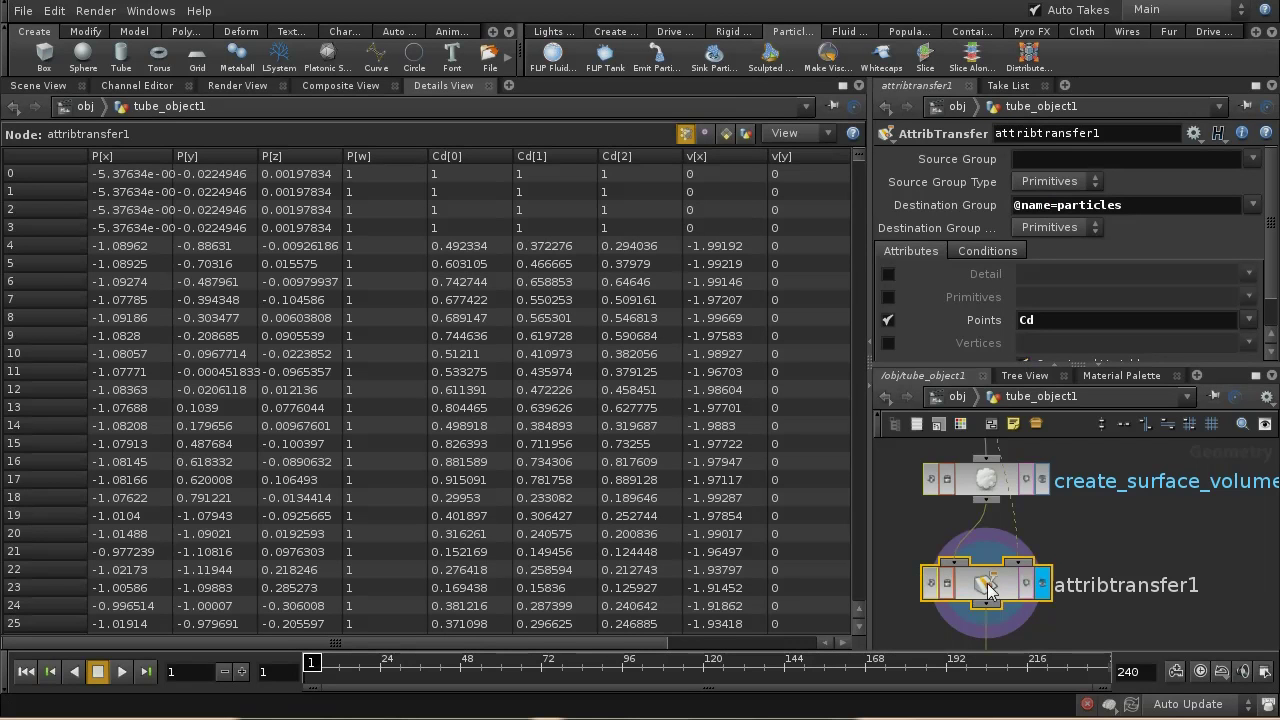
pyautogui.click(38, 86)
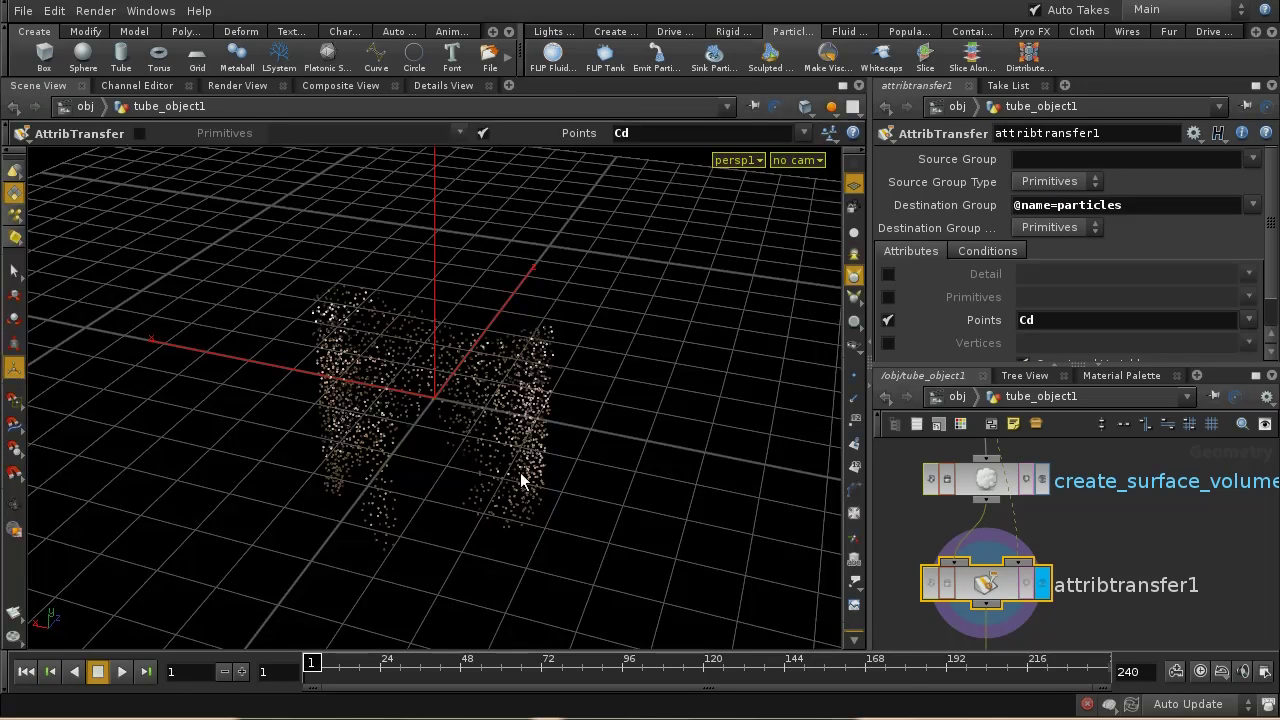
pyautogui.scroll(-5, 1127, 616)
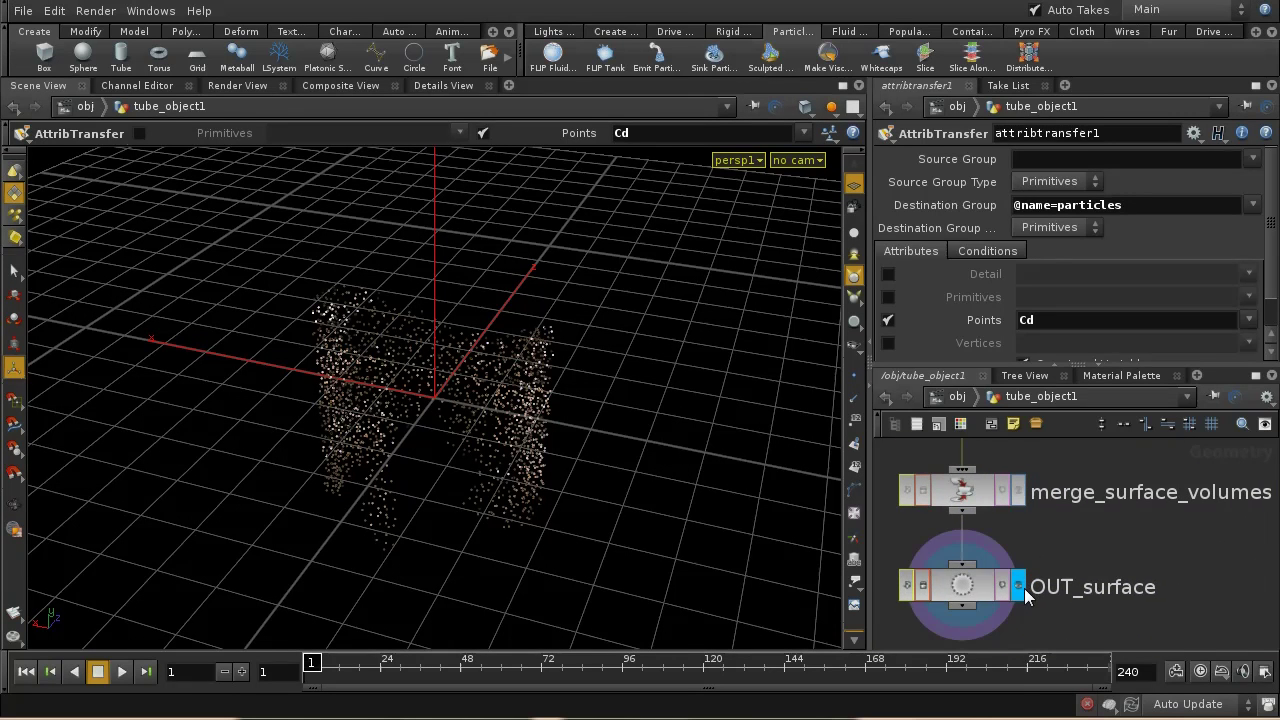
pyautogui.click(960, 586)
# - Go up to the object level, enter AutoDopNetwork, and play the FLIP simulation to check the particle colours
pyautogui.click(954, 397)
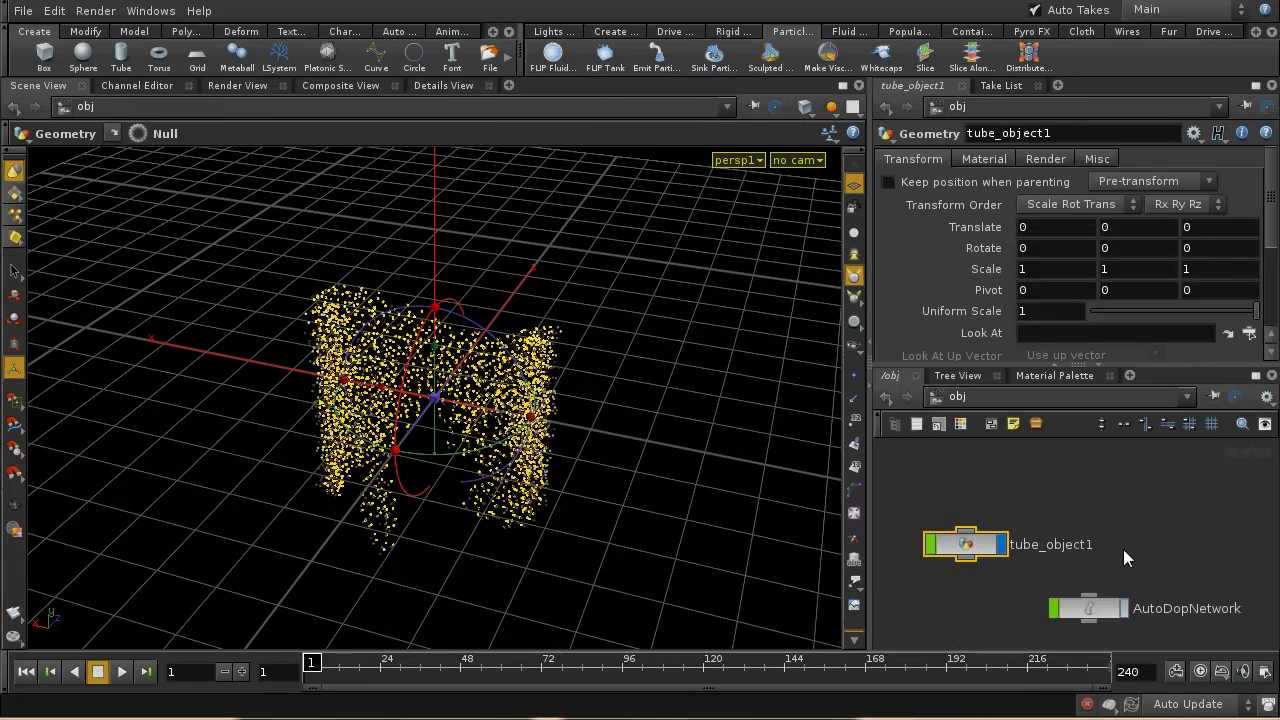
pyautogui.moveTo(1114, 523); pyautogui.dragTo(1077, 490, button='middle')
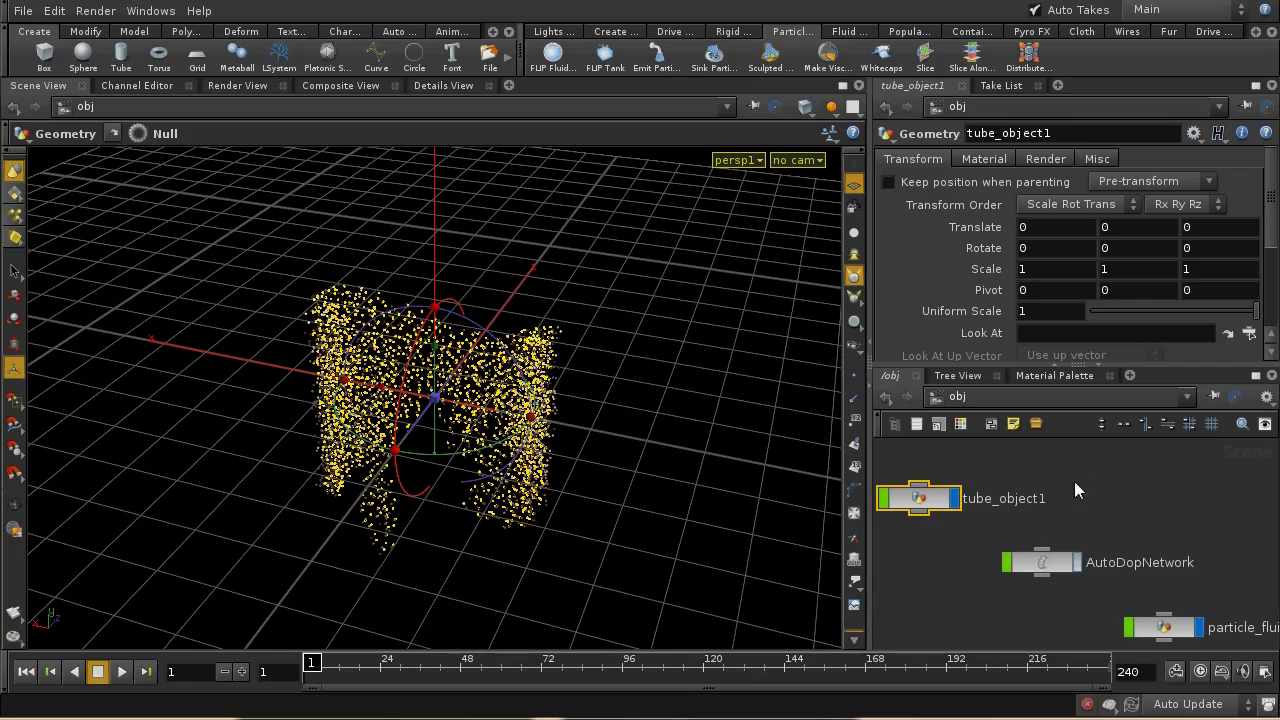
pyautogui.doubleClick(1050, 558)
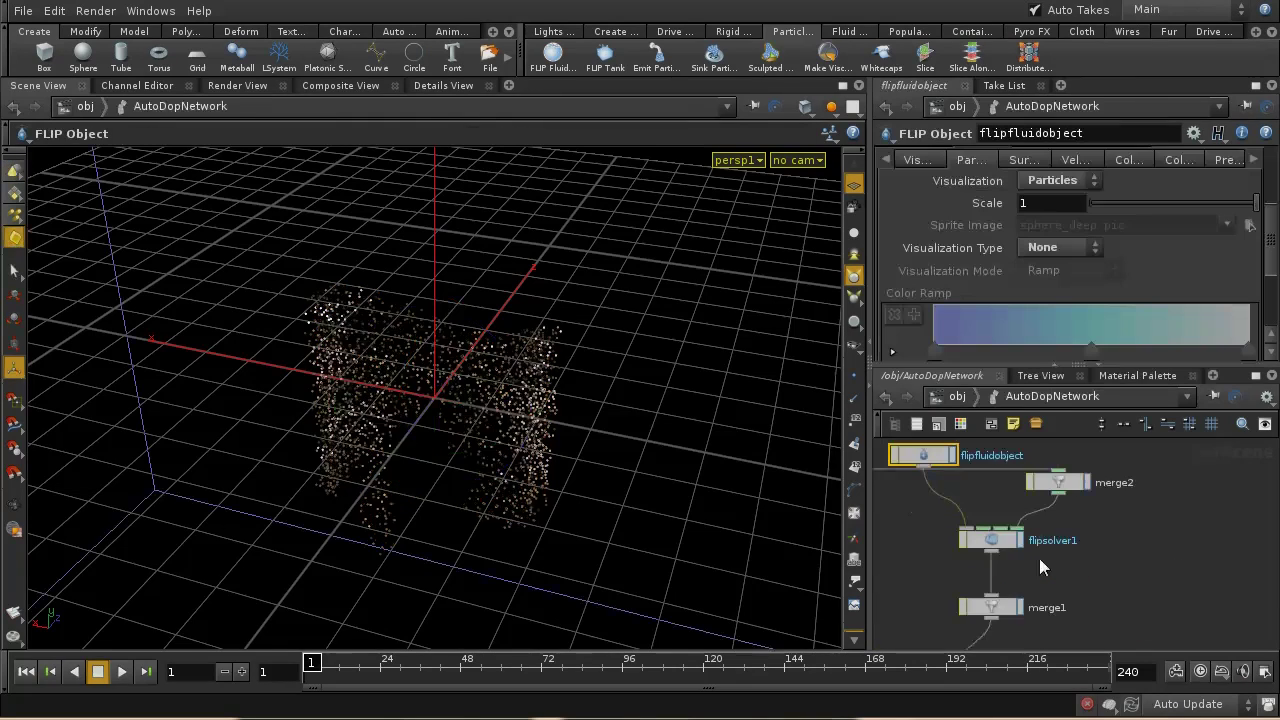
pyautogui.click(121, 673)
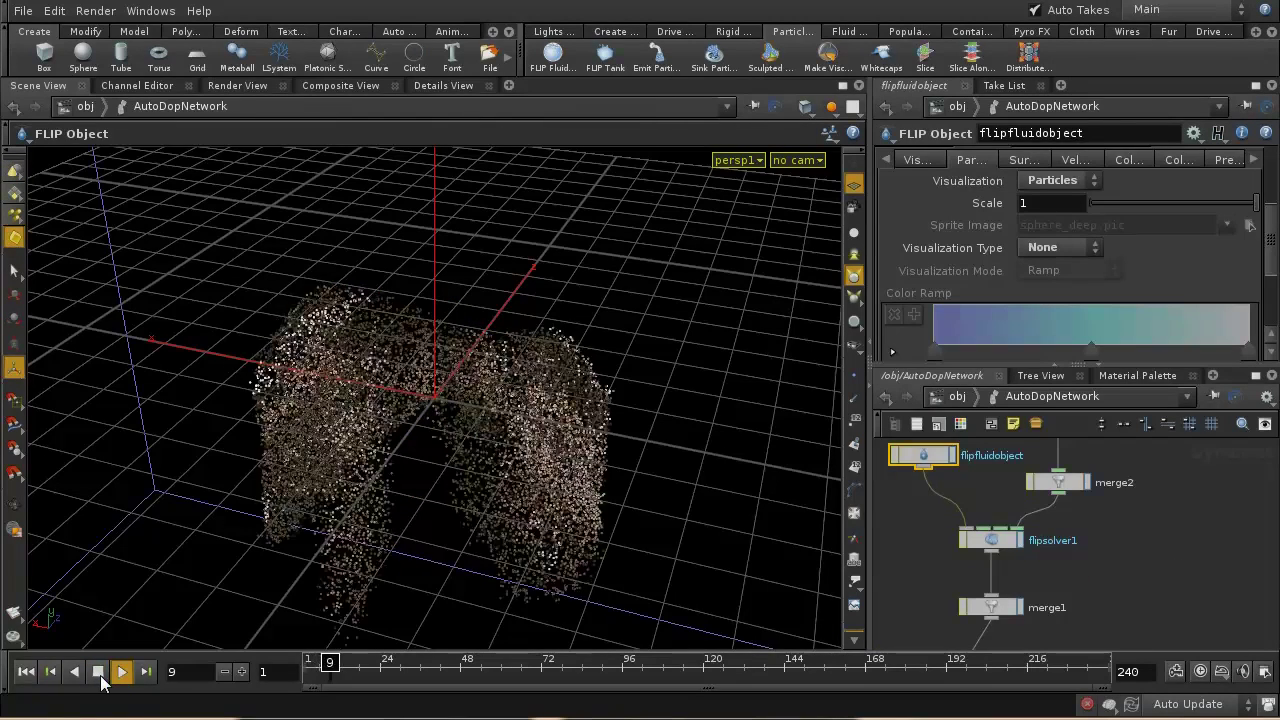